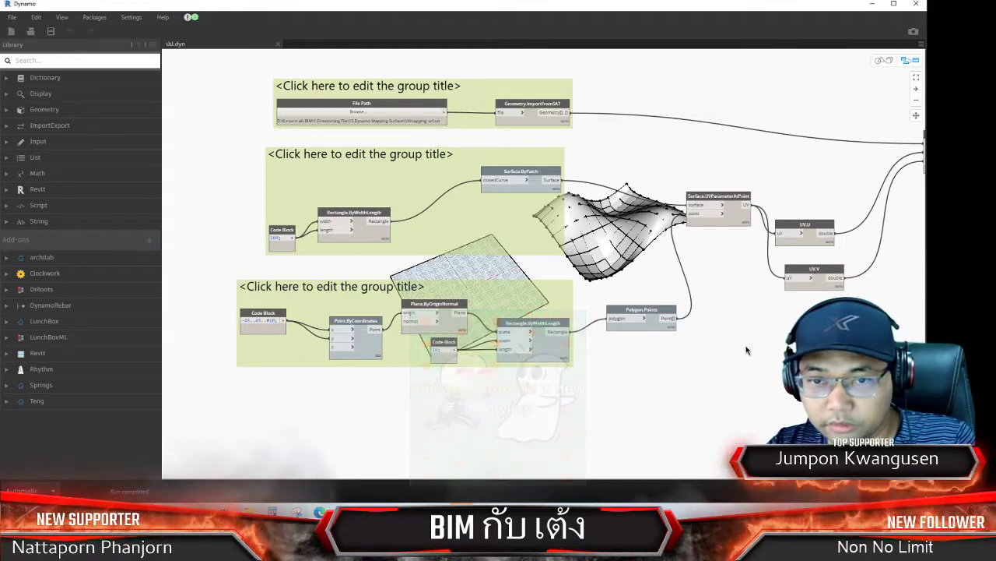
Pan and zoom the Dynamo graph to recentre it
middle_drag(751, 339, 740, 381)
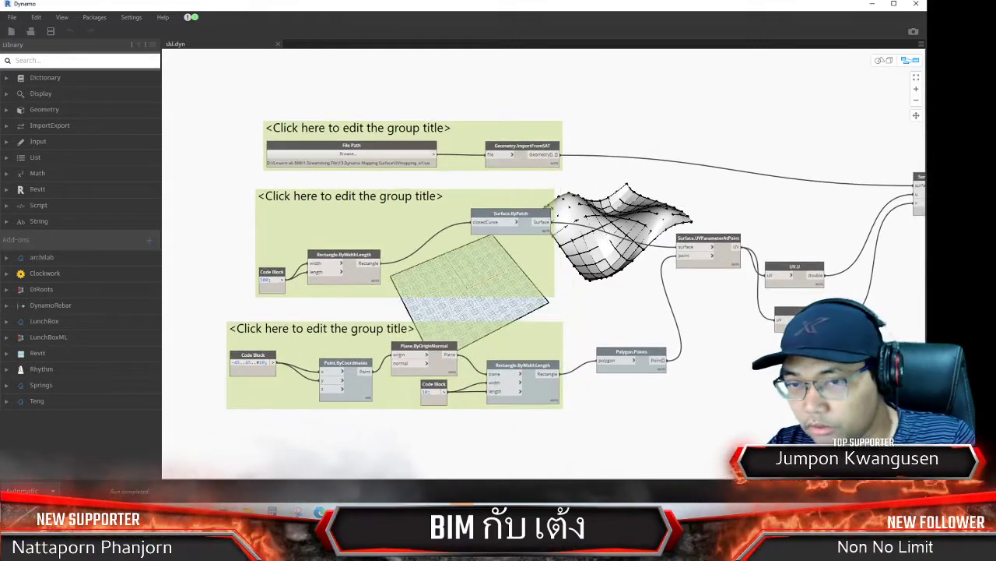
scroll(741, 381, down, 3)
scroll(673, 379, up, 2)
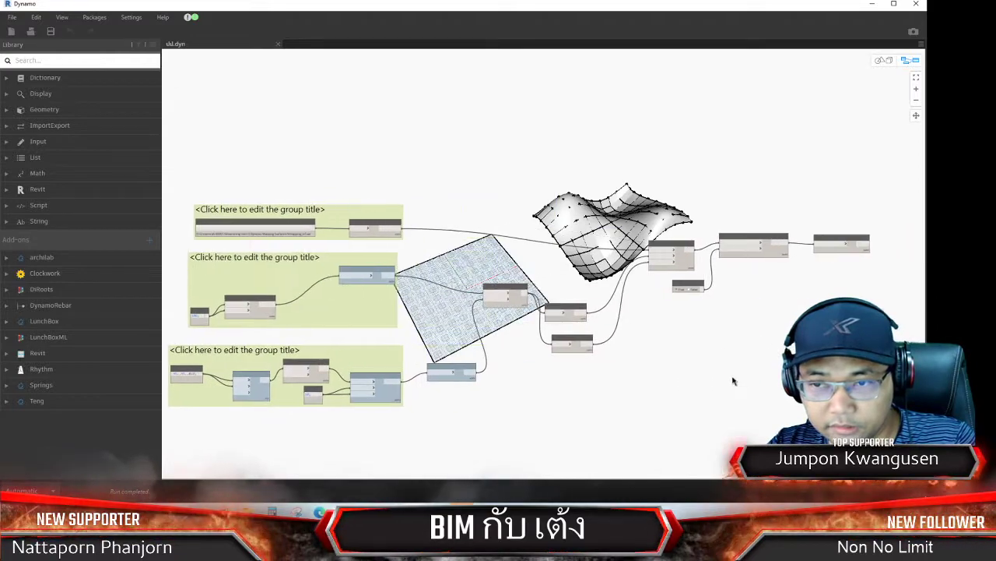
scroll(716, 365, down, 1)
scroll(710, 353, up, 1)
scroll(756, 355, up, 1)
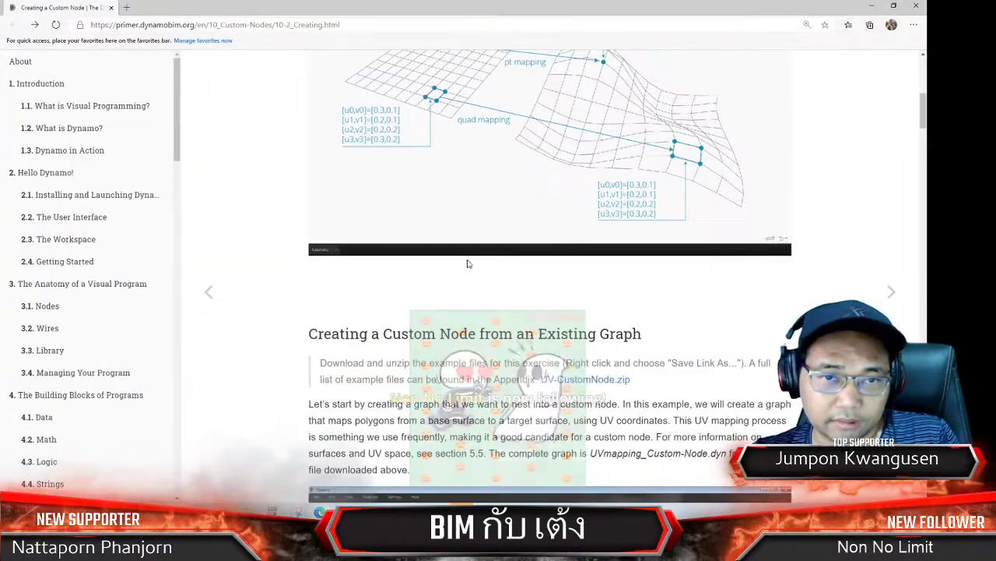
Read through the Dynamo Primer's UV mapping steps, then return to the Dynamo graph
scroll(511, 228, down, 3)
scroll(537, 238, down, 5)
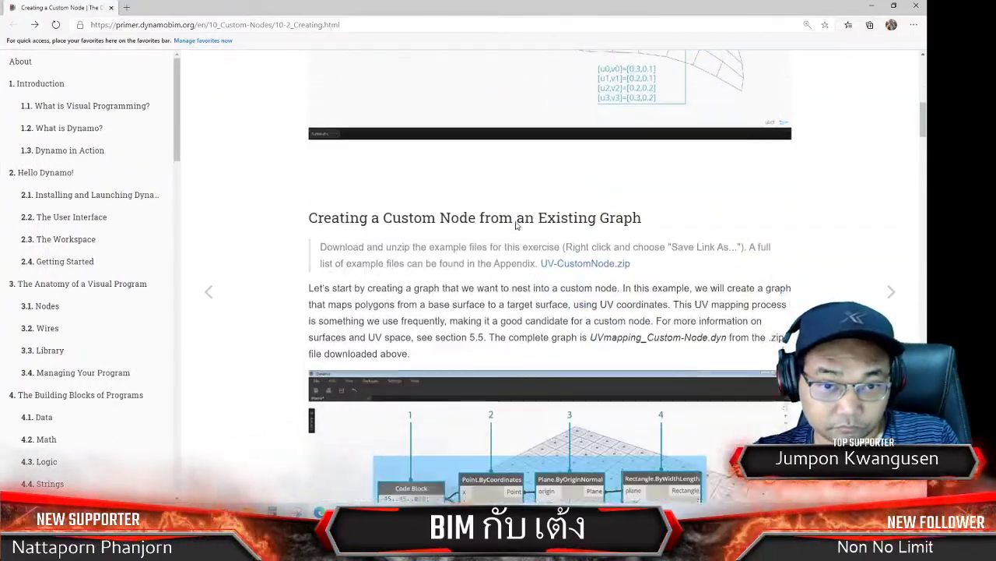
scroll(569, 248, down, 3)
scroll(595, 257, down, 2)
scroll(592, 261, down, 4)
scroll(576, 273, down, 4)
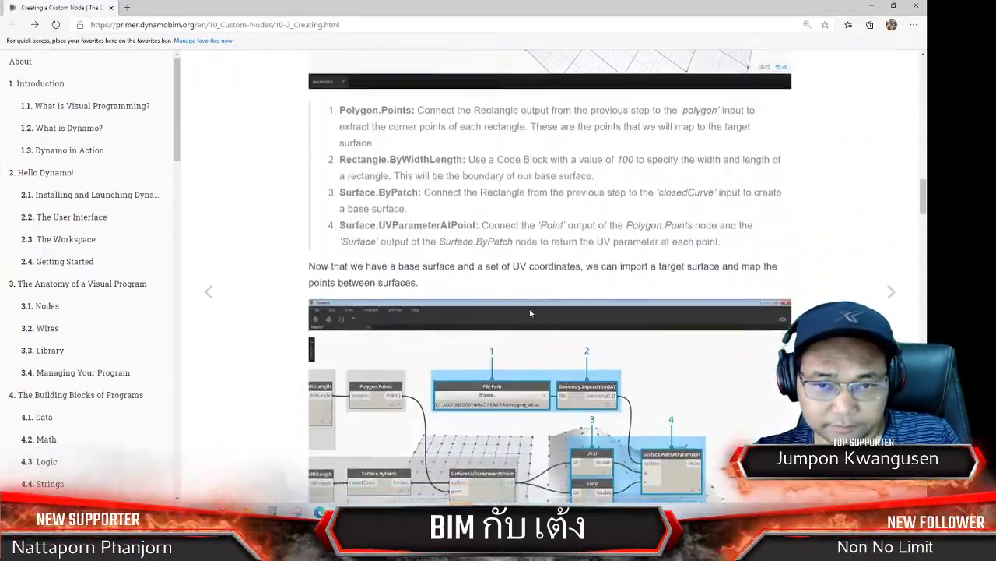
scroll(556, 286, down, 4)
scroll(537, 302, down, 4)
scroll(529, 311, up, 5)
scroll(529, 312, up, 5)
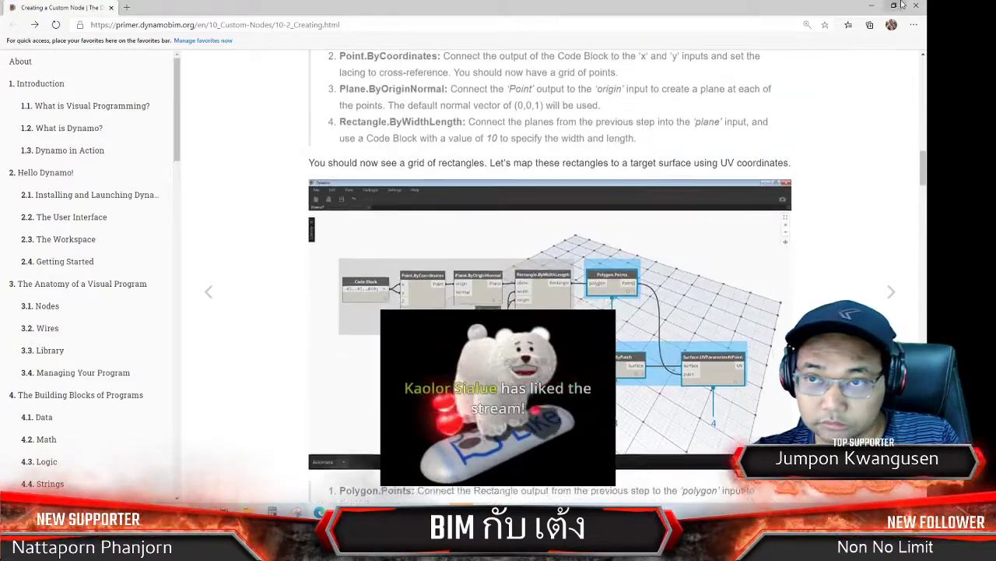
key(alt+Tab)
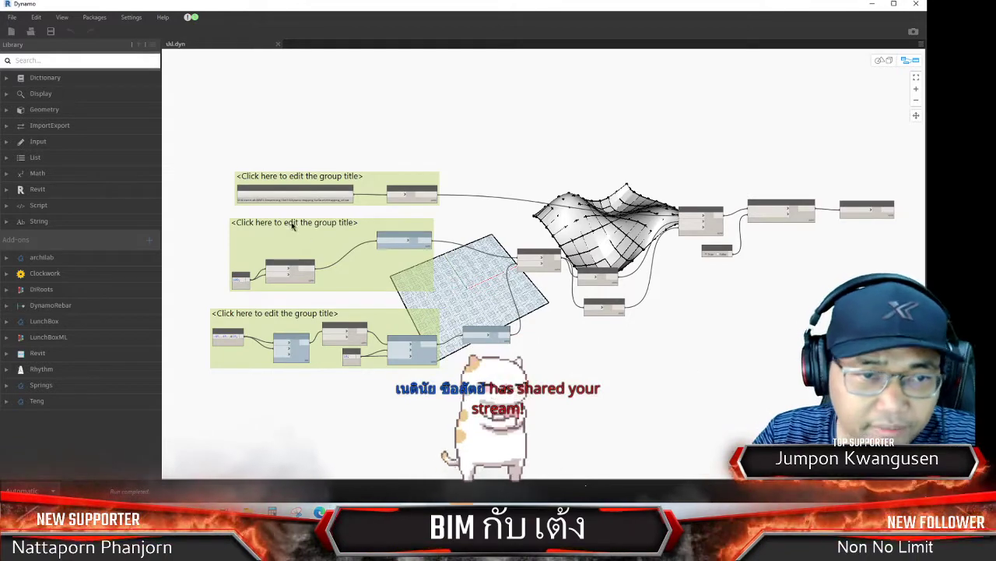
scroll(389, 186, up, 2)
scroll(436, 163, up, 2)
scroll(468, 146, up, 2)
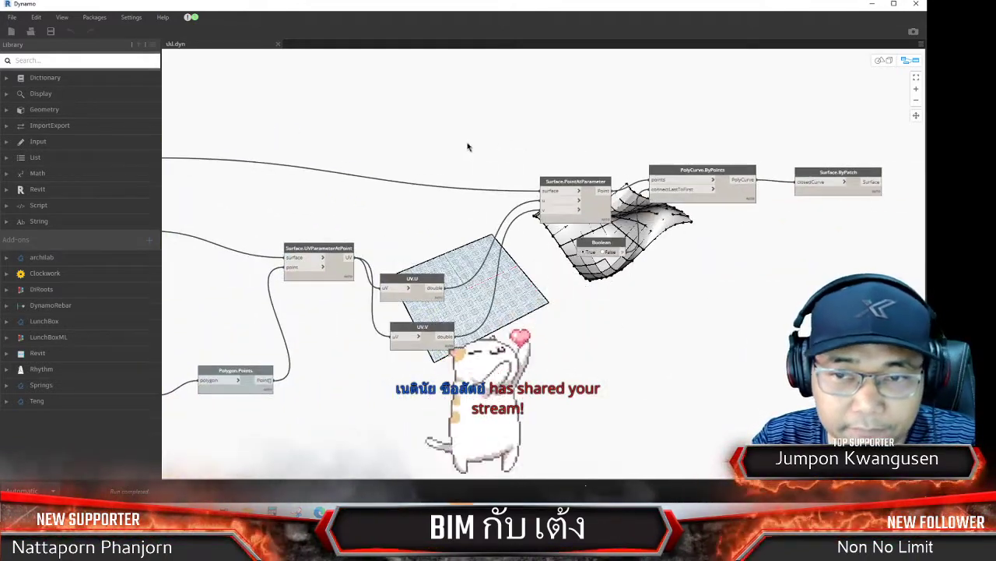
scroll(468, 146, down, 2)
scroll(516, 125, down, 1)
scroll(489, 125, up, 1)
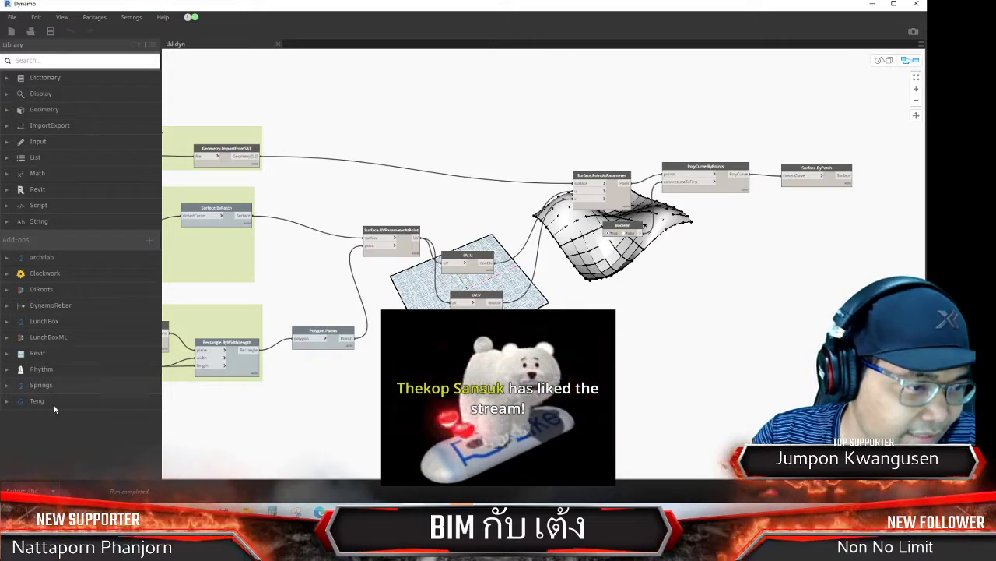
Place a Clockwork Environment > Dynamo > Version node on the graph, moved down and right
click(8, 260)
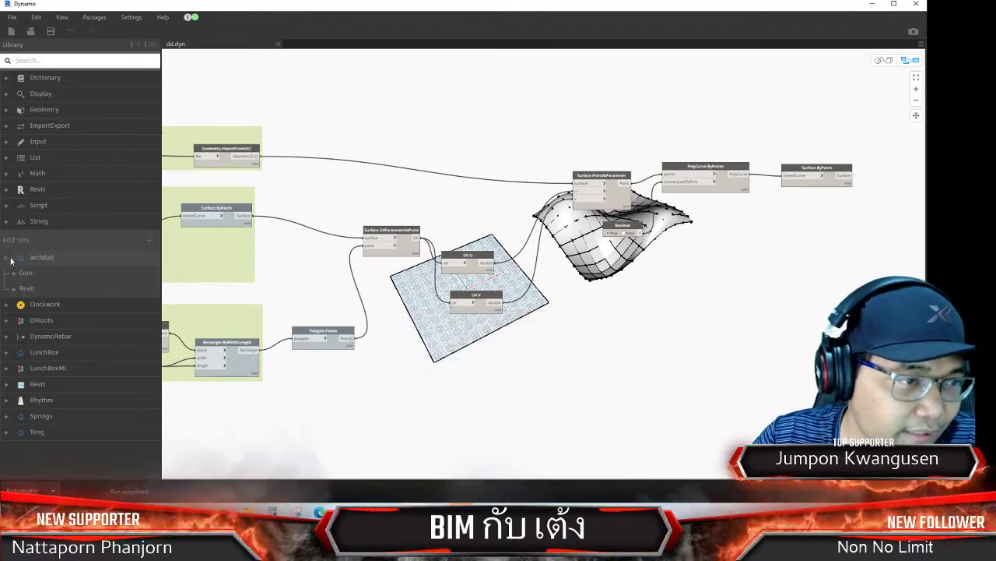
click(13, 260)
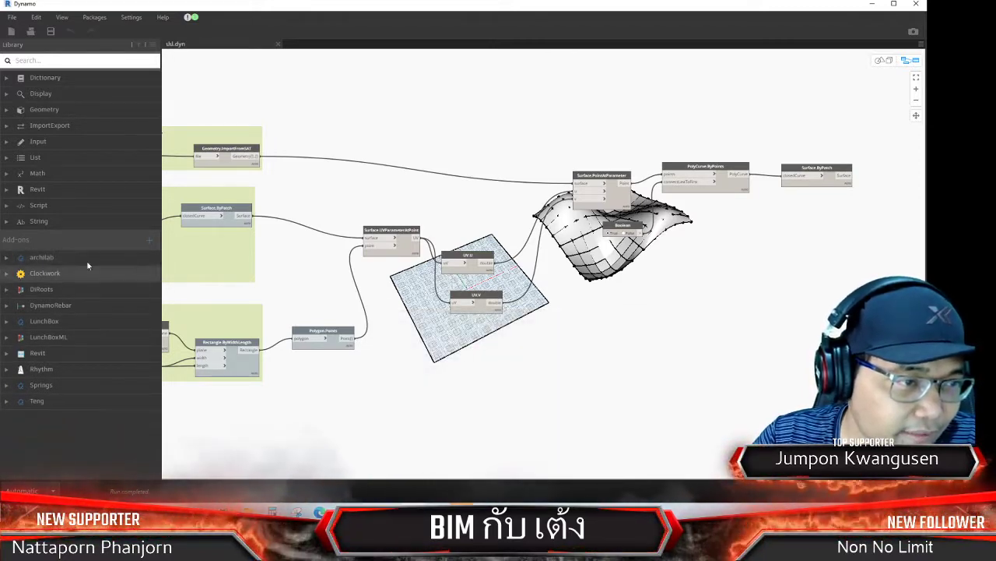
click(21, 274)
click(16, 304)
click(18, 319)
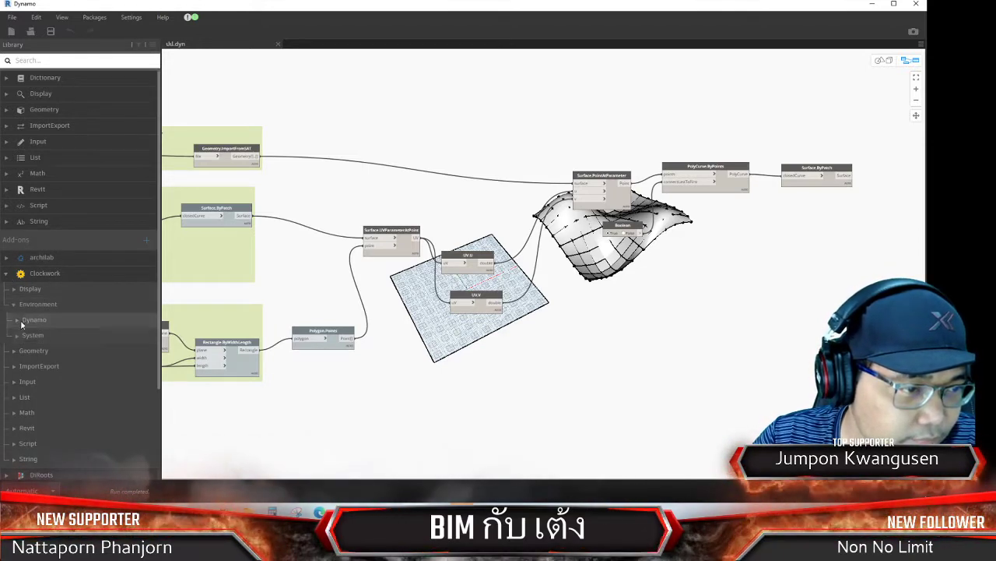
click(55, 337)
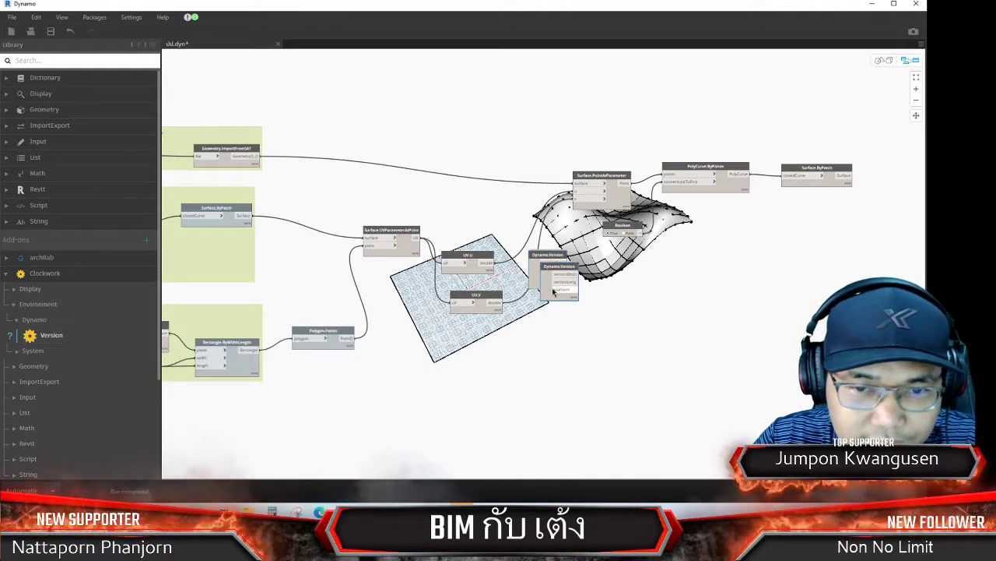
drag(552, 309, 573, 385)
Delete the extra Dynamo.Version node and pan so all groups are in view
scroll(573, 374, up, 2)
scroll(467, 311, up, 2)
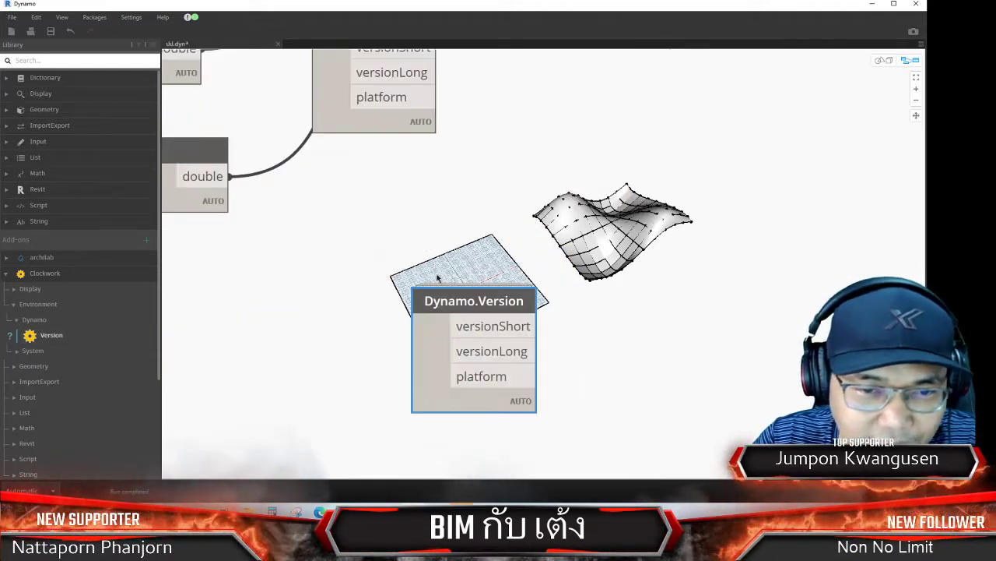
scroll(421, 284, up, 1)
middle_drag(413, 283, 327, 220)
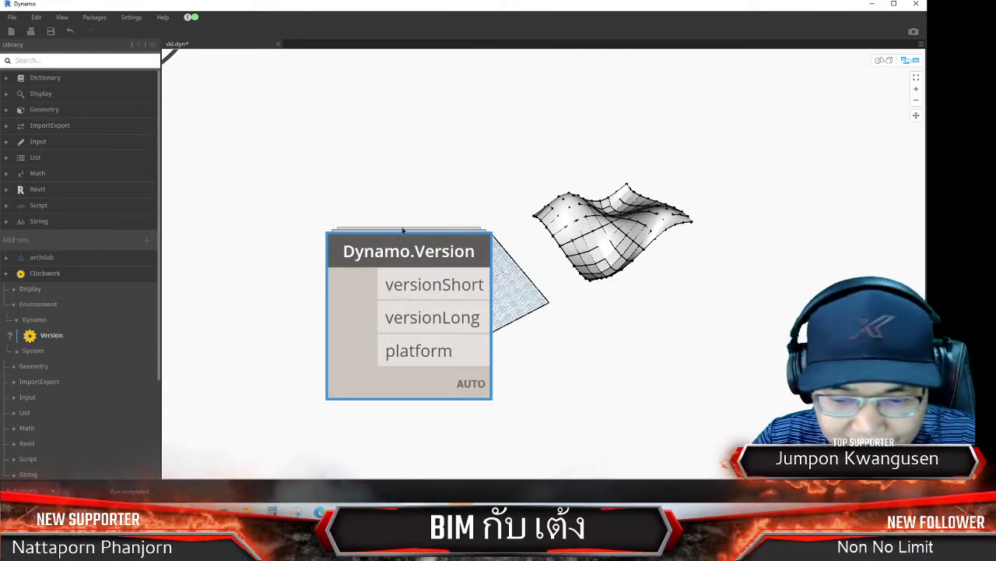
key(Delete)
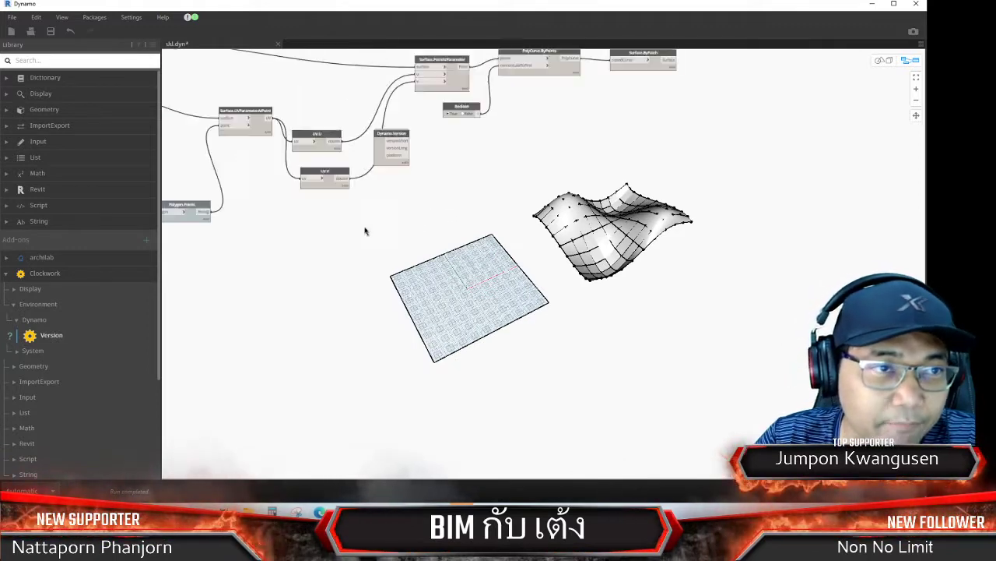
mouse_move(438, 208)
middle_down()
mouse_move(479, 325)
mouse_move(552, 364)
middle_up()
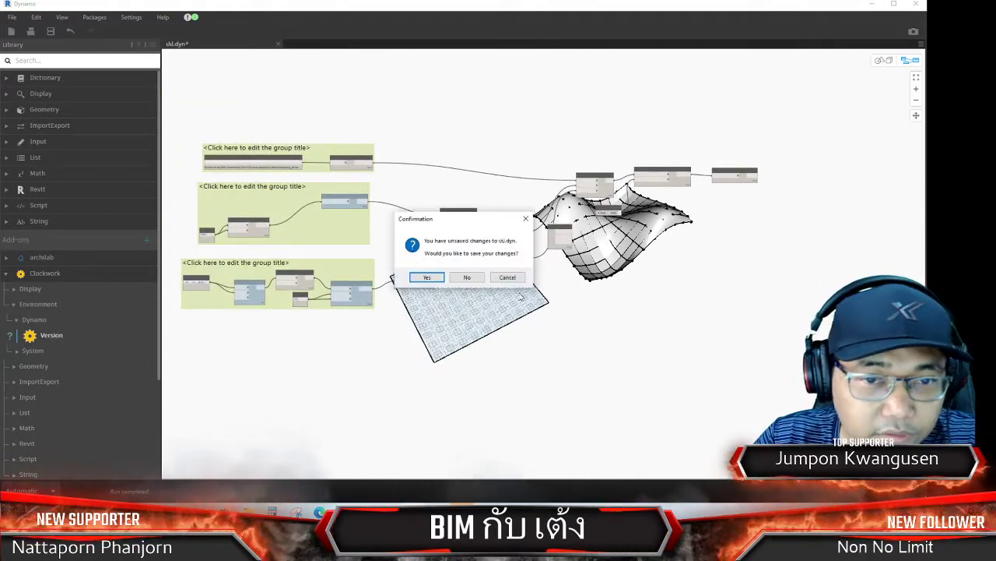
Close ski.dyn via the save prompt, minimise Dynamo, and orbit Revit's 3D view of the lines
click(468, 278)
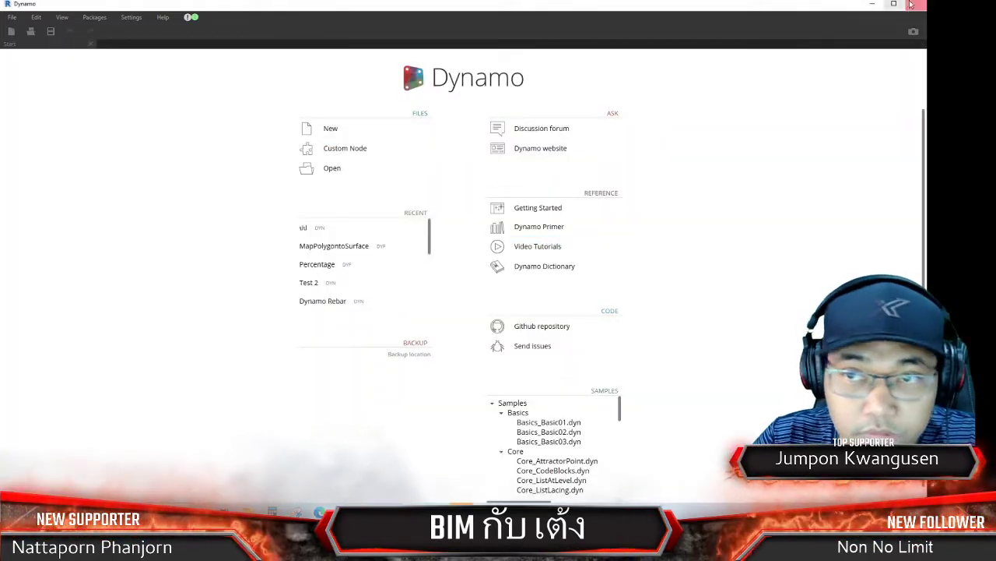
click(878, 4)
mouse_move(400, 334)
shift+middle_down()
mouse_move(443, 312)
mouse_move(477, 345)
mouse_move(480, 311)
shift+middle_up()
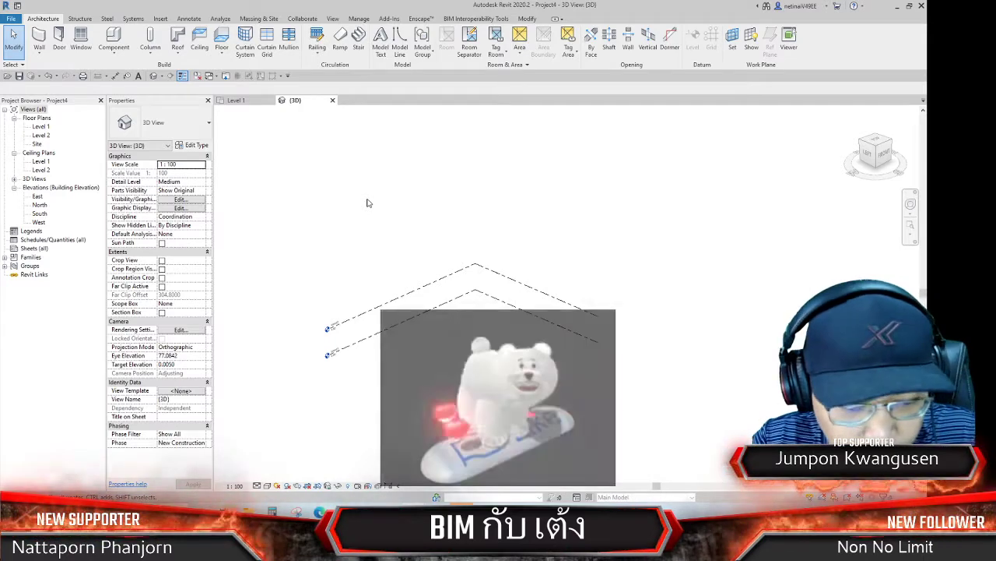
Check Revit's Project Units, show the Manage tab, and bring Dynamo's start screen forward
key(u)
key(n)
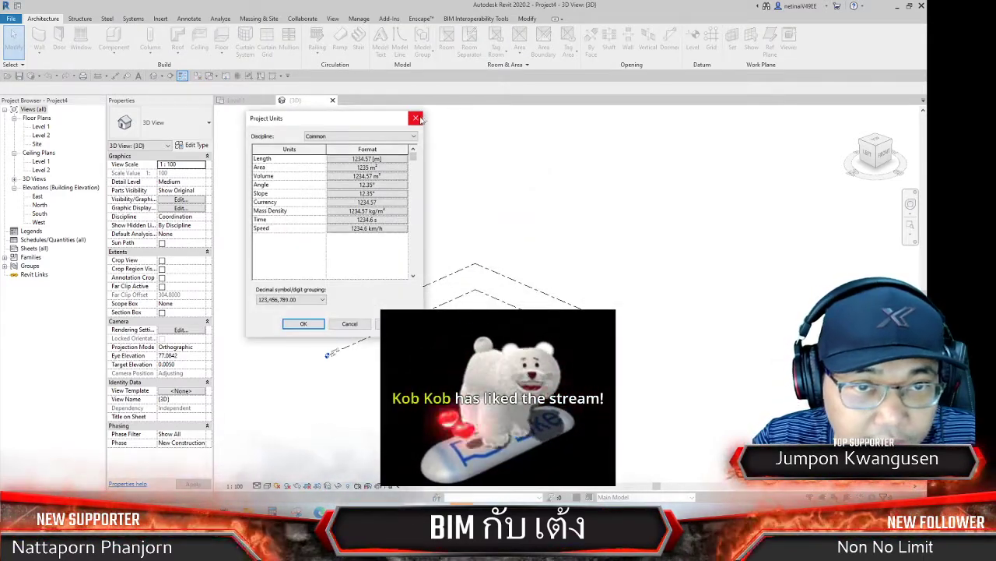
click(415, 118)
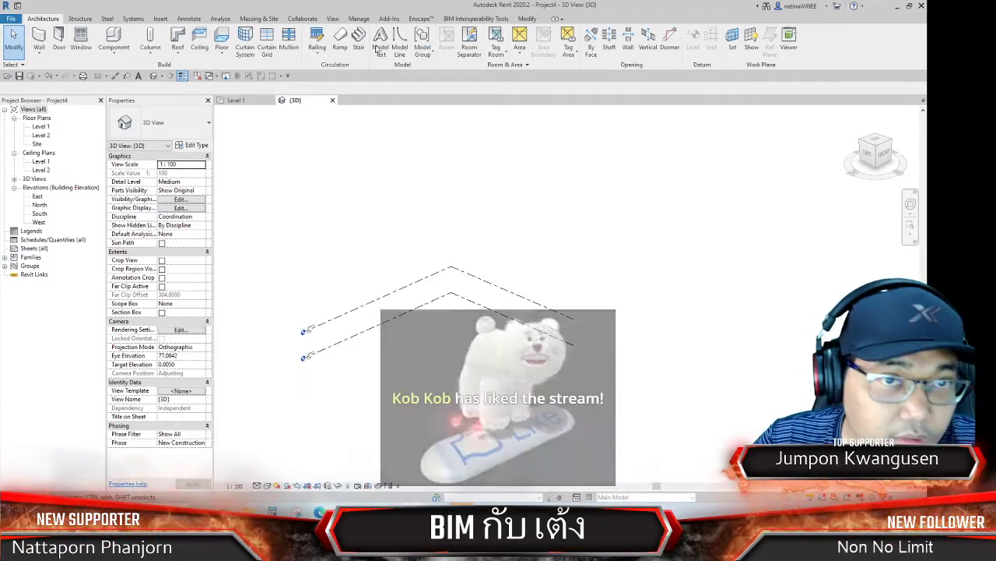
click(359, 18)
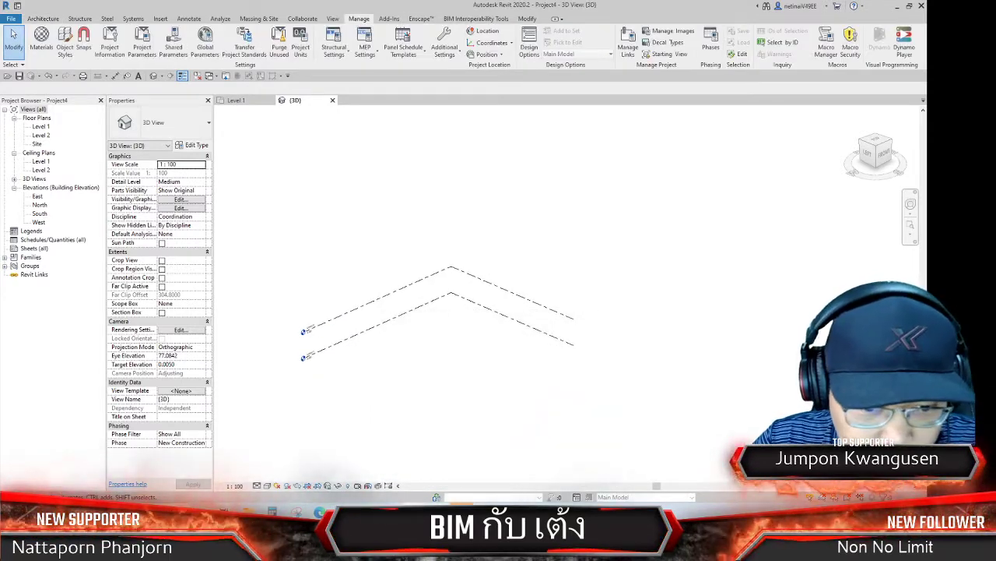
click(514, 455)
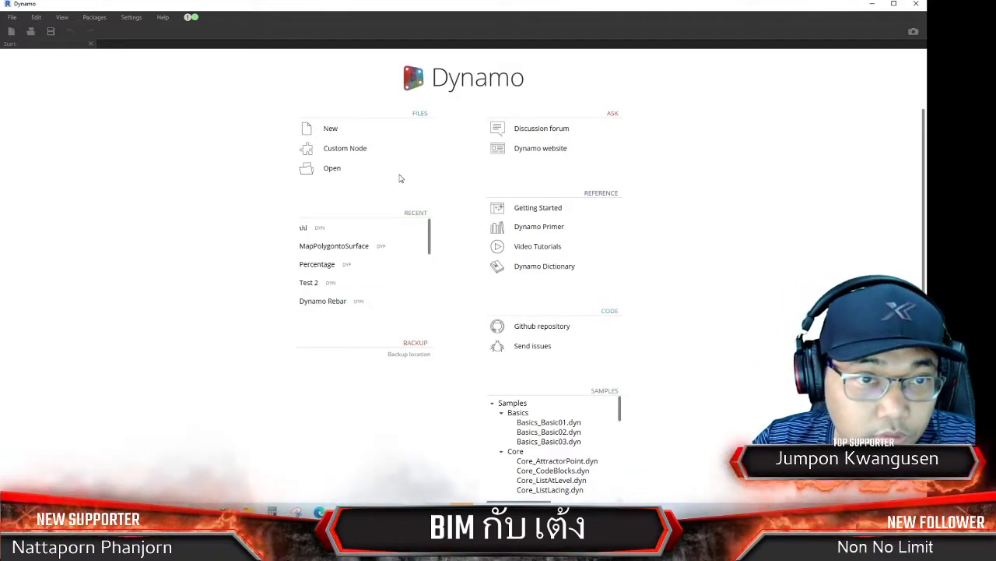
Create a new custom node named A+B in the 'BIM กับ เต้ง' add-ons category
click(367, 153)
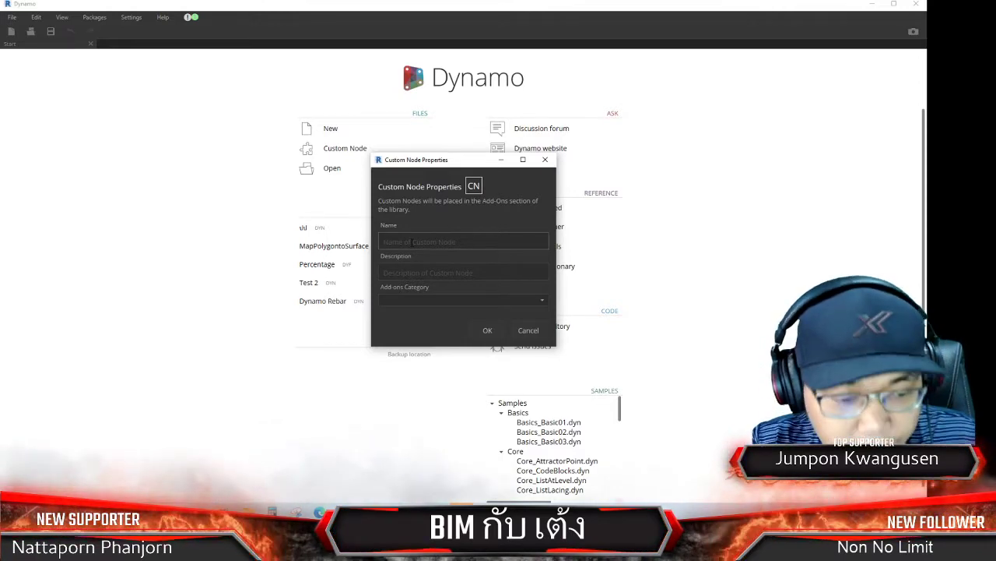
text(A+B)
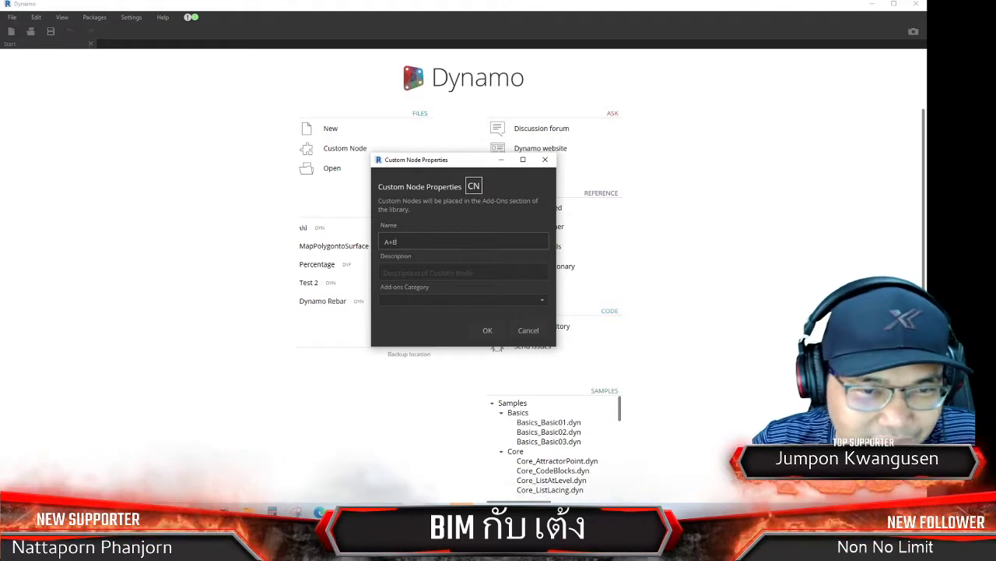
click(421, 274)
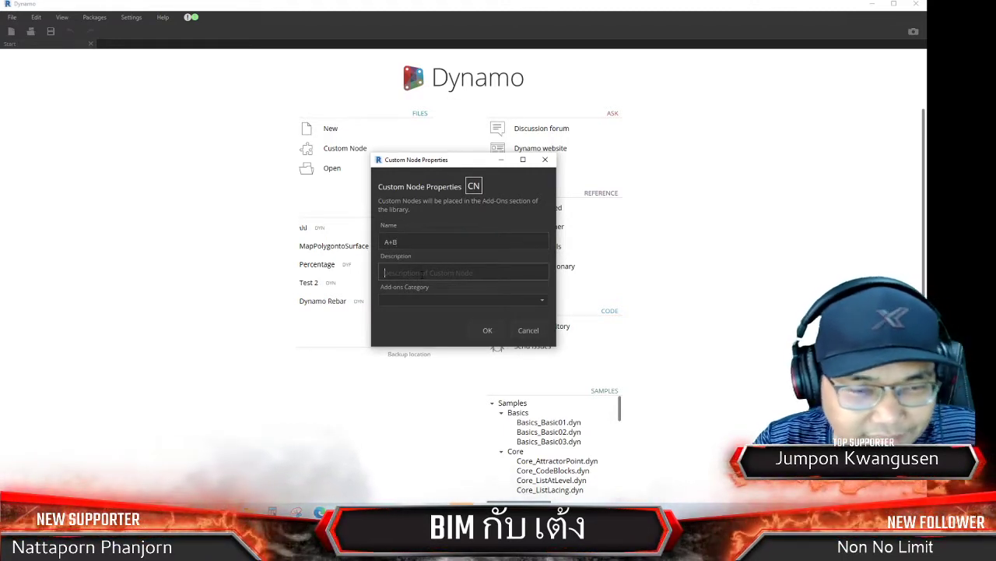
text(()
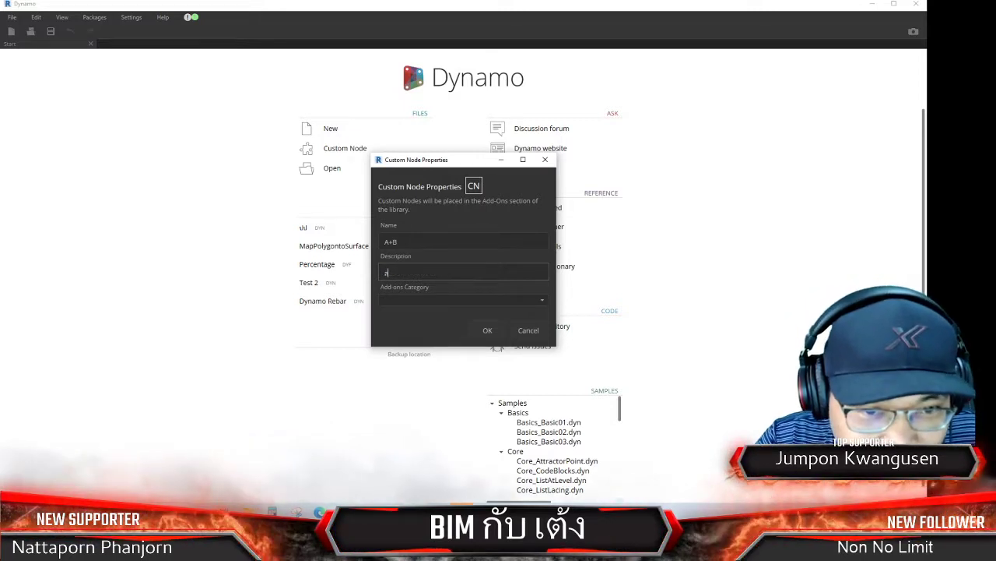
key(BackSpace)
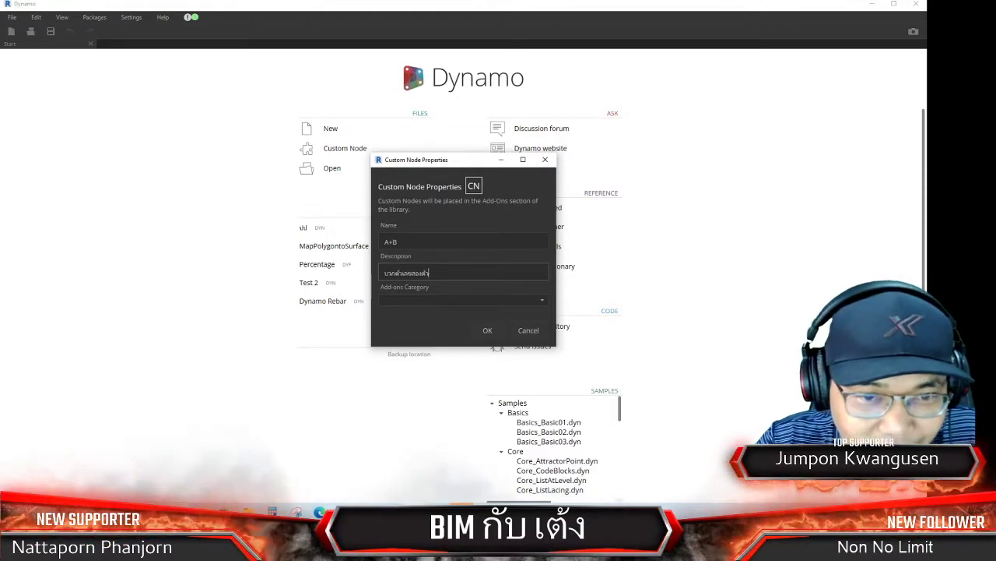
click(420, 301)
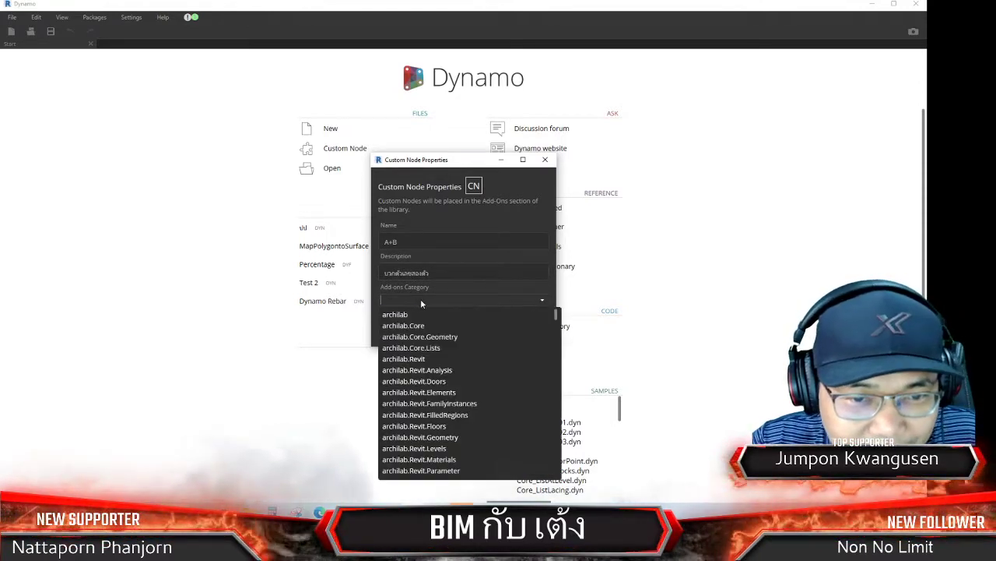
scroll(426, 338, down, 1)
scroll(426, 347, down, 3)
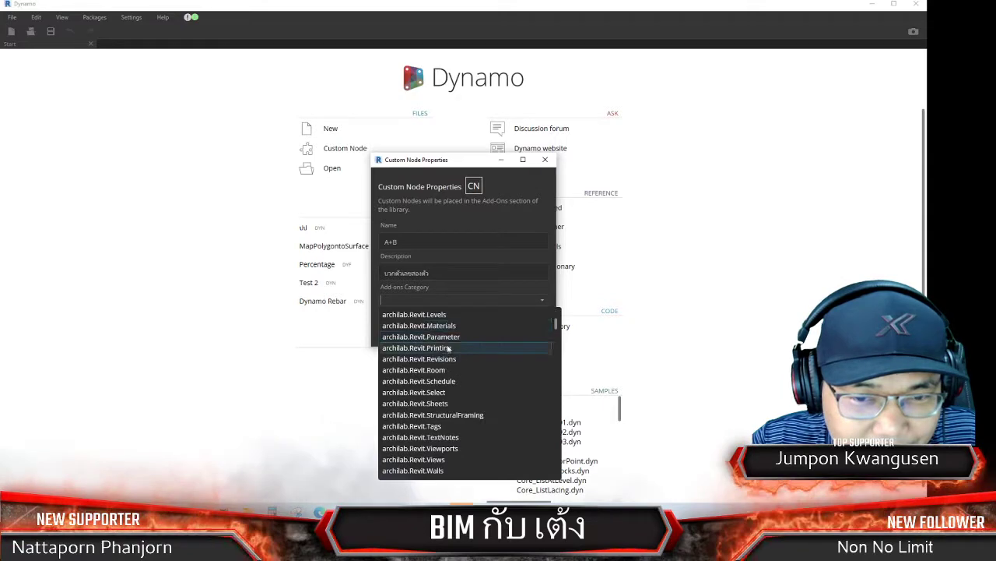
click(427, 303)
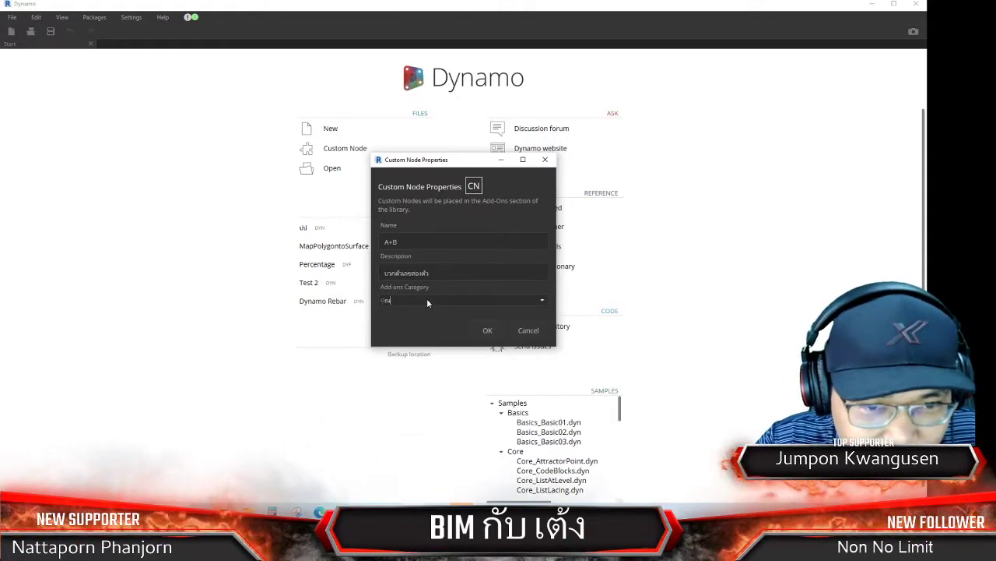
text(BIM กับ เต้ง)
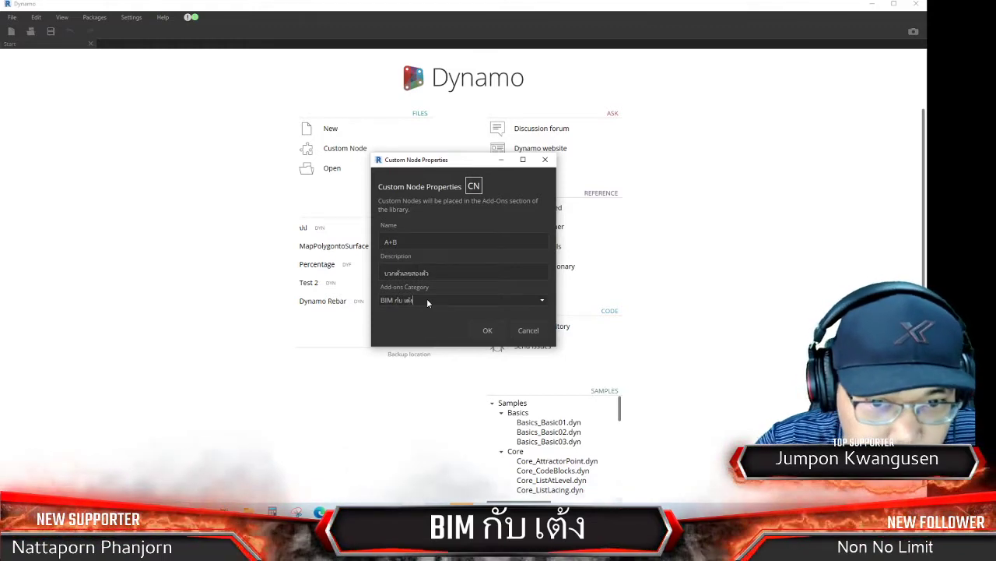
click(488, 331)
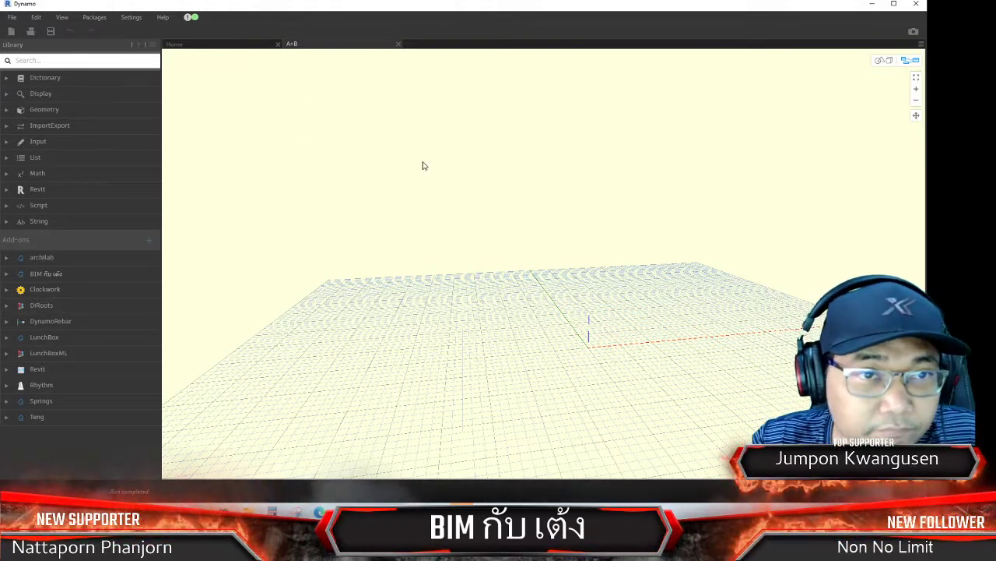
Search the library for 'input' and place two Input nodes at the canvas's upper left
click(93, 59)
text(ๆ)
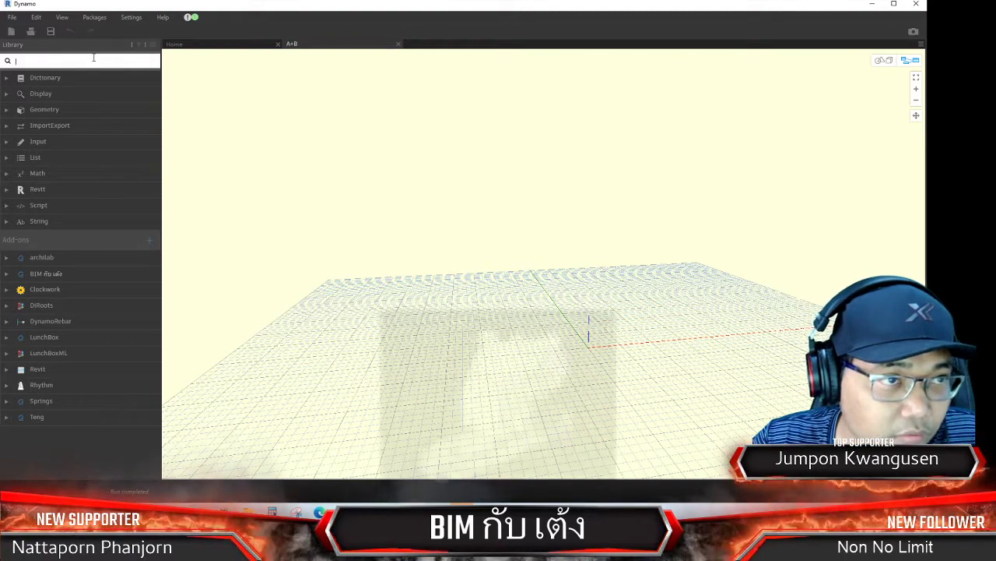
text(สรห)
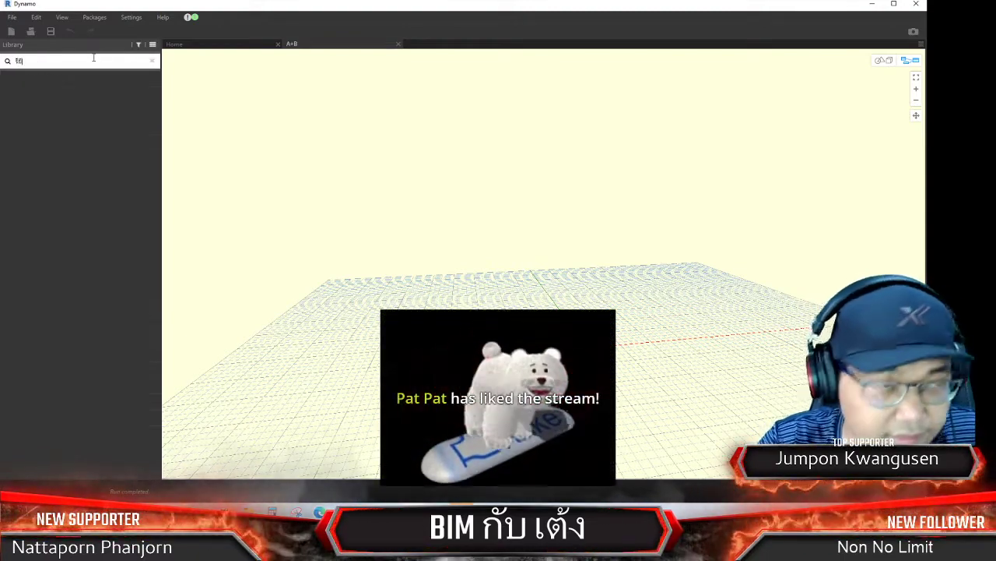
key(ctrl+a)
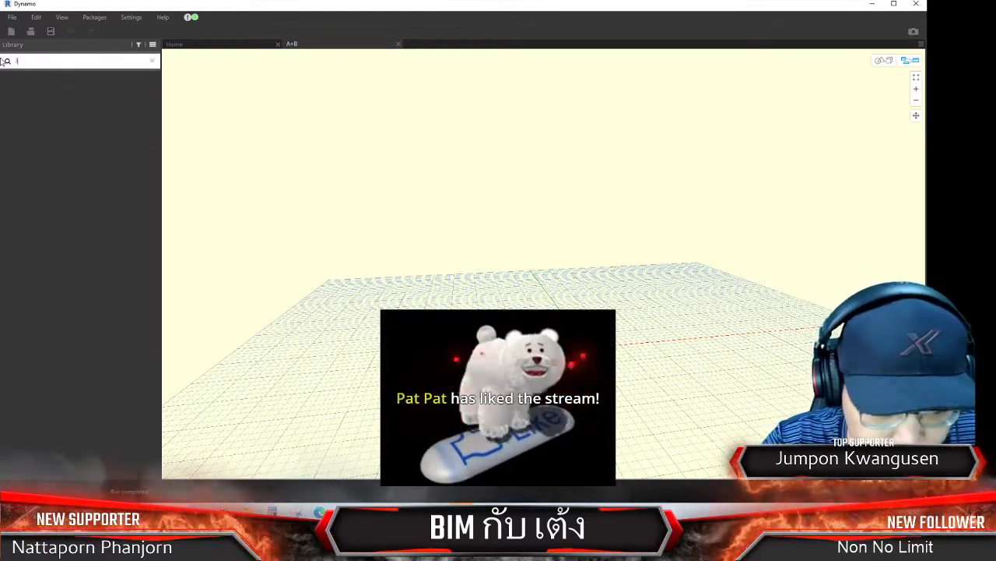
text(input)
key(BackSpace)
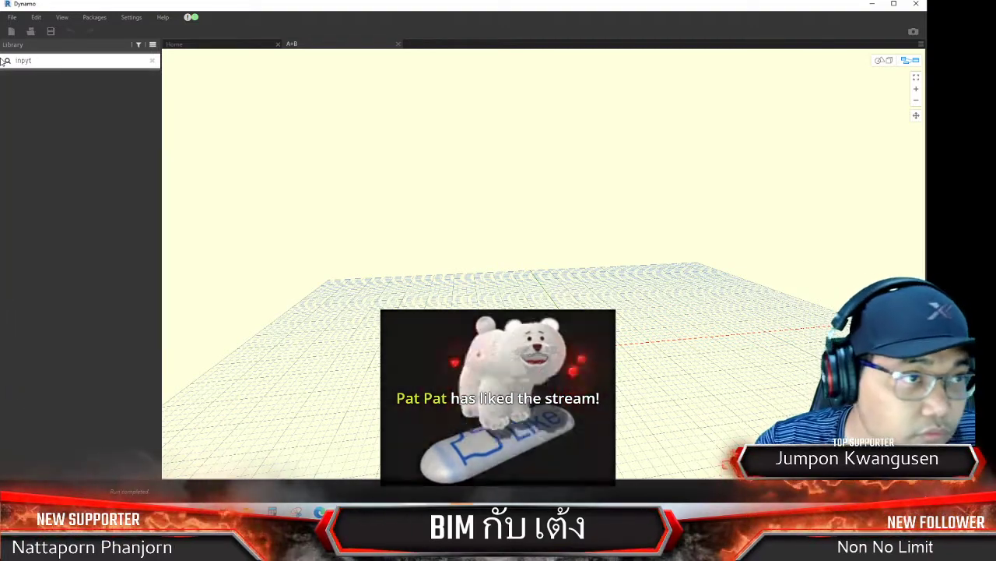
key(BackSpace)
text(u)
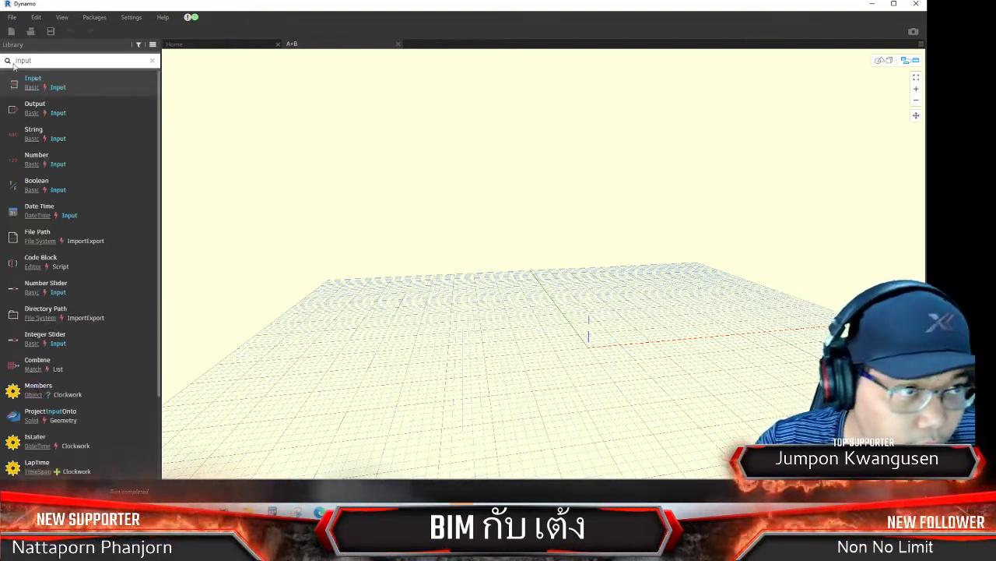
mouse_move(96, 79)
mouse_down()
mouse_move(553, 268)
mouse_move(333, 149)
mouse_move(360, 153)
mouse_up()
drag(566, 273, 362, 198)
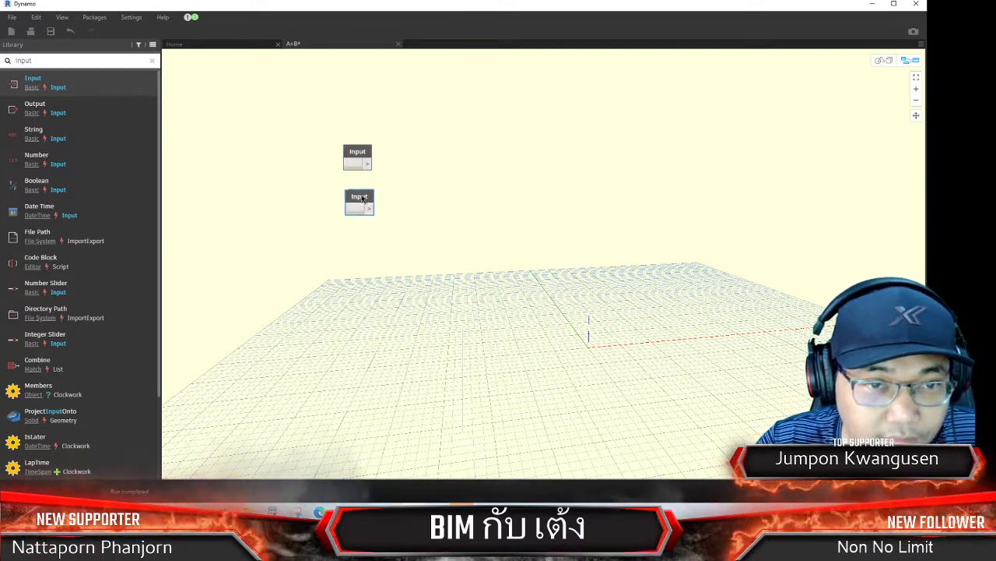
scroll(343, 132, up, 3)
click(361, 261)
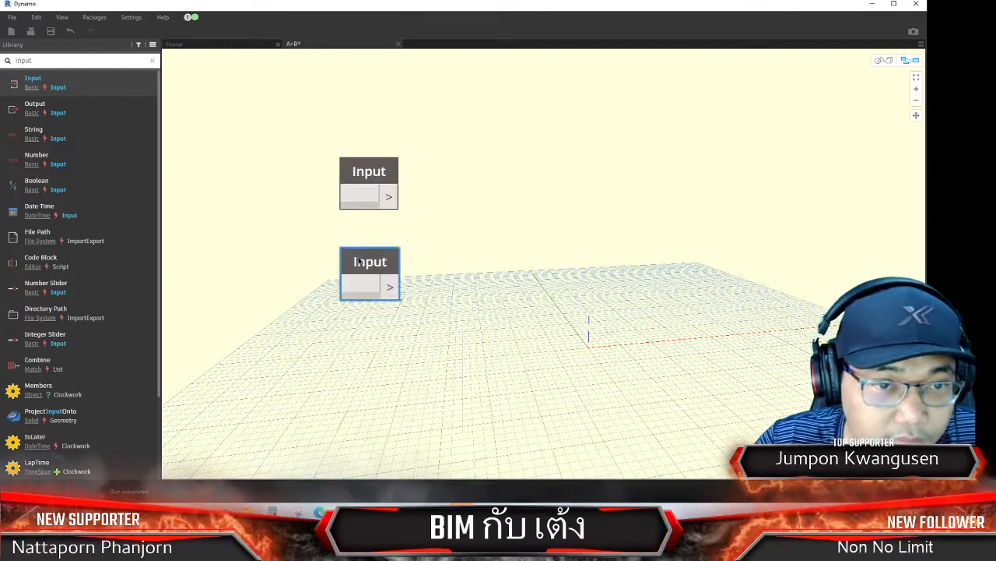
click(358, 192)
text(//F)
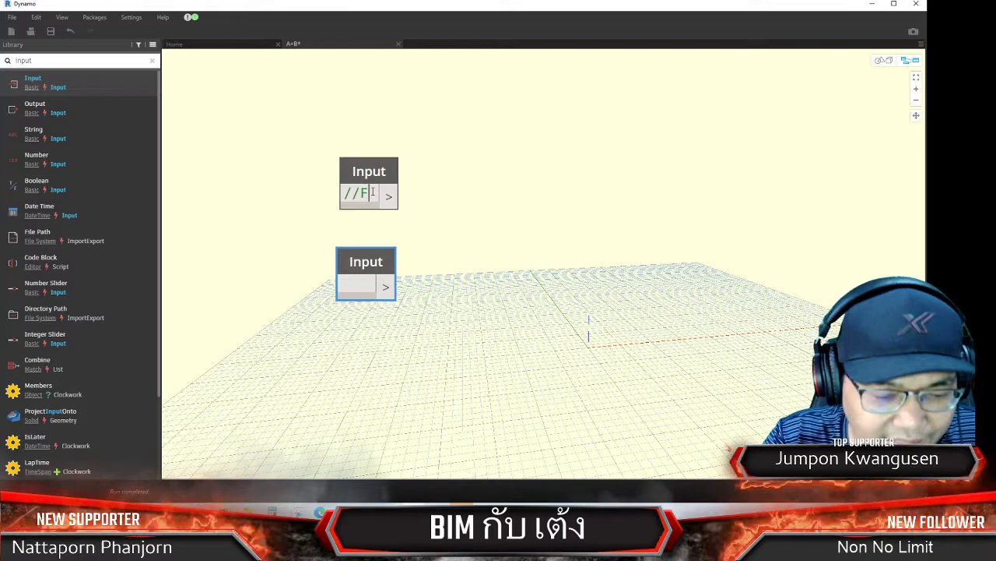
Write '//First Number' and 'X:double=5' in the upper Input node and delete the empty lower one
text(i)
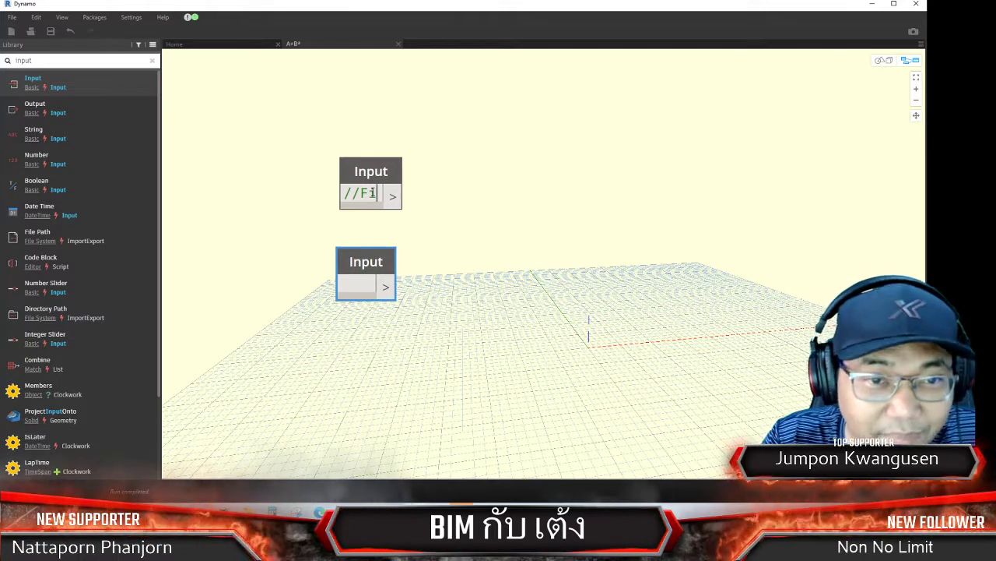
text(rs)
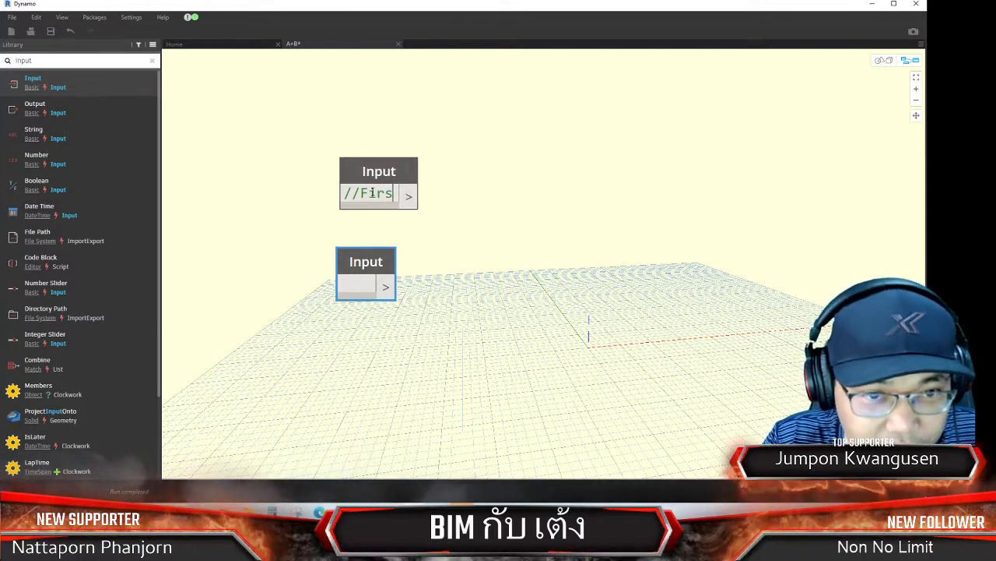
text(t N)
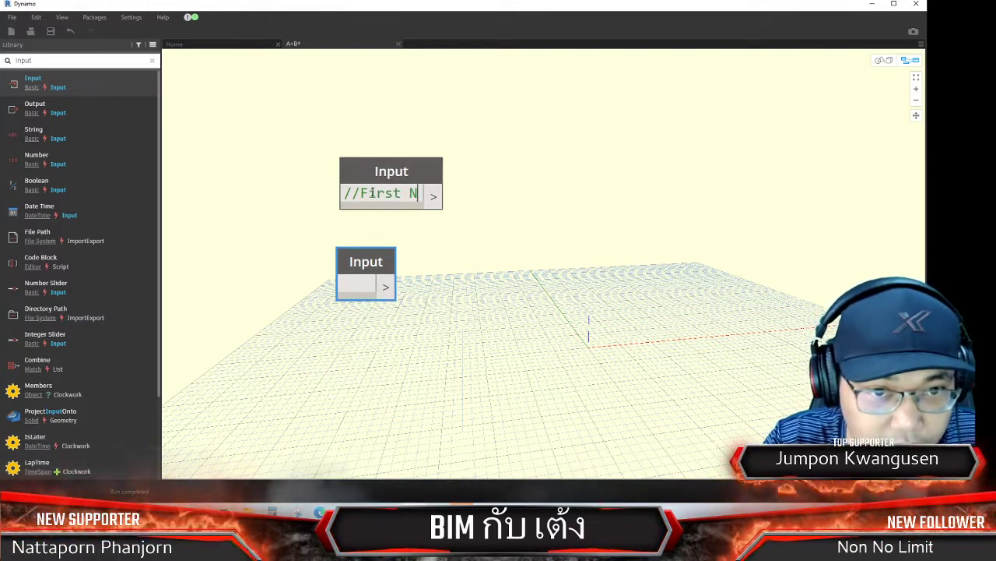
text(umber)
key(Return)
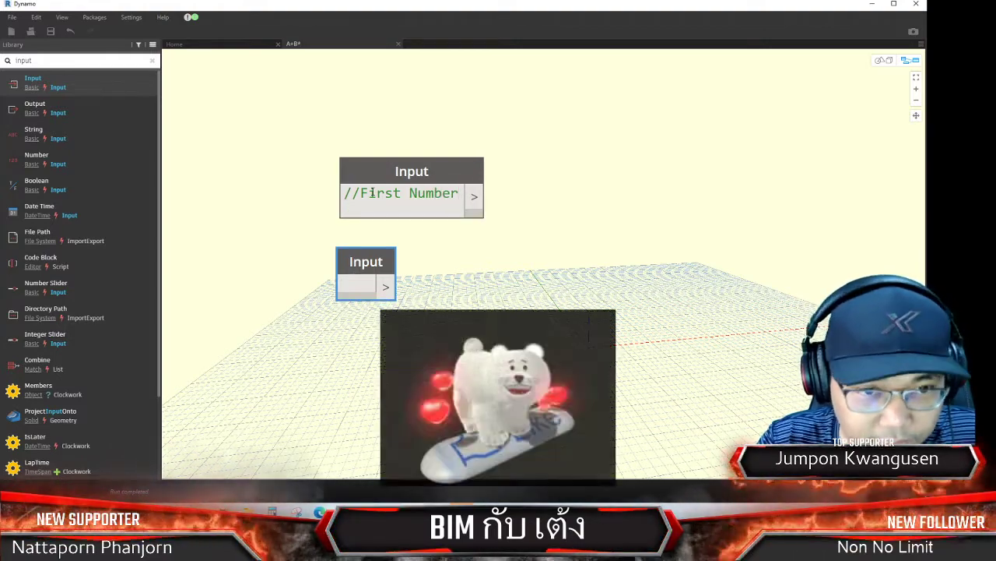
text(X)
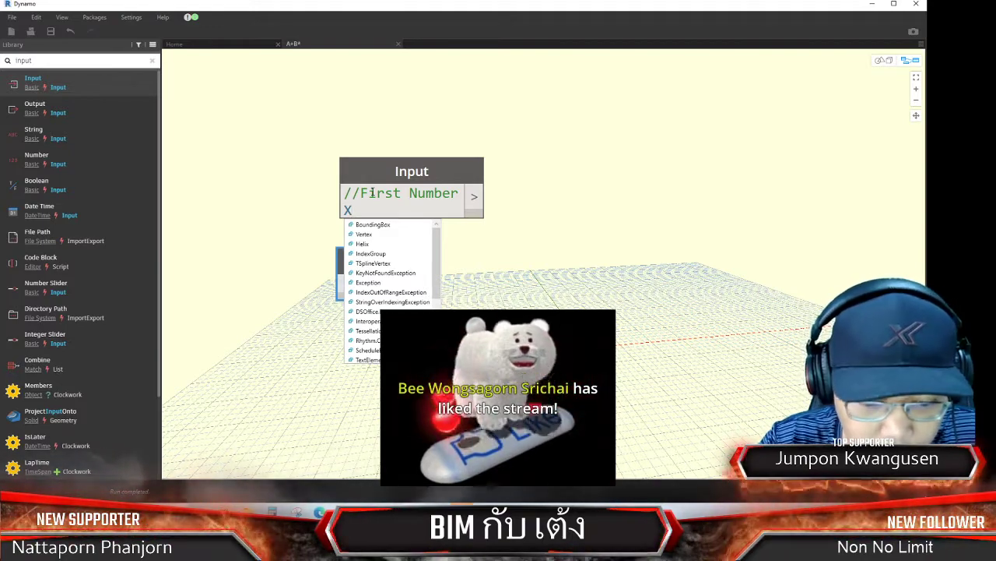
text(:)
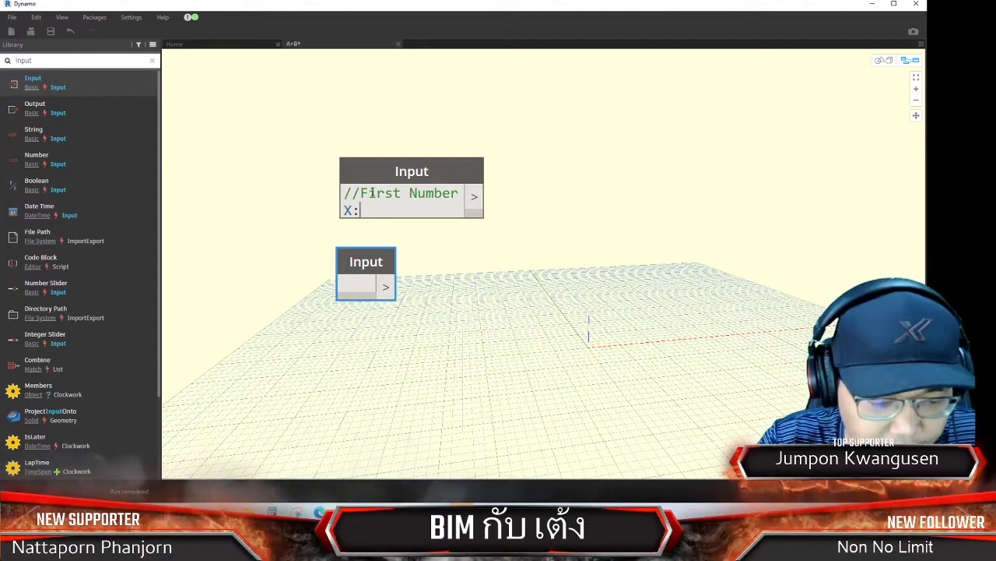
text(double=)
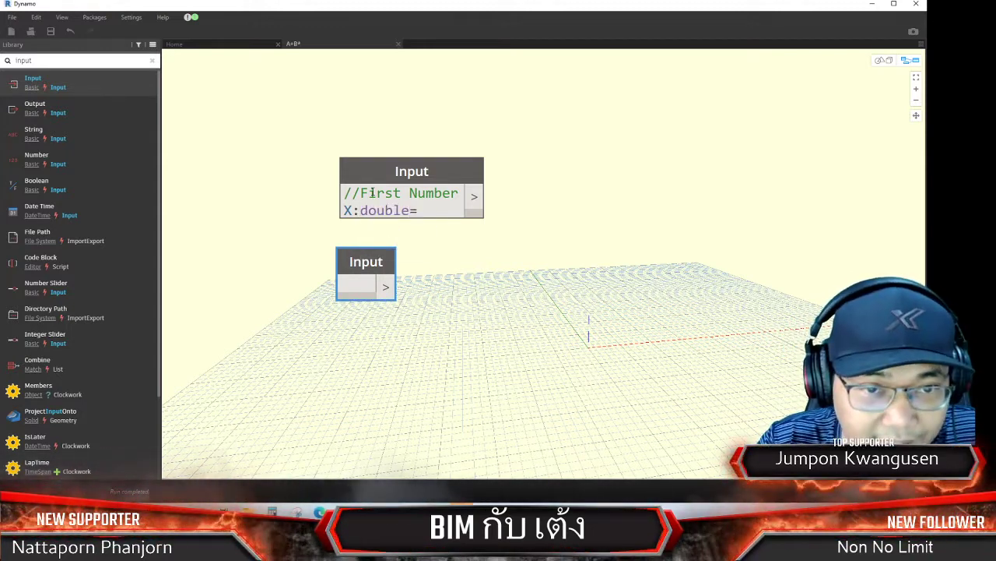
text(5)
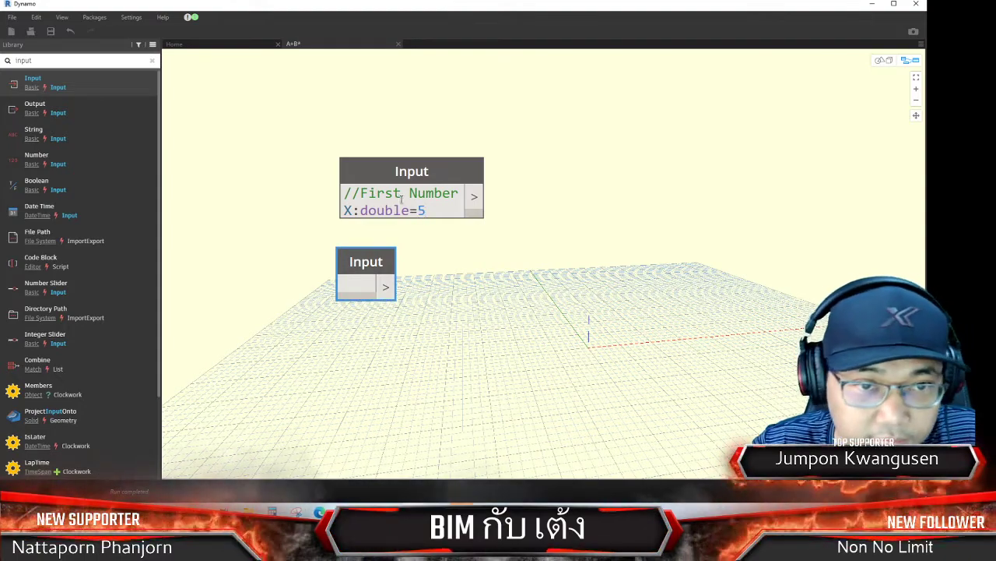
click(520, 293)
click(374, 254)
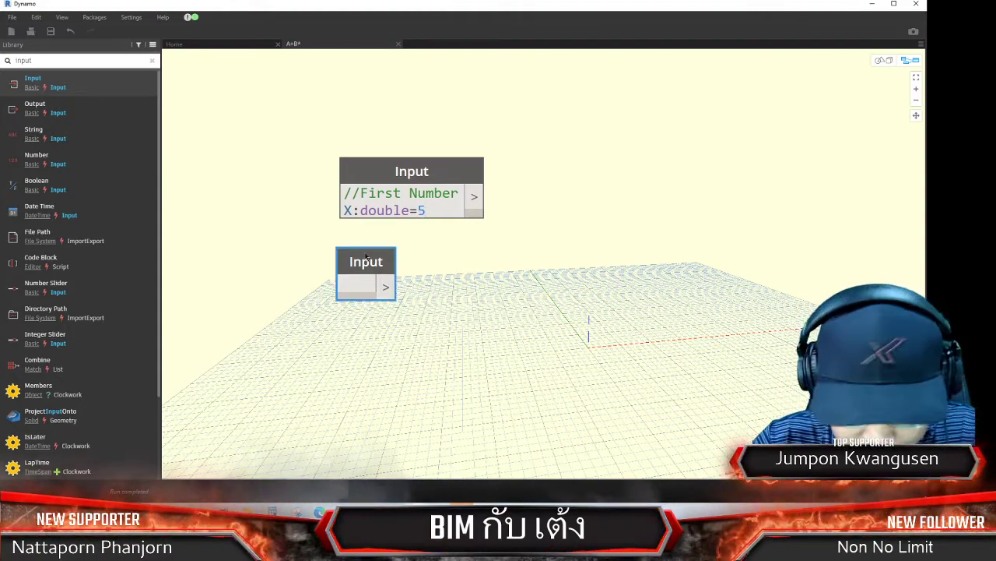
key(Delete)
click(399, 174)
Duplicate the Input node below the original and change its variable to y:double=10
key(ctrl+c)
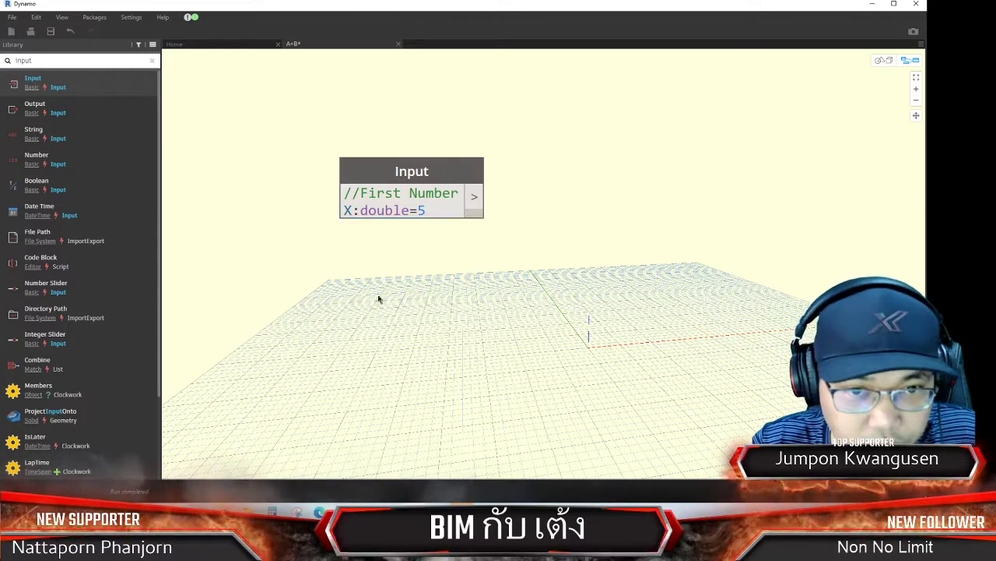
key(ctrl+v)
mouse_move(559, 192)
mouse_down()
mouse_move(381, 258)
mouse_move(395, 254)
mouse_up()
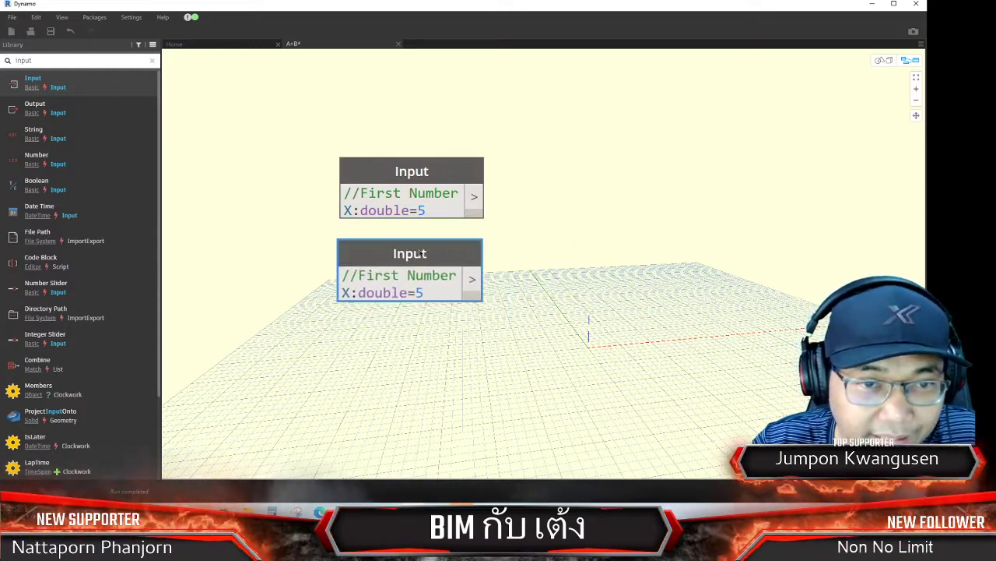
click(390, 228)
drag(347, 193, 458, 195)
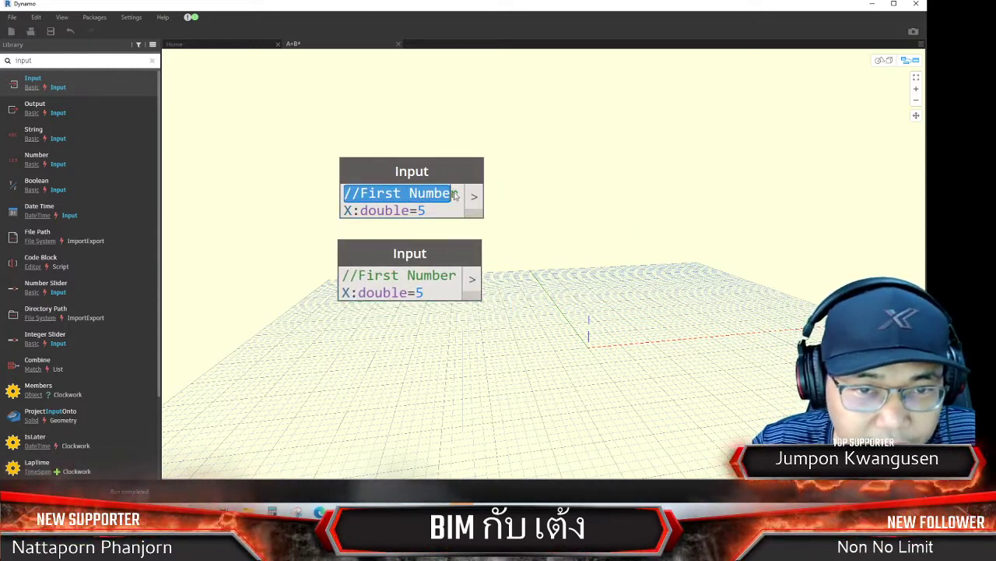
key(ctrl+a)
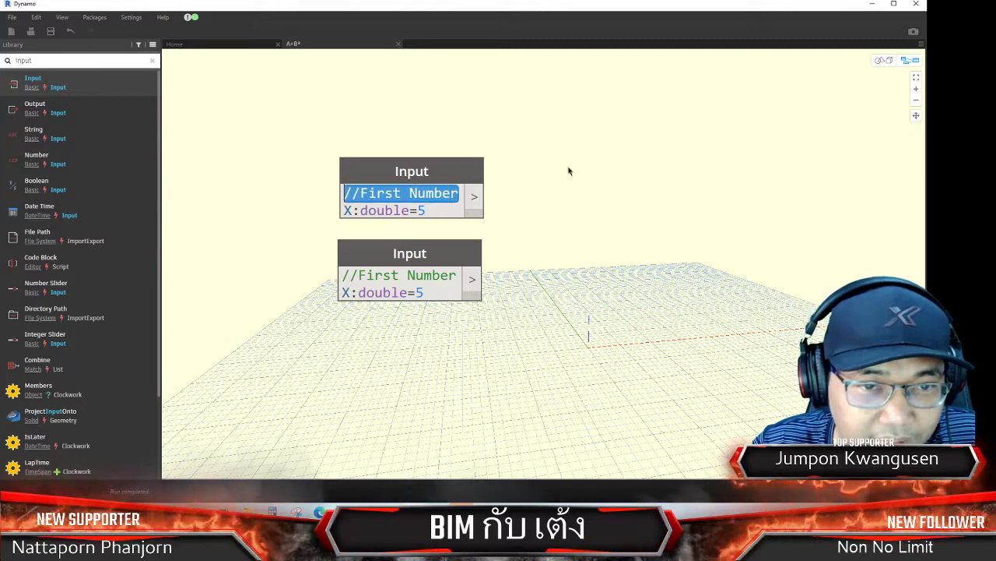
click(611, 167)
click(352, 210)
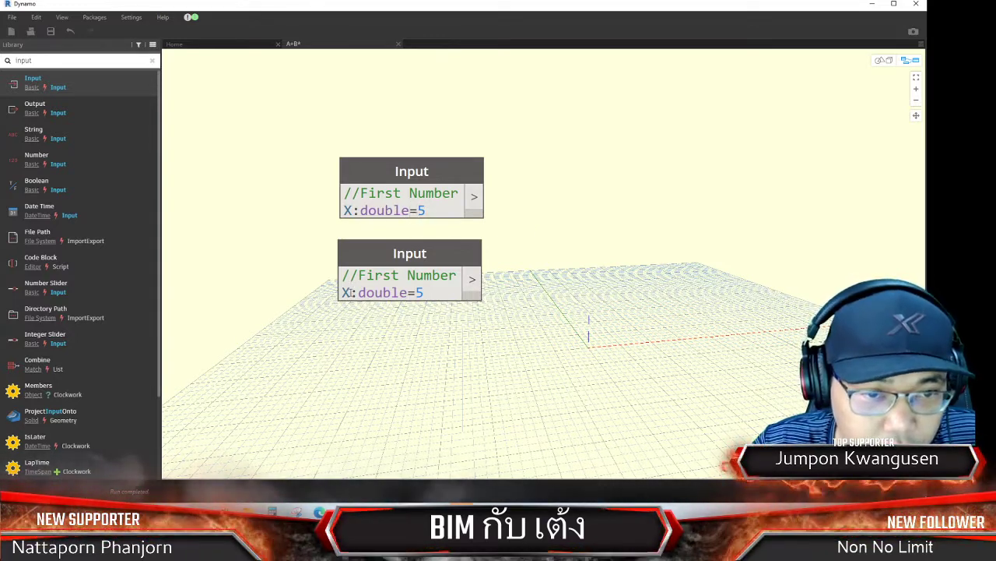
double_click(341, 293)
text(y)
click(425, 293)
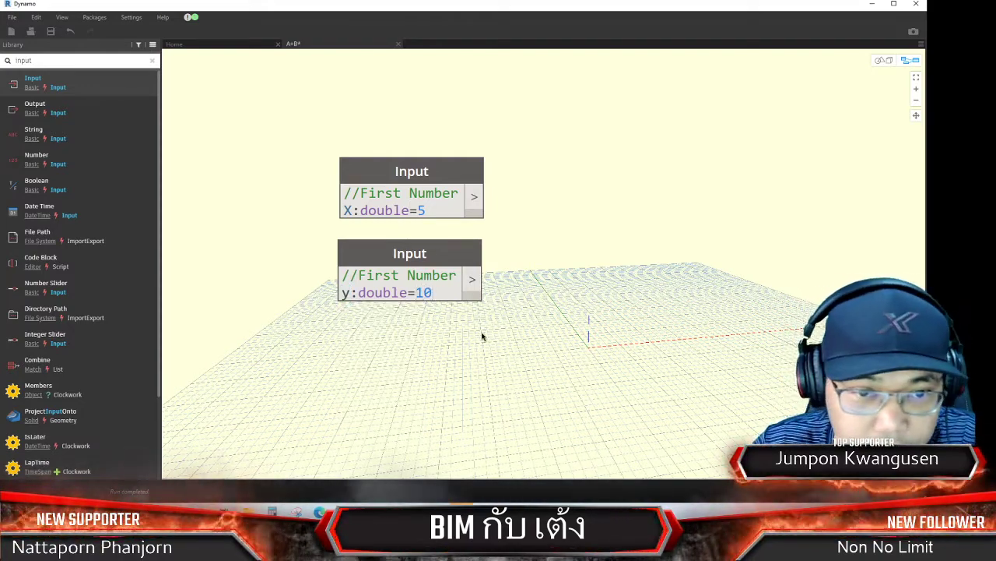
middle_drag(545, 324, 530, 289)
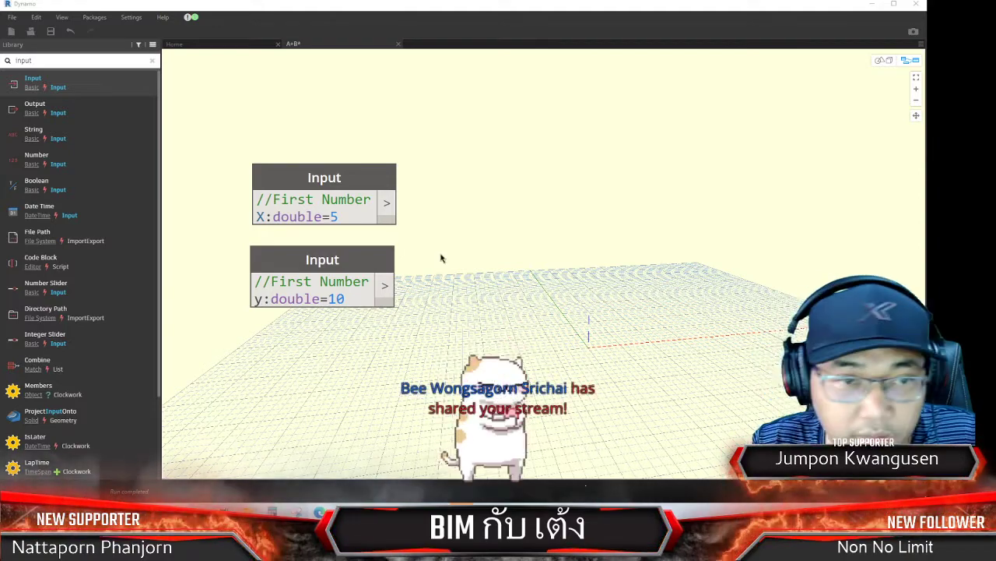
Add a + node and wire the two Input nodes into its x and y ports
click(152, 60)
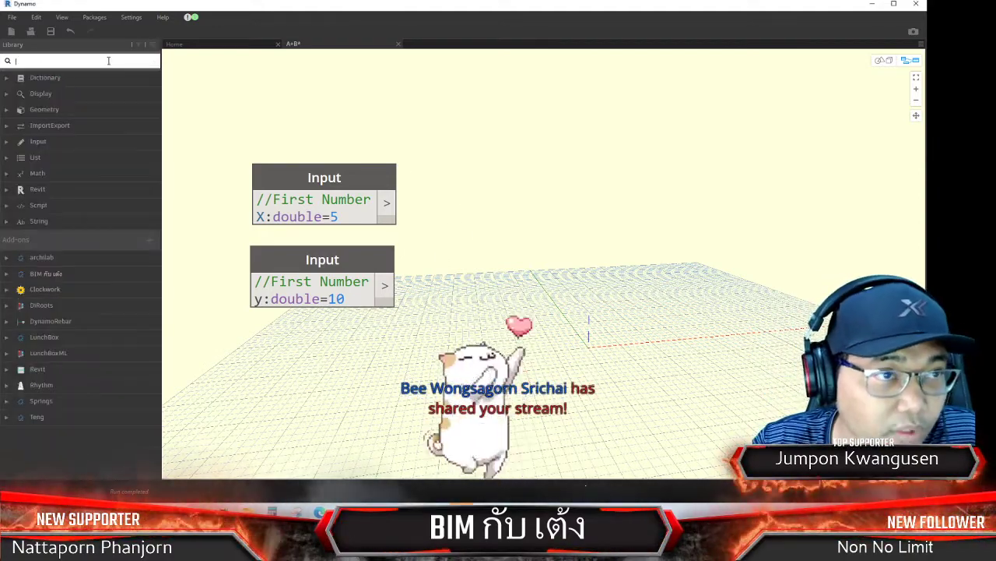
text(+)
click(59, 92)
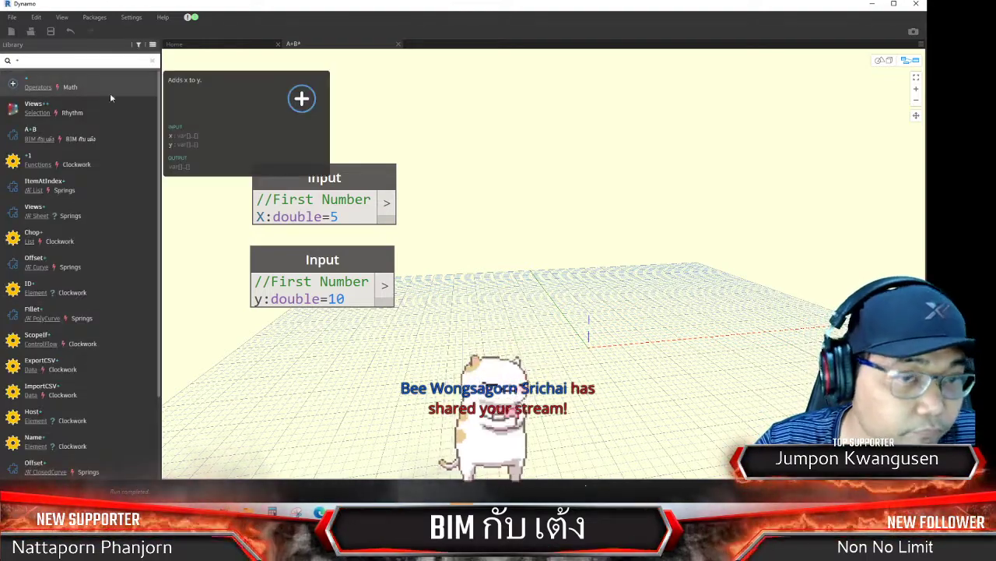
drag(592, 281, 523, 207)
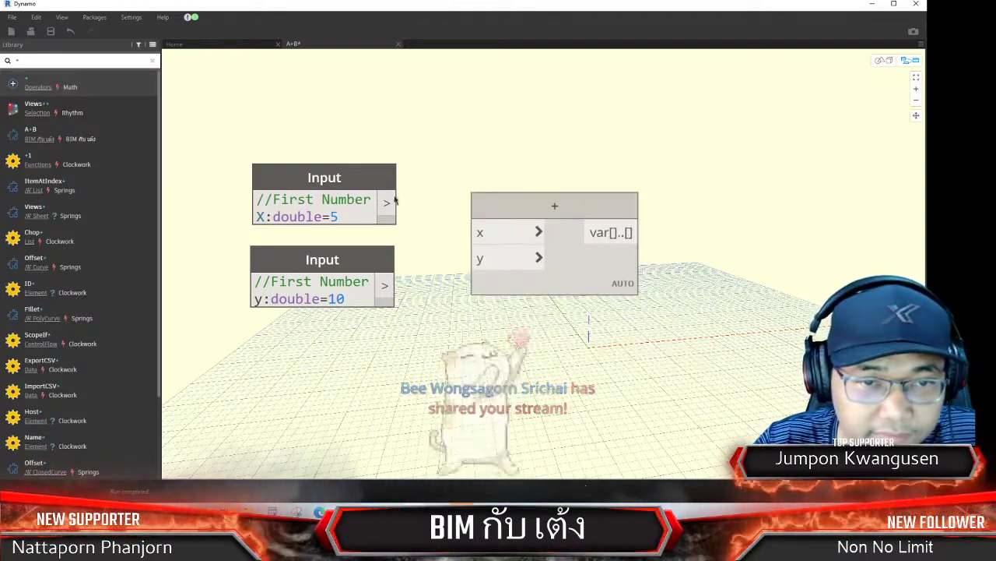
drag(387, 203, 473, 232)
mouse_move(384, 285)
mouse_down()
mouse_move(445, 276)
mouse_move(473, 257)
mouse_up()
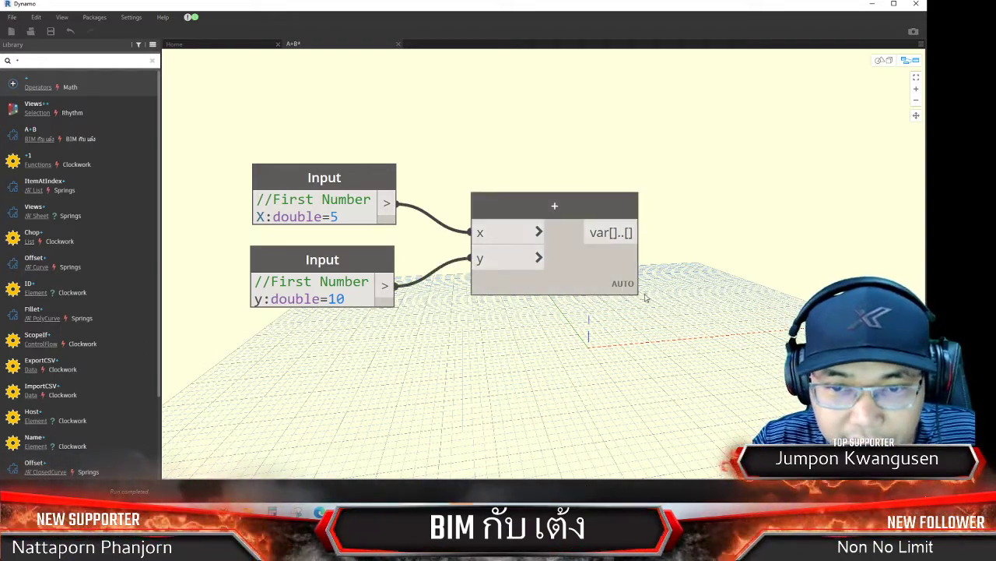
middle_drag(649, 202, 592, 184)
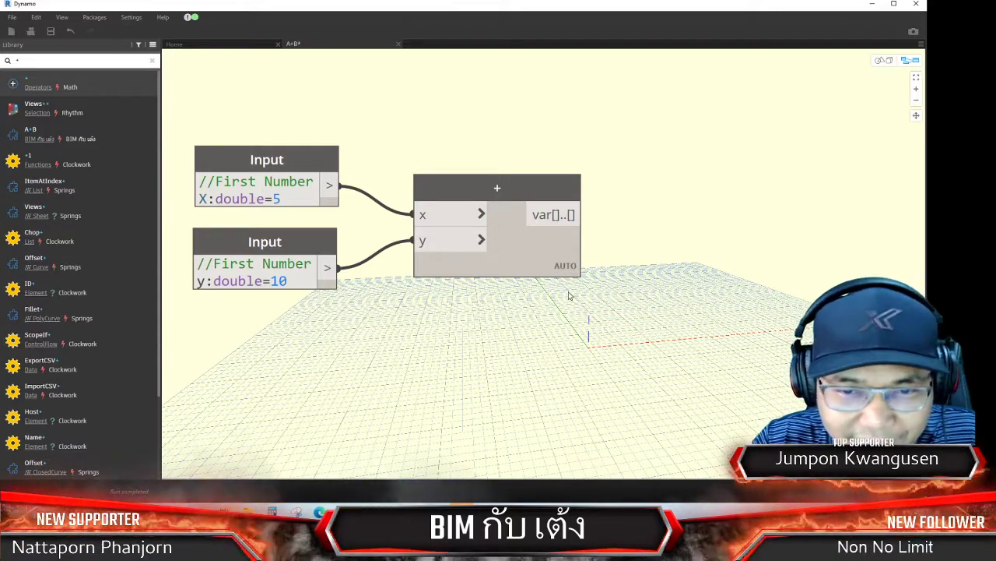
Add an Output node named 'ผลการบวก' fed by the + node's sum
click(103, 60)
key(BackSpace)
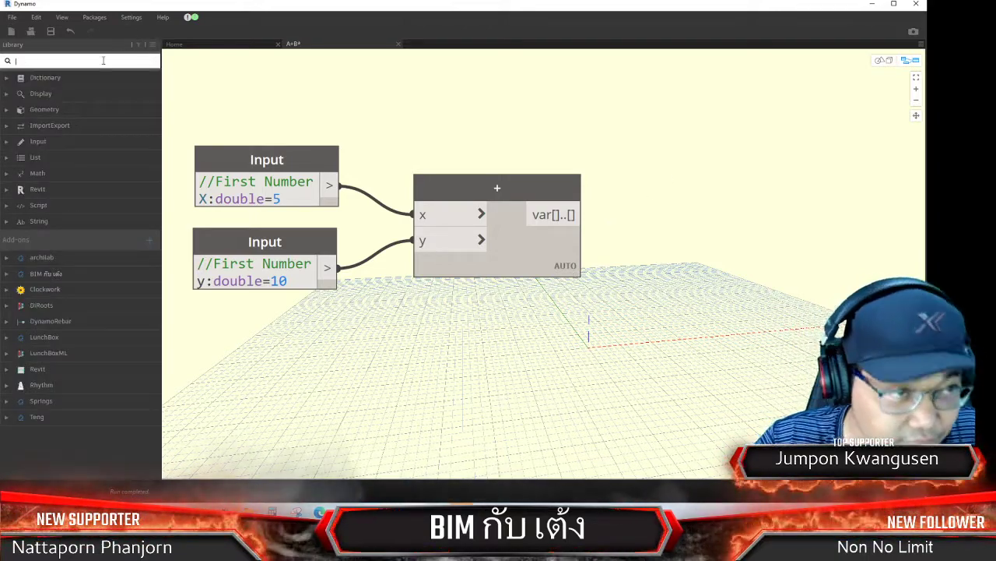
text(output)
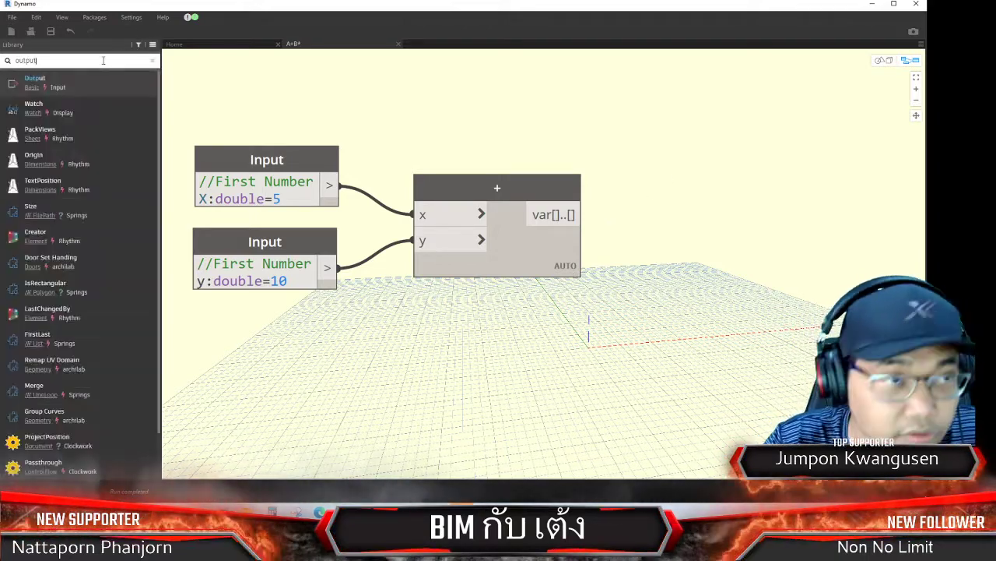
click(99, 78)
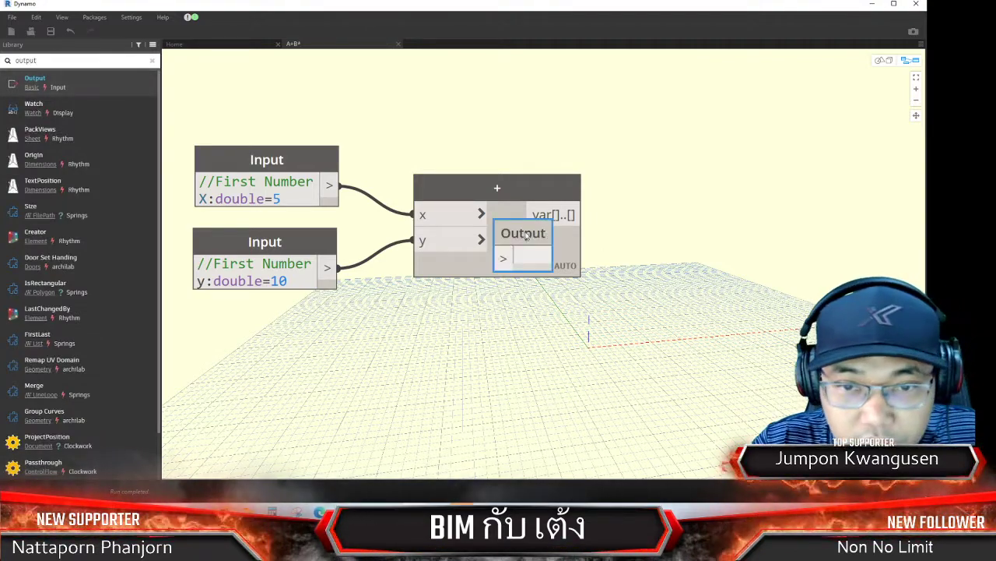
mouse_move(523, 232)
mouse_down()
mouse_move(691, 187)
mouse_move(677, 187)
mouse_up()
drag(576, 214, 662, 211)
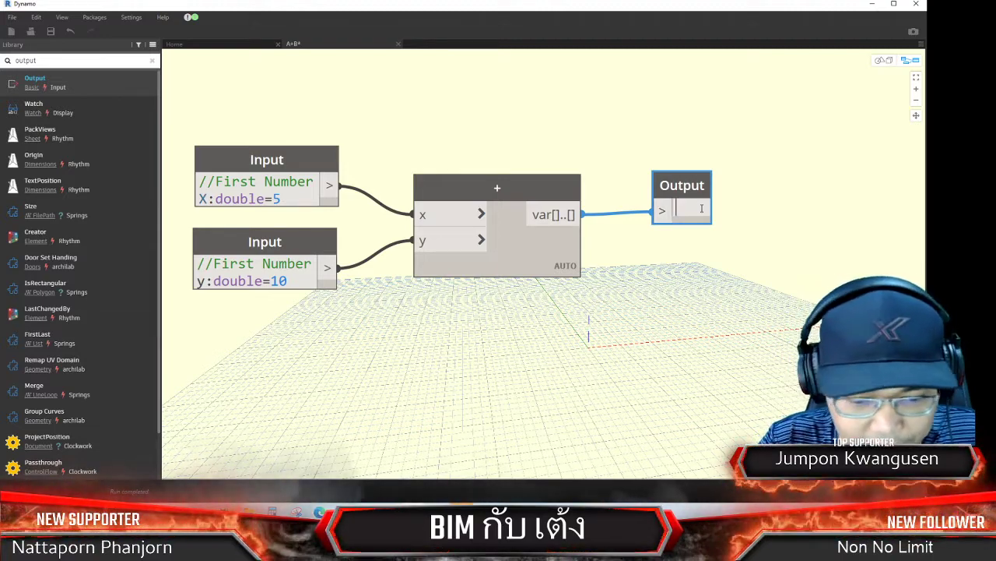
text(ผล)
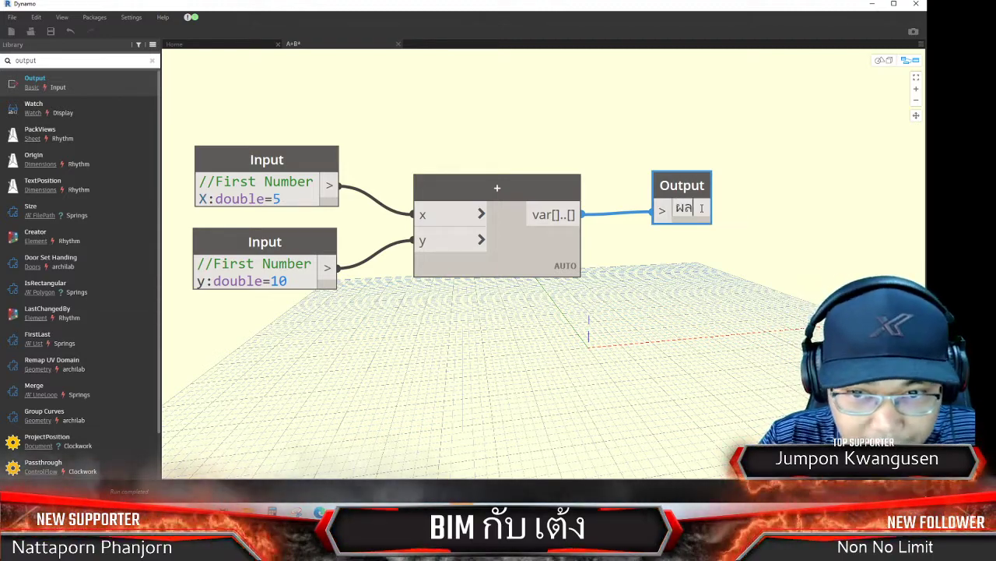
text(การบวก)
click(703, 251)
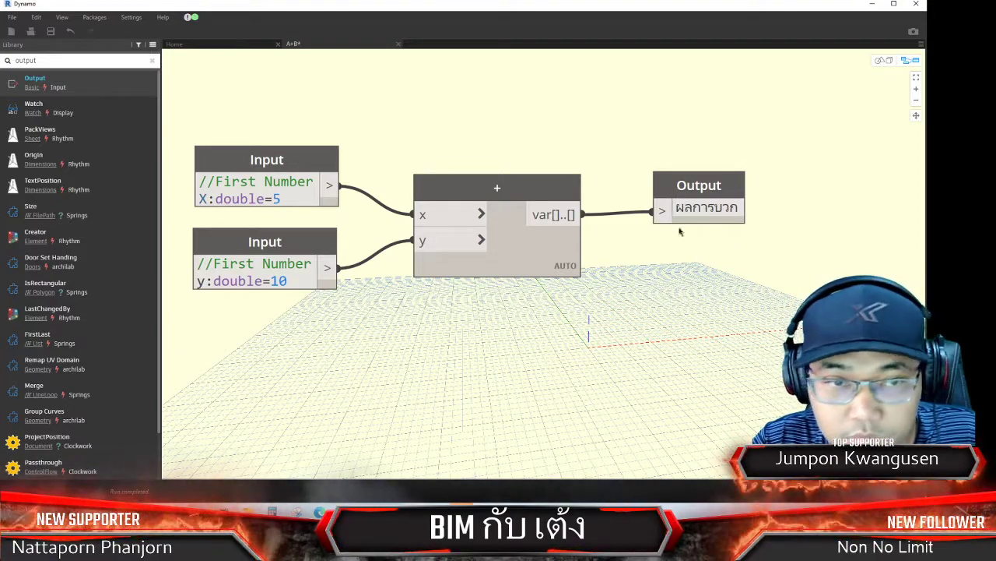
Save the custom node as A+B.dyf in the Dynamo Revit 2.3 definitions folder
click(50, 32)
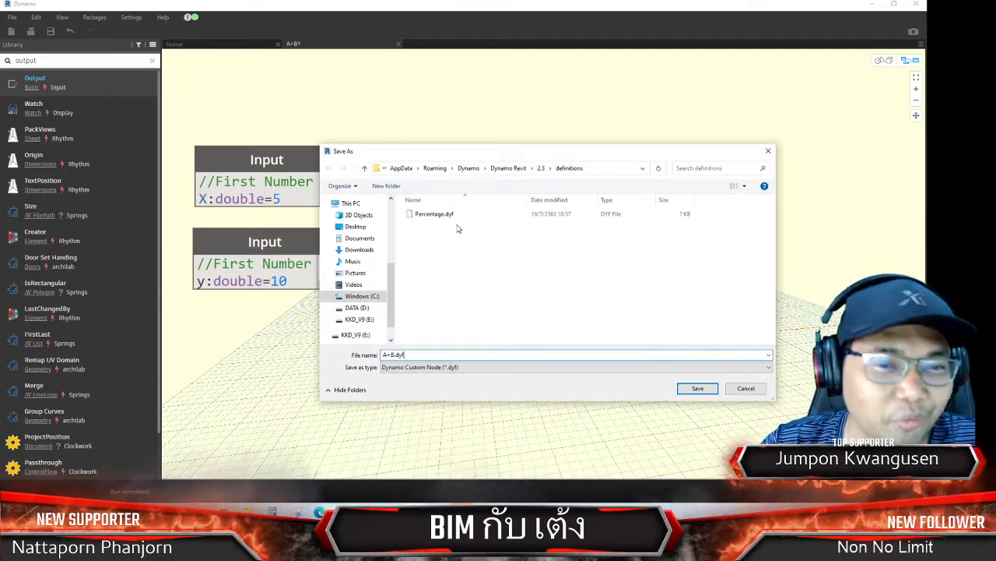
click(697, 388)
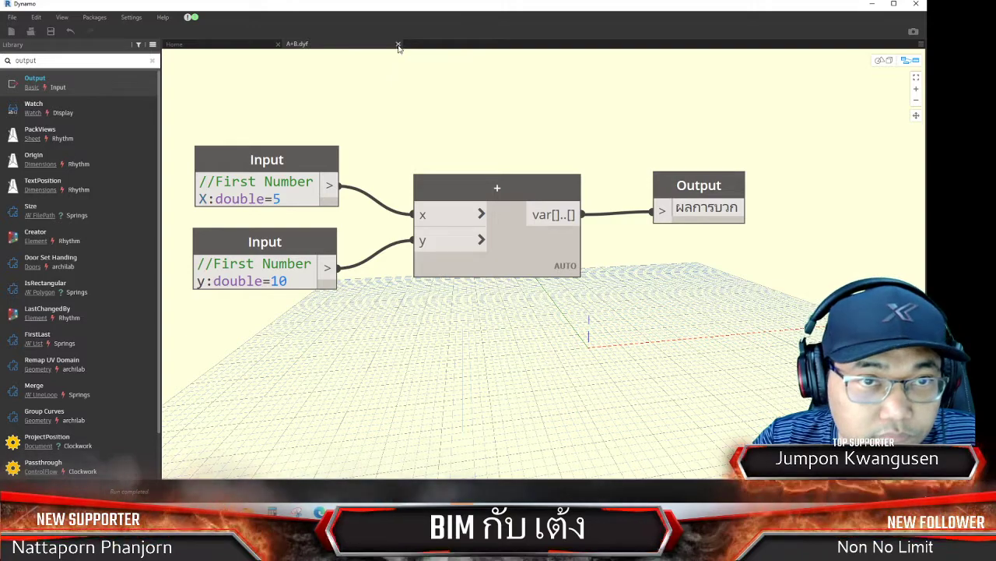
Close the A+B.dyf tab and add an A+B node from the BIM กับ เต้ง category to Home
click(398, 44)
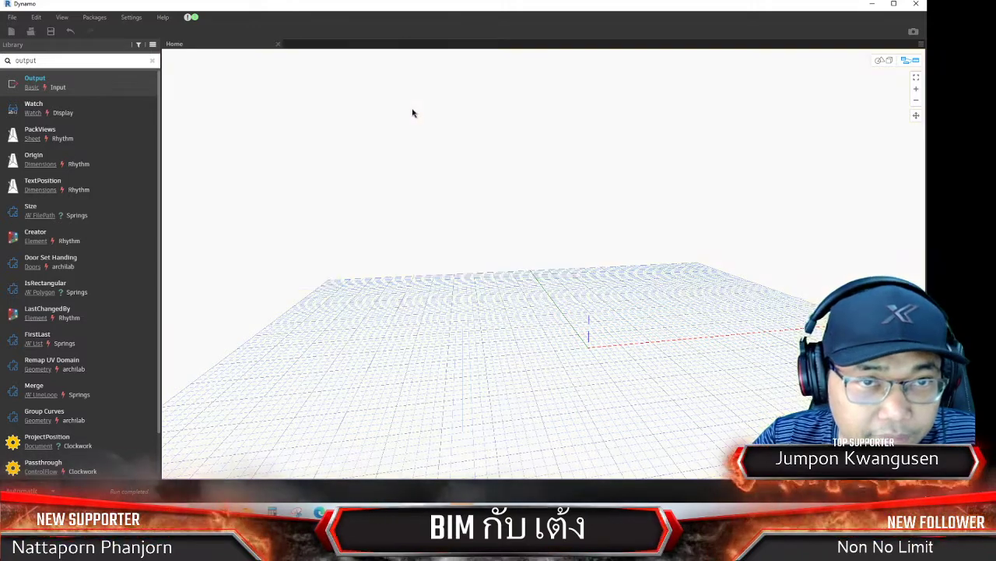
click(153, 62)
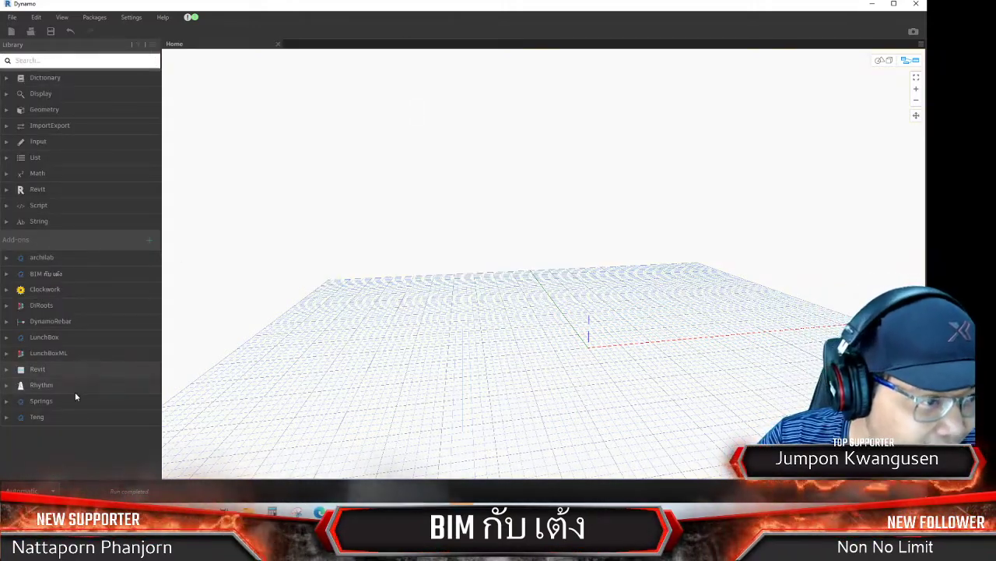
click(47, 273)
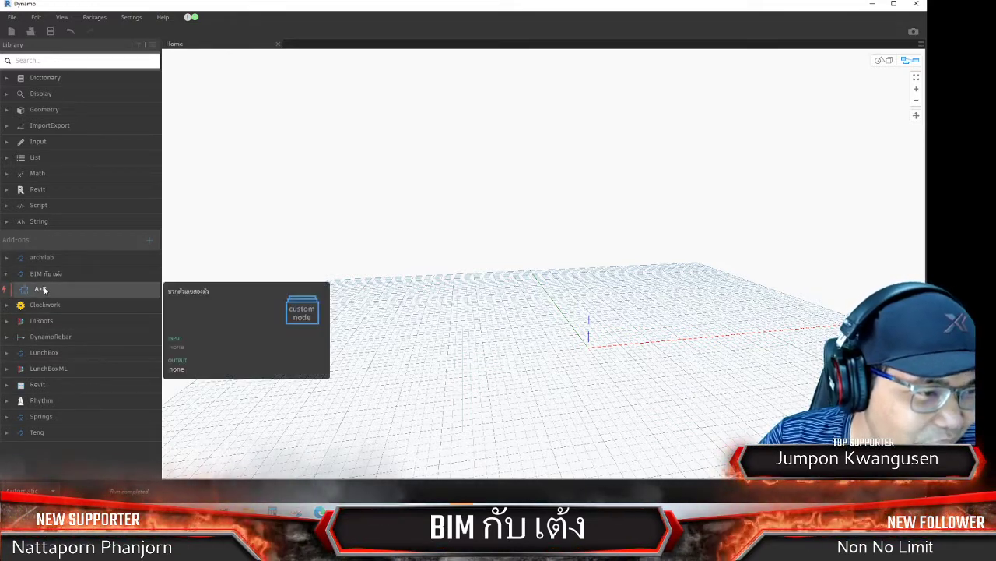
click(49, 288)
click(52, 273)
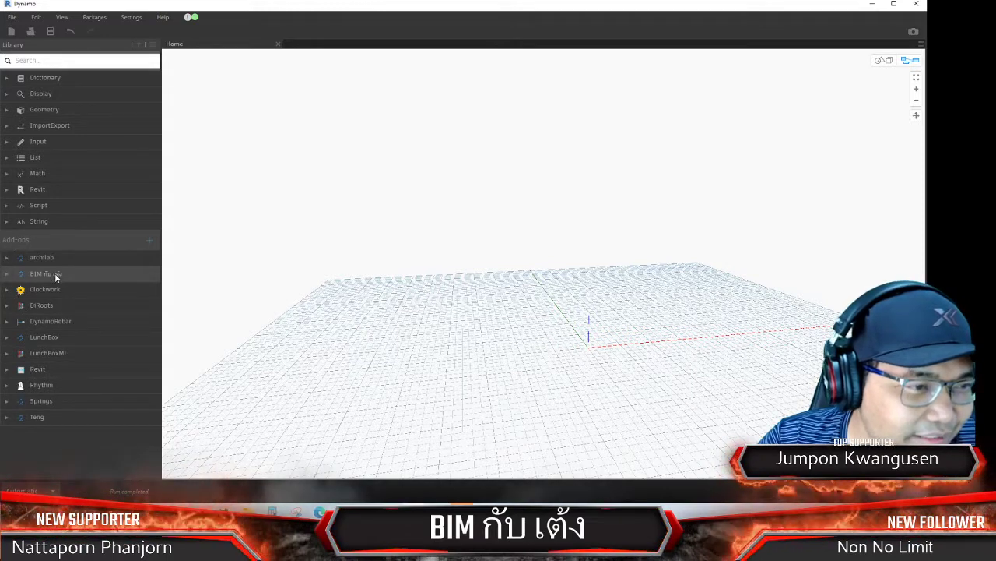
click(52, 275)
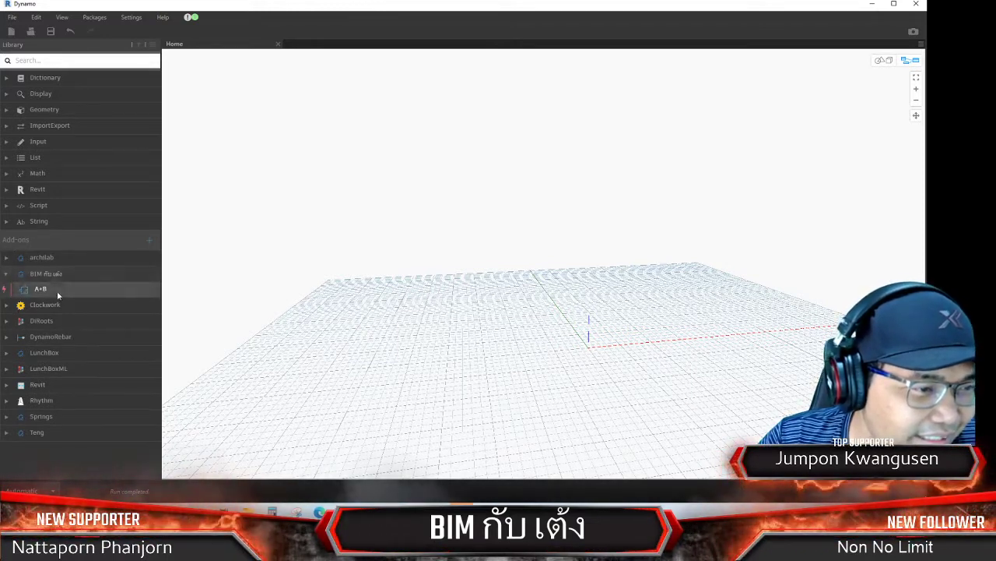
click(54, 289)
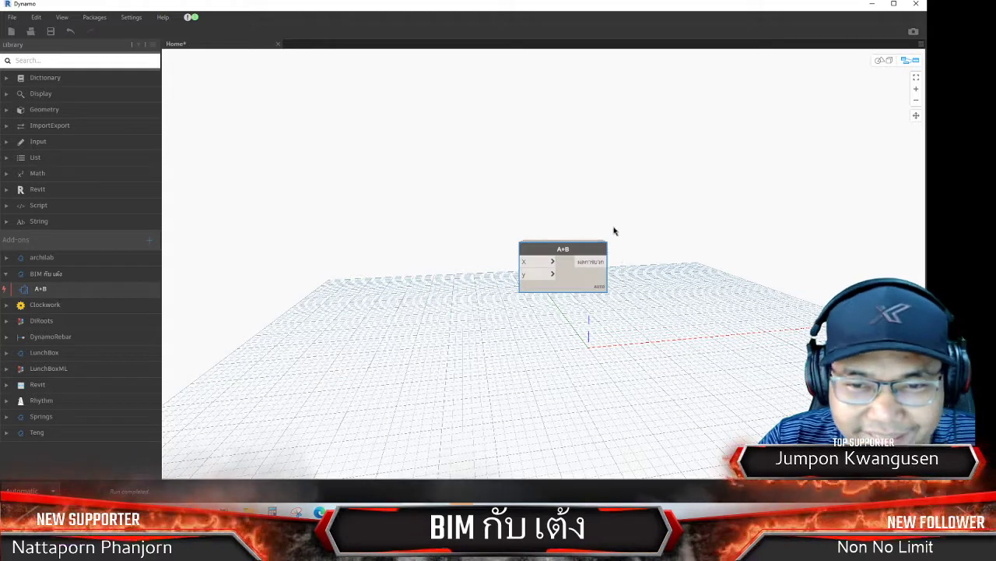
scroll(614, 230, up, 2)
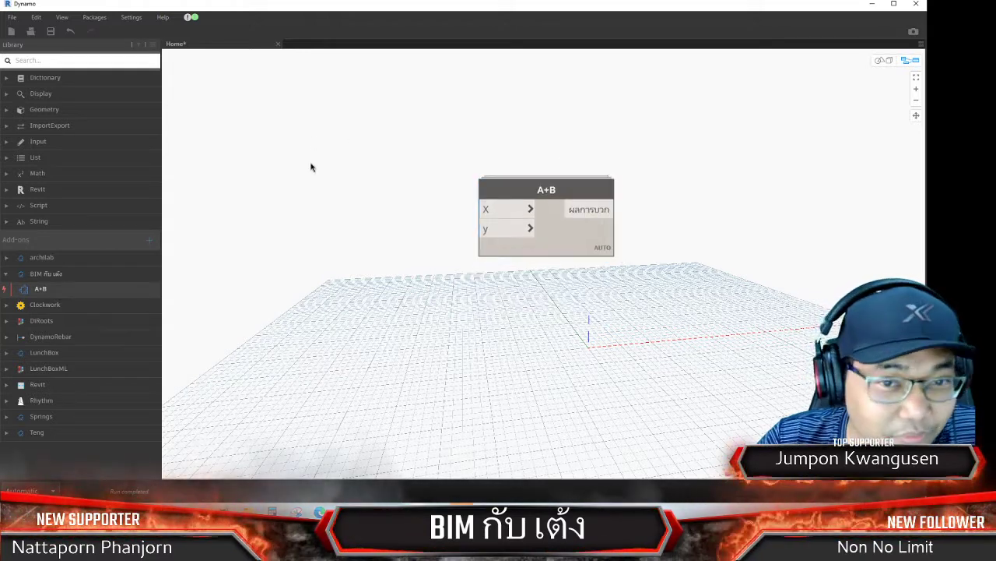
Create two Code Blocks holding the values 14 and 7
double_click(345, 171)
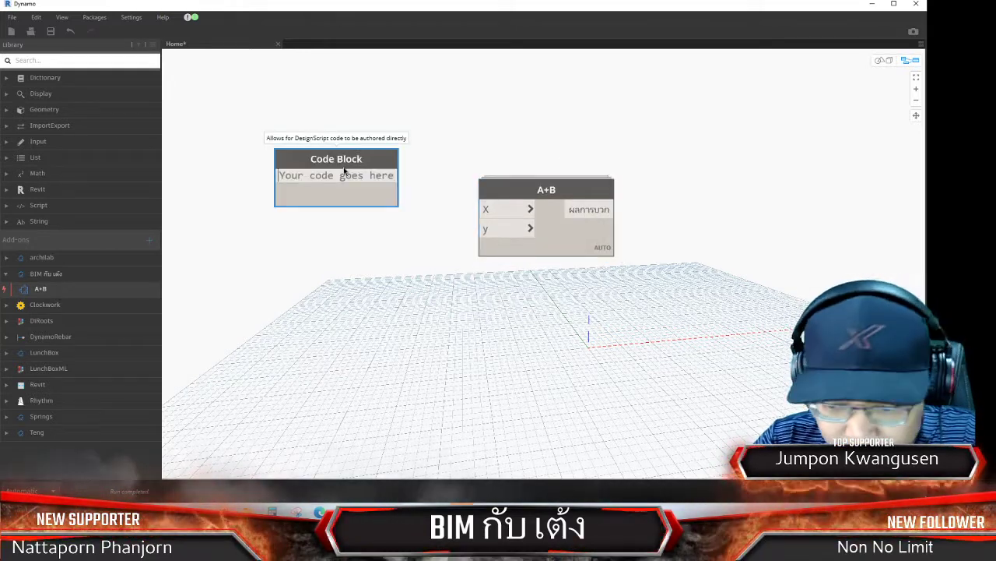
text(14)
click(427, 162)
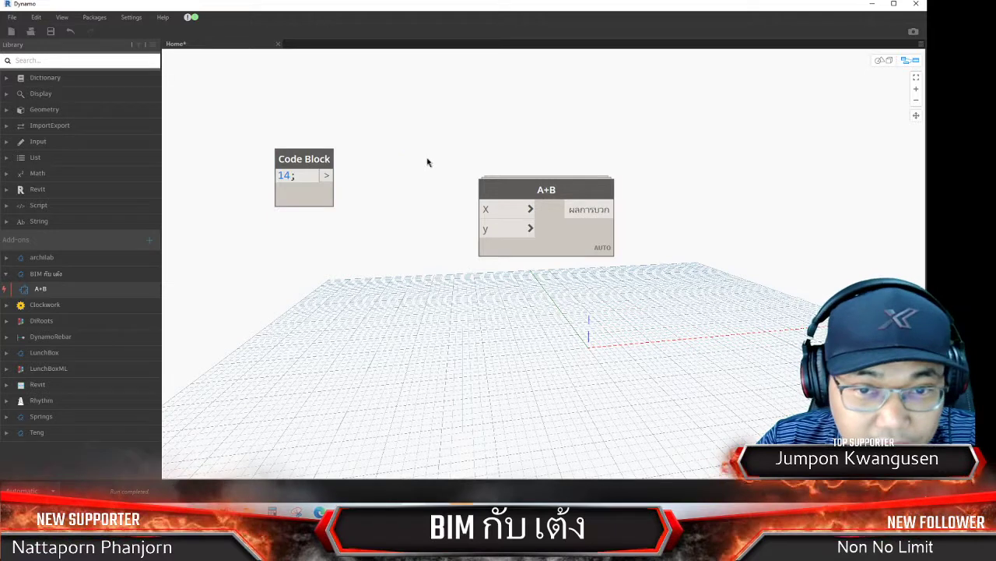
double_click(324, 258)
text(7)
click(344, 218)
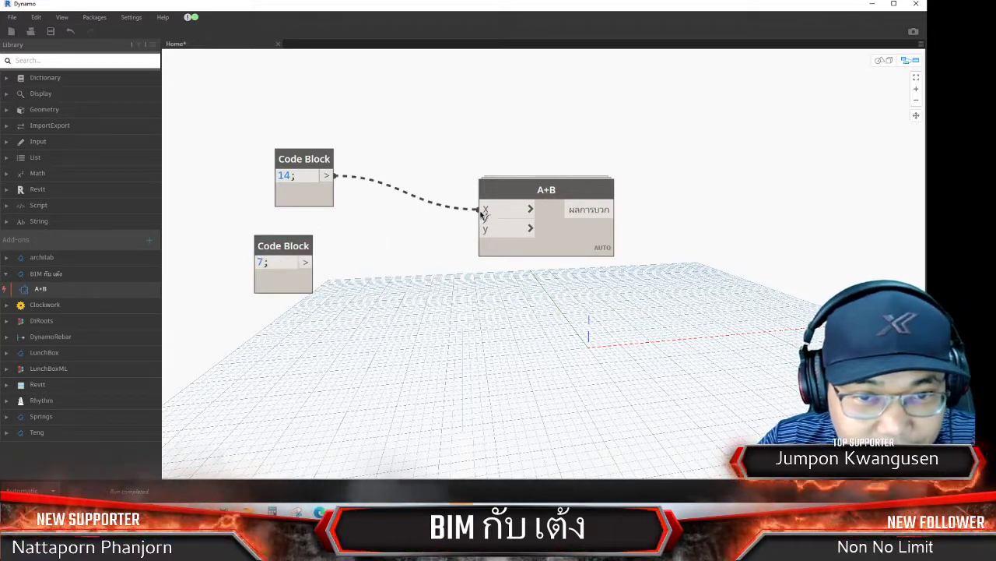
Wire 14 and 7 into the A+B node's x and y inputs, giving 21
click(477, 228)
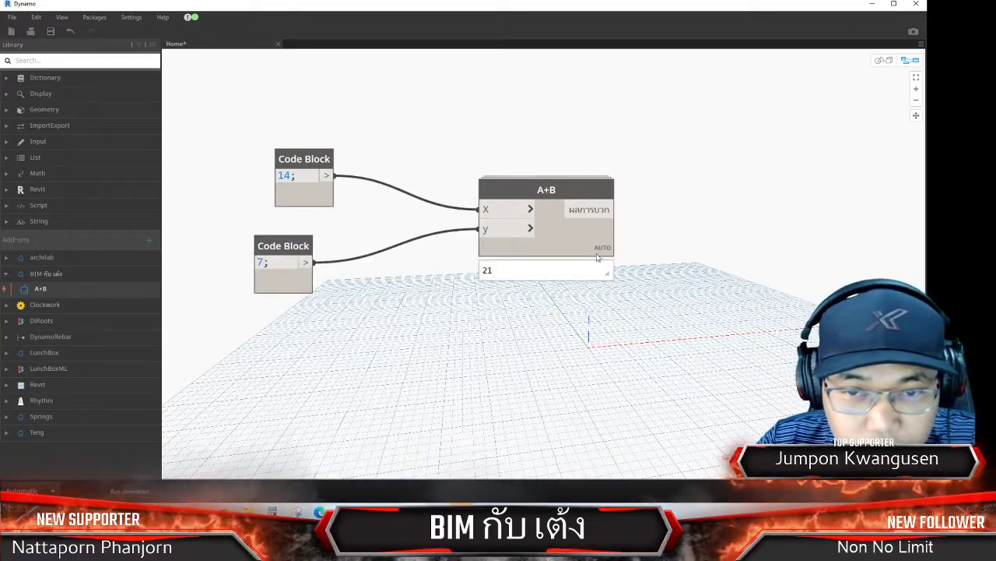
click(600, 271)
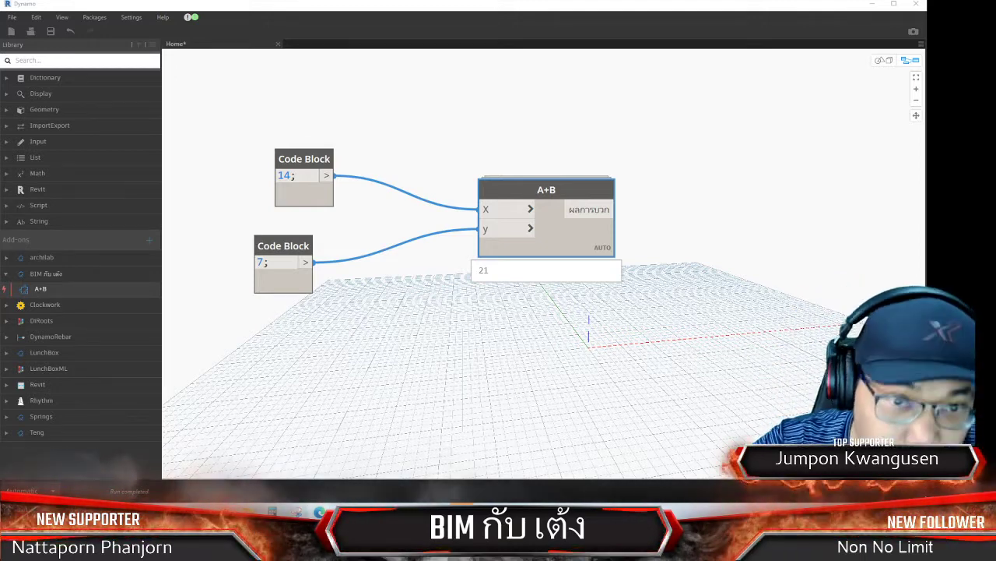
click(545, 343)
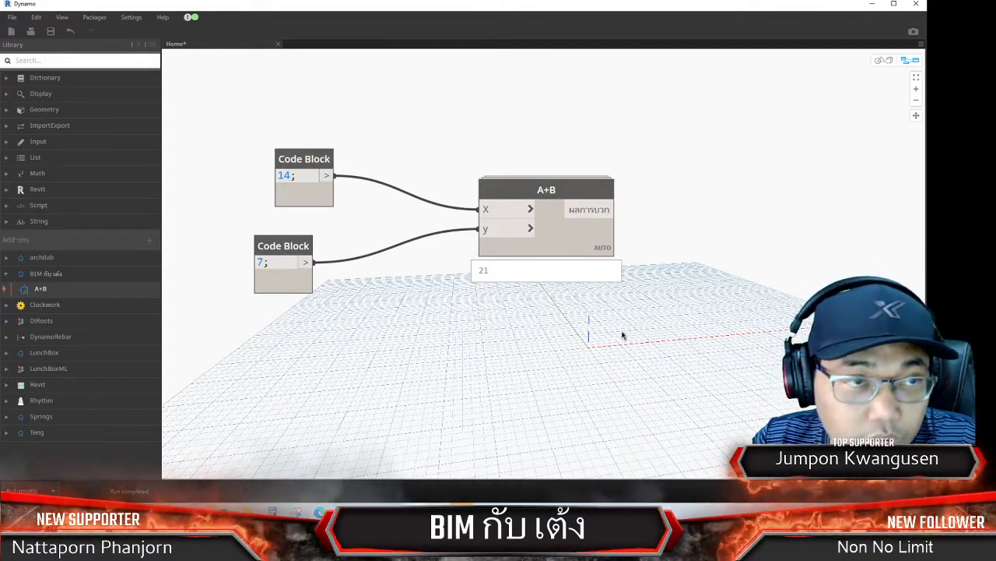
Window-select the 14, 7 and A+B nodes and delete them
drag(699, 355, 198, 117)
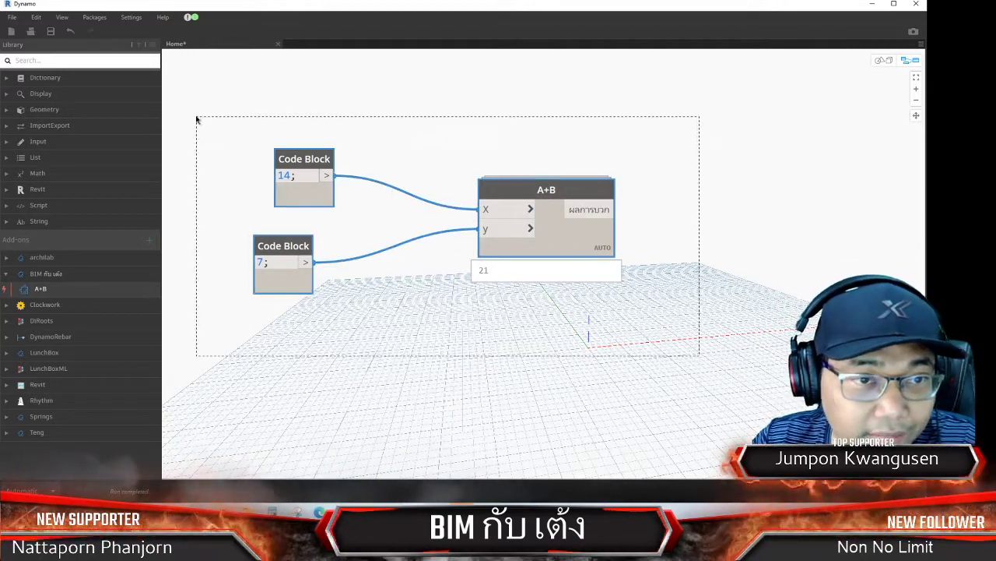
key(Delete)
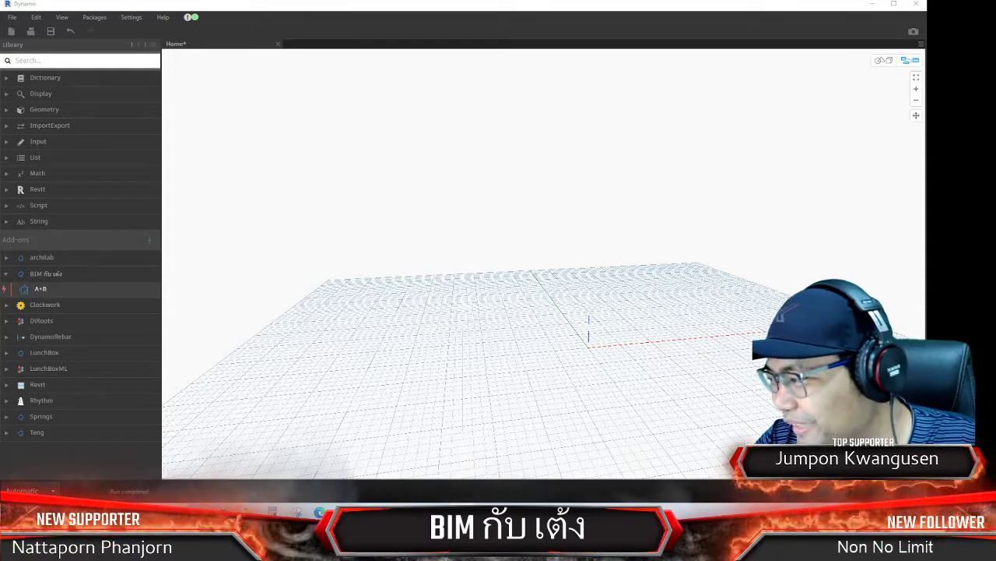
Create a Code Block with the range -45..45..#10 and expand its preview to all ten values
key(alt+Tab)
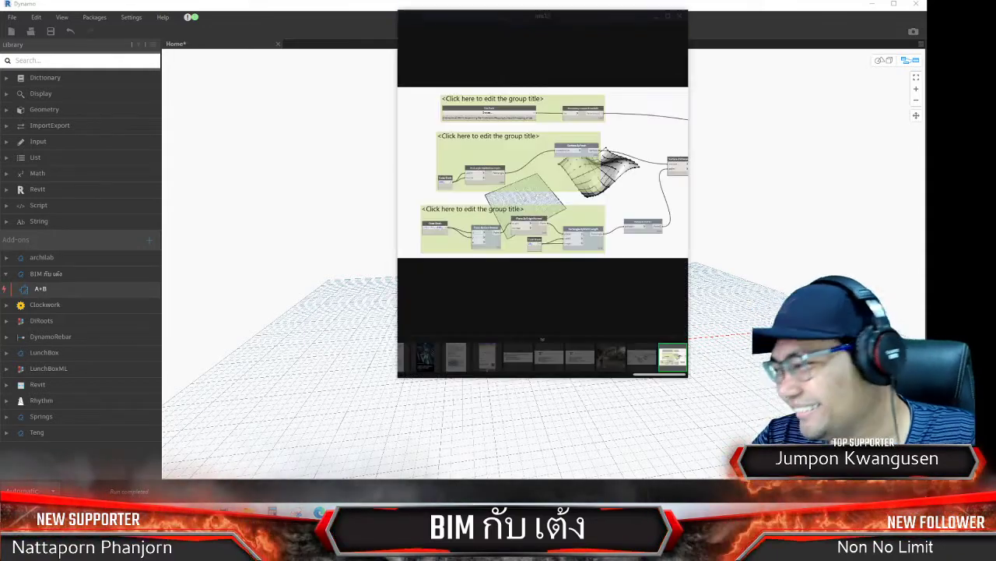
click(680, 15)
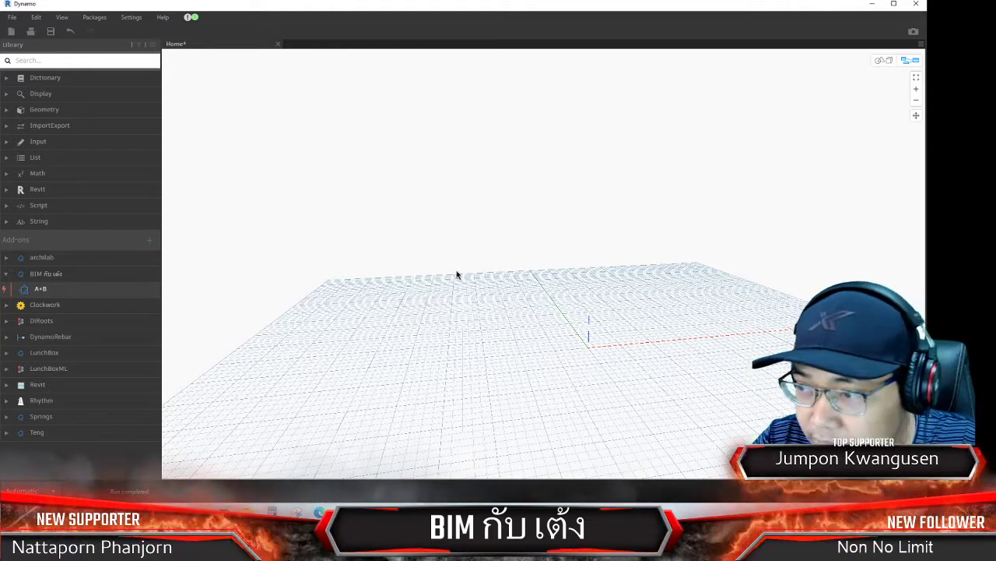
double_click(310, 276)
text(-)
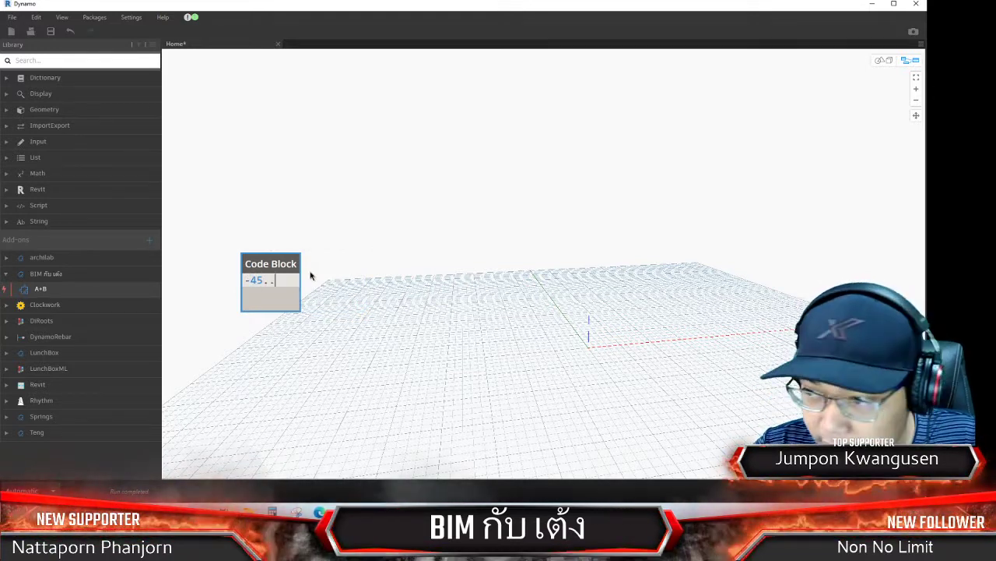
text(45..)
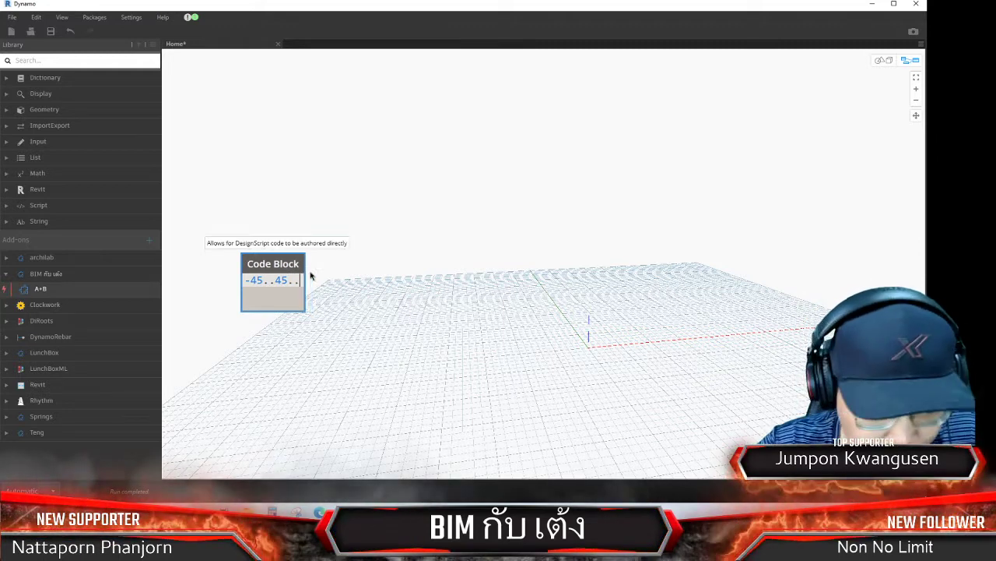
text(#10)
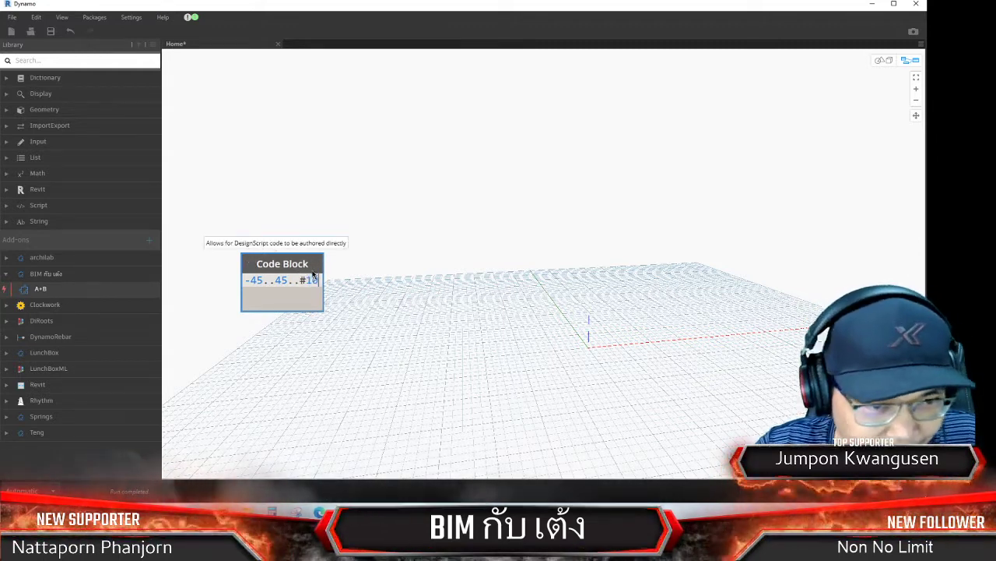
click(358, 263)
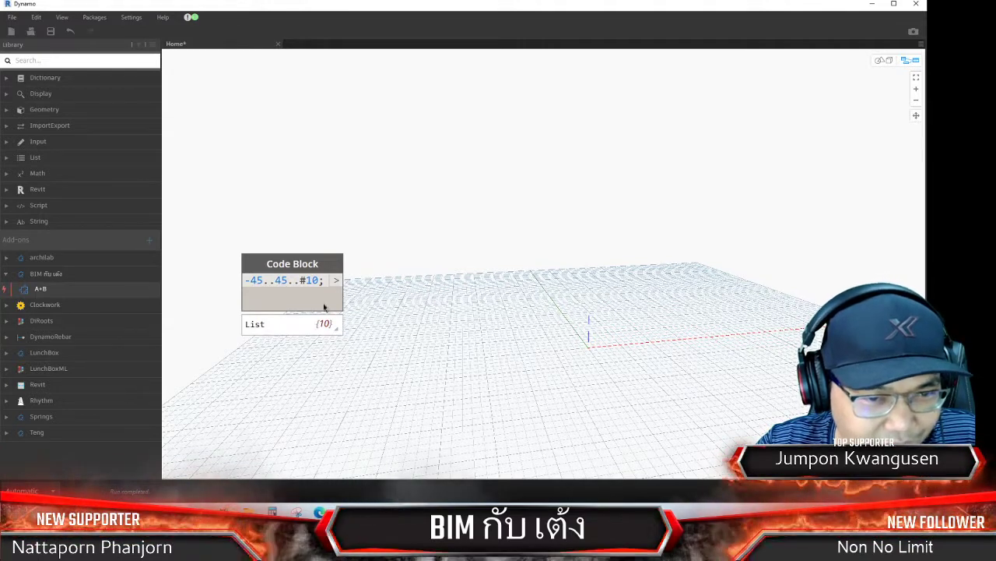
mouse_move(397, 338)
middle_down()
mouse_move(427, 301)
mouse_move(423, 308)
middle_up()
scroll(428, 301, up, 1)
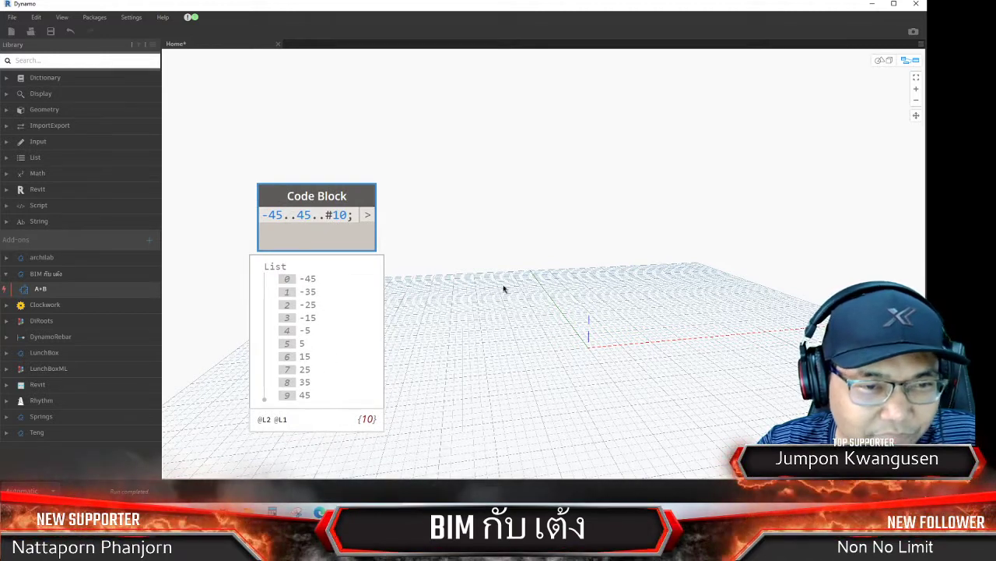
scroll(500, 294, down, 1)
scroll(478, 272, down, 1)
Test a 0..10..#3 Code Block, delete it, and reposition the remaining range block
double_click(434, 212)
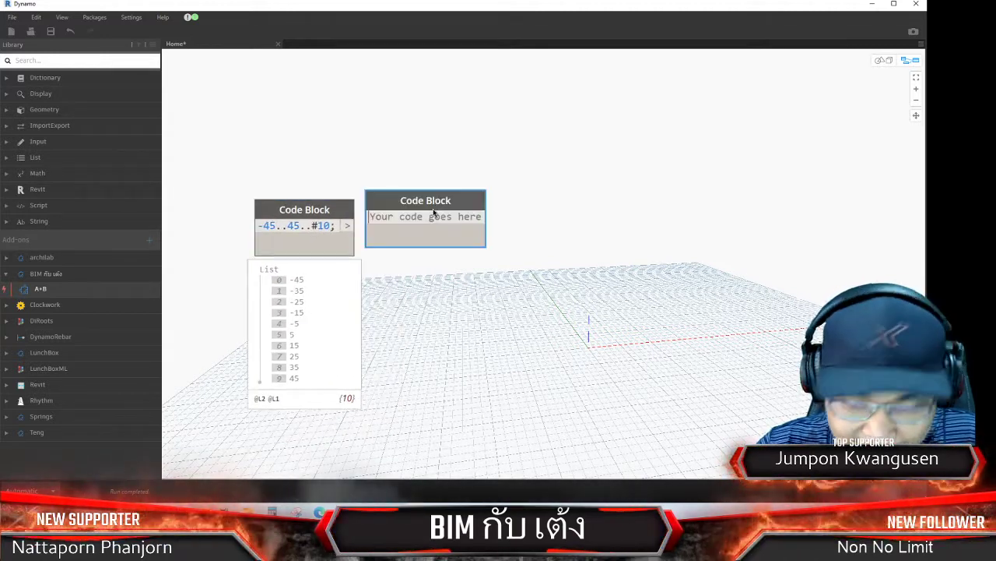
text(0..)
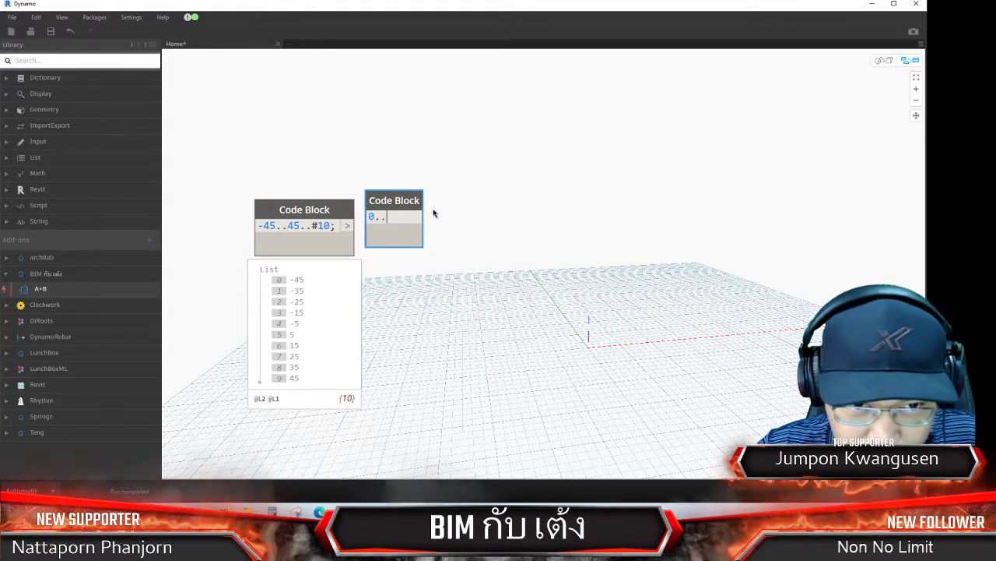
text(10..)
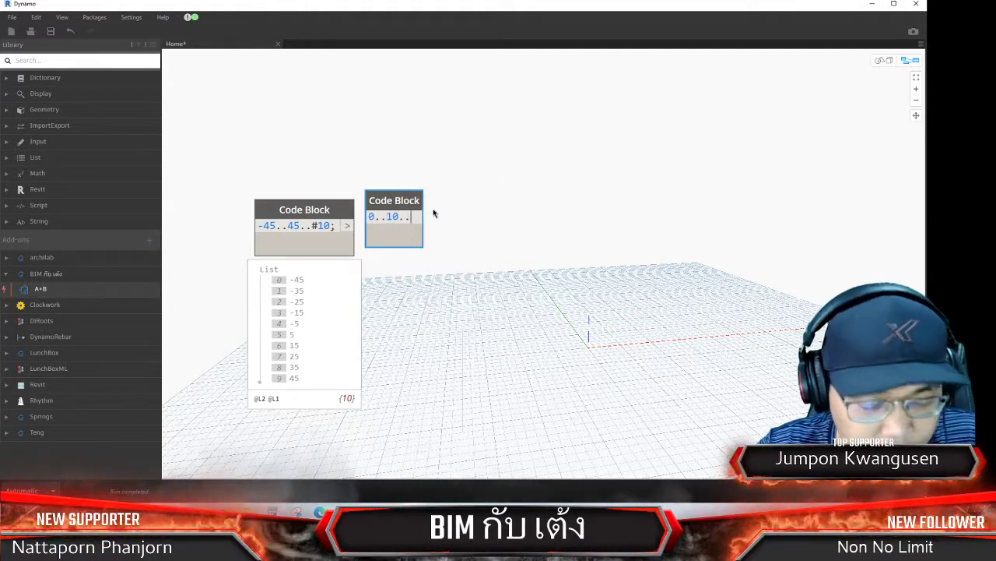
text(#3)
click(468, 208)
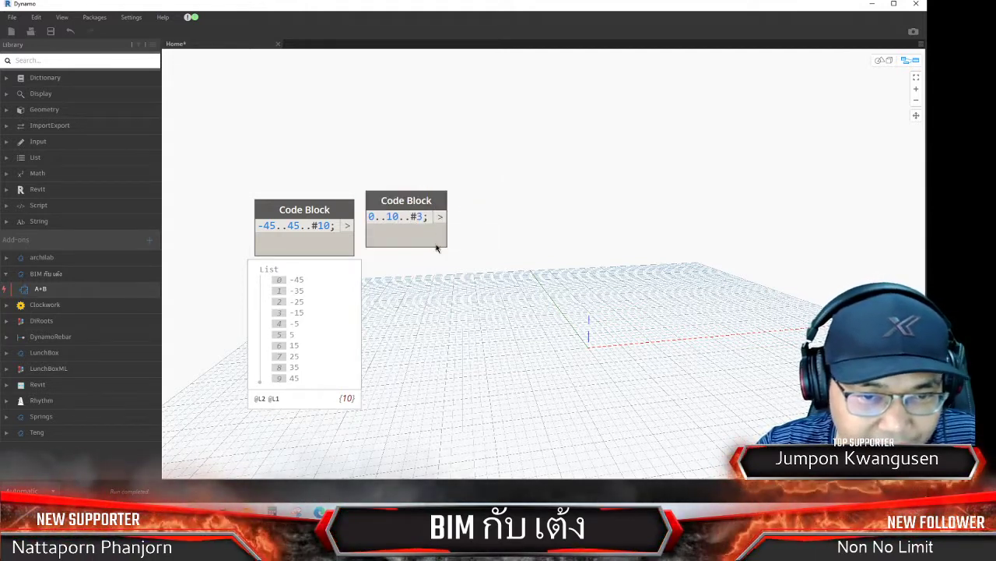
click(435, 241)
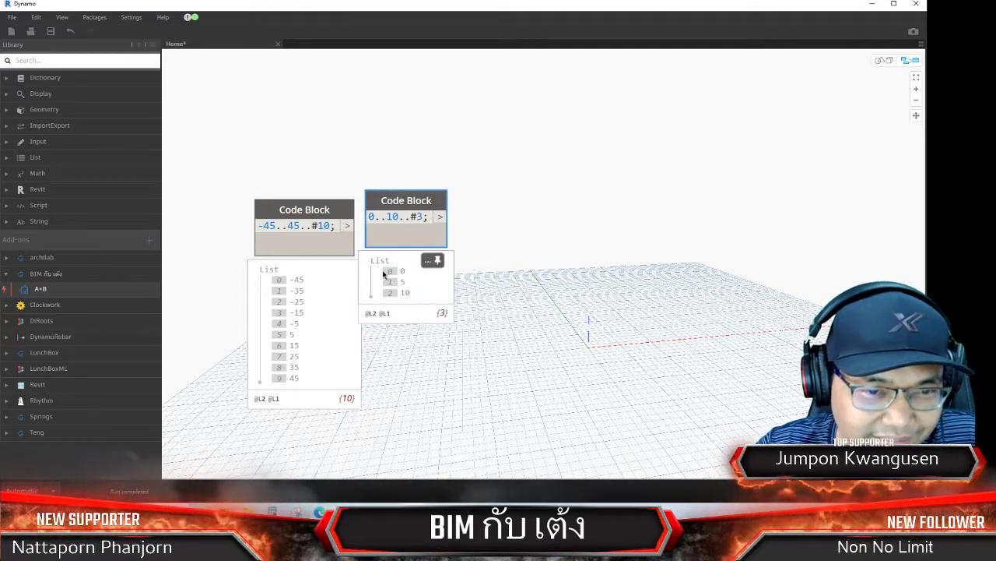
scroll(216, 258, up, 2)
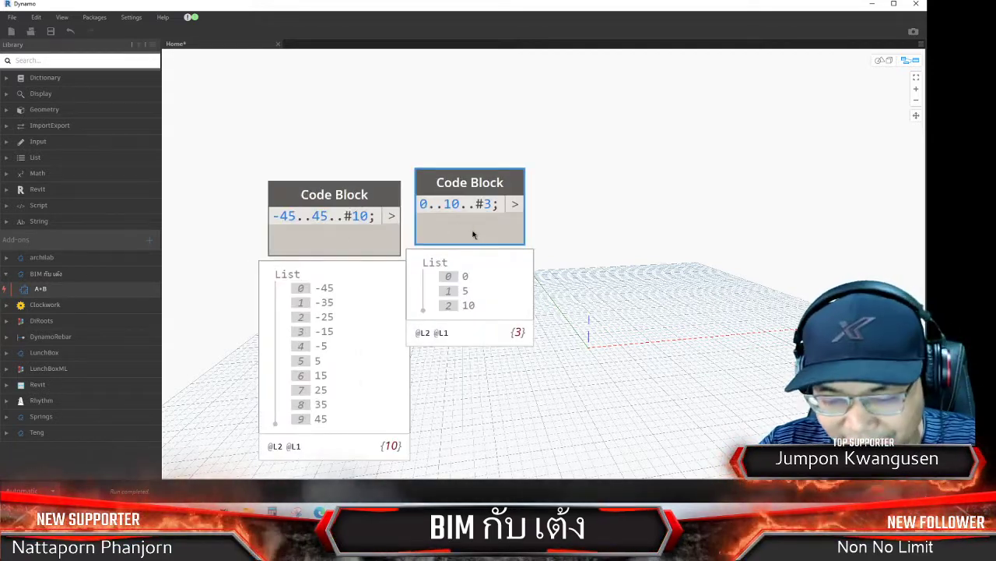
key(Delete)
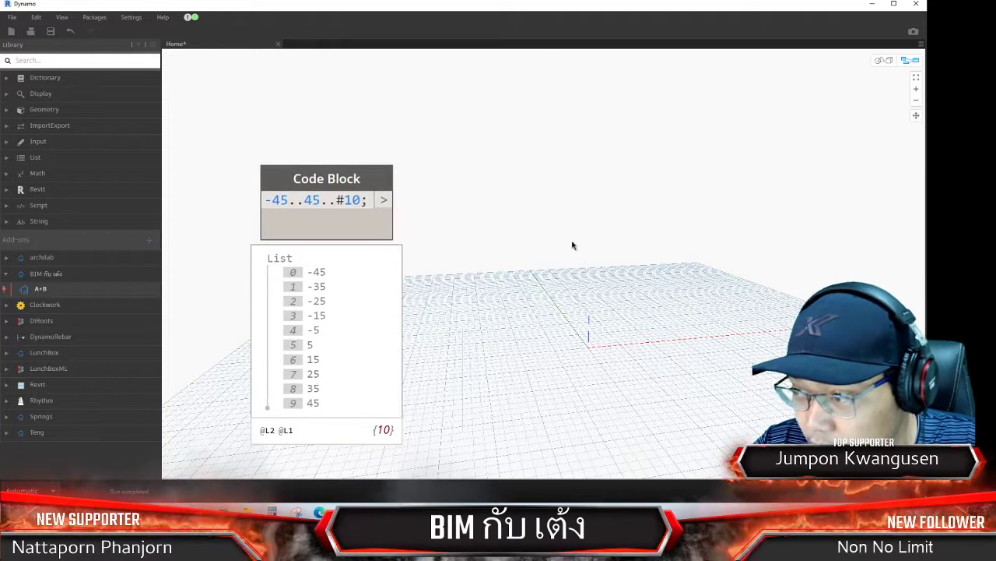
middle_drag(580, 261, 545, 222)
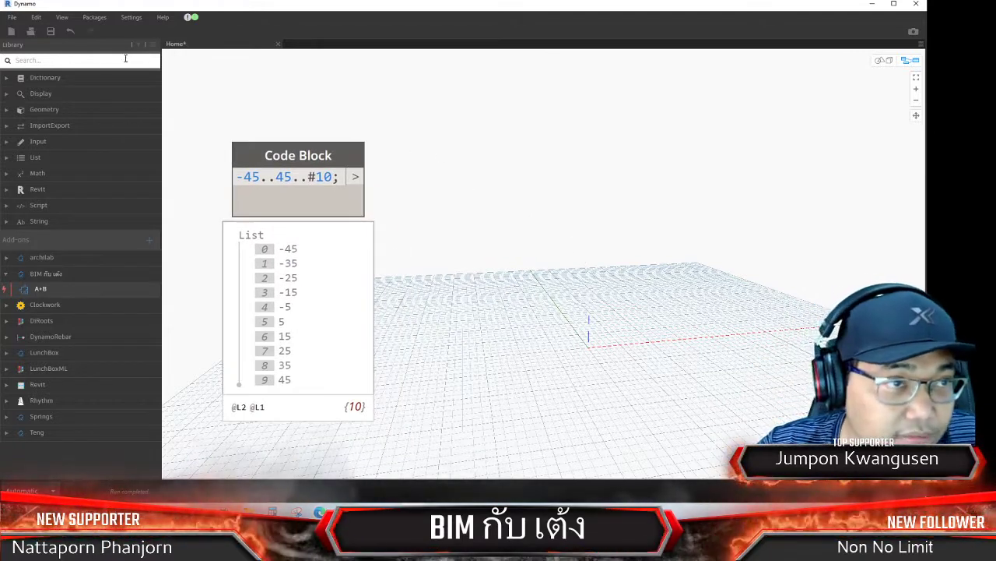
Add a Point.ByCoordinates node from the 'point' library search and position it
text(point)
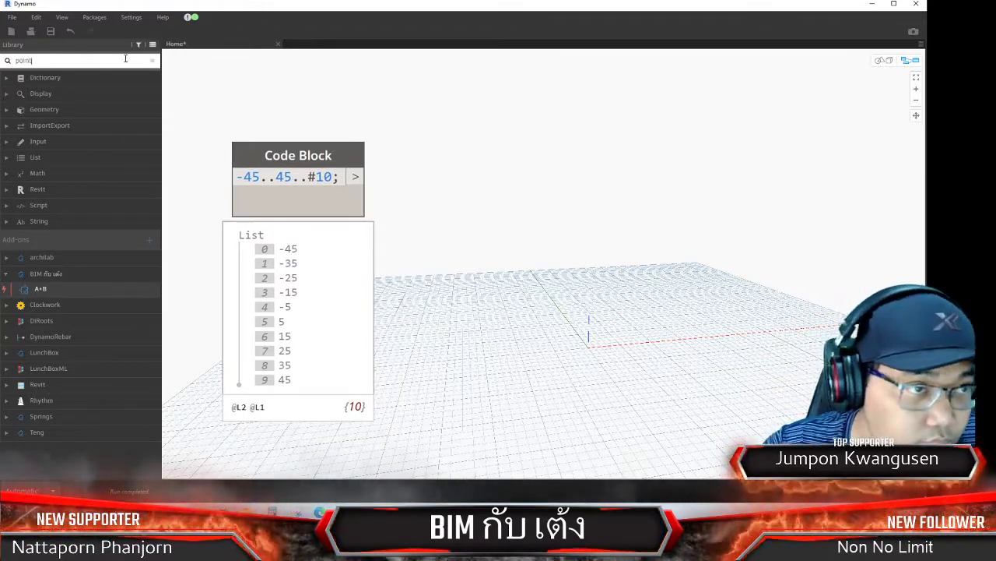
click(93, 81)
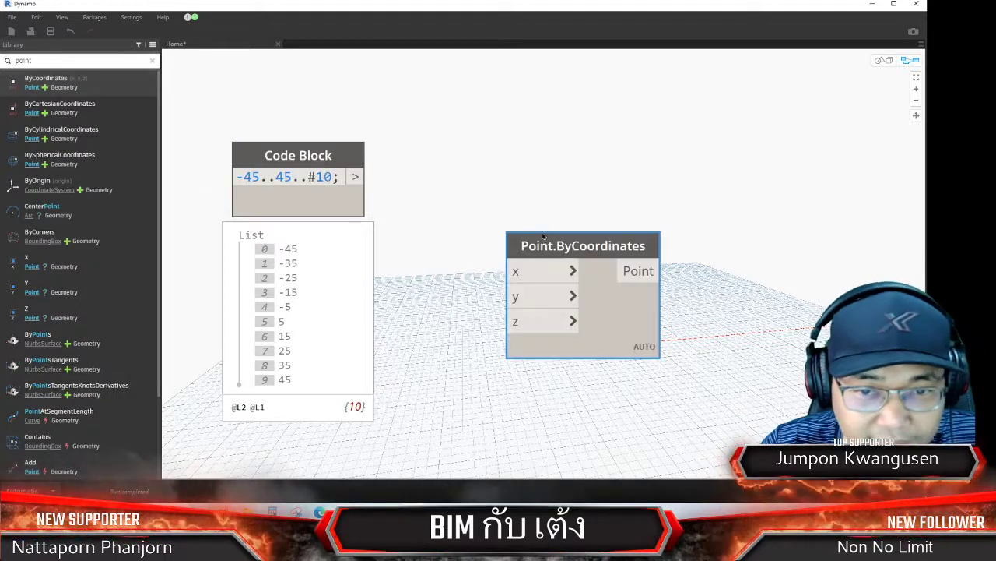
drag(544, 237, 554, 135)
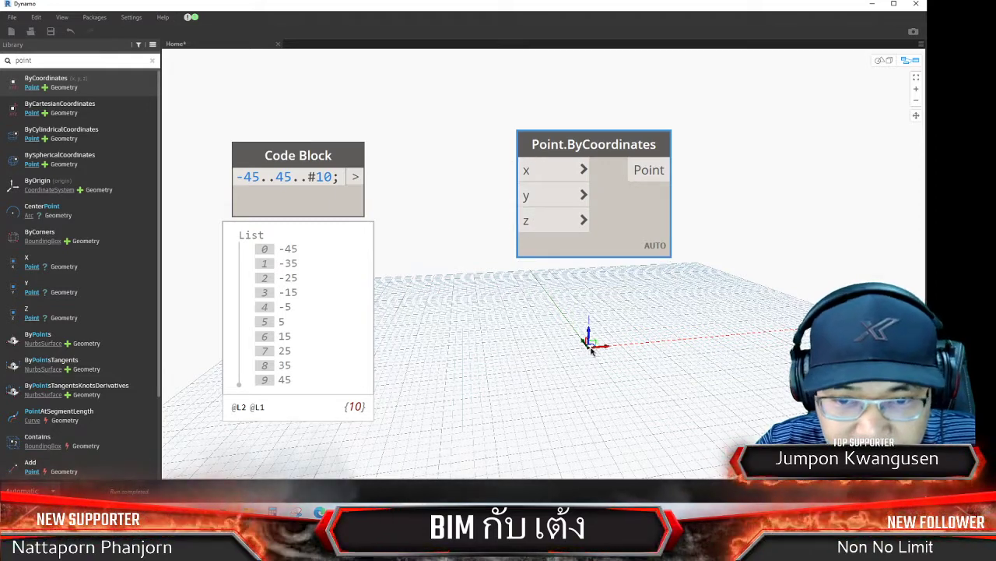
drag(570, 144, 557, 170)
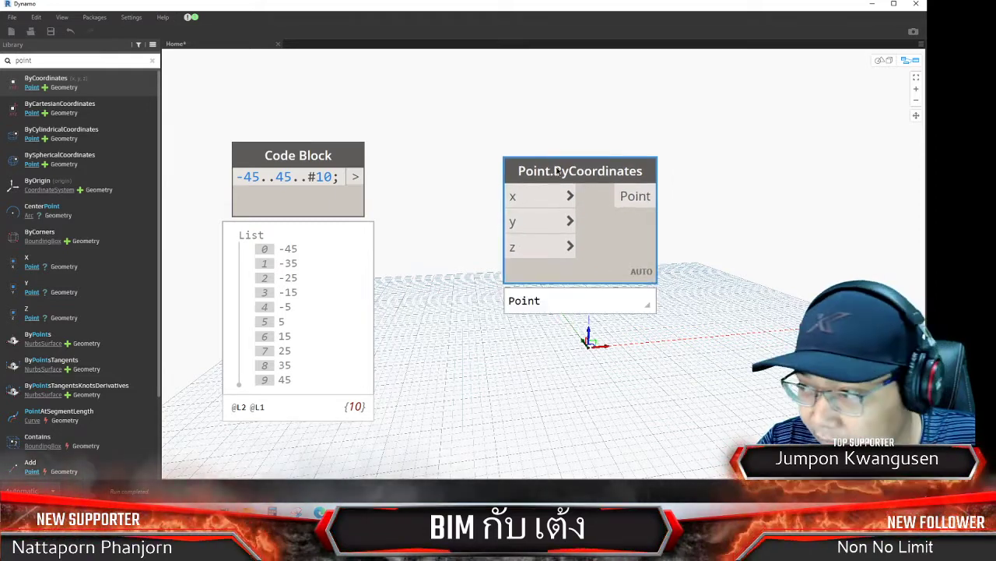
Wire the -45..45..#10 range into both x and y of Point.ByCoordinates
drag(356, 176, 512, 196)
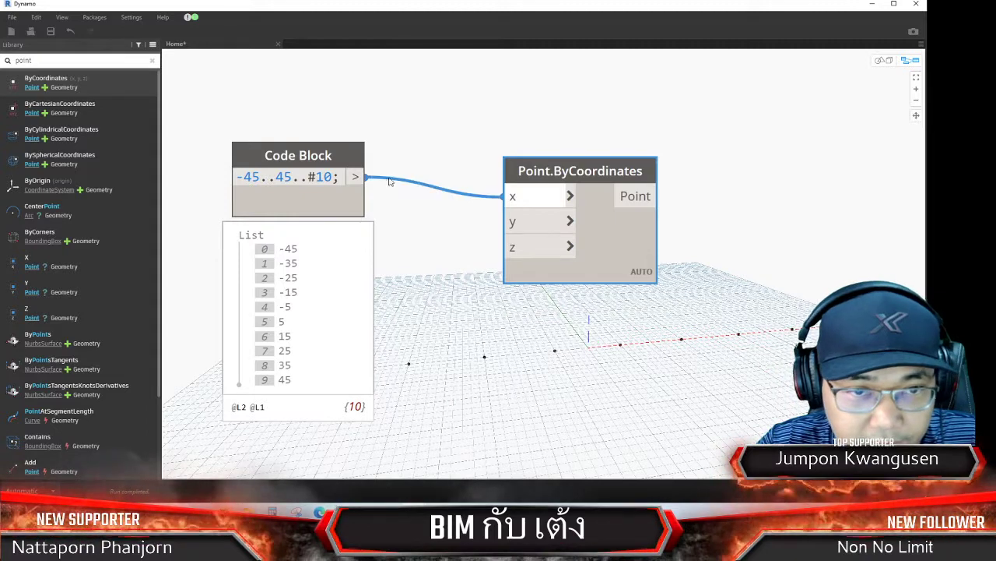
scroll(459, 291, down, 3)
middle_drag(460, 290, 424, 224)
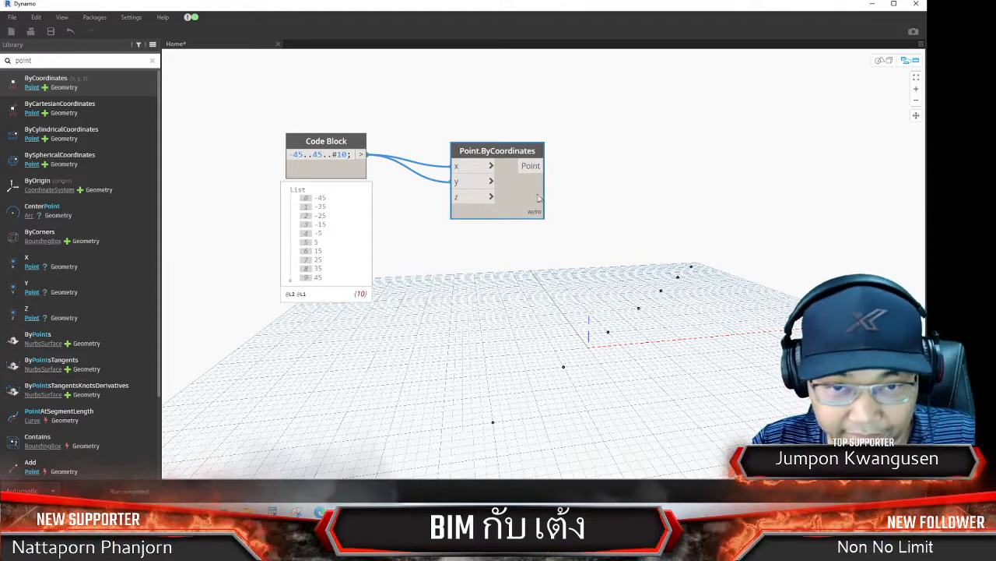
drag(499, 150, 482, 157)
click(479, 128)
scroll(479, 129, up, 1)
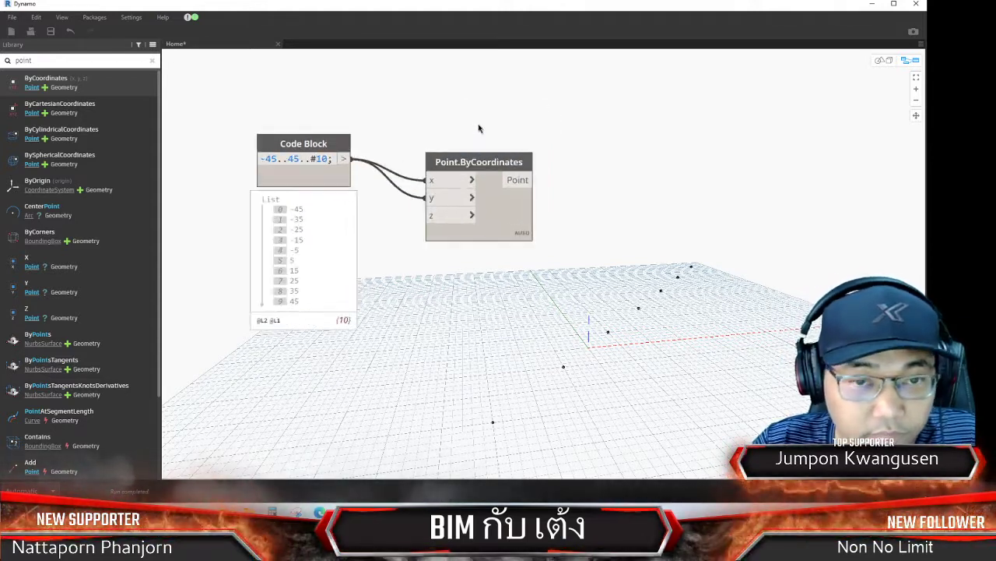
middle_drag(479, 128, 471, 168)
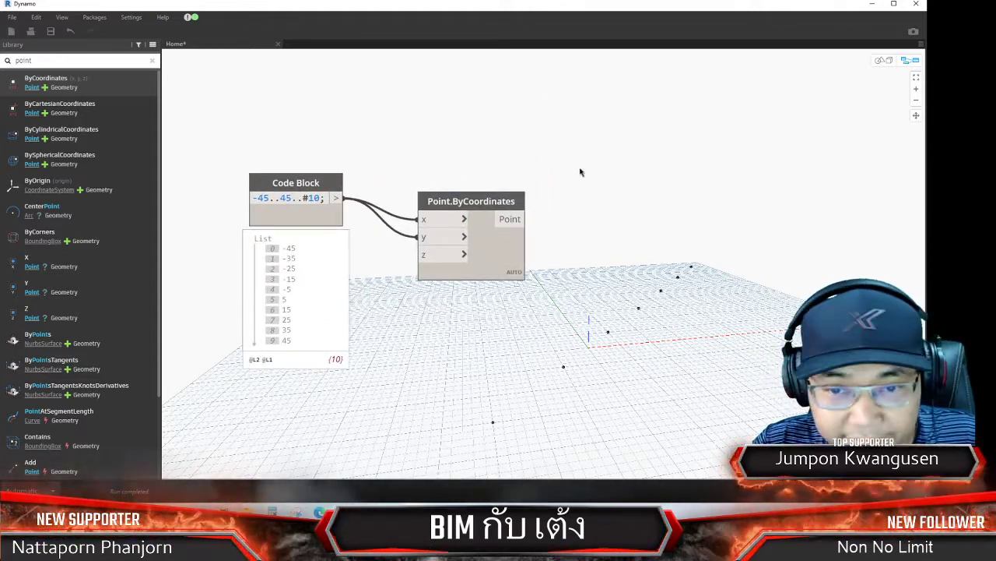
middle_drag(569, 196, 530, 168)
Add a Plane.ByOriginNormal node using the points as its origins
right_click(549, 168)
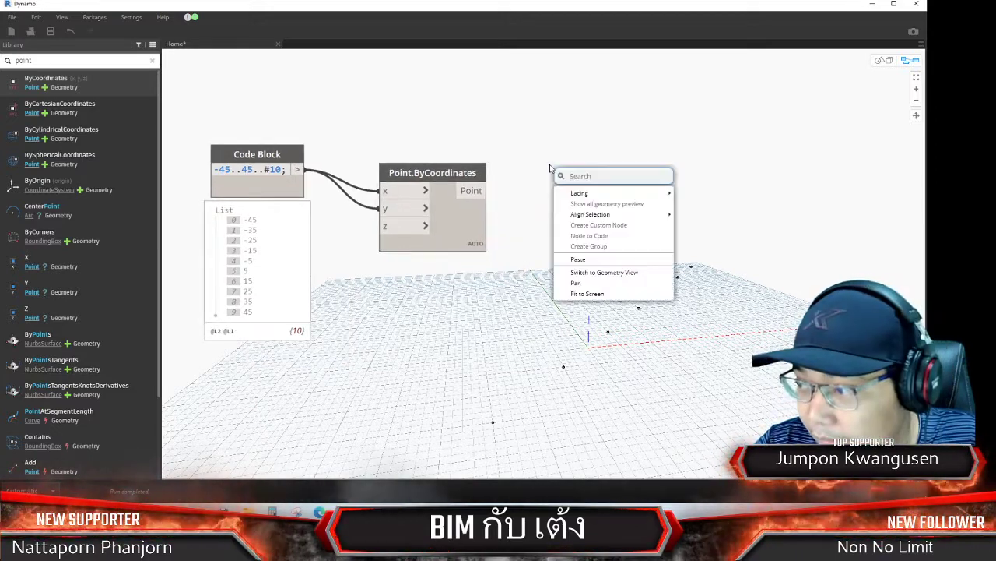
text(Pl)
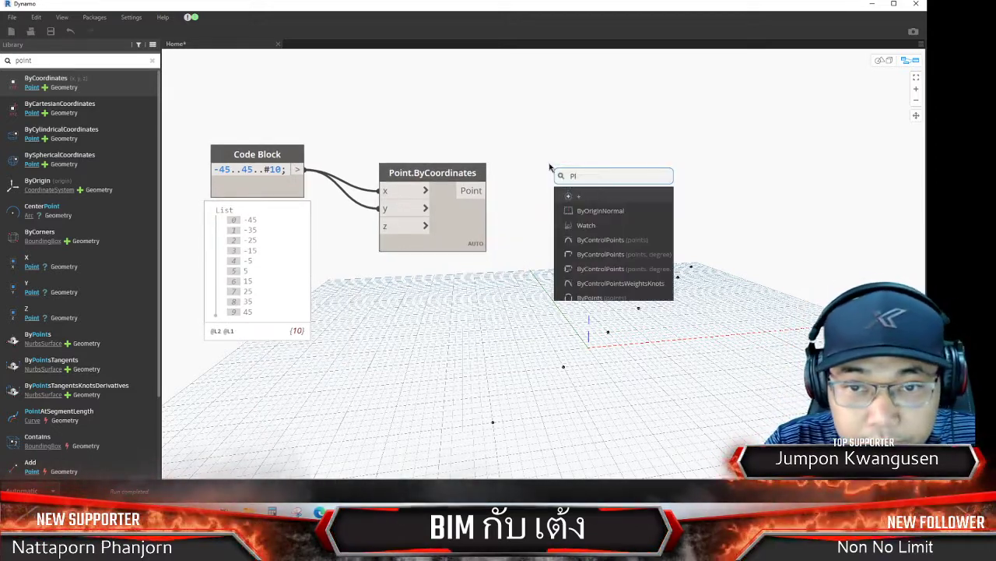
click(602, 210)
drag(648, 227, 573, 155)
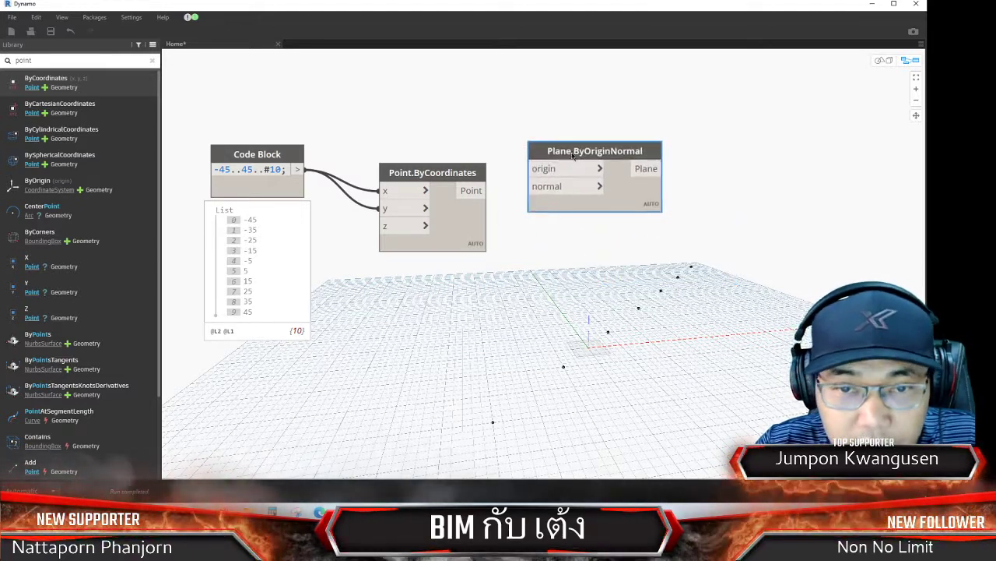
drag(483, 225, 467, 183)
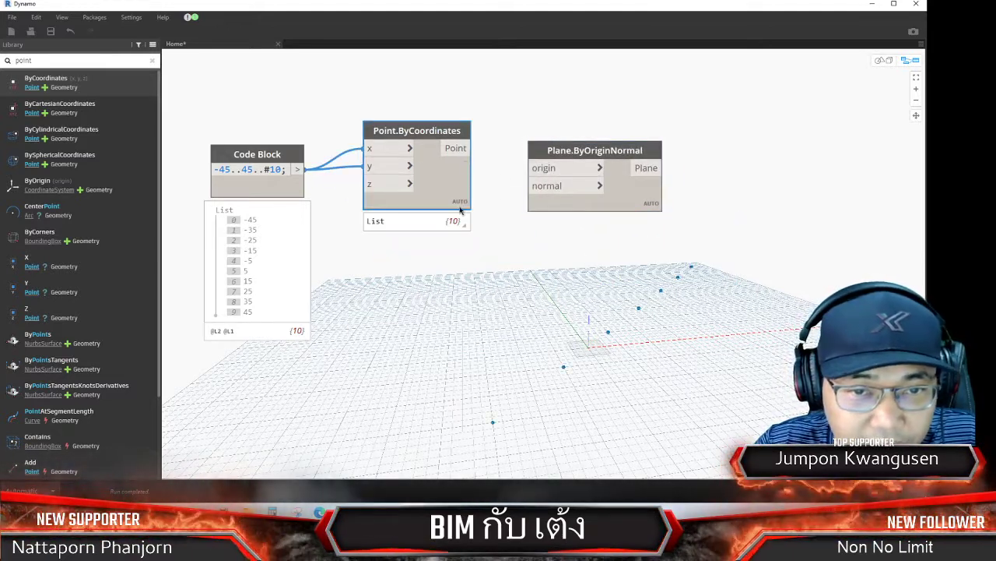
drag(469, 148, 535, 167)
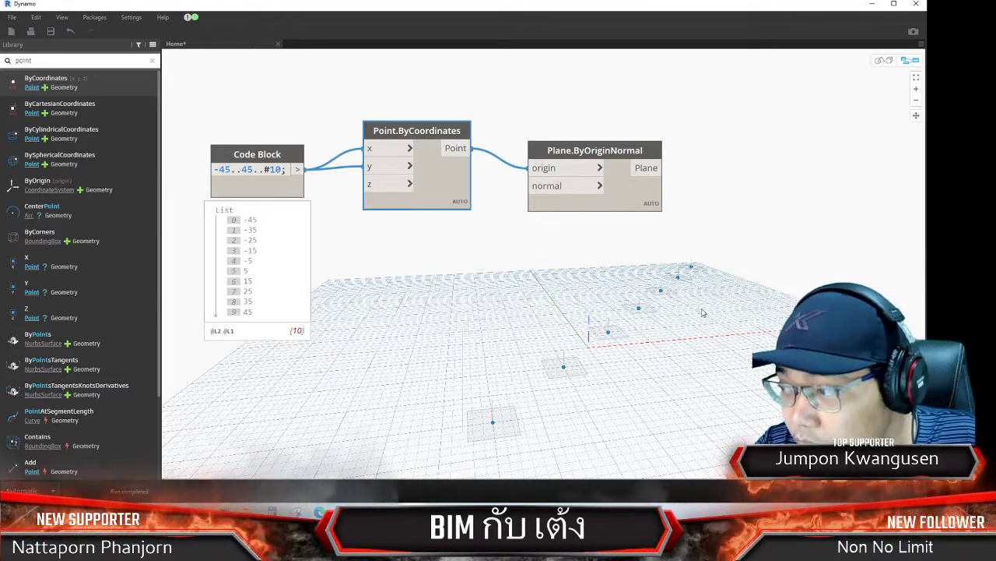
middle_drag(579, 353, 558, 342)
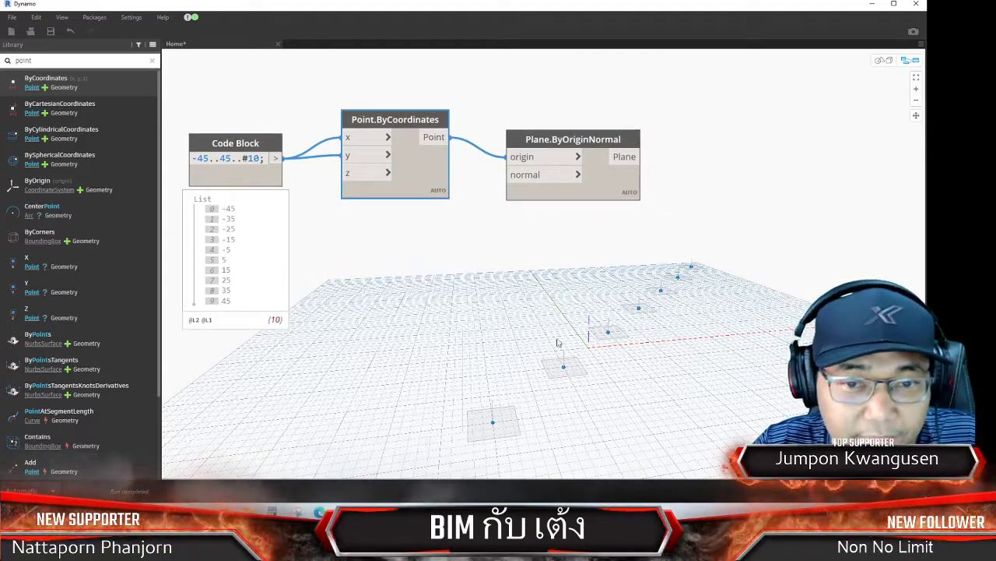
scroll(540, 303, down, 2)
scroll(524, 262, up, 1)
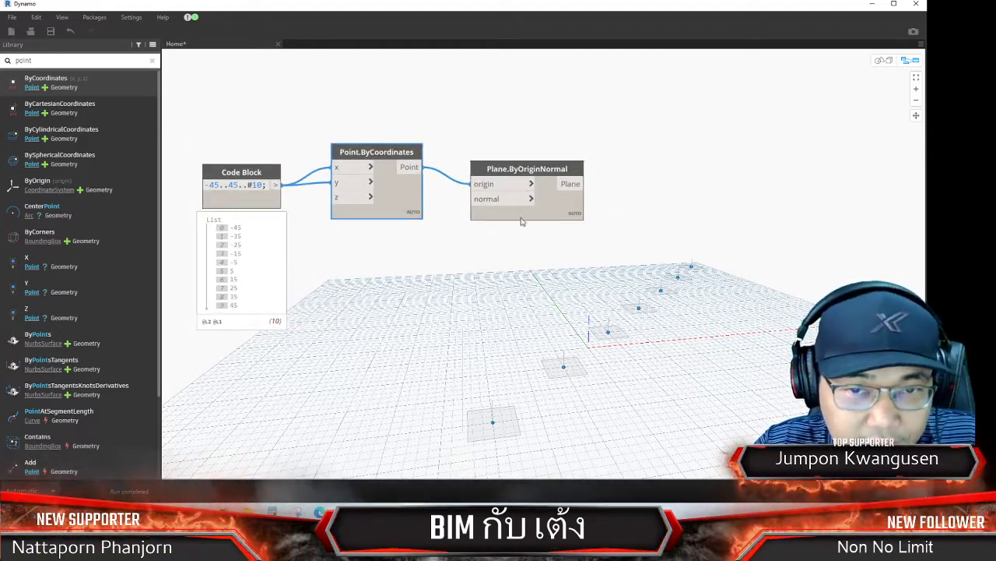
drag(553, 171, 554, 113)
click(491, 254)
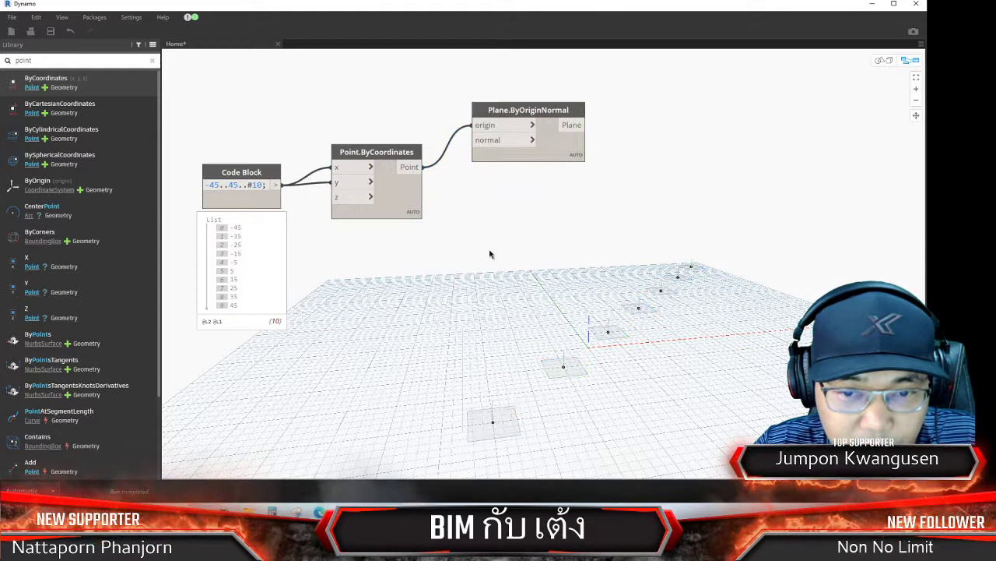
Add a Rectangle.ByWidthLength node fed by the planes into its plane input
right_click(403, 258)
text(Re)
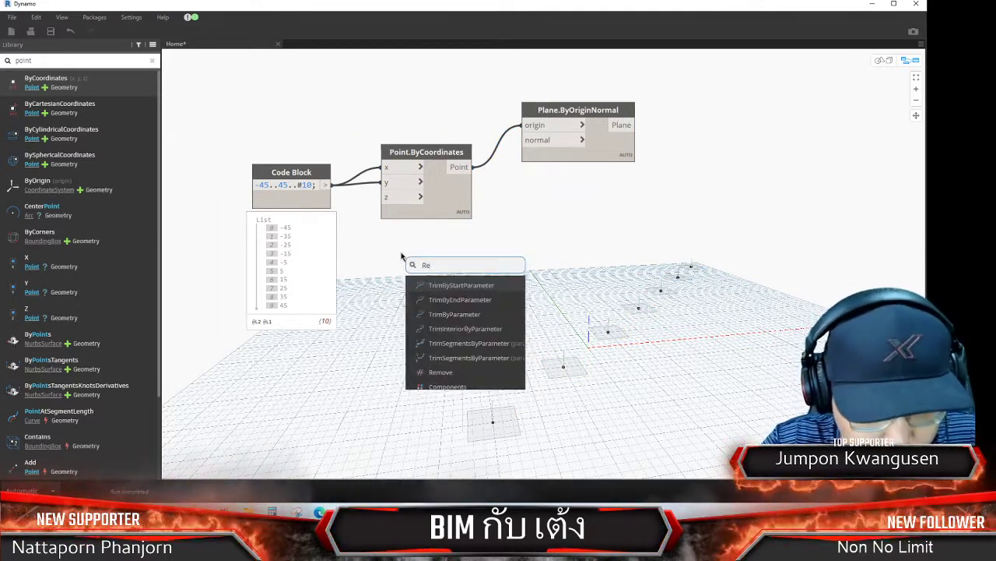
text(ctangle)
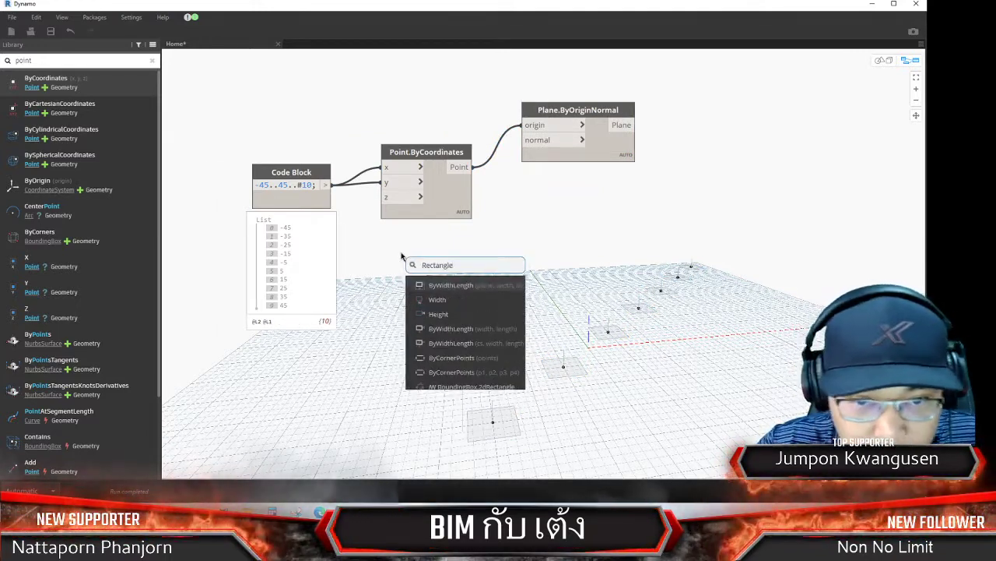
mouse_move(466, 285)
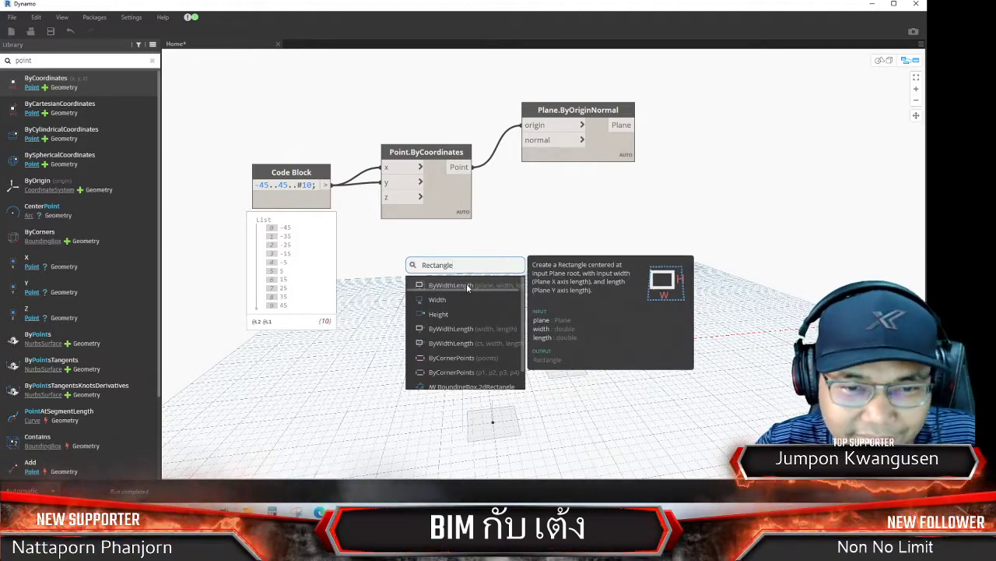
click(466, 285)
drag(467, 289, 654, 209)
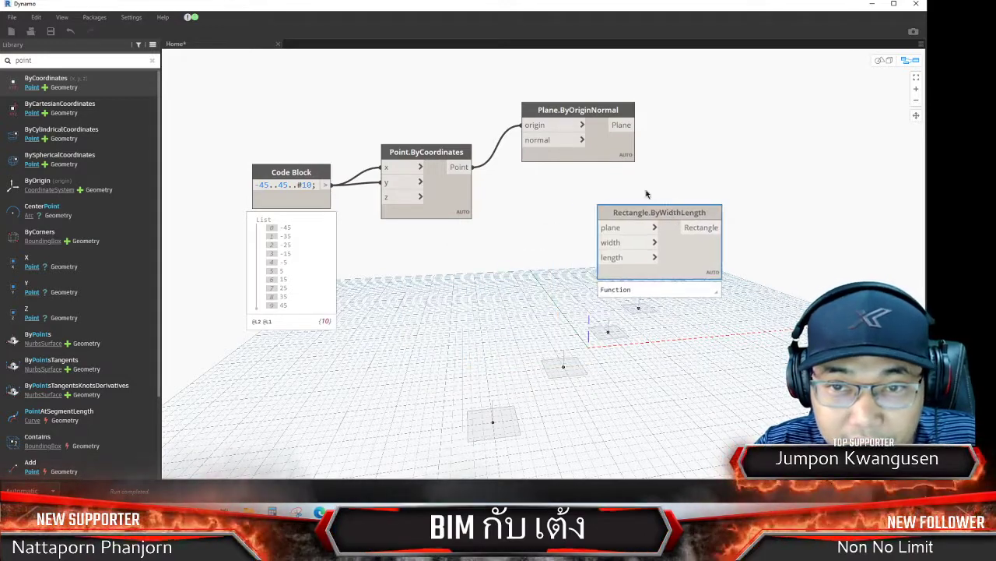
click(609, 225)
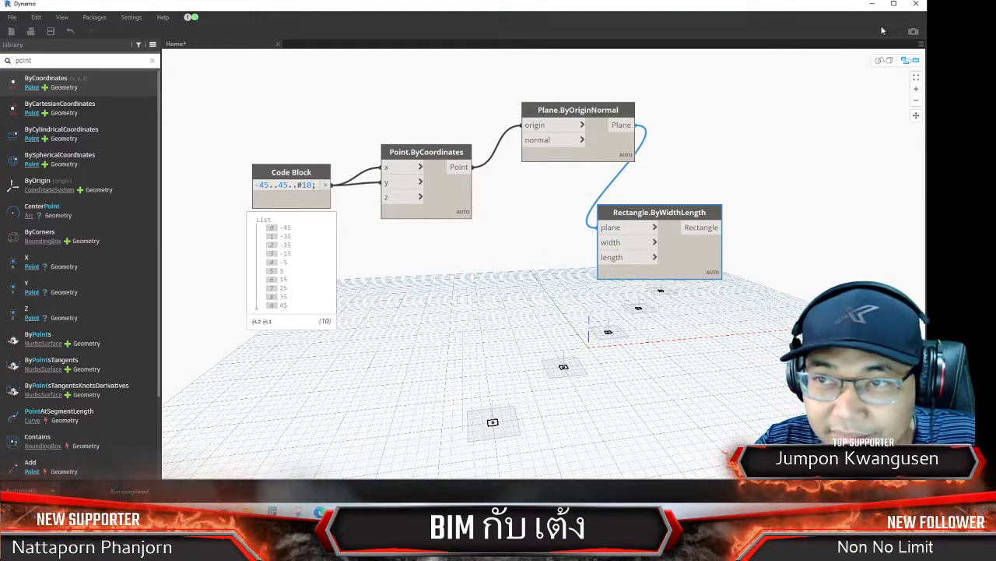
Orbit the Revit 3D view to inspect the points, then return to Dynamo
key(alt+Tab)
scroll(475, 272, down, 2)
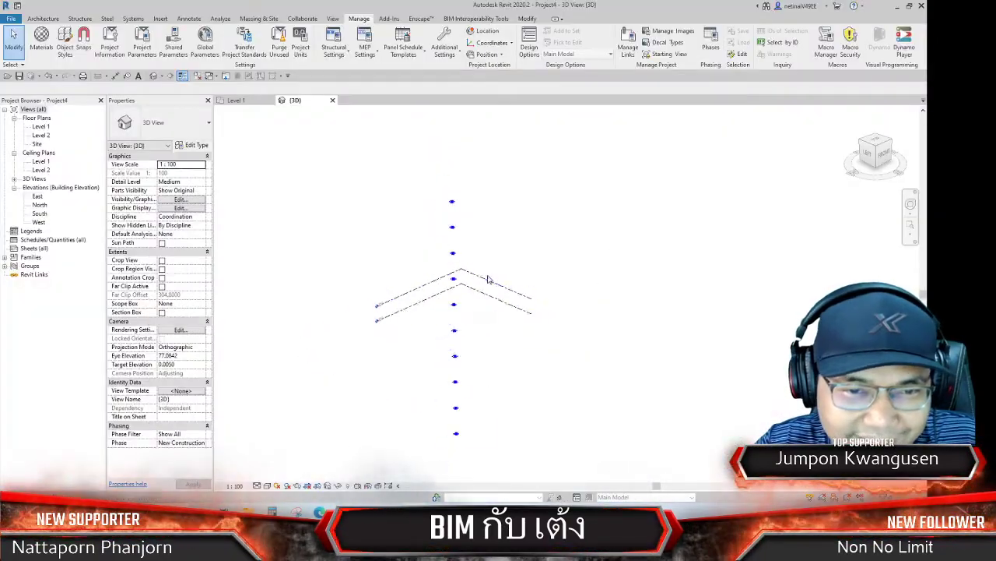
shift+middle_drag(545, 372, 623, 345)
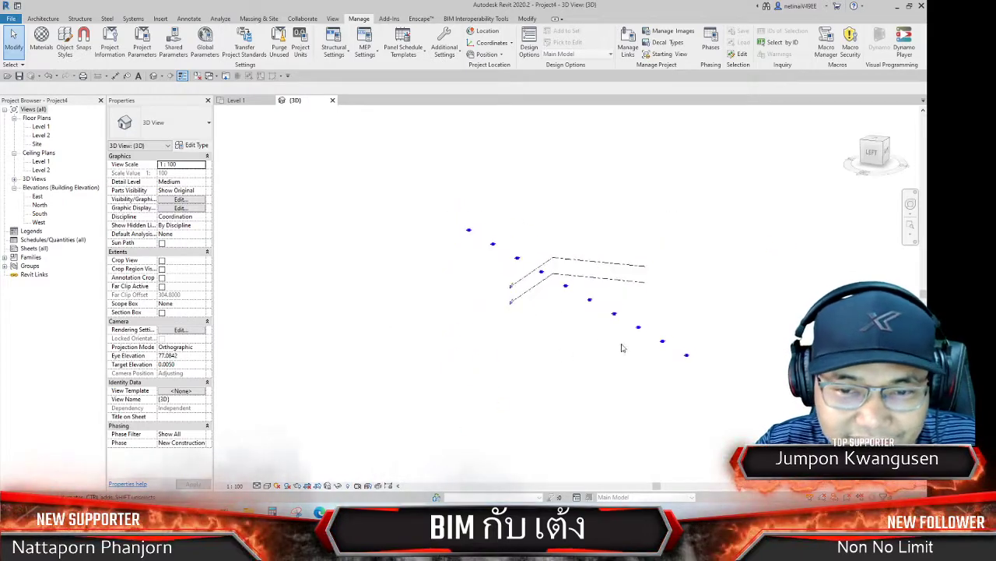
scroll(648, 318, up, 3)
scroll(649, 319, down, 1)
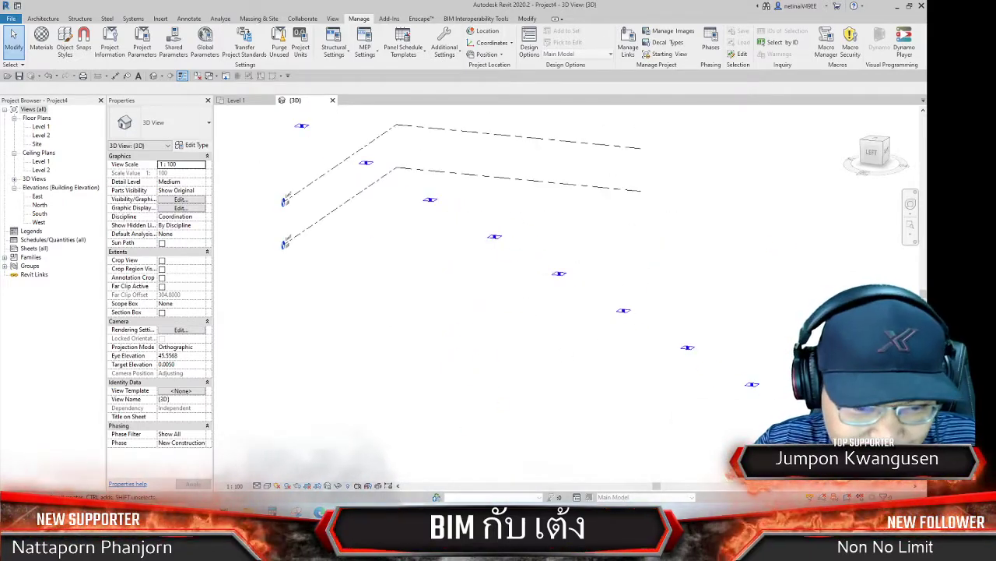
click(478, 450)
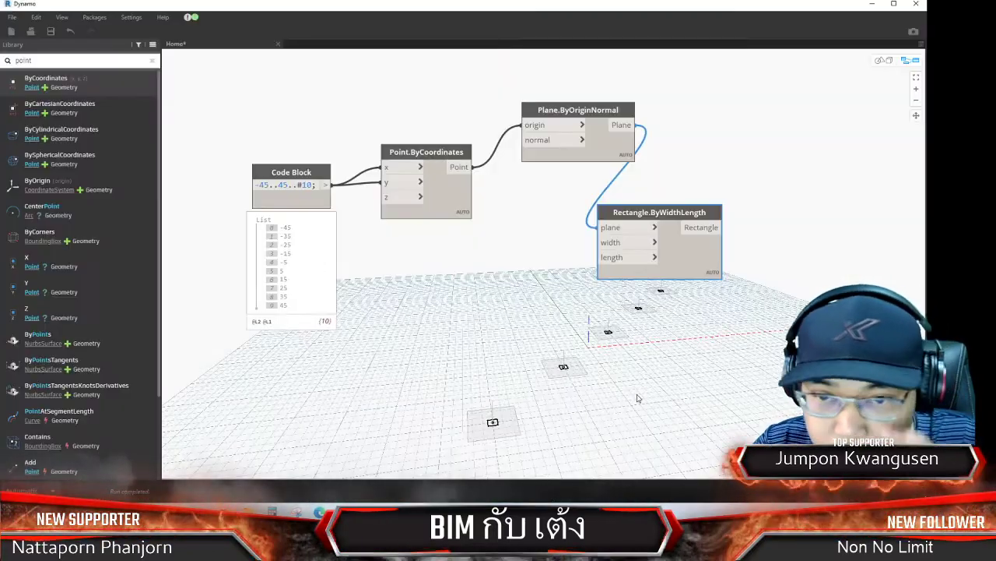
Wire a Code Block of 10 into Rectangle.ByWidthLength's width and length
double_click(539, 240)
text(10)
click(583, 247)
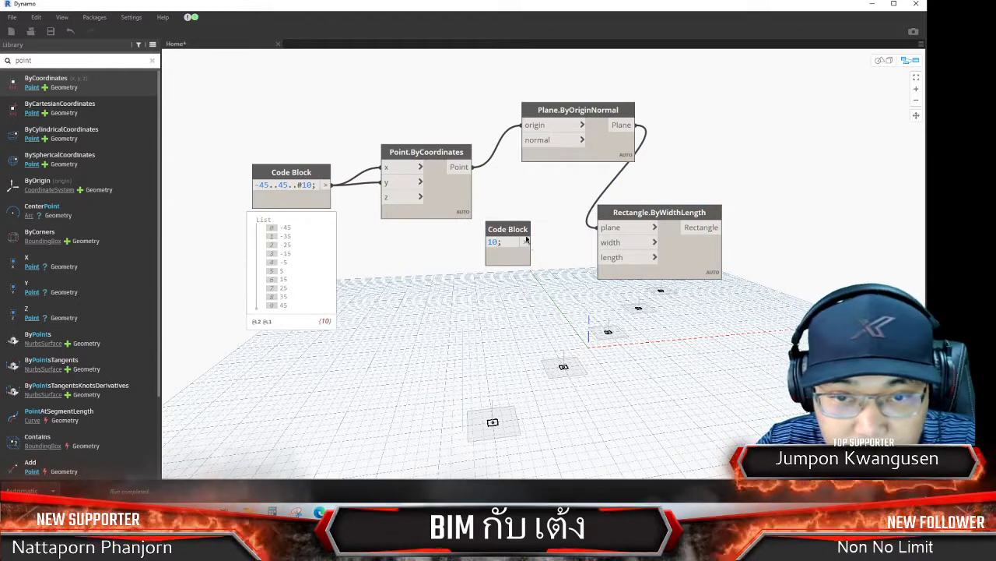
click(604, 243)
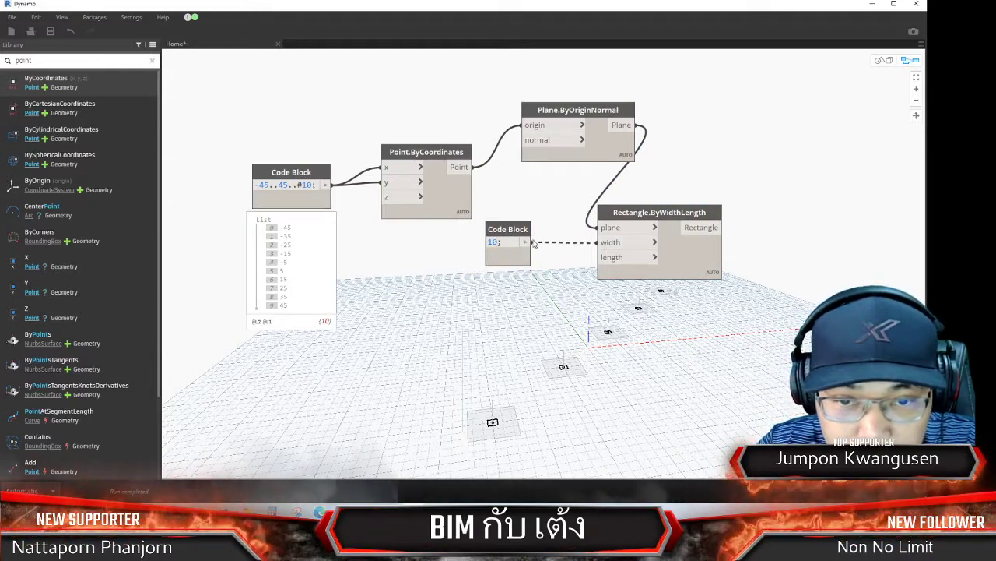
click(533, 243)
click(527, 242)
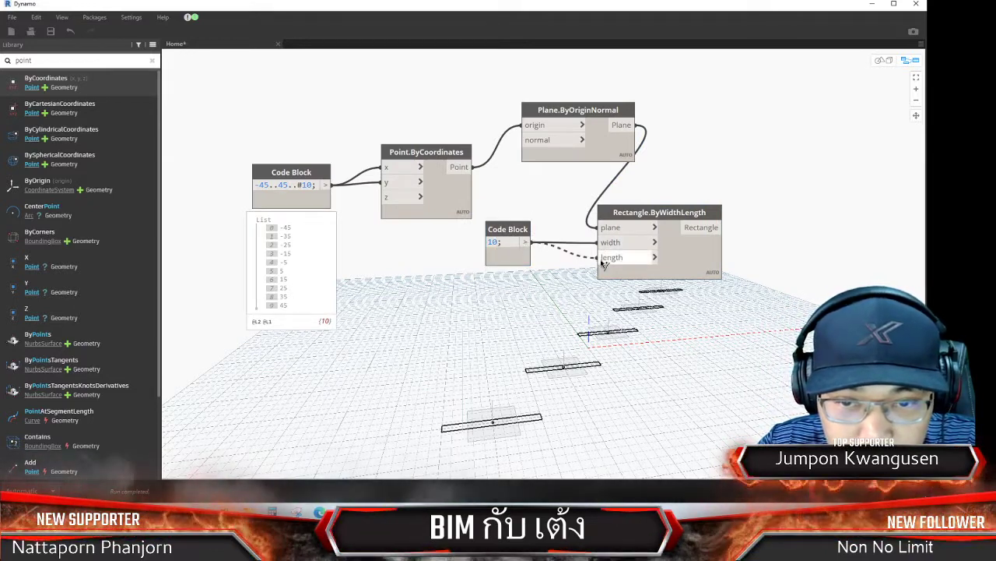
click(601, 257)
scroll(492, 309, down, 3)
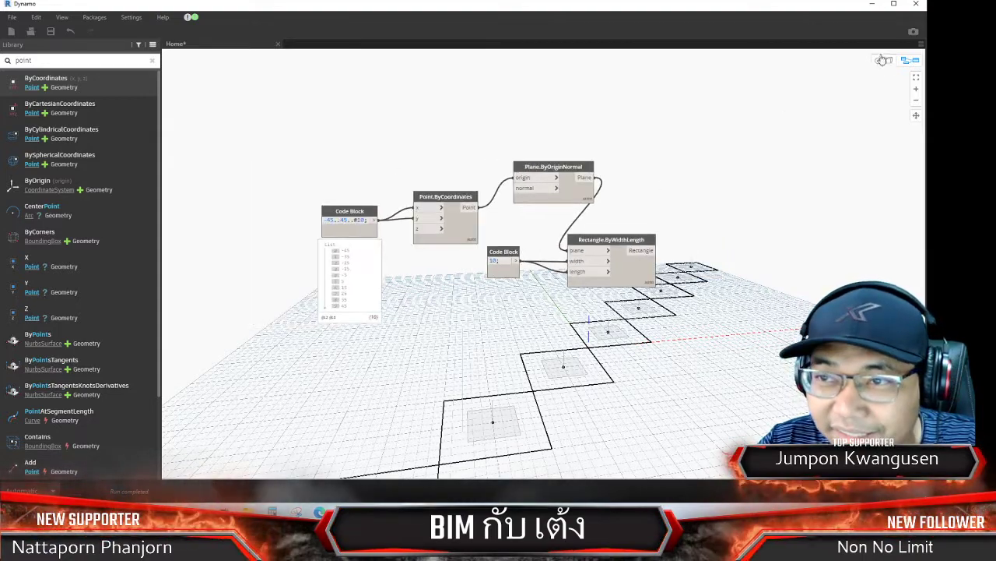
Orbit the 3D preview to look down on the diagonal row of 10 × 10 squares
key(ctrl+b)
right_drag(705, 338, 780, 193)
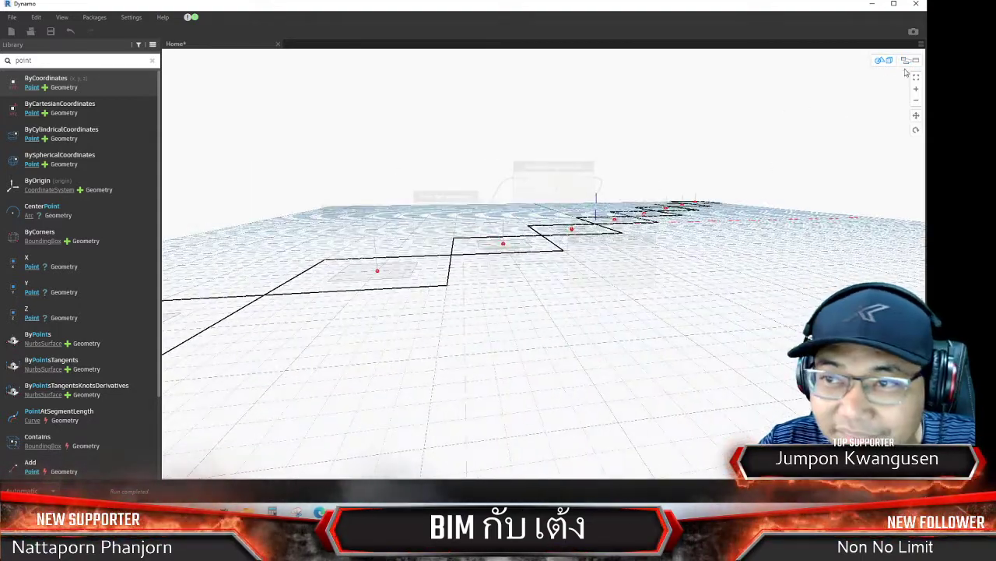
key(ctrl+b)
key(ctrl+b)
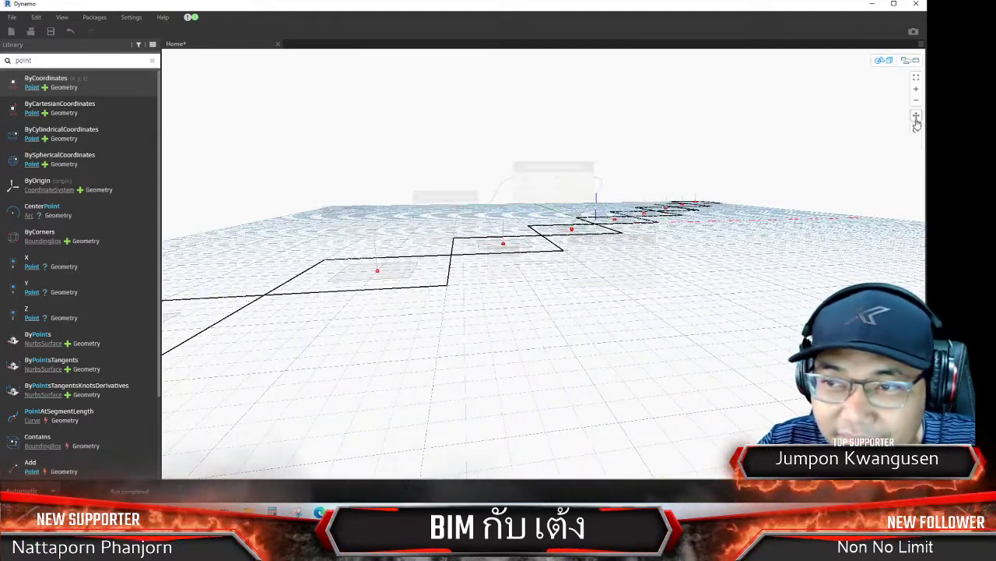
mouse_move(689, 255)
right_down()
mouse_move(752, 255)
mouse_move(668, 249)
right_up()
scroll(668, 249, down, 3)
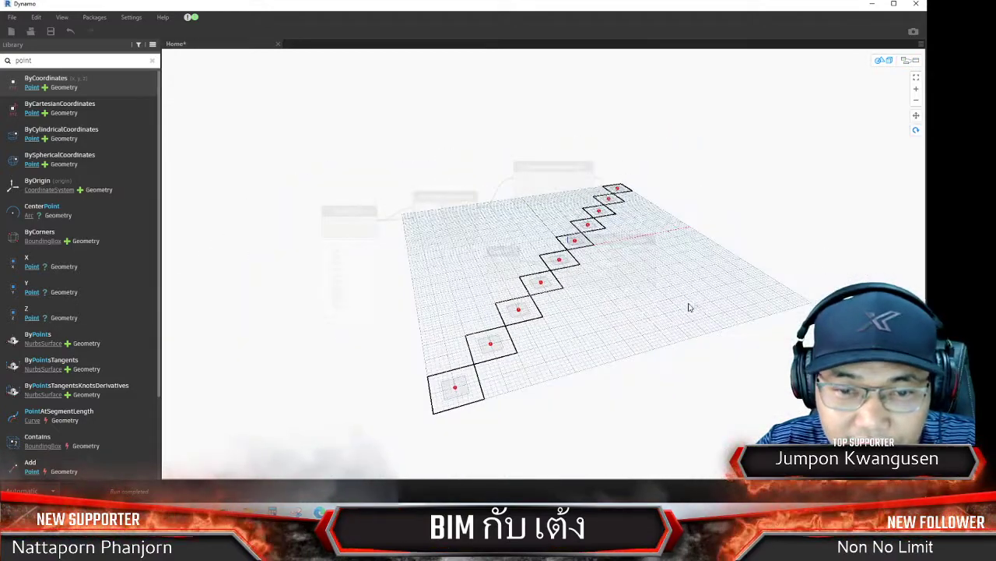
scroll(690, 307, up, 2)
scroll(693, 257, up, 2)
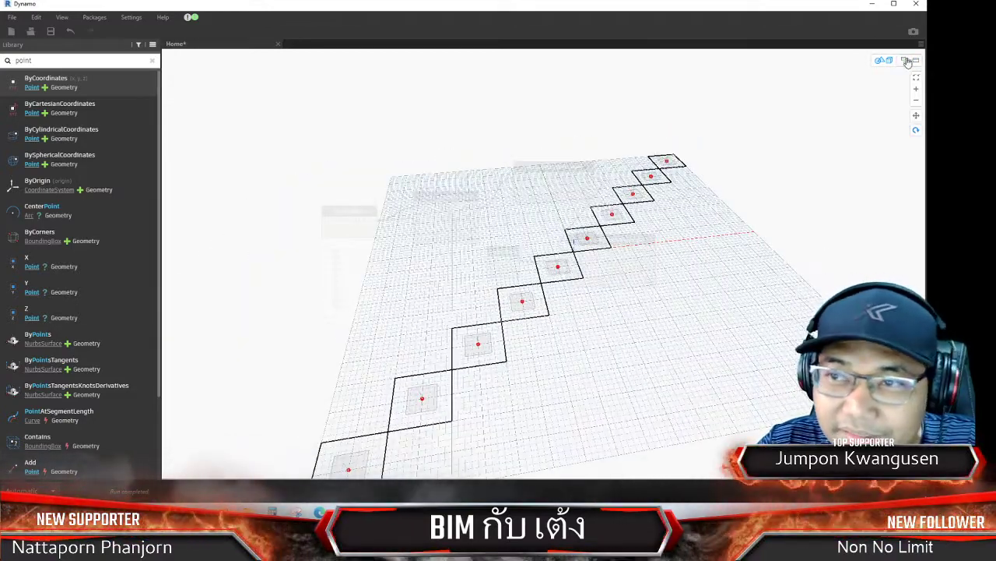
key(ctrl+b)
middle_drag(631, 371, 612, 352)
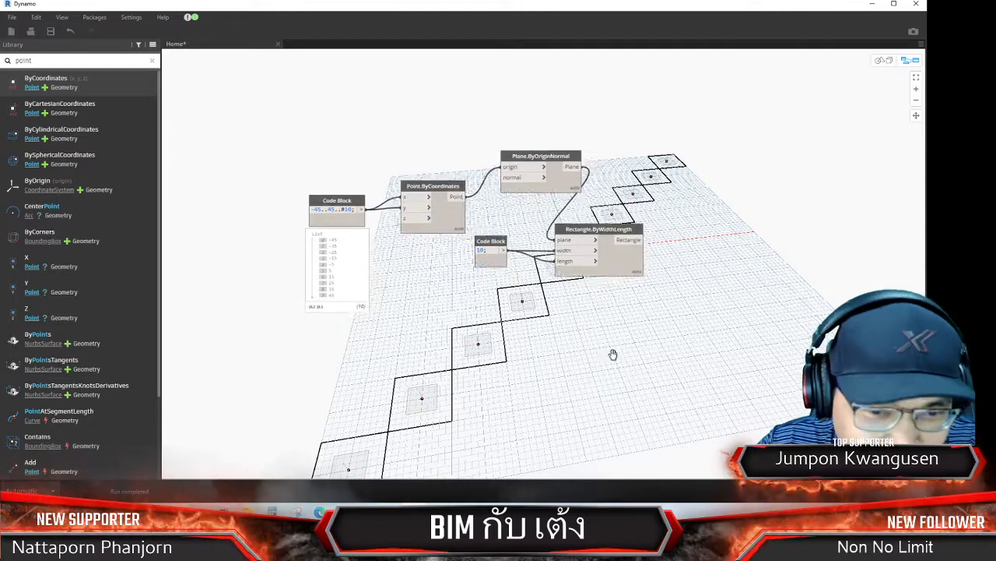
Highlight the rectangle and plane nodes' geometry while toggling between graph and 3D views
click(620, 257)
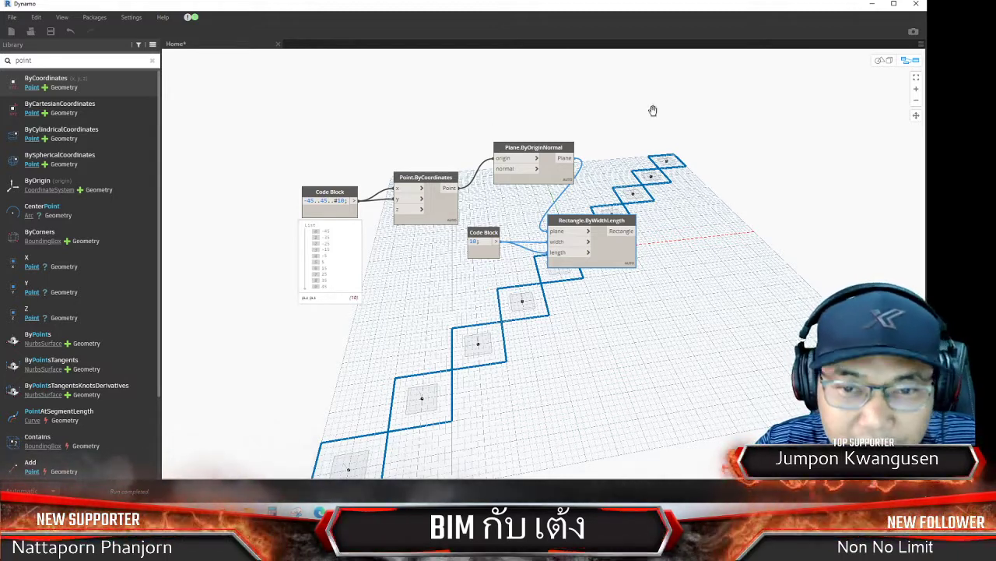
click(554, 147)
click(884, 61)
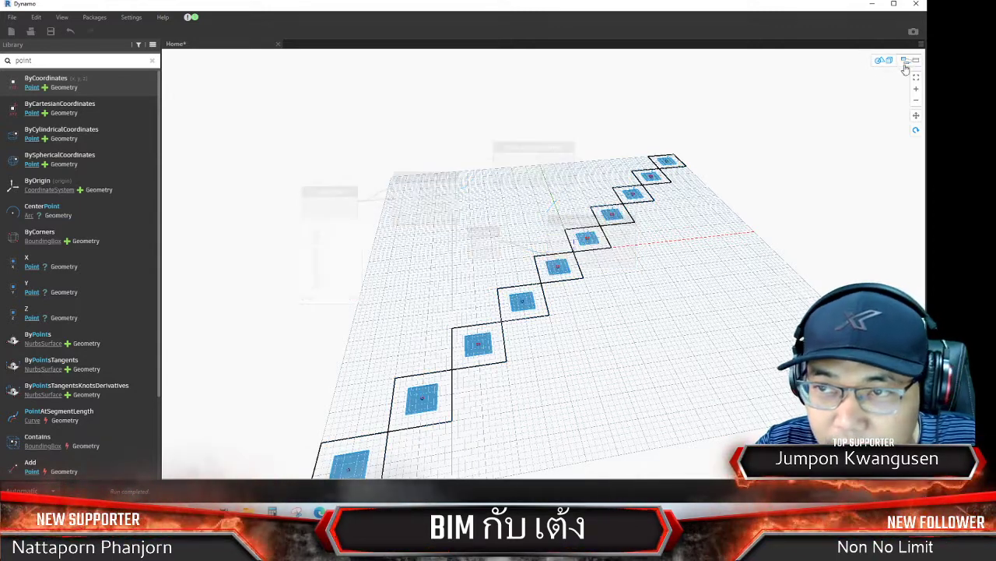
click(907, 60)
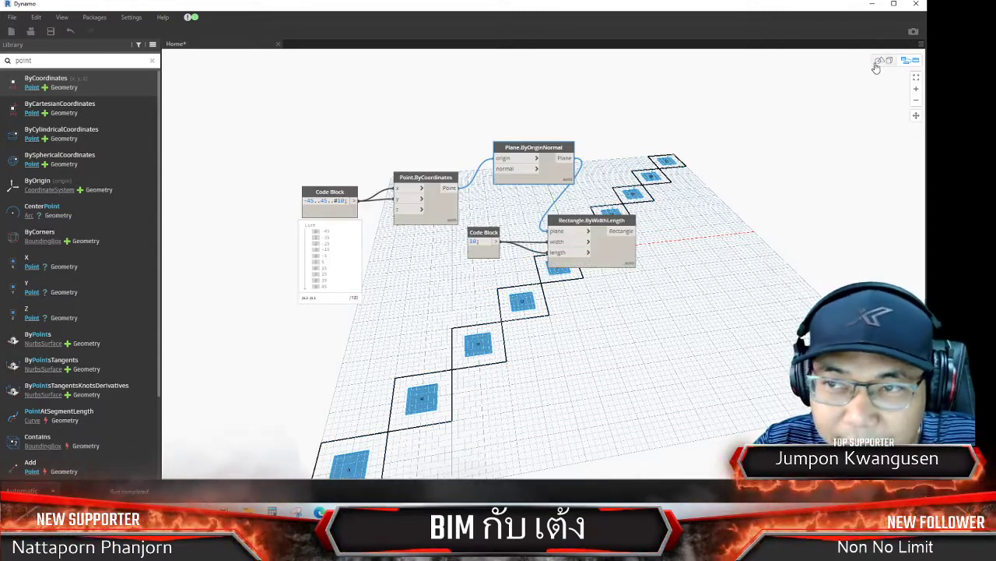
key(ctrl+b)
click(905, 60)
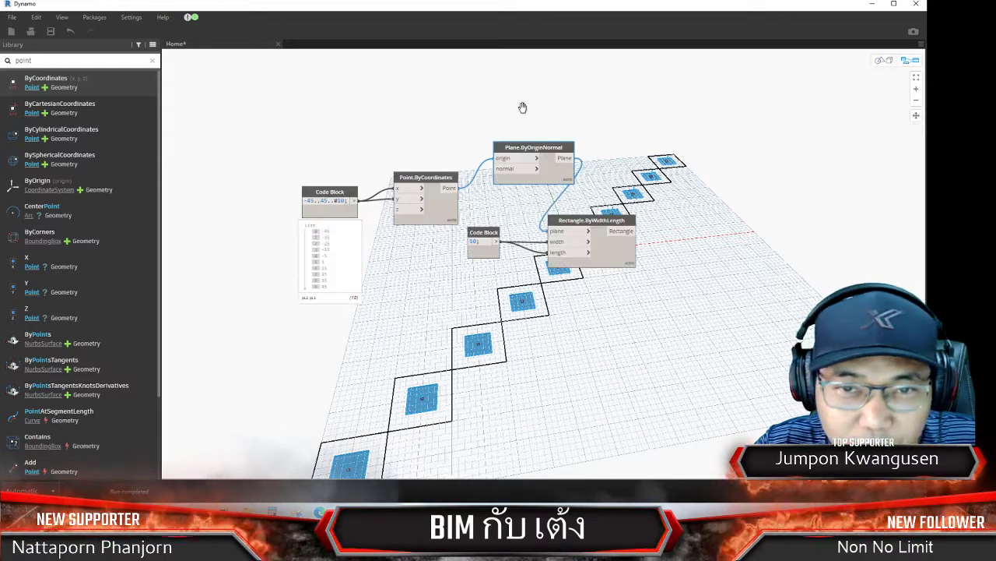
click(879, 62)
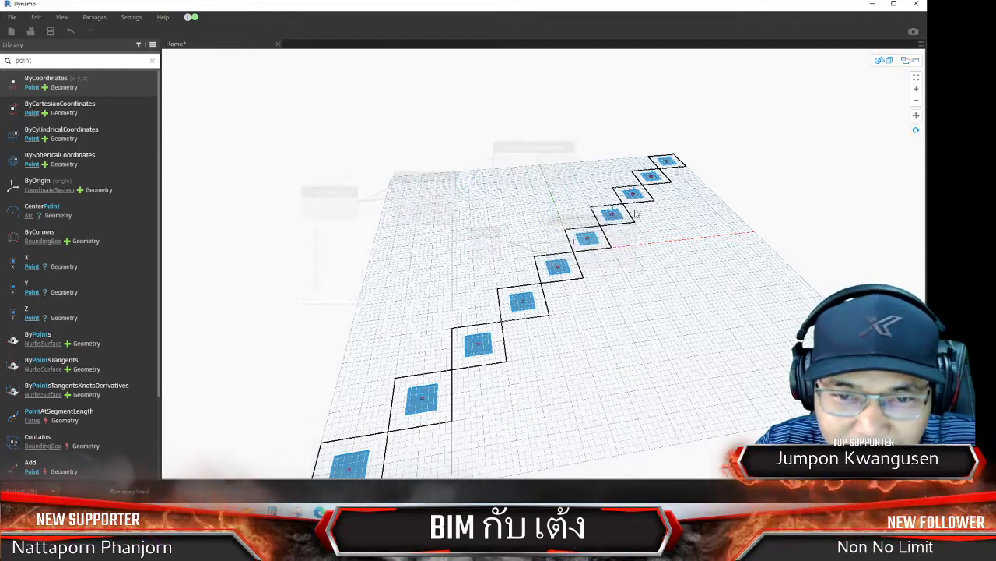
key(ctrl+b)
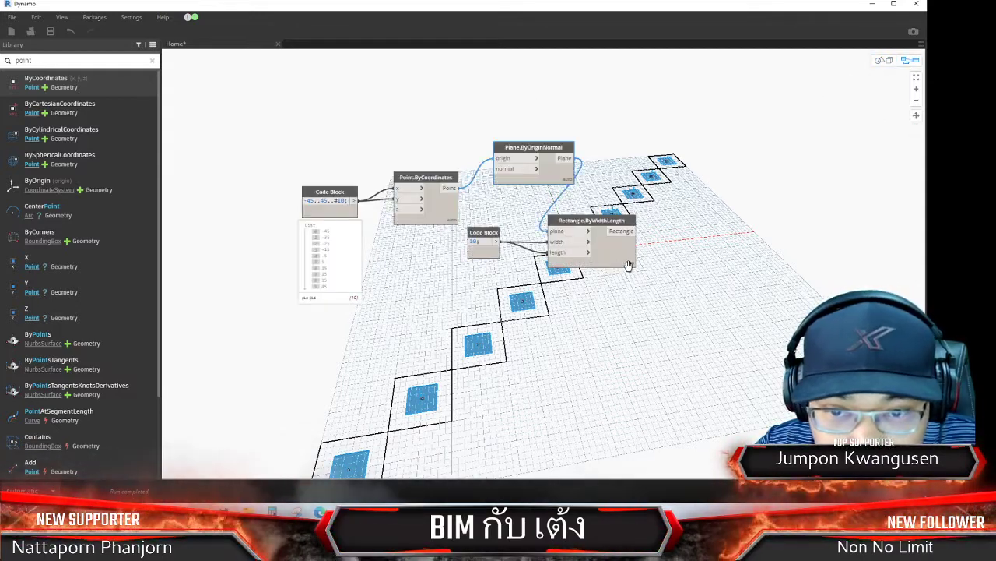
Inspect the rectangle node's output list and orbit the 3D preview
click(628, 265)
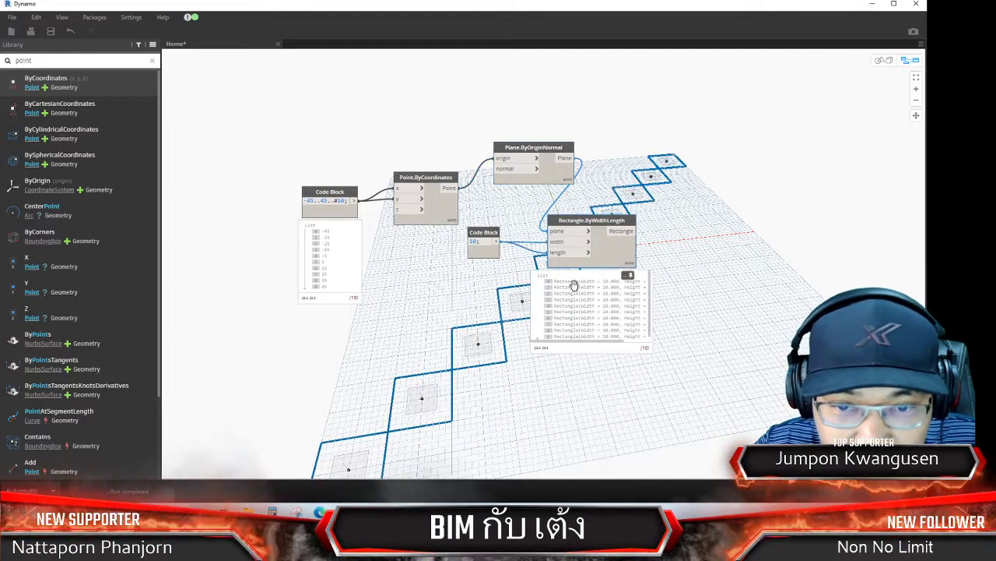
key(ctrl+b)
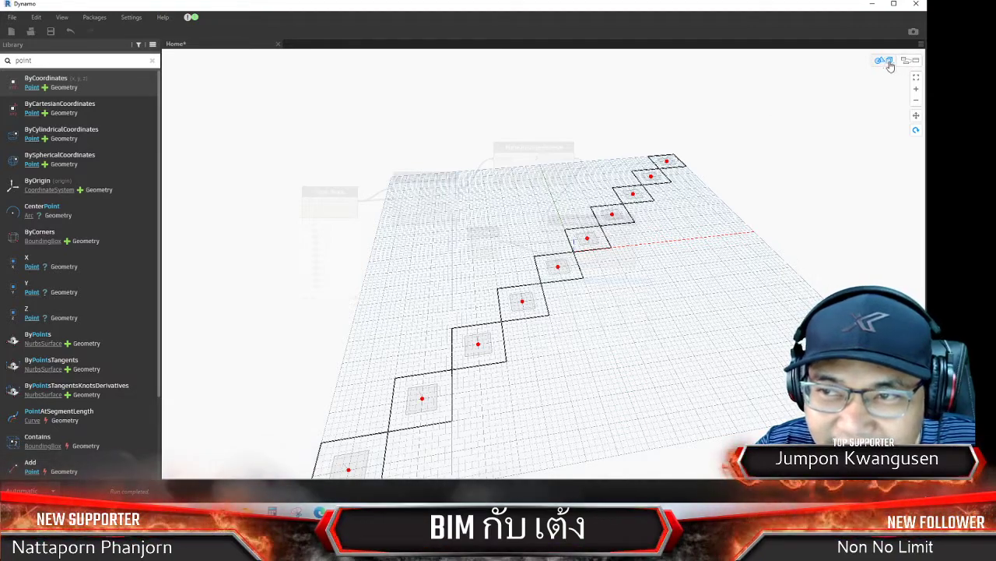
scroll(674, 261, down, 3)
right_drag(672, 258, 760, 240)
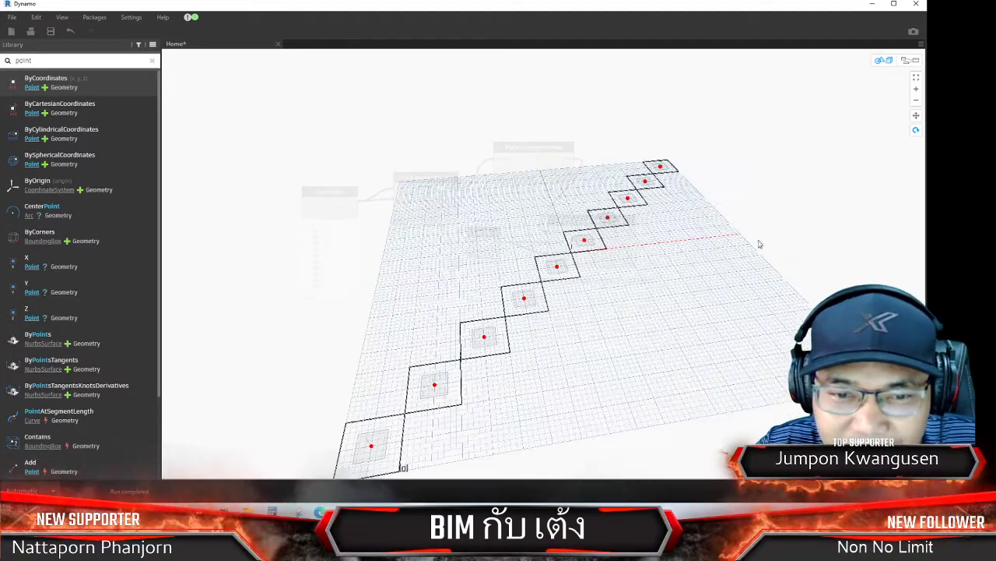
click(895, 60)
click(881, 62)
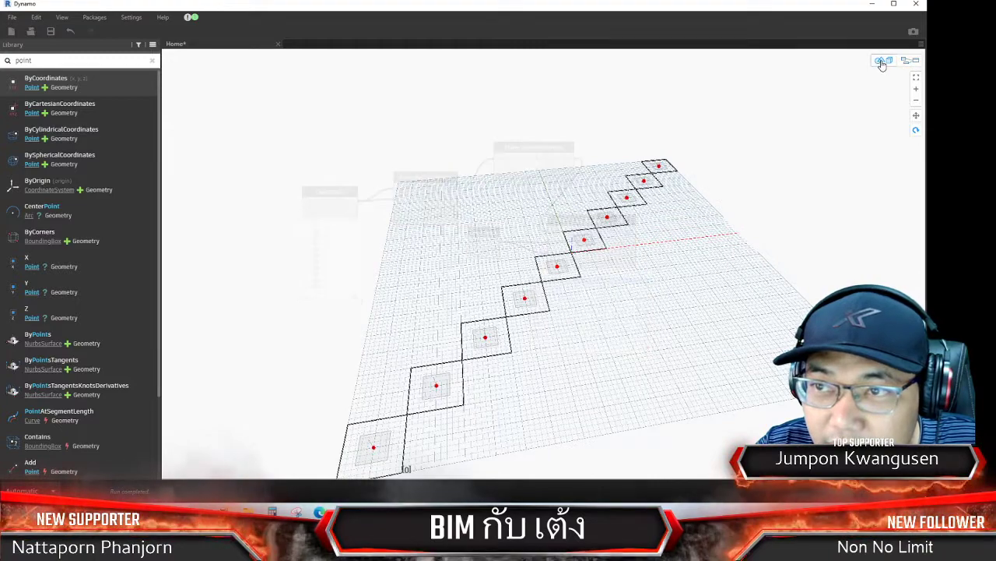
click(916, 62)
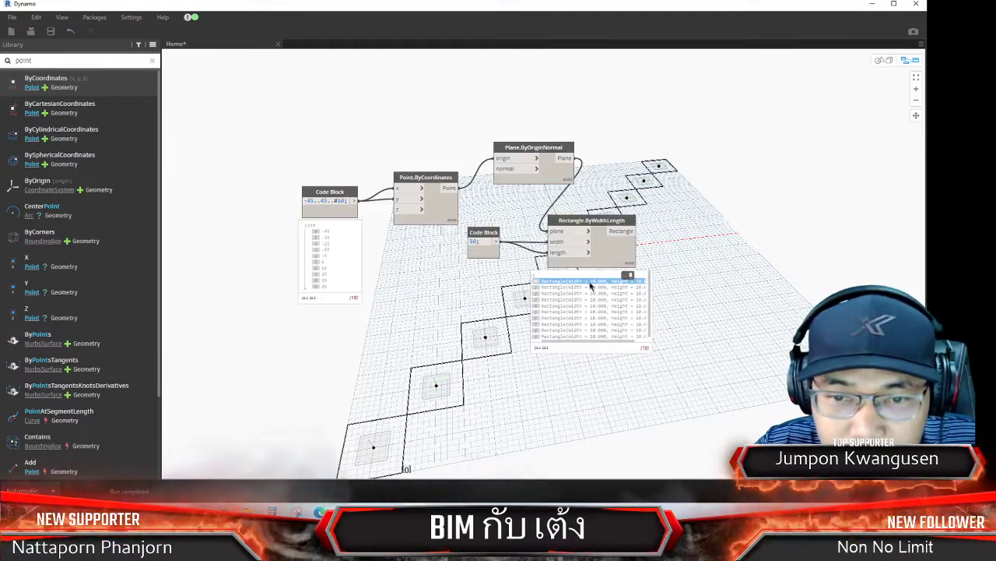
Tidy the layout: move the 10 block, Point.ByCoordinates and Rectangle.ByWidthLength nodes
middle_drag(734, 238, 682, 226)
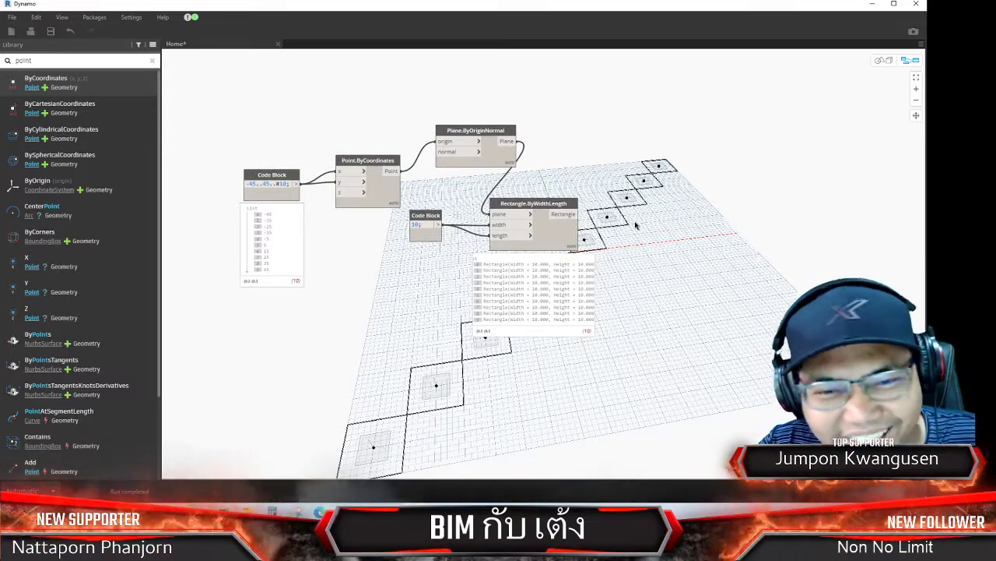
scroll(558, 177, up, 1)
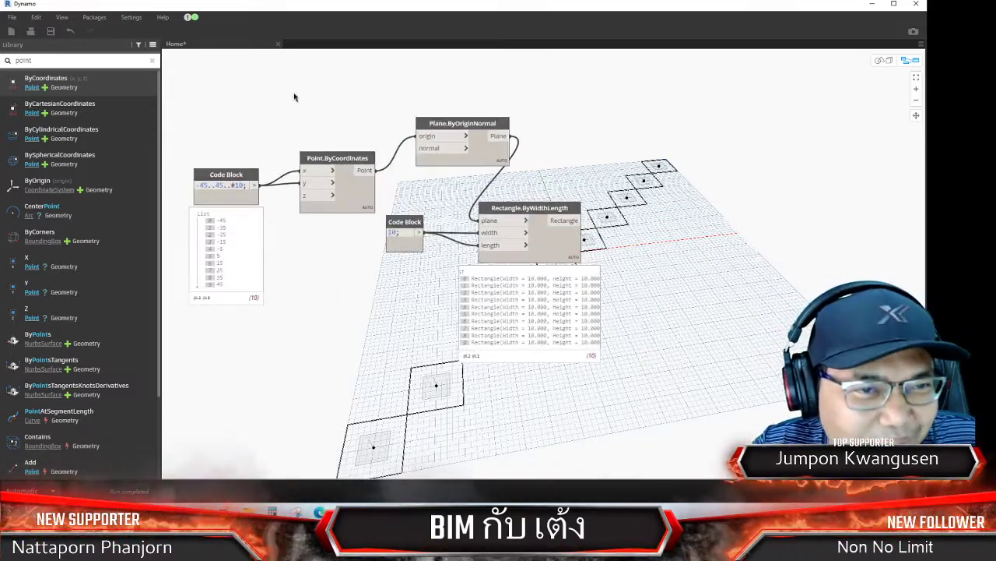
key(ctrl)
key(ctrl)
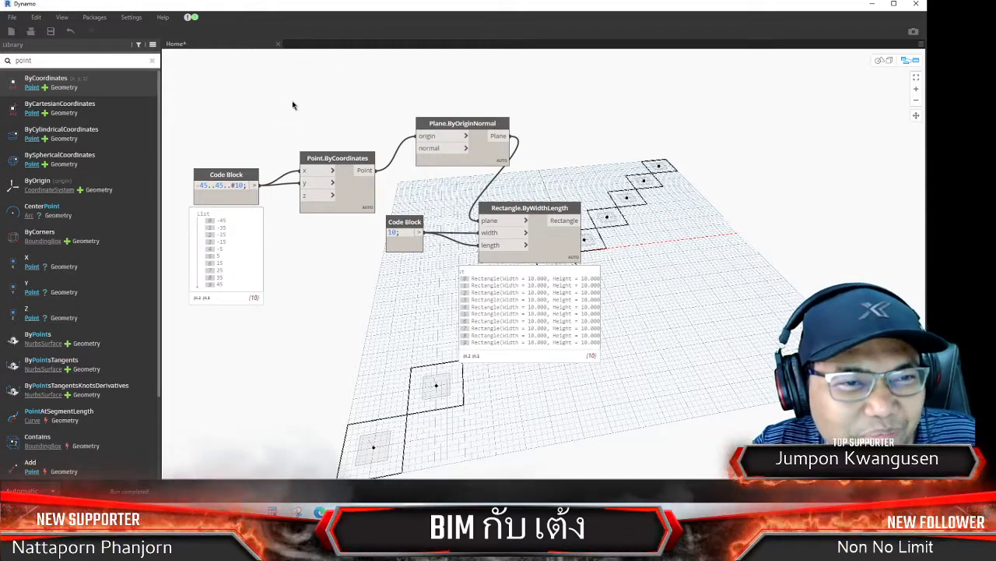
middle_drag(600, 151, 529, 133)
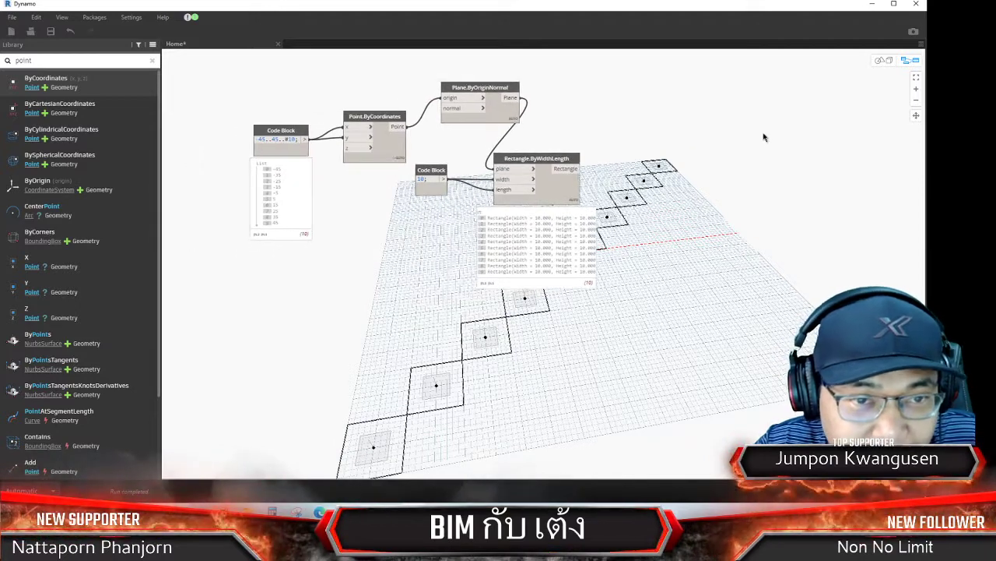
middle_drag(357, 177, 484, 233)
drag(485, 234, 524, 221)
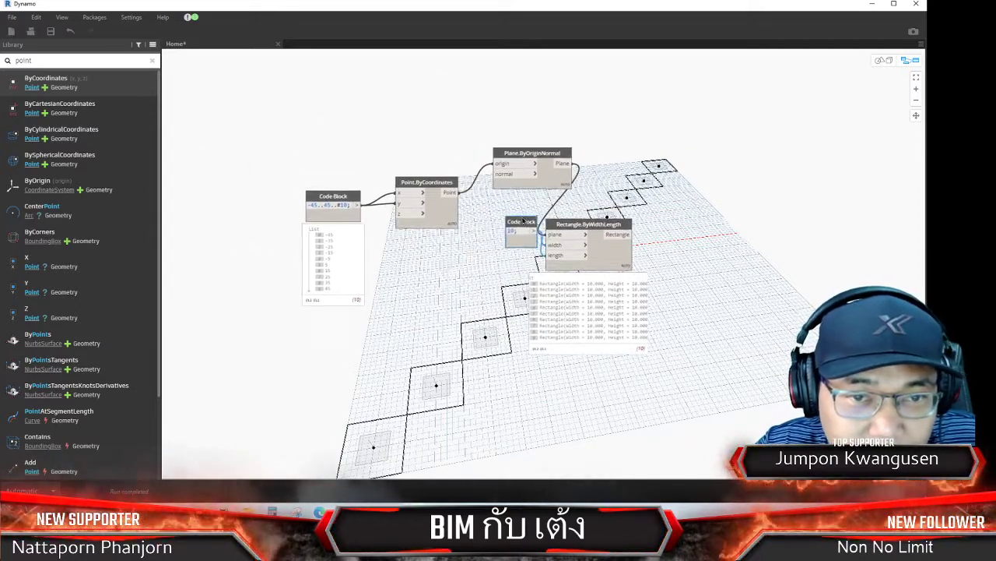
drag(427, 166, 427, 129)
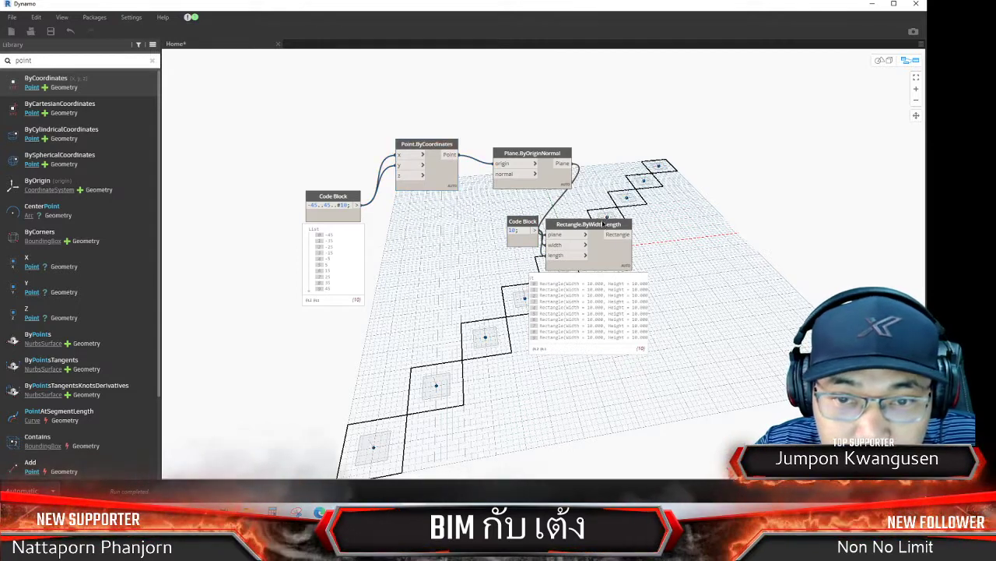
drag(589, 224, 640, 221)
Set Point.ByCoordinates lacing to Cross Product, producing a 10 × 10 grid of squares
right_click(440, 175)
mouse_move(486, 223)
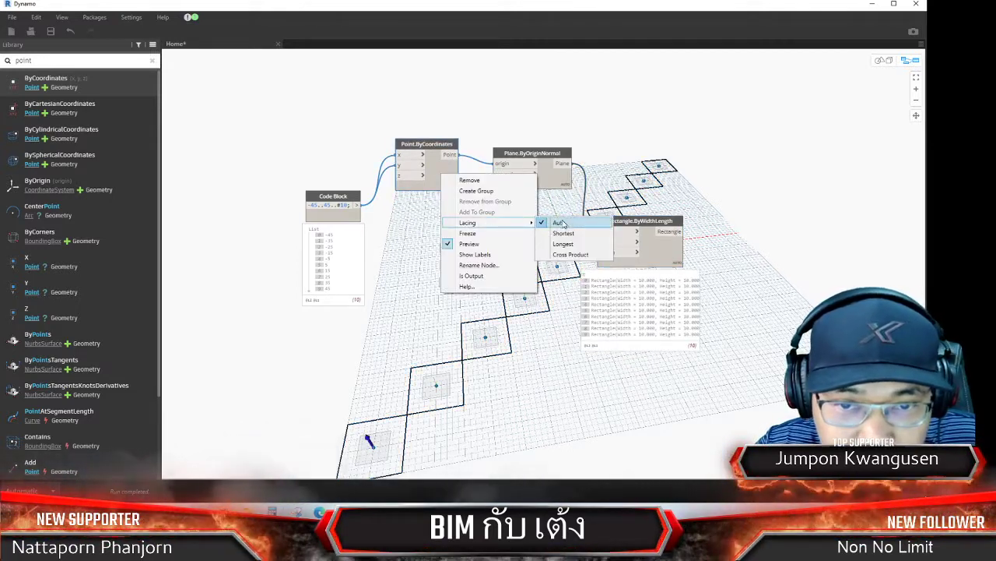
click(572, 254)
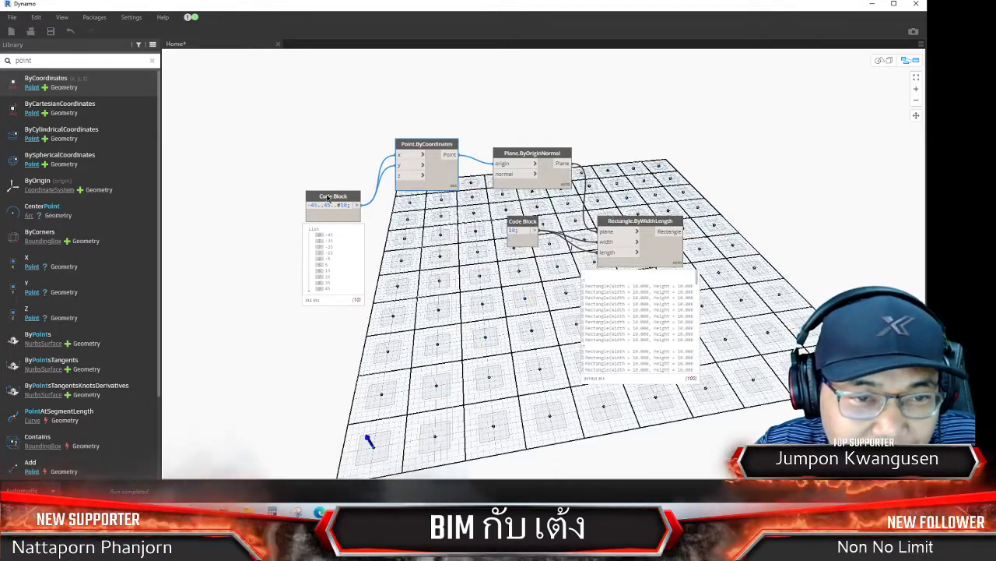
drag(328, 200, 317, 165)
scroll(363, 113, up, 2)
scroll(362, 113, up, 1)
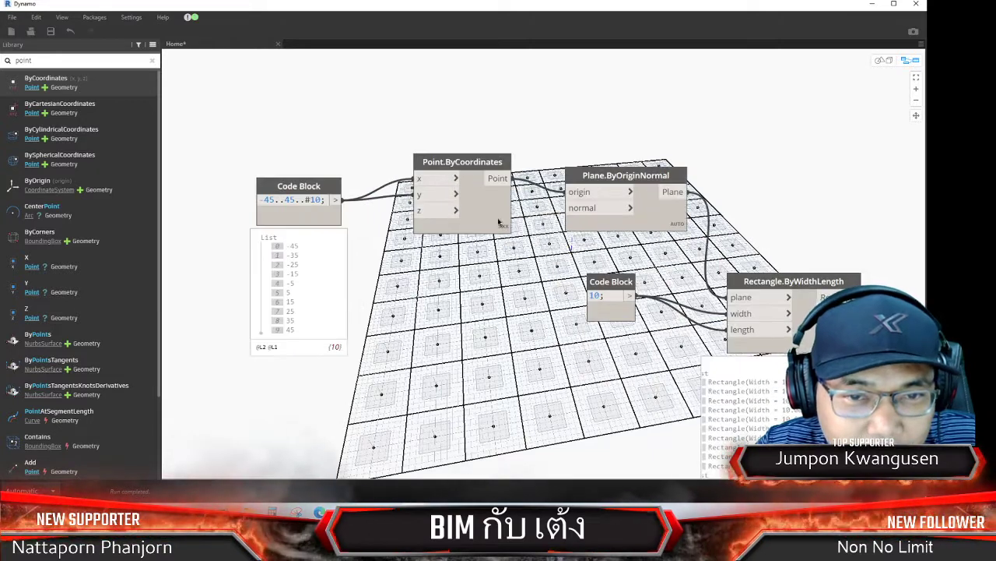
mouse_move(427, 163)
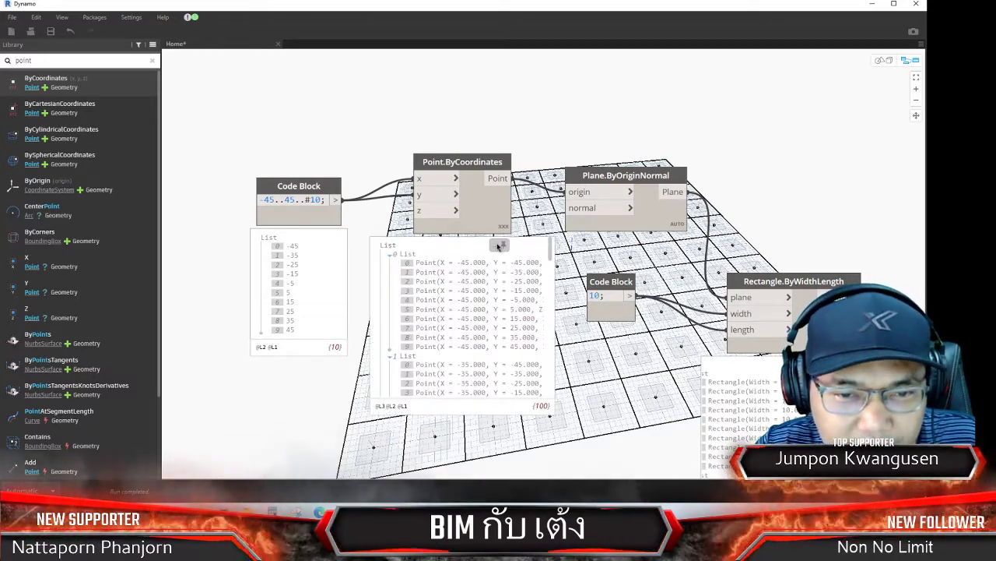
scroll(564, 122, down, 2)
Pan and zoom the graph and nudge the Rectangle.ByWidthLength node into place
middle_drag(686, 166, 475, 143)
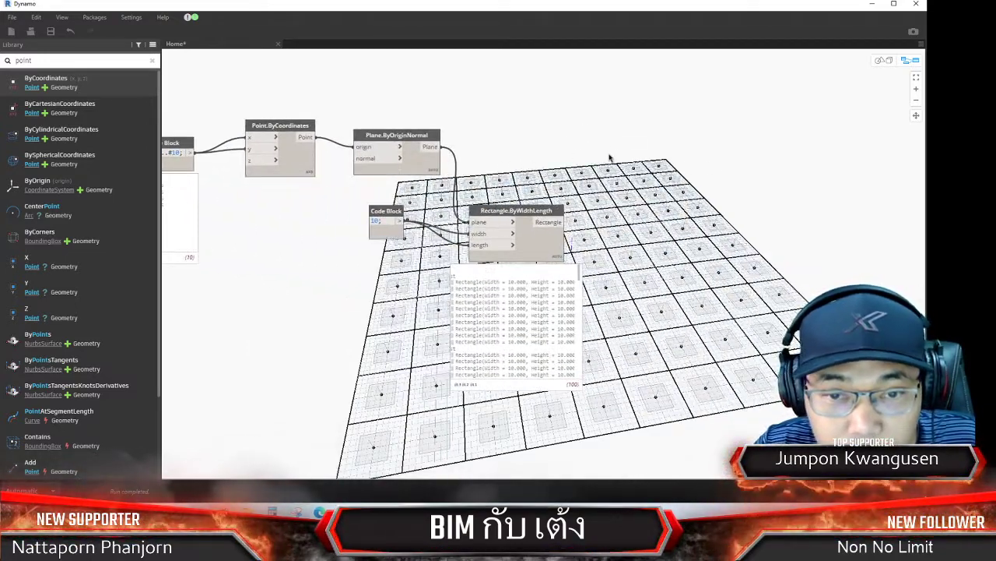
middle_drag(767, 161, 735, 190)
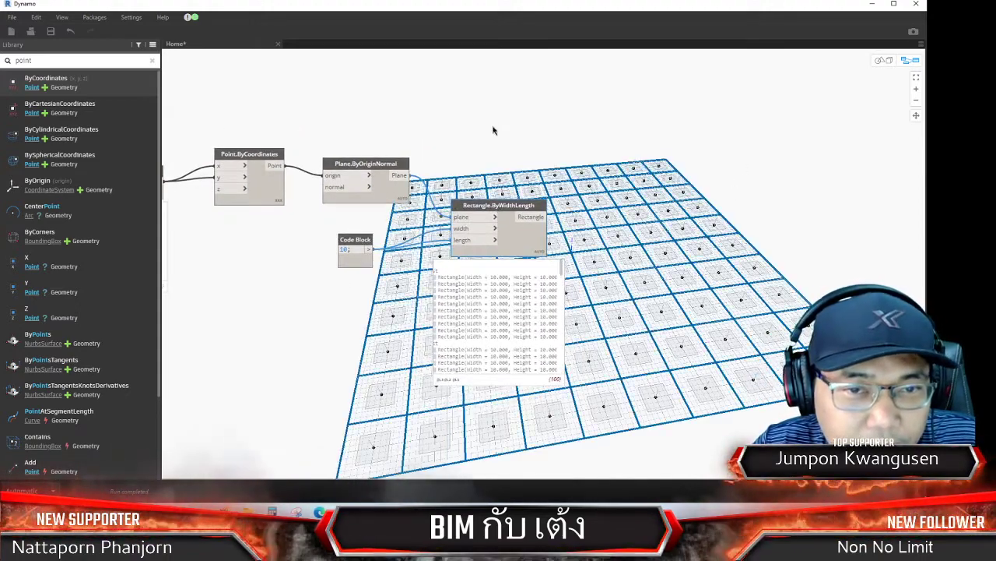
scroll(497, 148, up, 2)
middle_drag(552, 161, 650, 165)
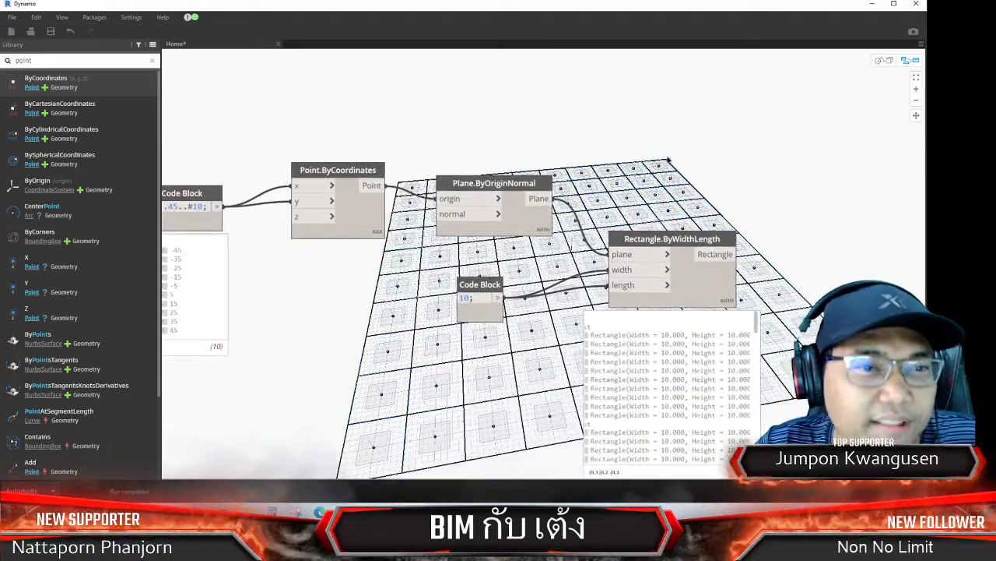
middle_drag(711, 174, 550, 168)
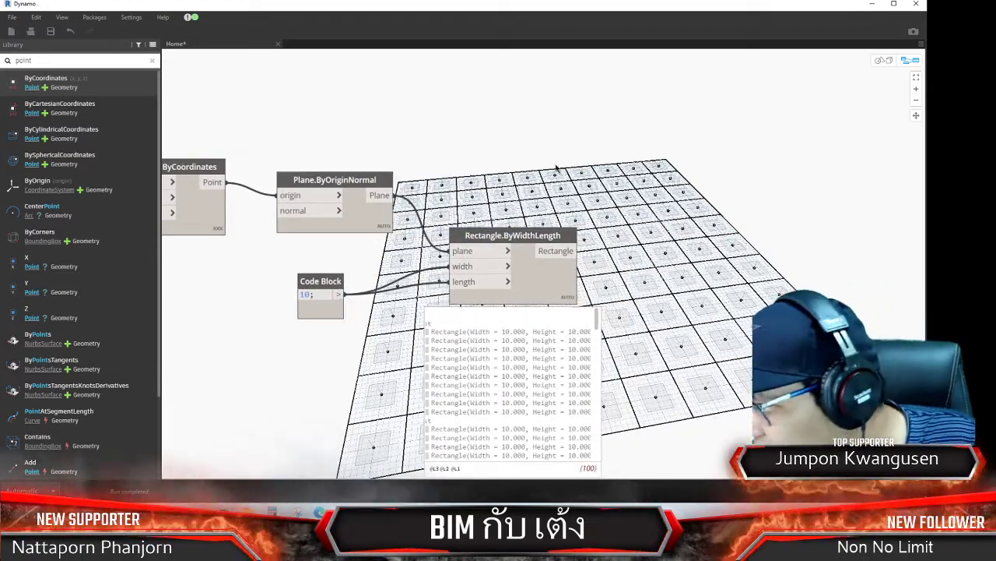
middle_drag(638, 188, 629, 189)
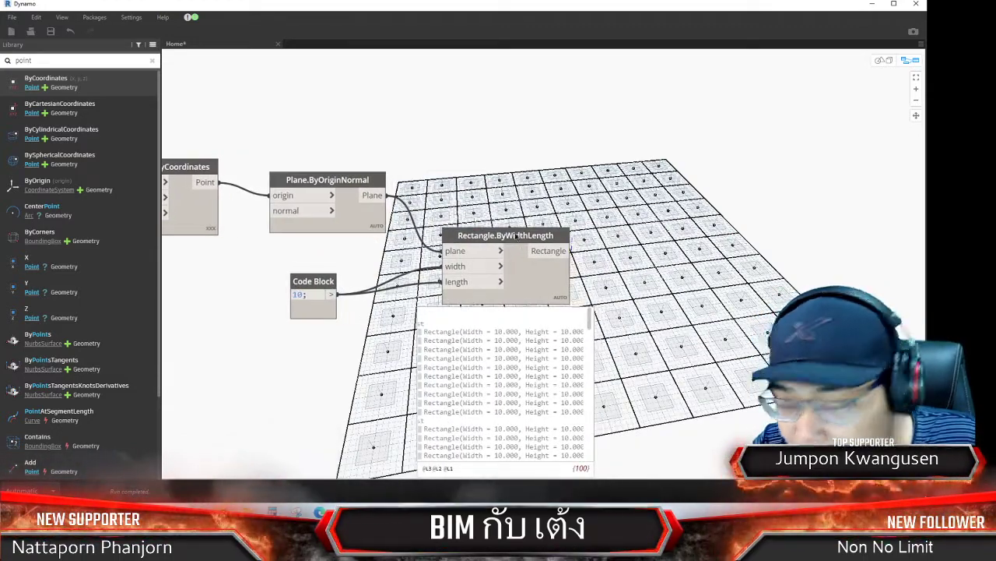
drag(555, 236, 549, 228)
click(690, 174)
scroll(690, 173, down, 1)
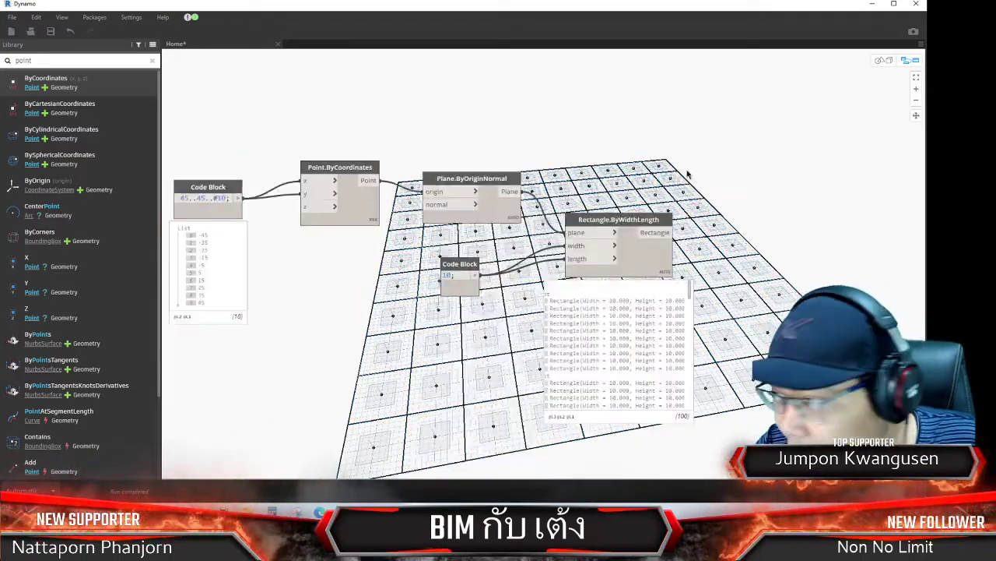
scroll(688, 174, down, 3)
scroll(689, 175, up, 2)
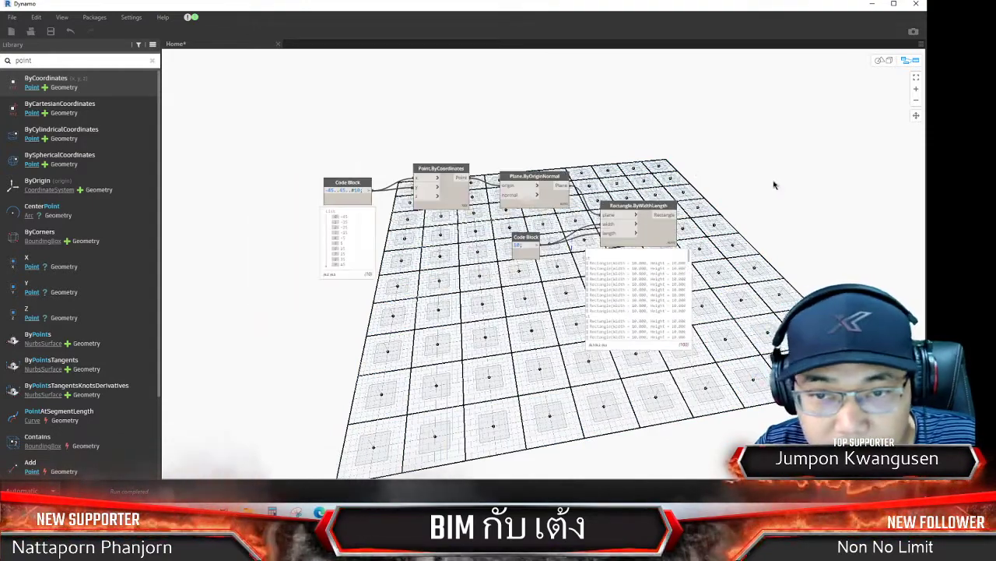
mouse_move(688, 174)
middle_down()
mouse_move(446, 173)
mouse_move(404, 130)
mouse_move(414, 161)
middle_up()
scroll(447, 173, up, 1)
Add a Polygon.Points node fed by Rectangle.ByWidthLength's rectangles, listing their corner points
right_click(425, 153)
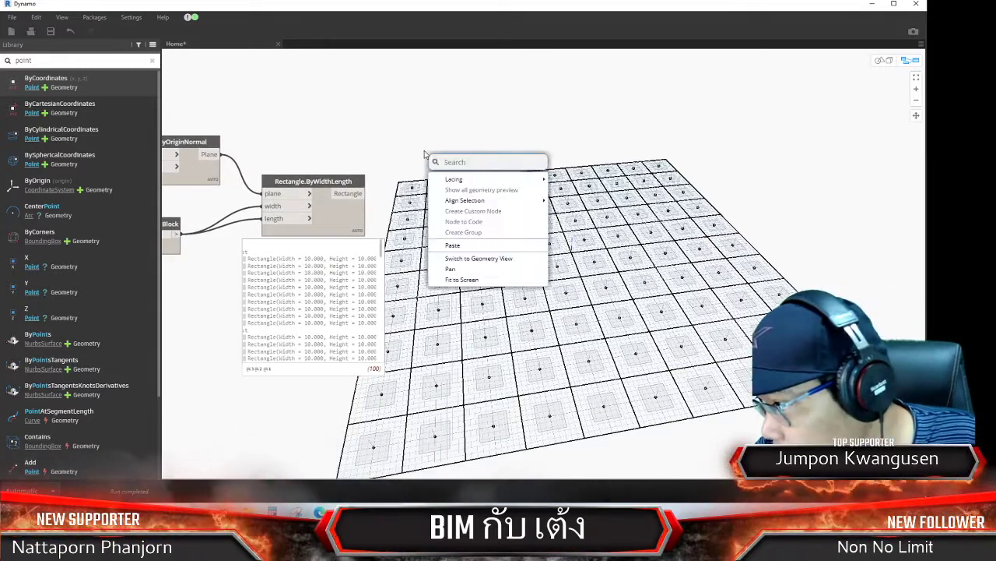
text(Po)
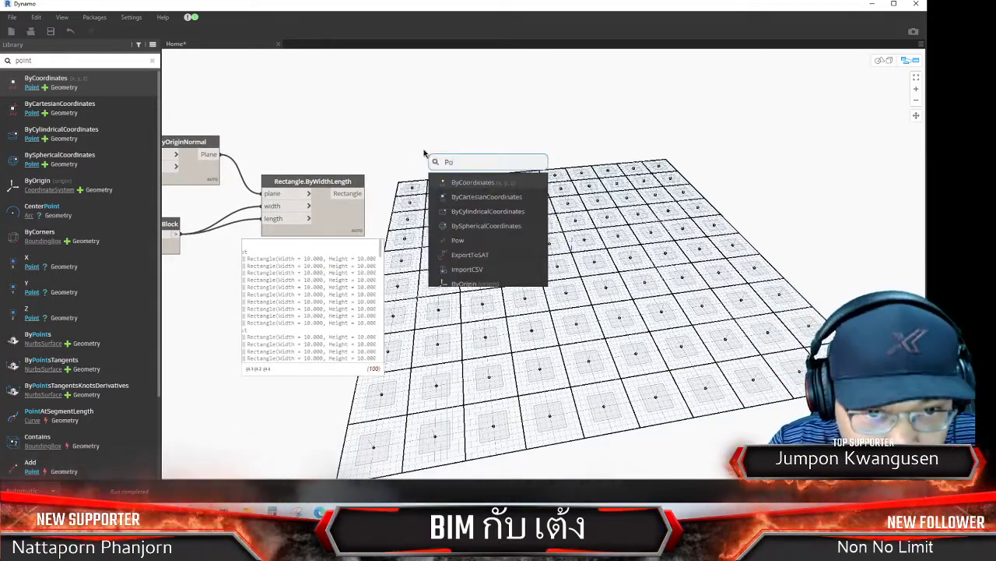
text(lygon)
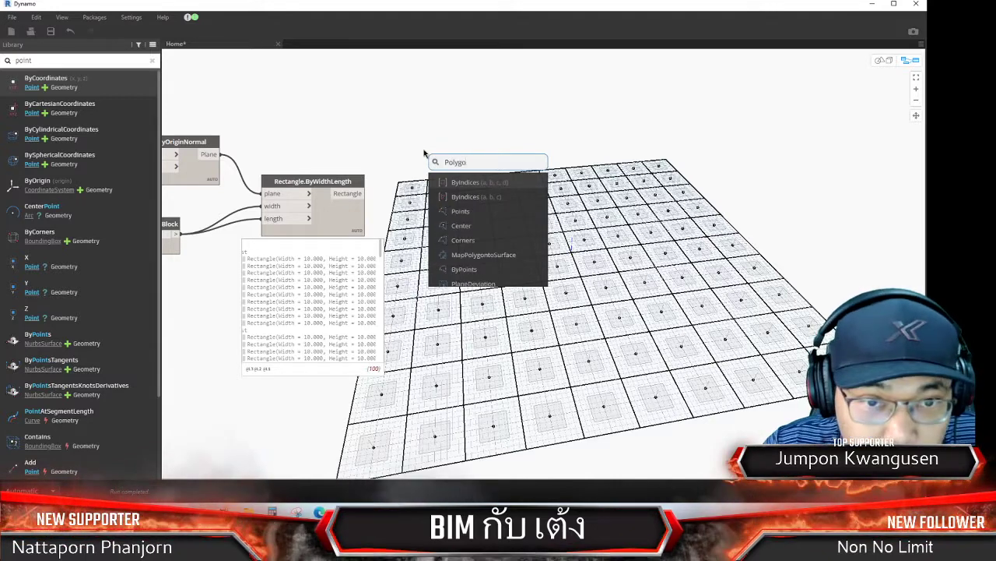
click(467, 211)
drag(516, 220, 465, 173)
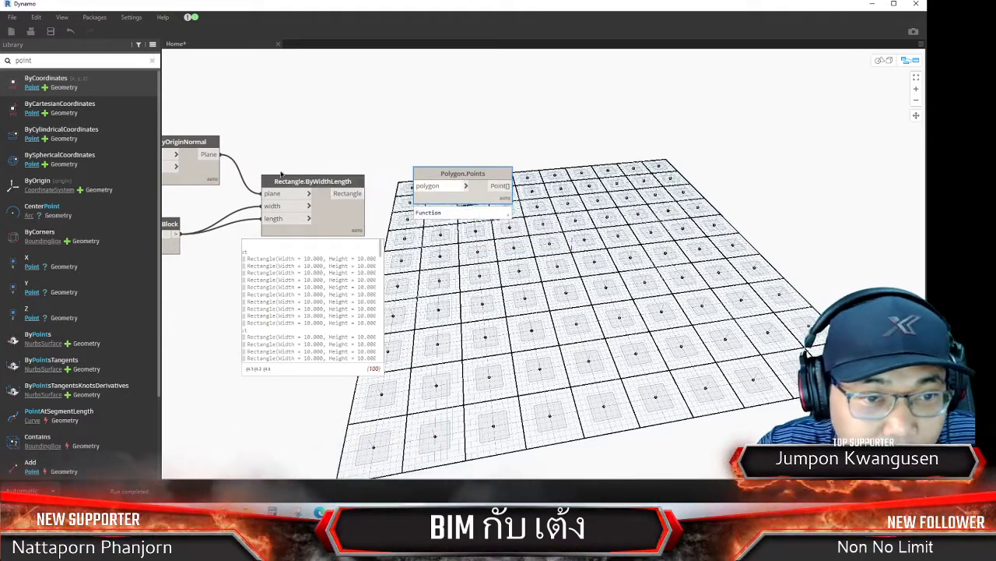
drag(359, 193, 427, 187)
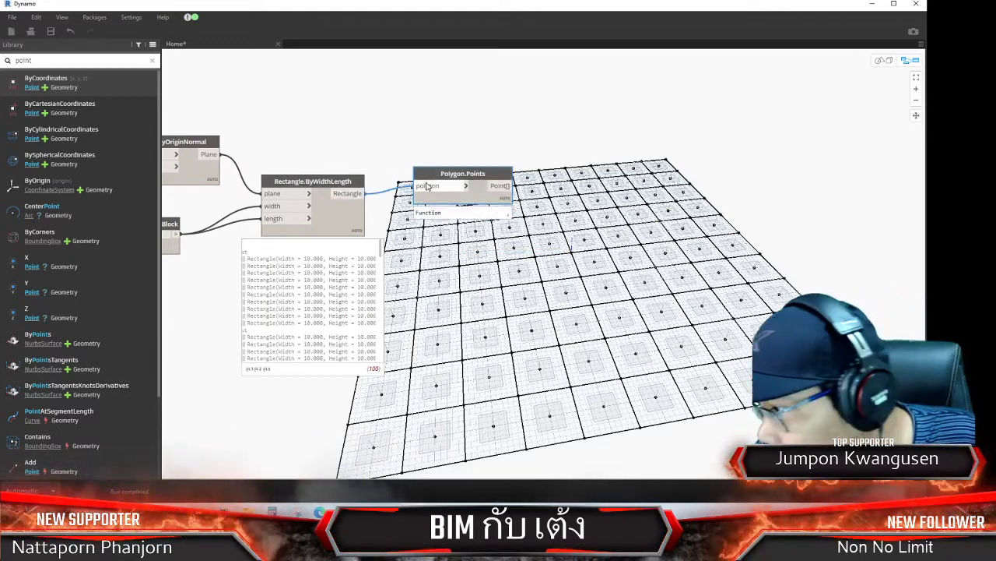
mouse_move(467, 175)
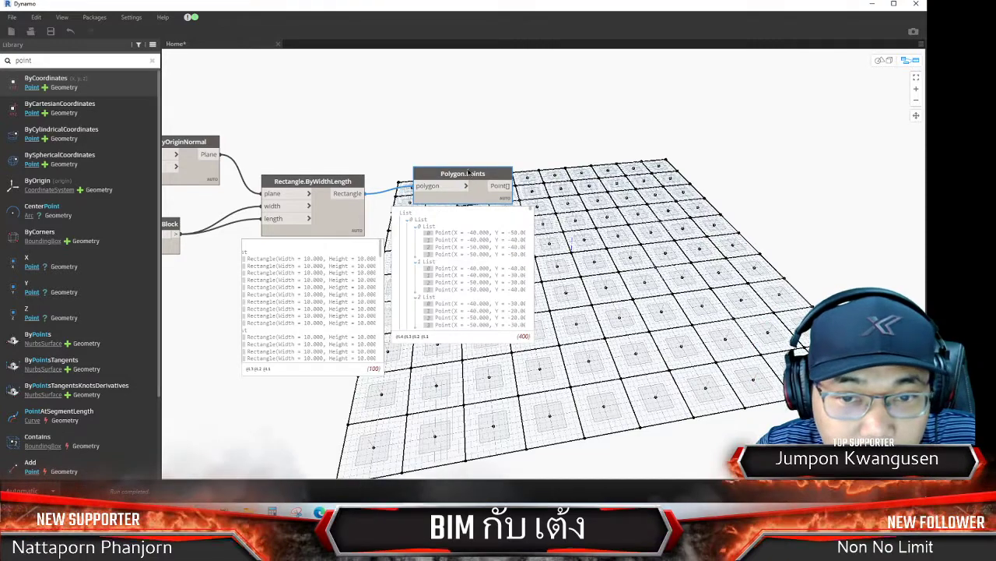
drag(467, 173, 504, 192)
Reposition the Polygon.Points node, then box-select the nodes that build the rectangle grid
middle_drag(501, 138, 704, 183)
drag(682, 244, 669, 219)
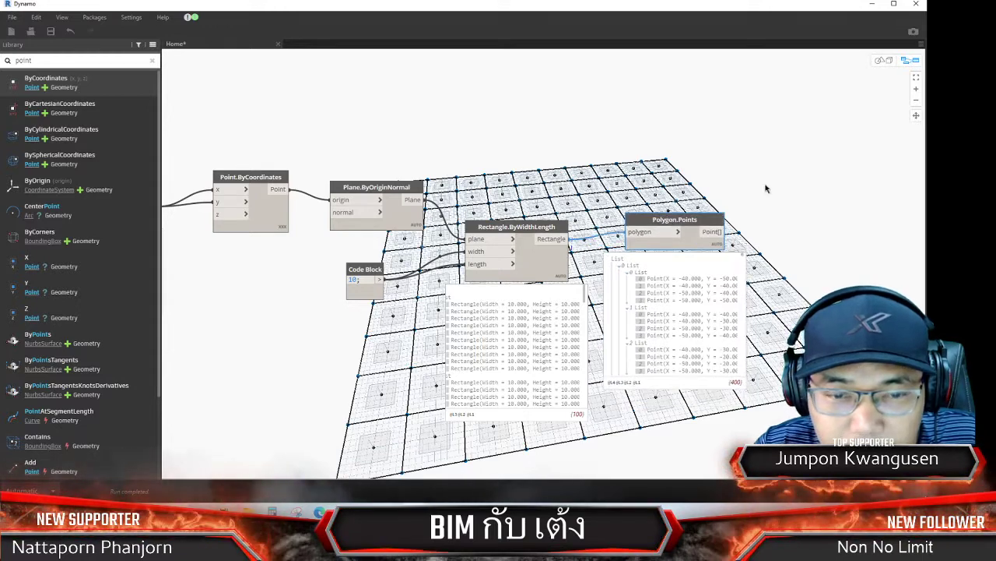
middle_drag(598, 201, 604, 223)
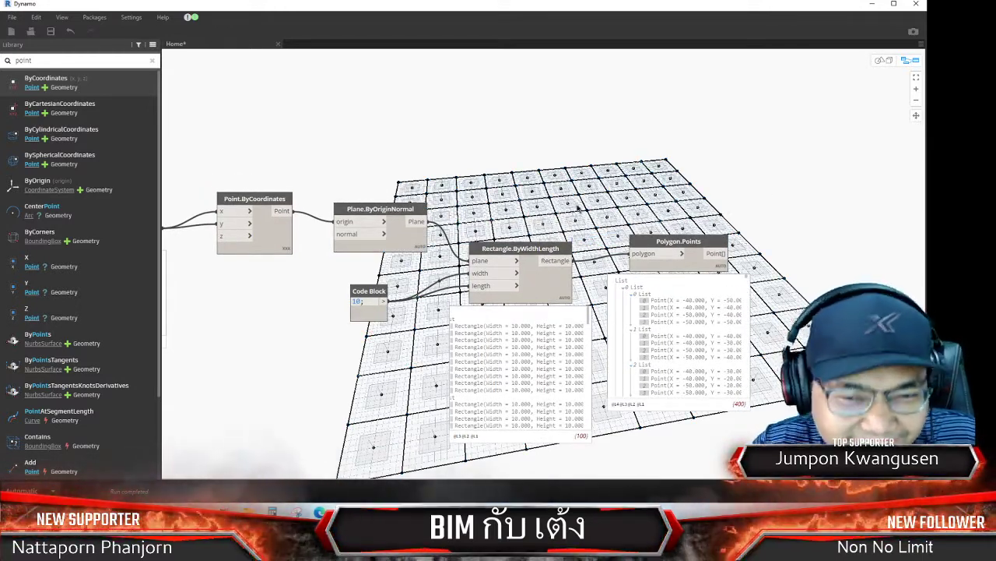
scroll(604, 222, down, 2)
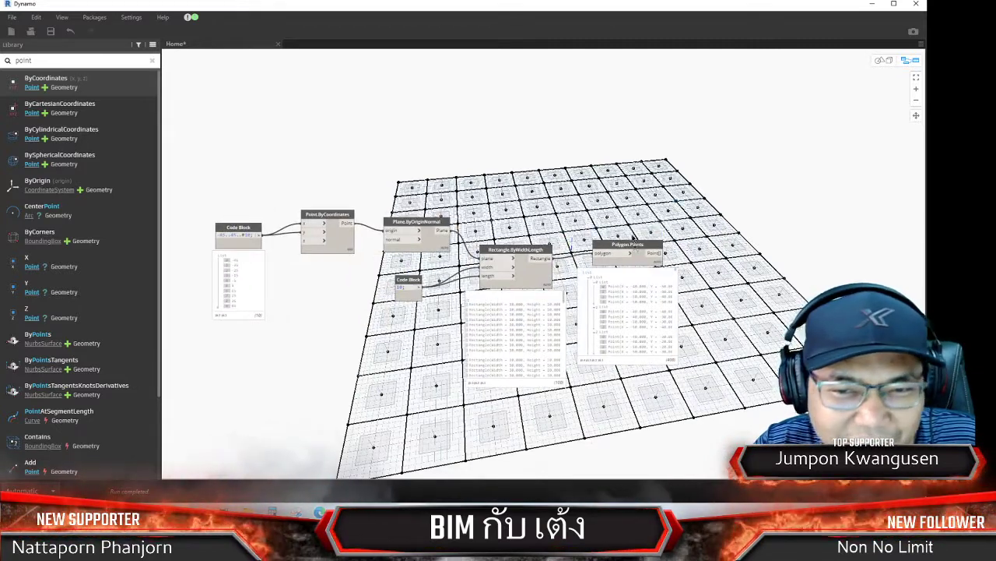
drag(635, 249, 633, 240)
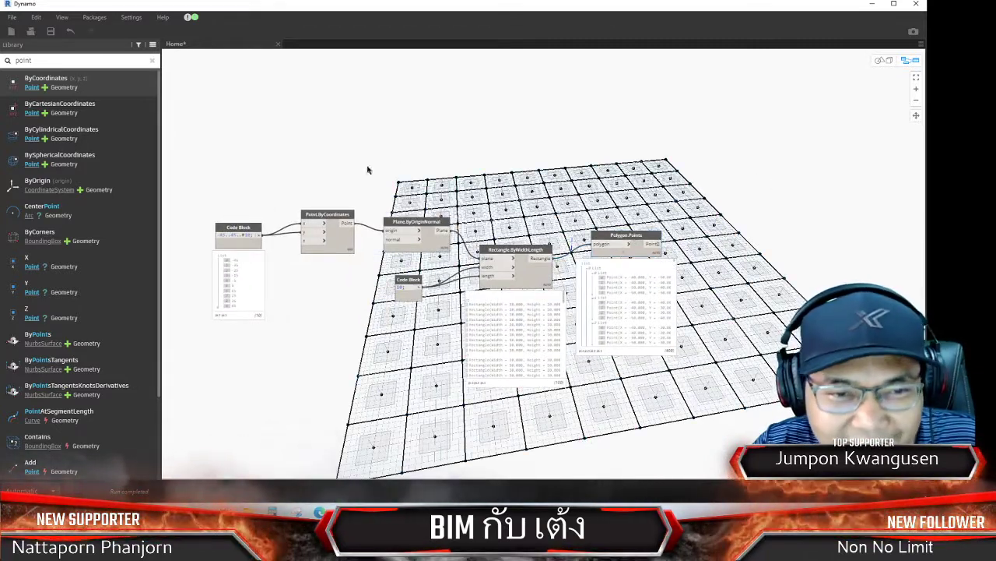
mouse_move(483, 105)
middle_down()
mouse_move(501, 126)
mouse_move(504, 194)
mouse_move(523, 90)
middle_up()
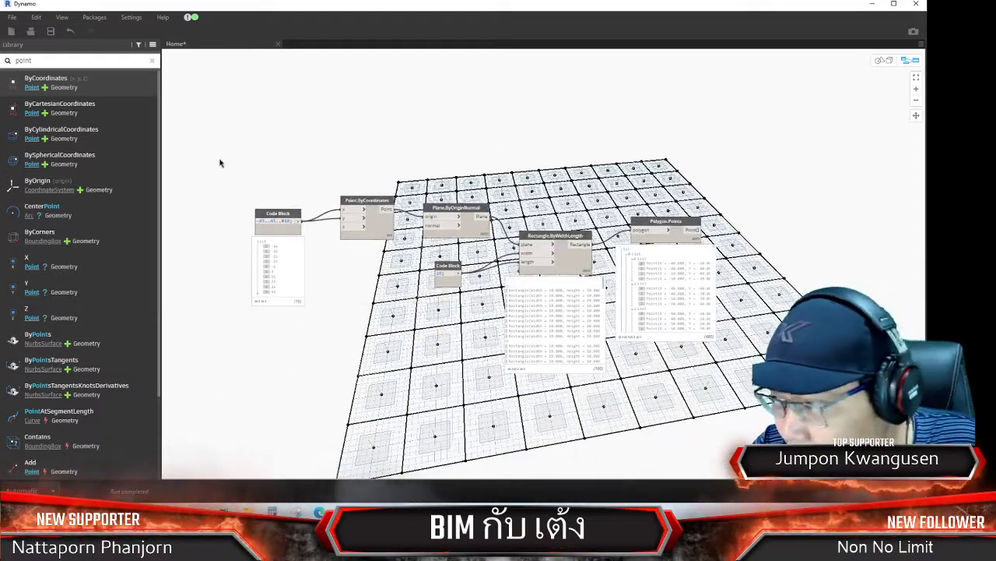
drag(198, 153, 610, 399)
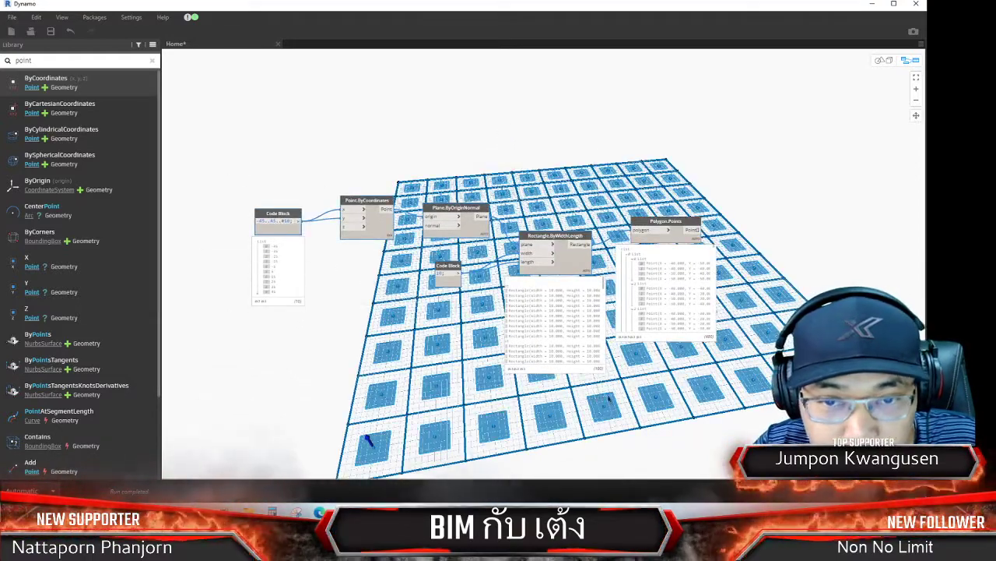
Put the selected grid-building nodes into a new group and drag it down-left
right_click(277, 212)
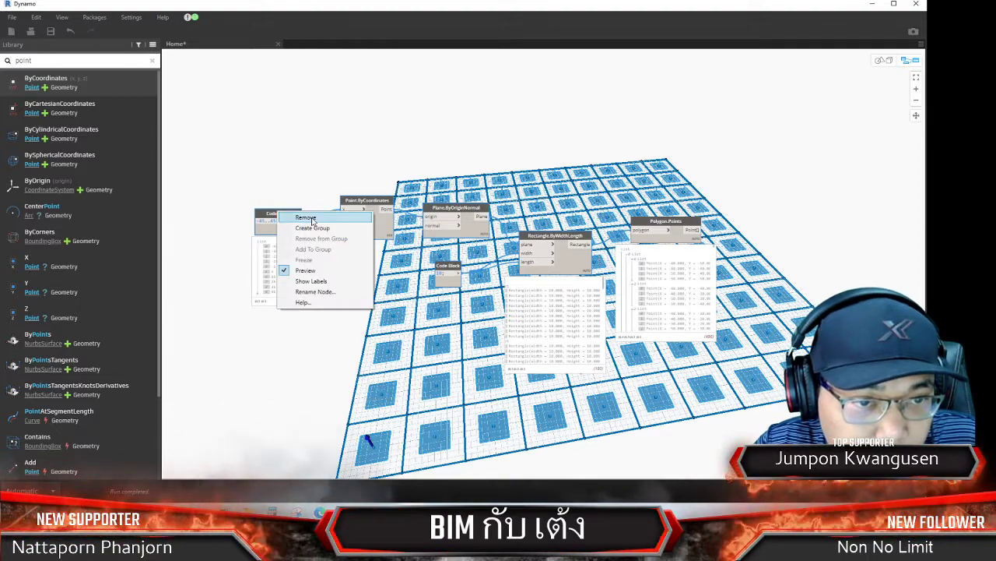
click(307, 225)
drag(334, 187, 308, 296)
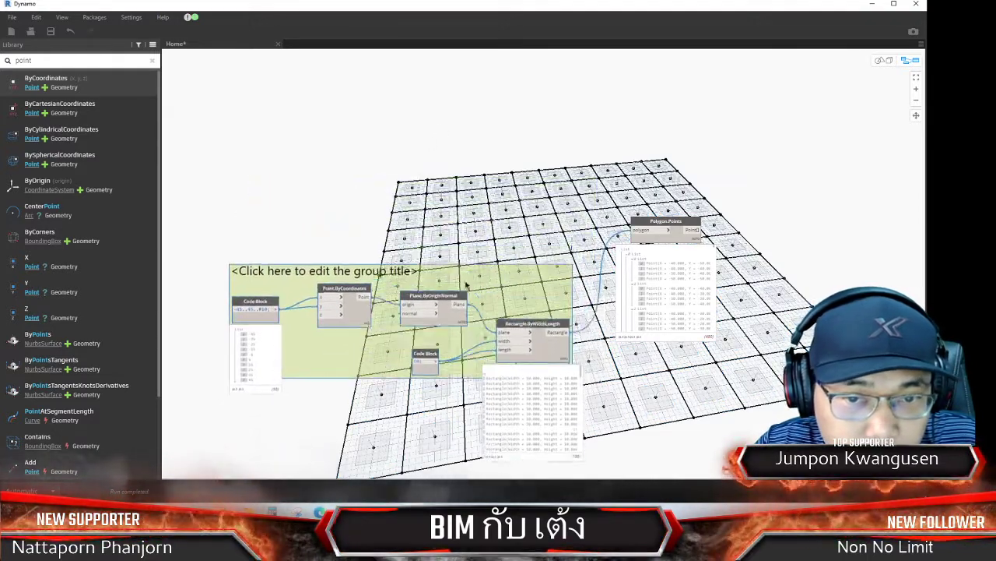
right_click(290, 313)
click(296, 219)
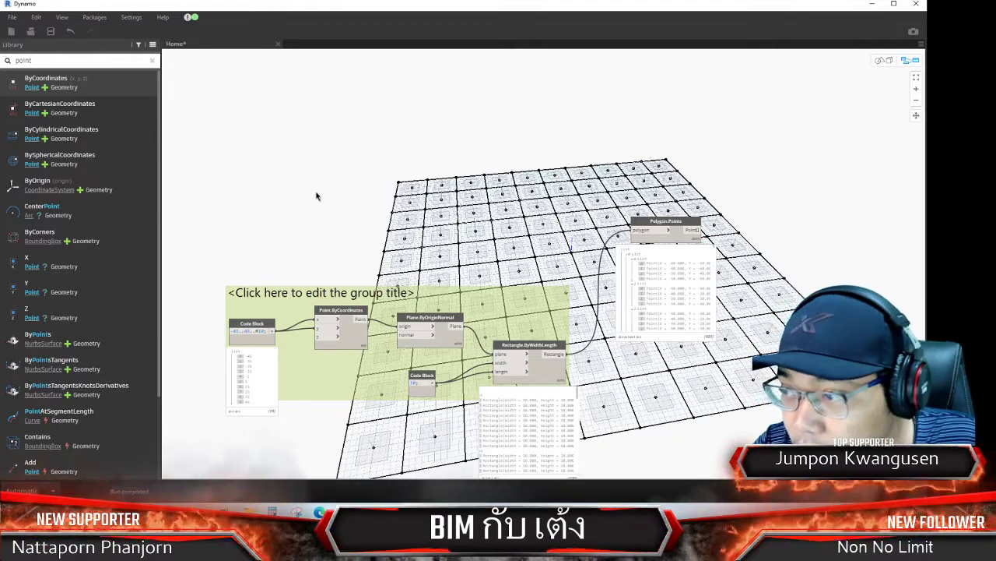
Create a new Code Block on the canvas outside the grid group
double_click(247, 194)
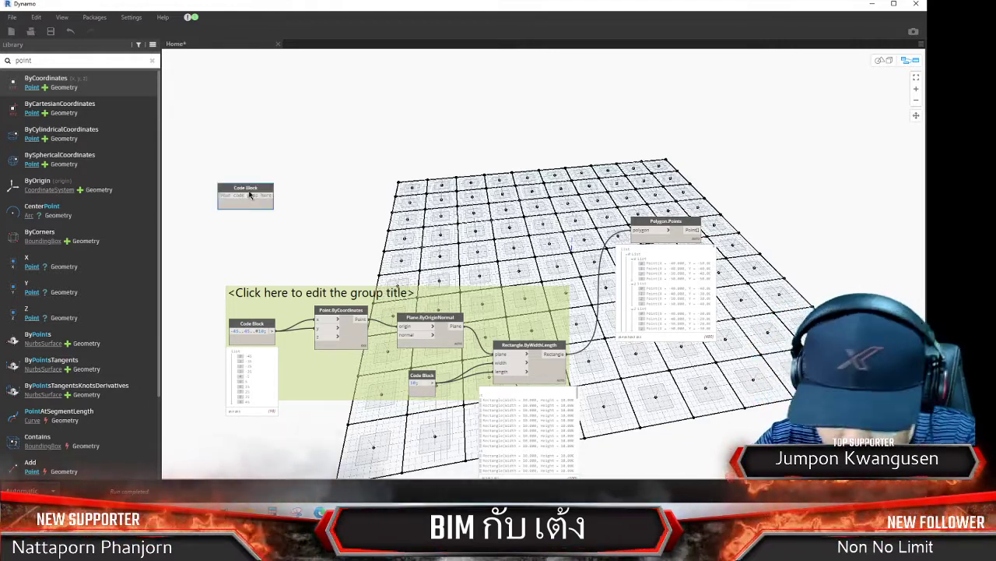
key(Escape)
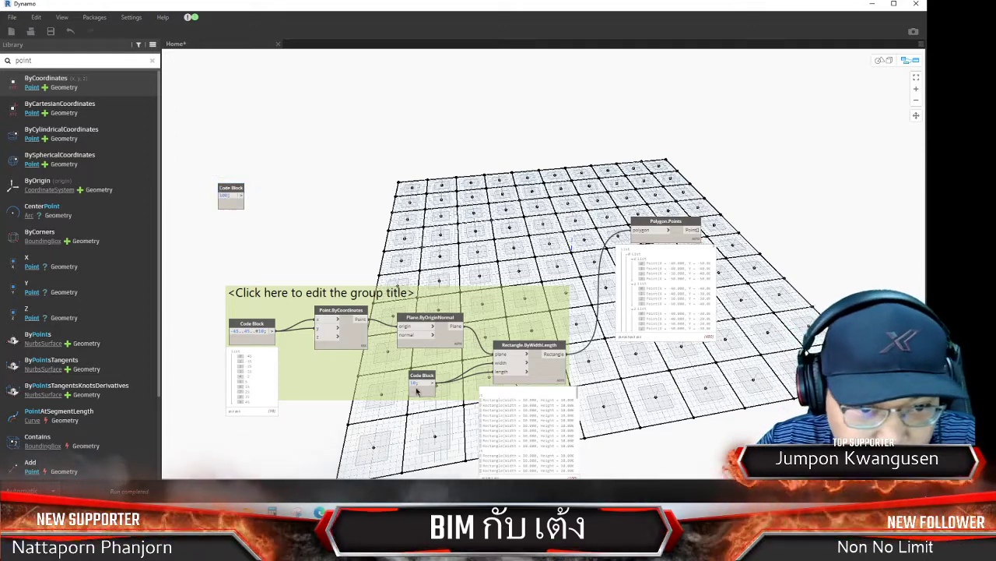
drag(238, 188, 261, 223)
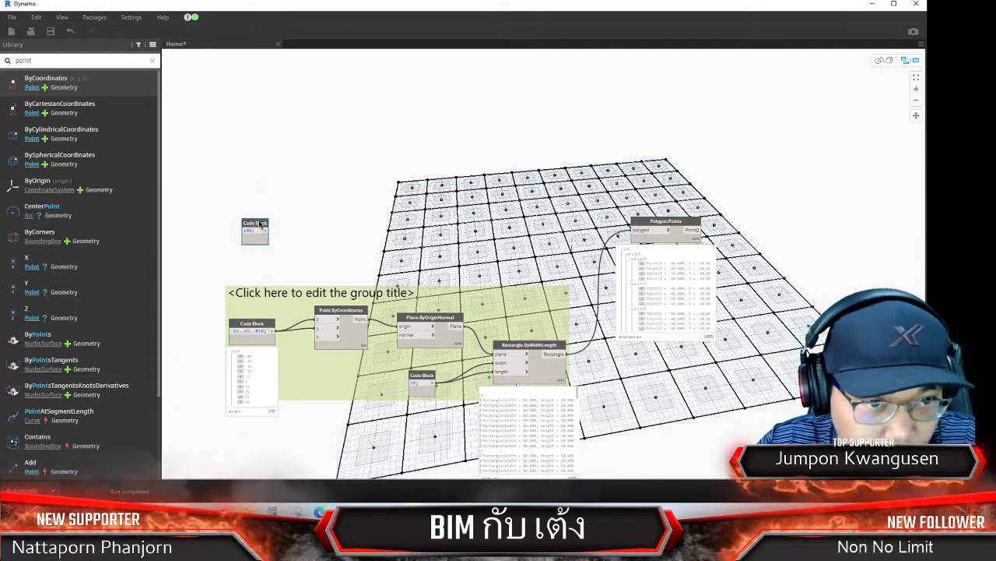
Add a second Rectangle.ByWidthLength with width and length both wired from the new Code Block (100)
right_click(297, 194)
text(Re)
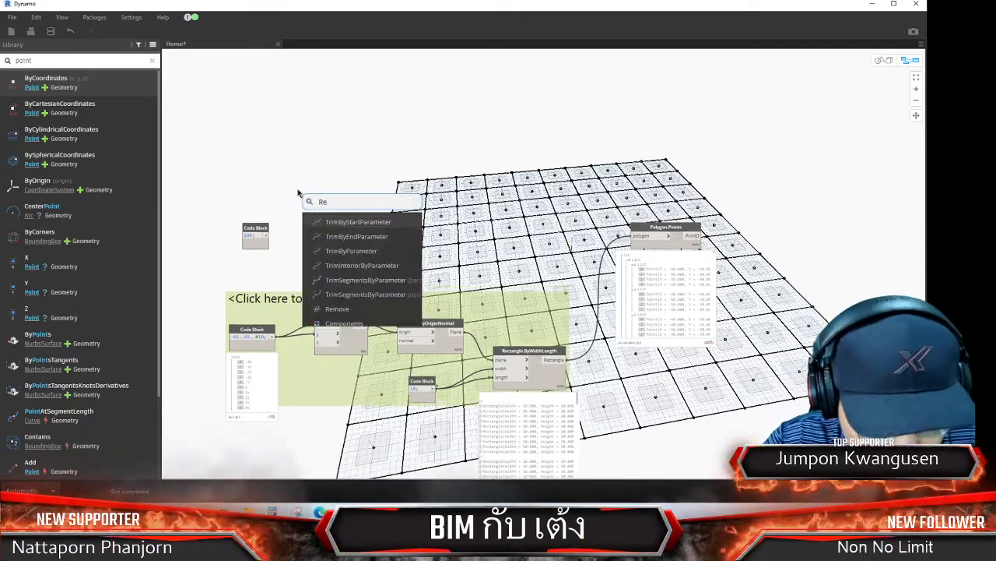
text(ctan)
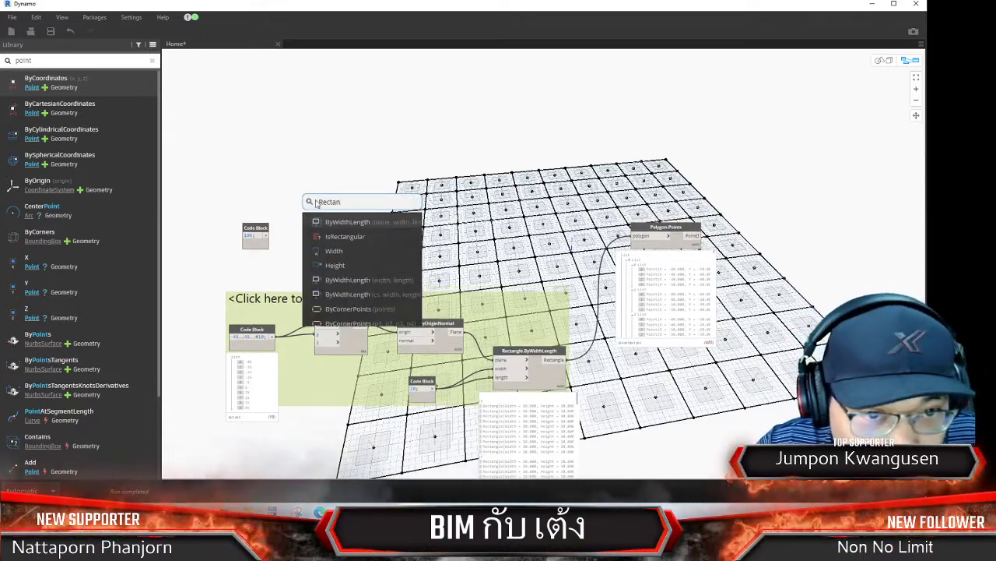
click(362, 280)
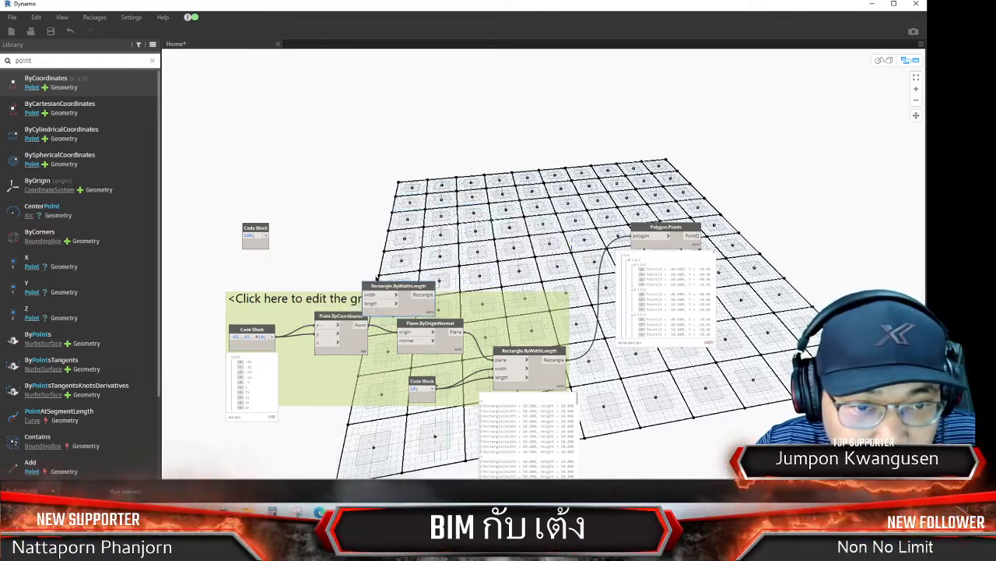
drag(394, 286, 345, 215)
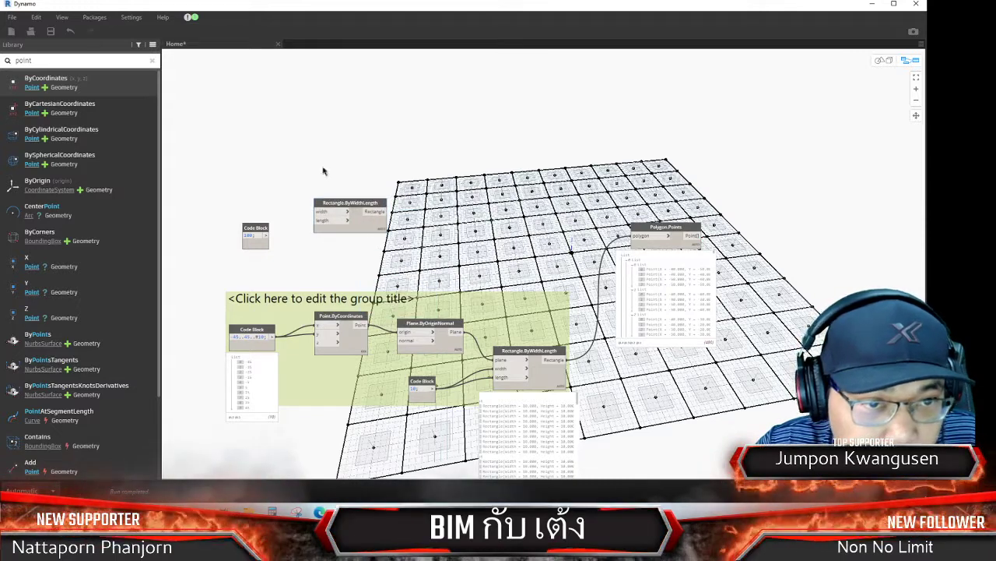
click(312, 225)
click(268, 235)
click(316, 233)
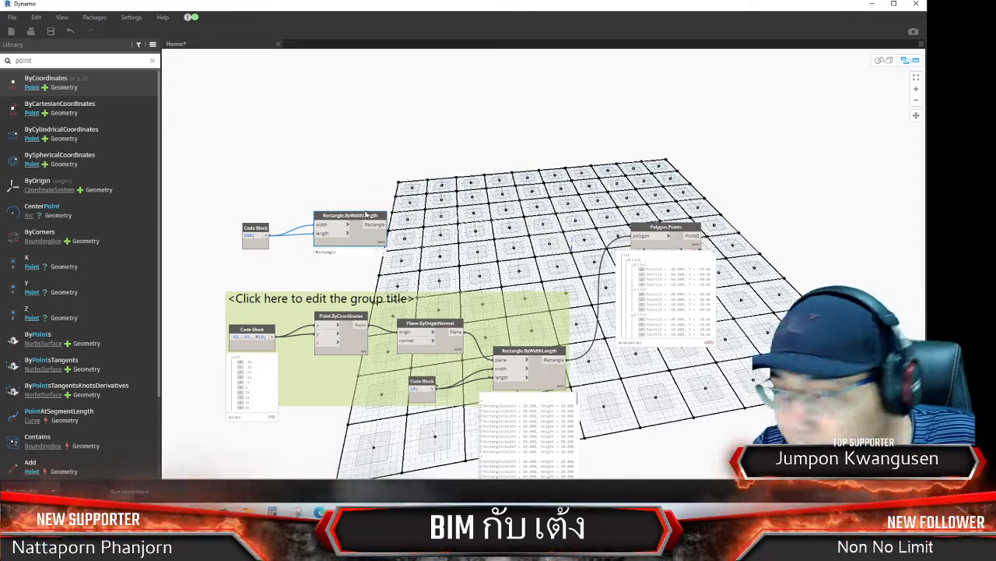
drag(350, 216, 334, 177)
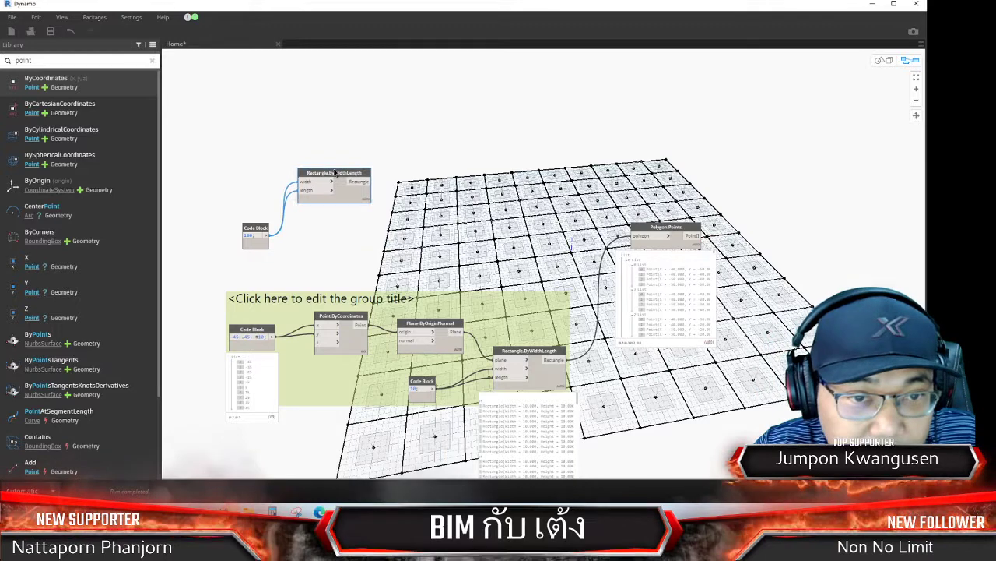
right_click(403, 107)
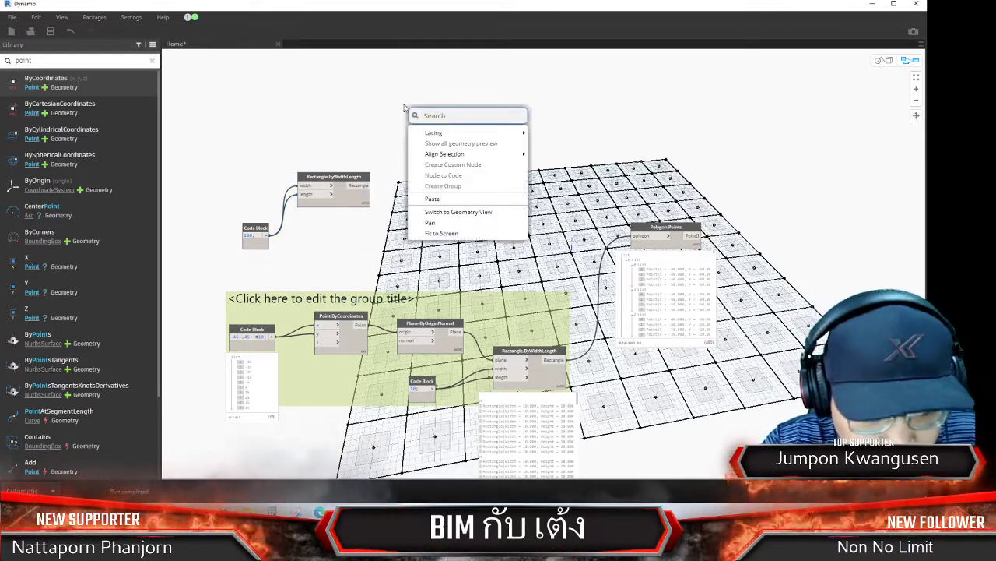
Add a Surface.ByPatch node taking the 100 × 100 rectangle as its closedCurve
text(Surf)
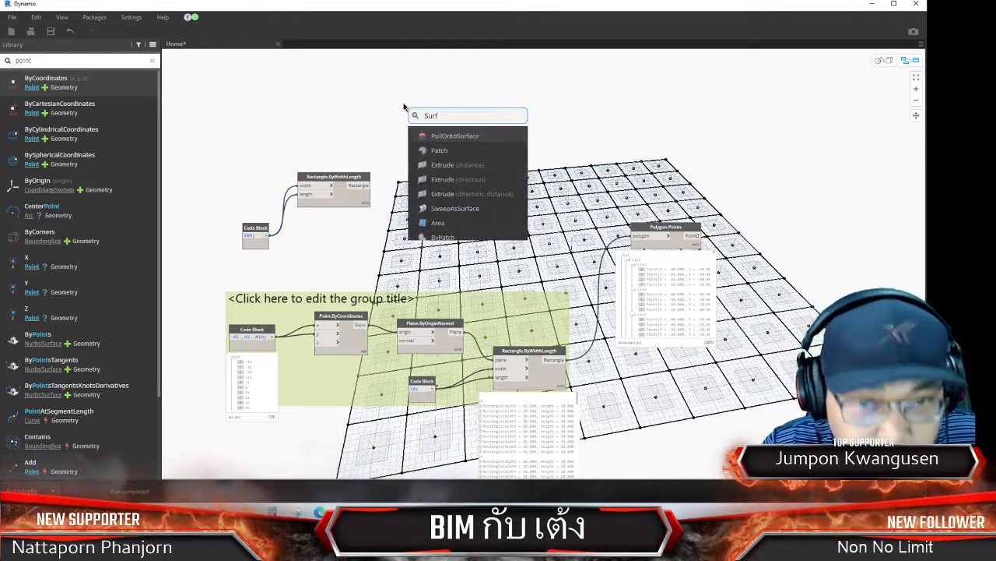
text(ace)
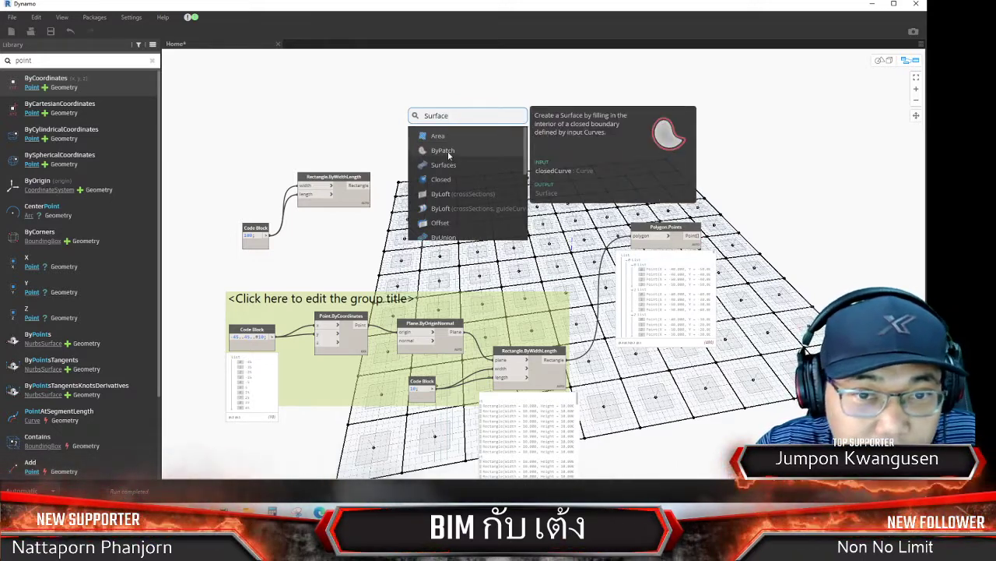
click(448, 151)
drag(502, 159, 456, 185)
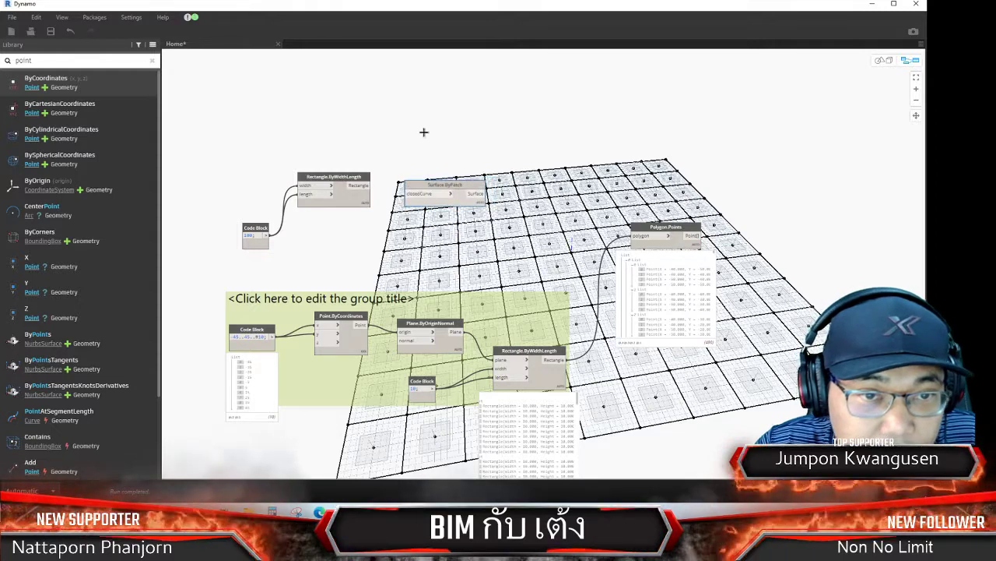
click(407, 193)
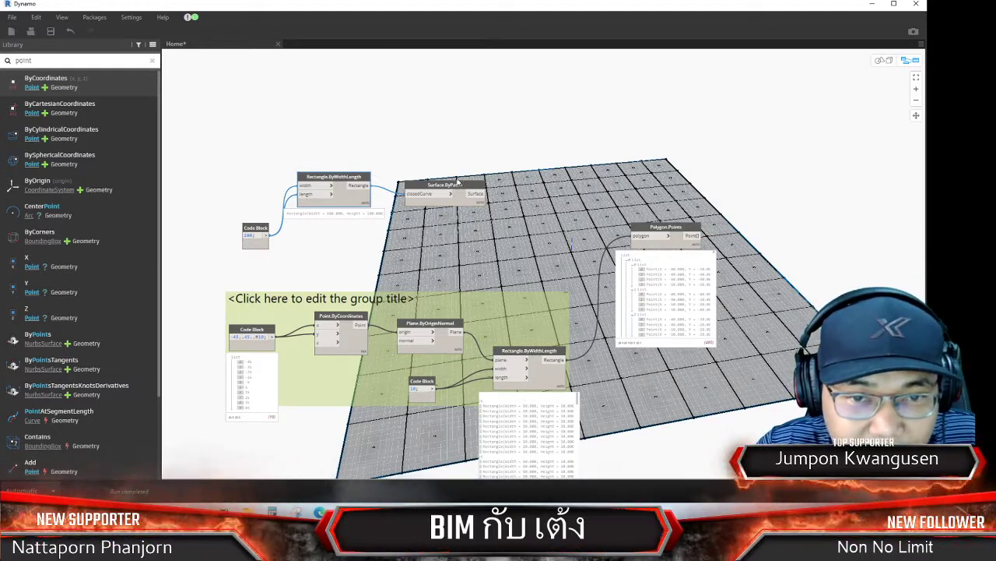
drag(464, 180, 479, 160)
Group the Code Block, rectangle and Surface.ByPatch nodes into a second group
click(552, 120)
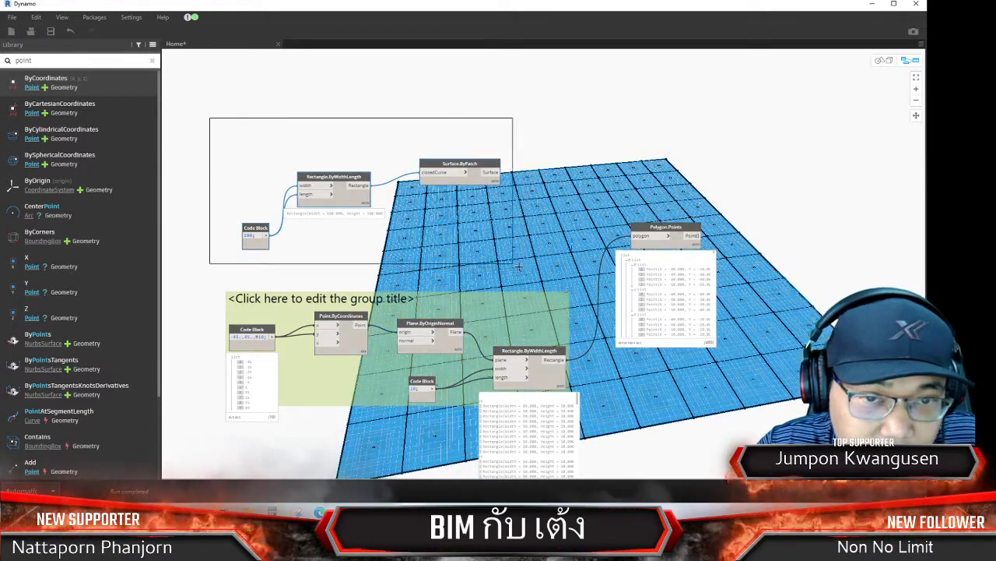
drag(371, 202, 510, 194)
right_click(480, 164)
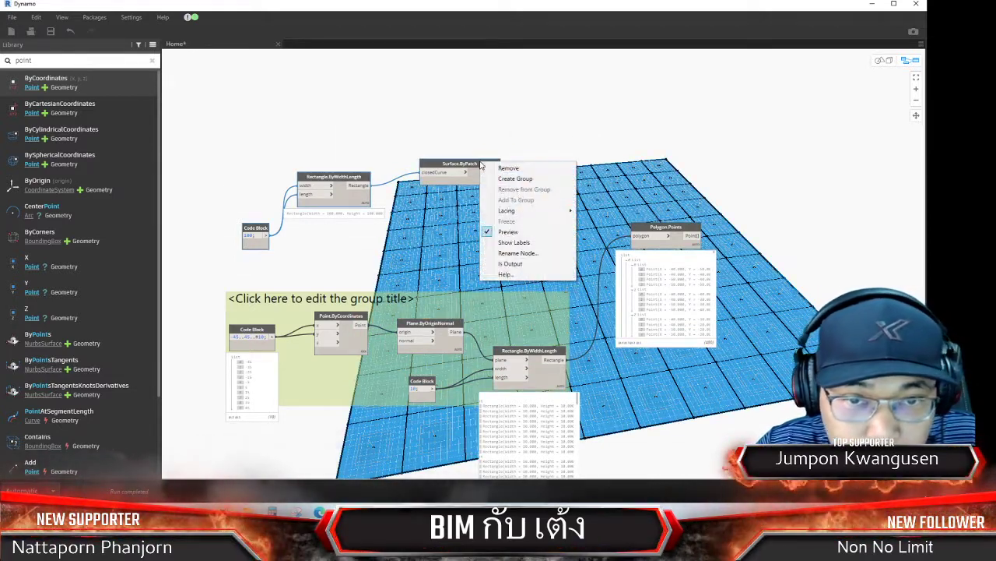
click(523, 173)
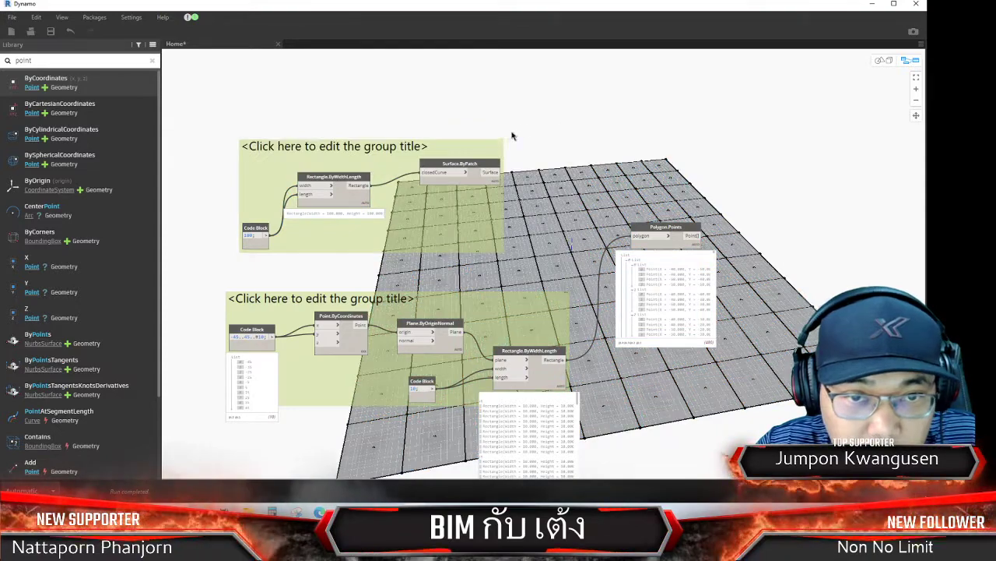
scroll(512, 136, down, 3)
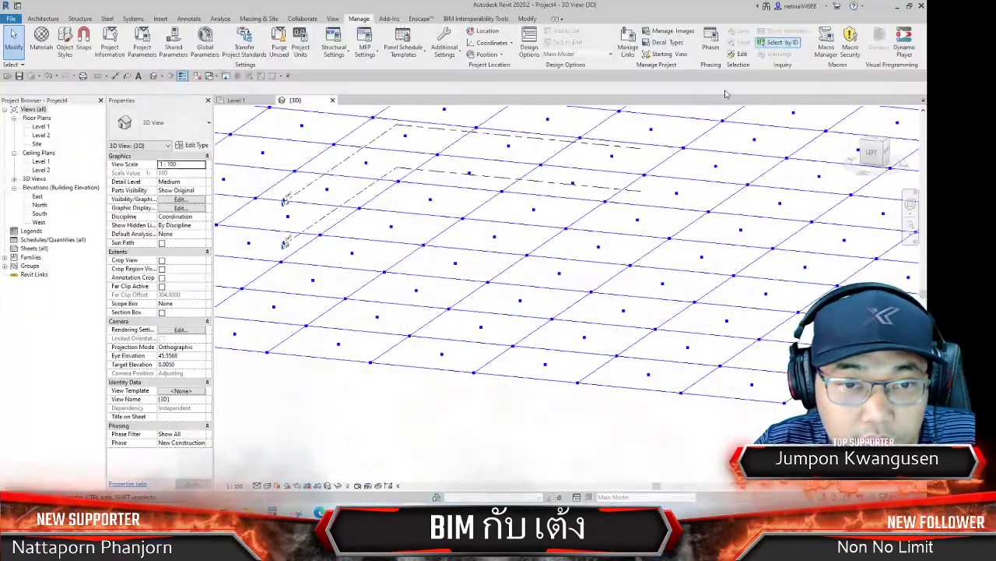
click(298, 512)
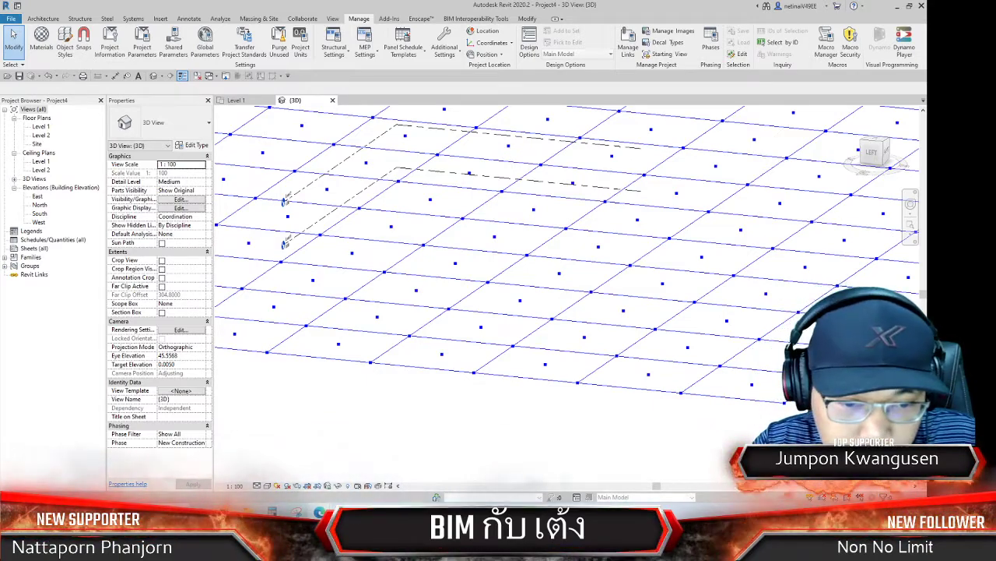
click(556, 447)
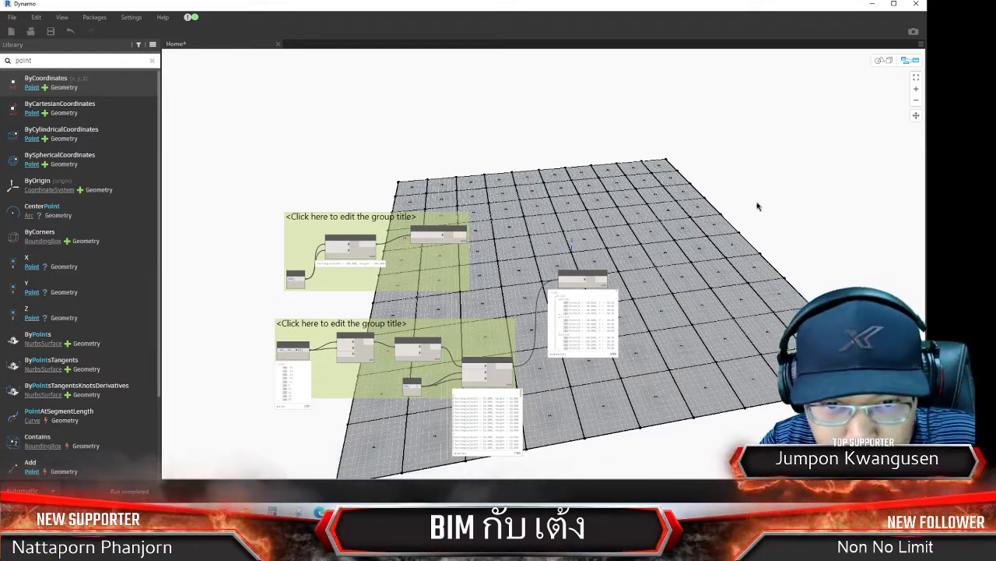
Move the Polygon.Points node lower on the canvas, then switch to the Edge live-stream page
scroll(757, 207, down, 2)
middle_drag(758, 206, 461, 184)
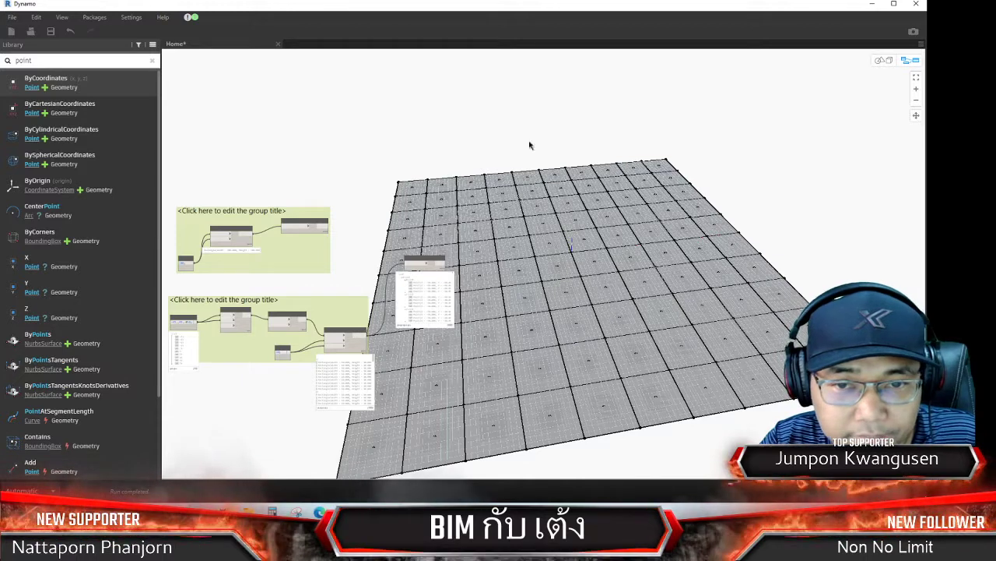
drag(439, 259, 462, 333)
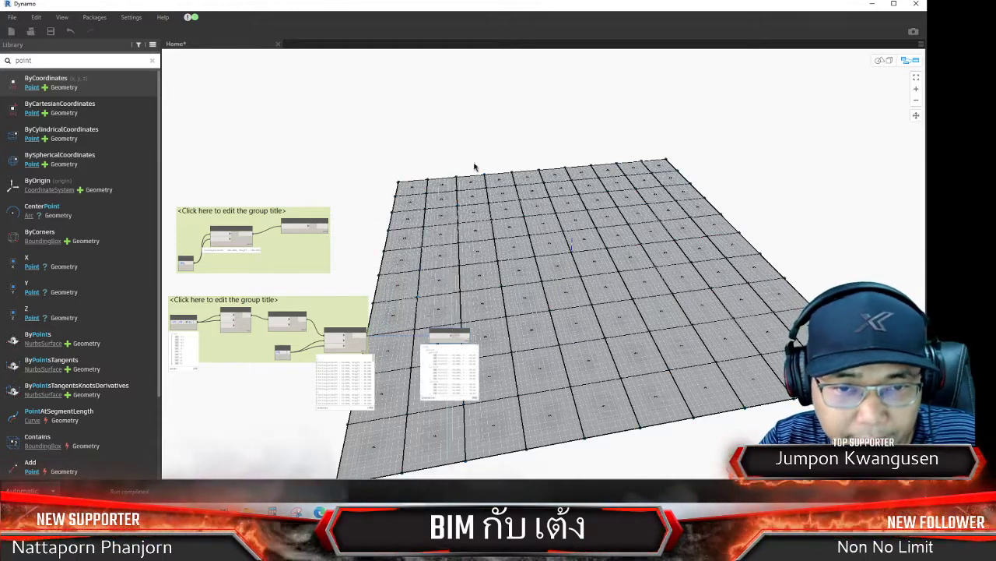
middle_drag(517, 212, 583, 218)
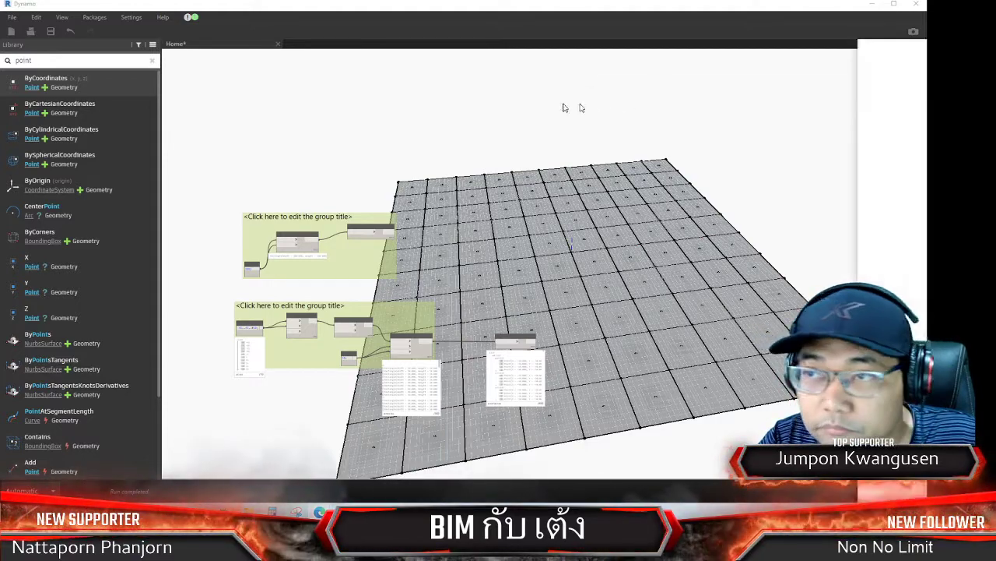
key(alt+Tab)
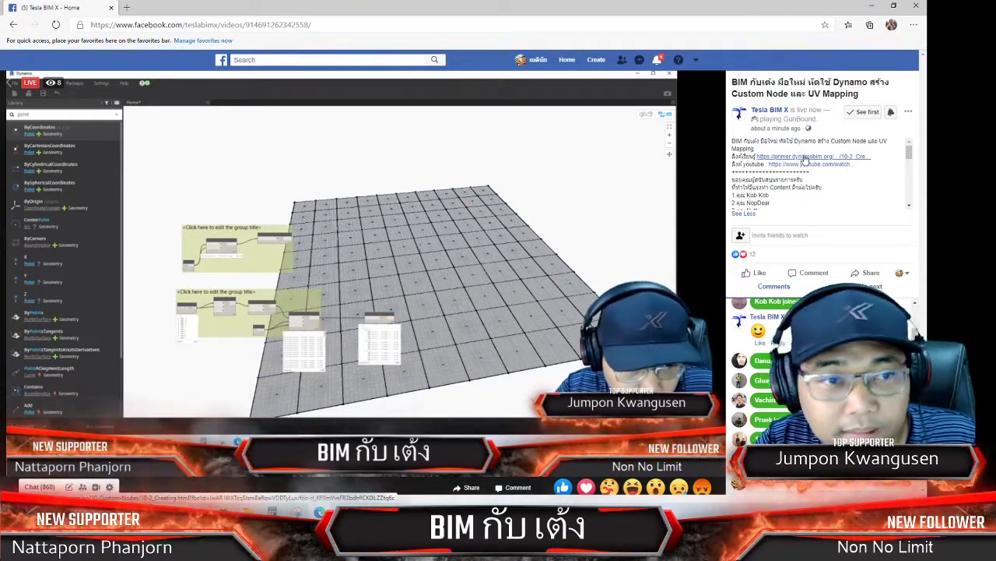
Read the Dynamo Primer's 'Creating a Custom Node from an Existing Graph' section, then return to Dynamo
click(806, 159)
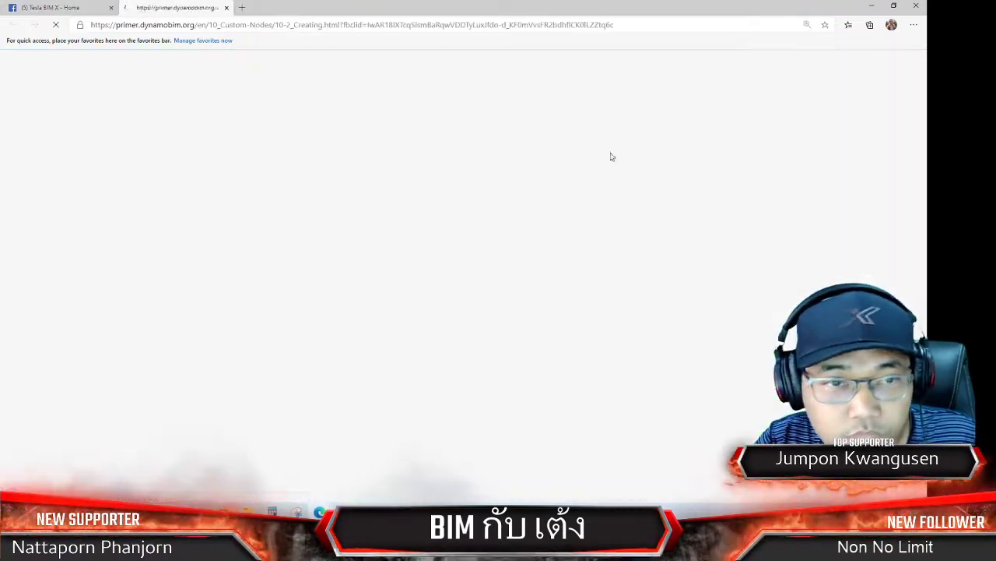
scroll(555, 167, down, 1)
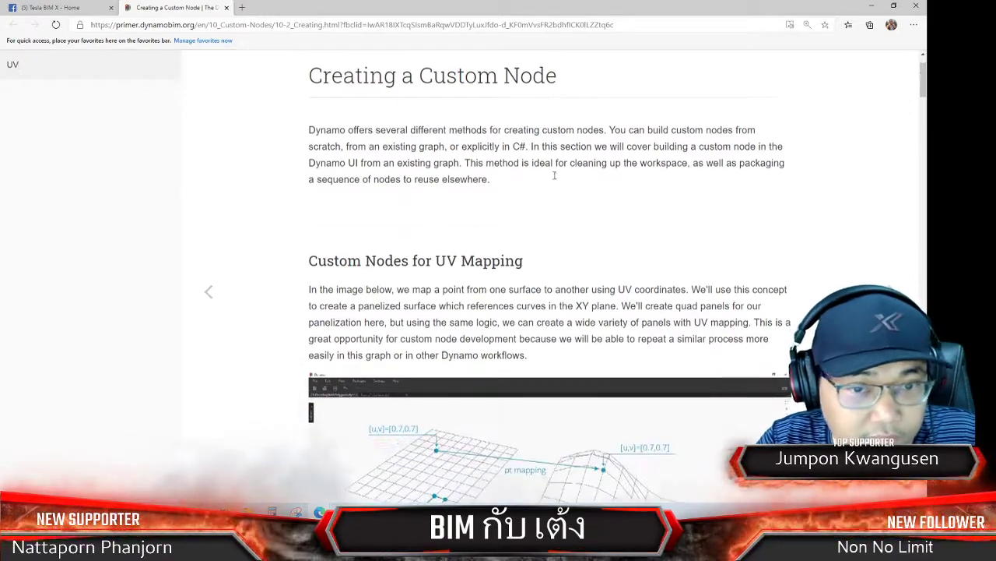
scroll(506, 234, down, 2)
scroll(558, 189, down, 1)
scroll(560, 187, down, 2)
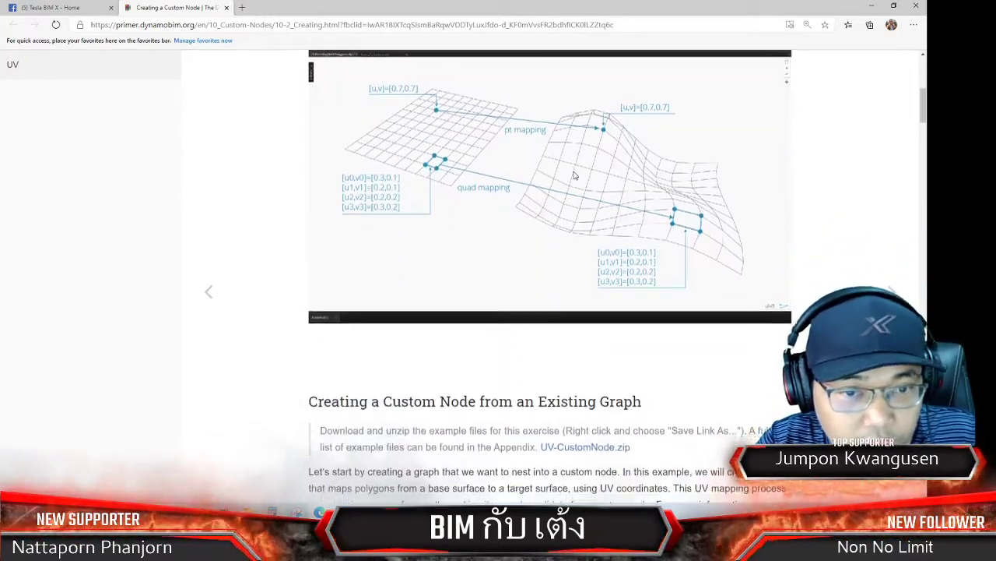
scroll(564, 183, down, 5)
scroll(574, 177, up, 1)
scroll(574, 176, up, 1)
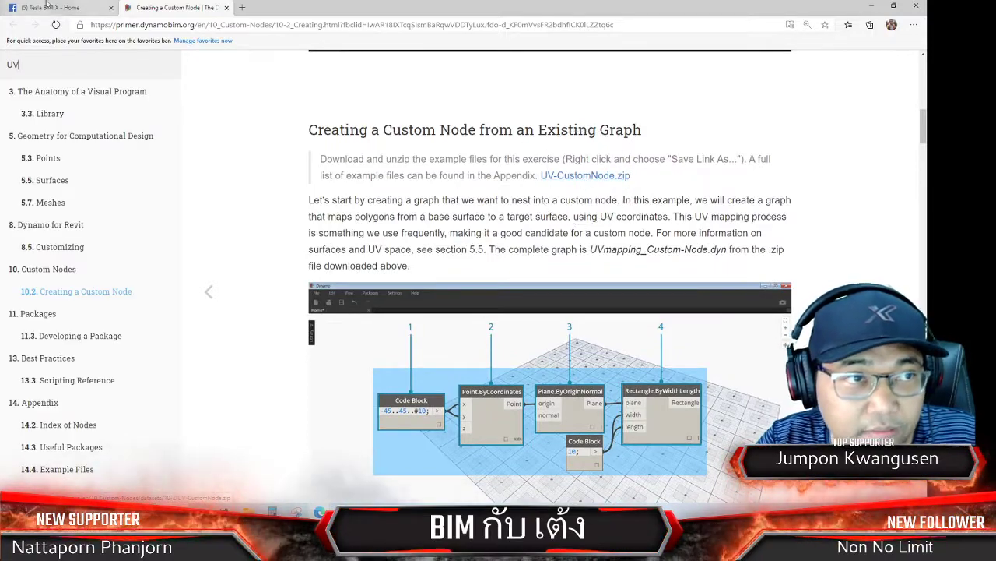
click(873, 6)
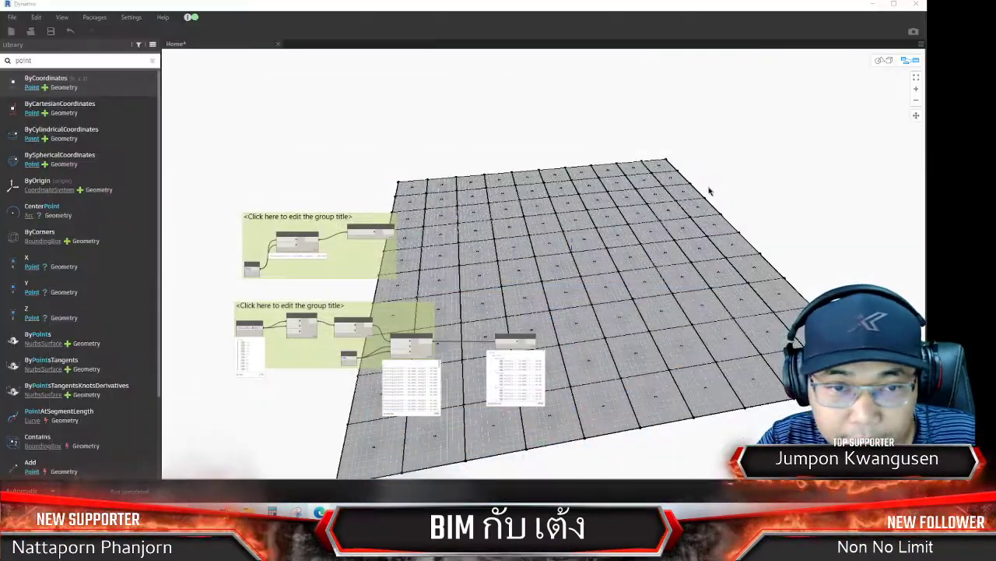
Search the library for 'Path' and place a File Path node at the canvas top-left
scroll(459, 252, up, 2)
mouse_move(637, 208)
middle_down()
mouse_move(553, 234)
mouse_move(579, 244)
middle_up()
scroll(553, 234, up, 2)
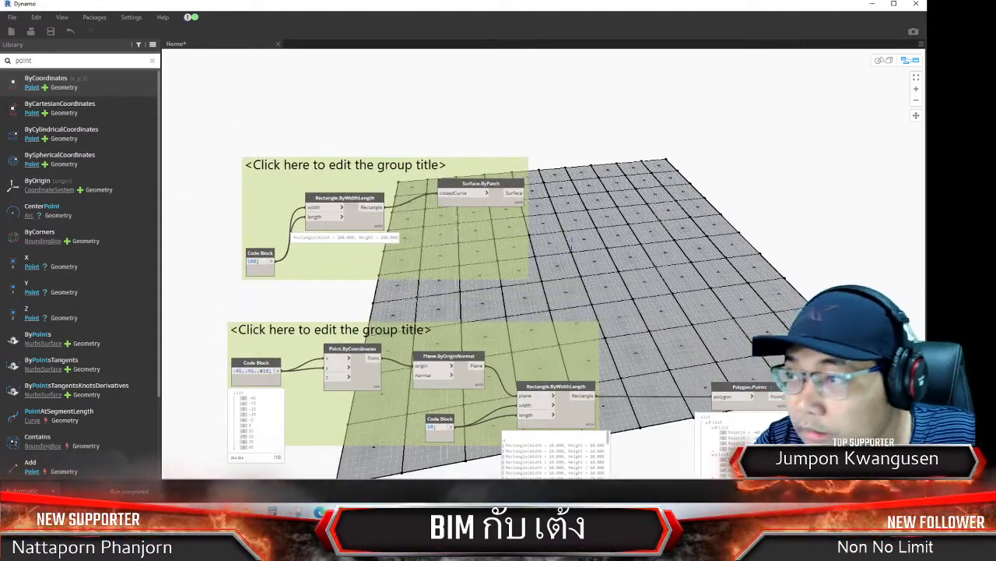
click(151, 61)
text(File)
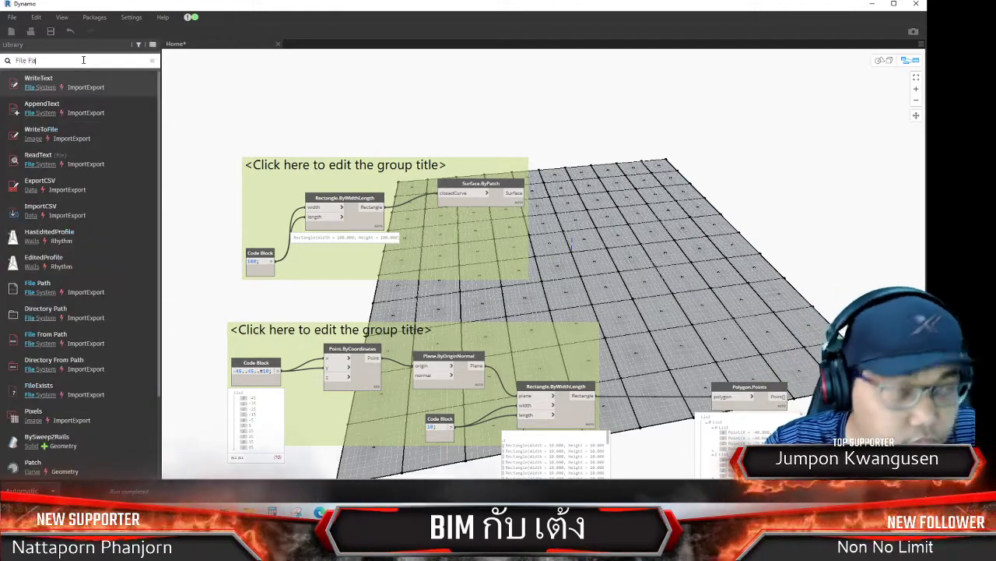
text(Path)
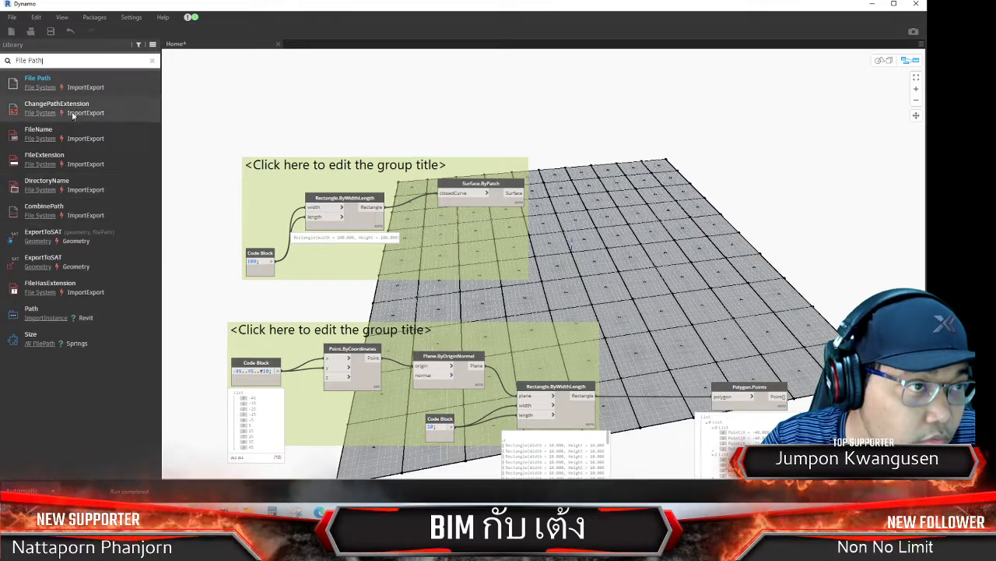
click(78, 89)
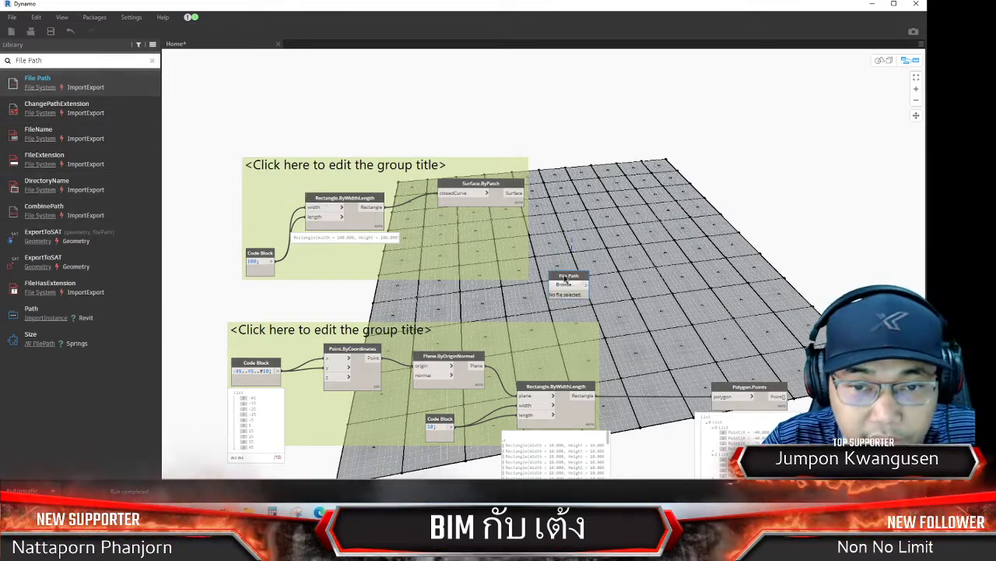
drag(566, 281, 267, 88)
Browse from the File Path node to D:'s 1.Streamming File\13.Dynamo Mapping Surface folder
click(265, 92)
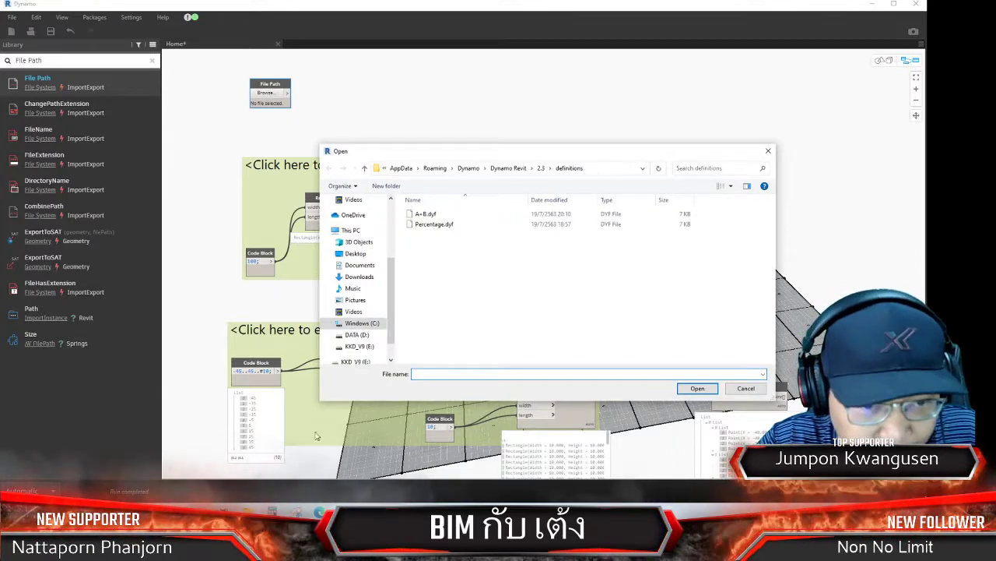
click(320, 512)
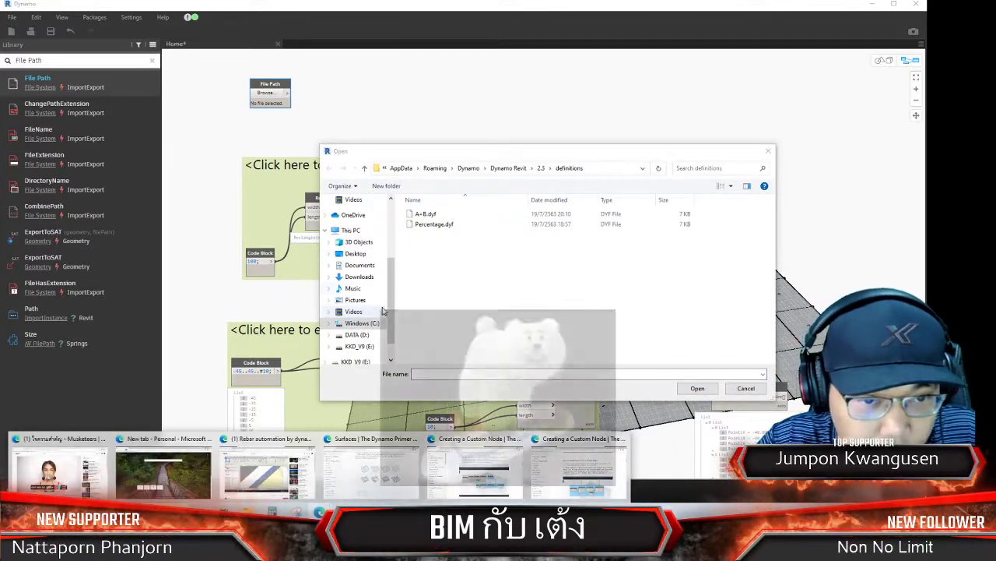
click(355, 253)
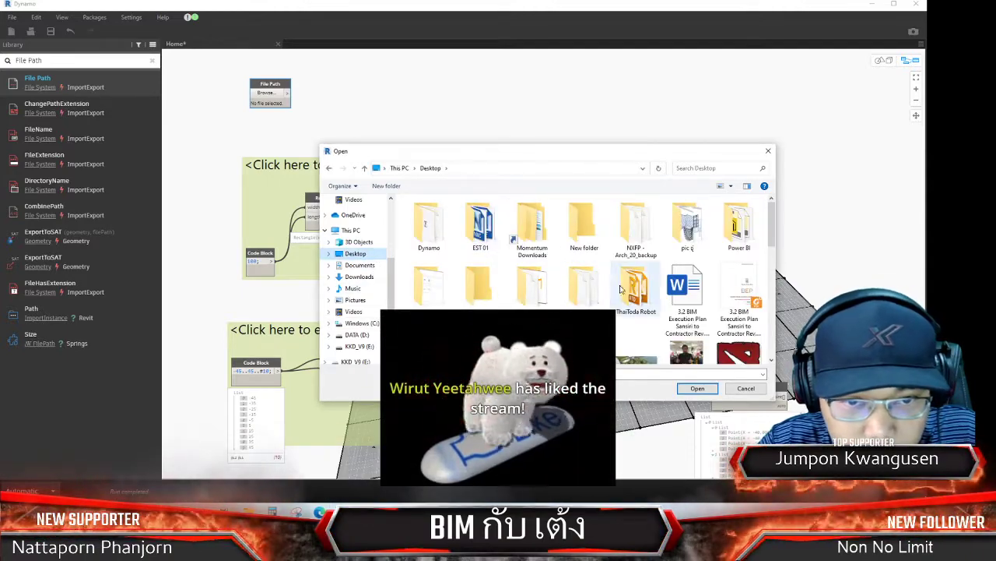
double_click(432, 226)
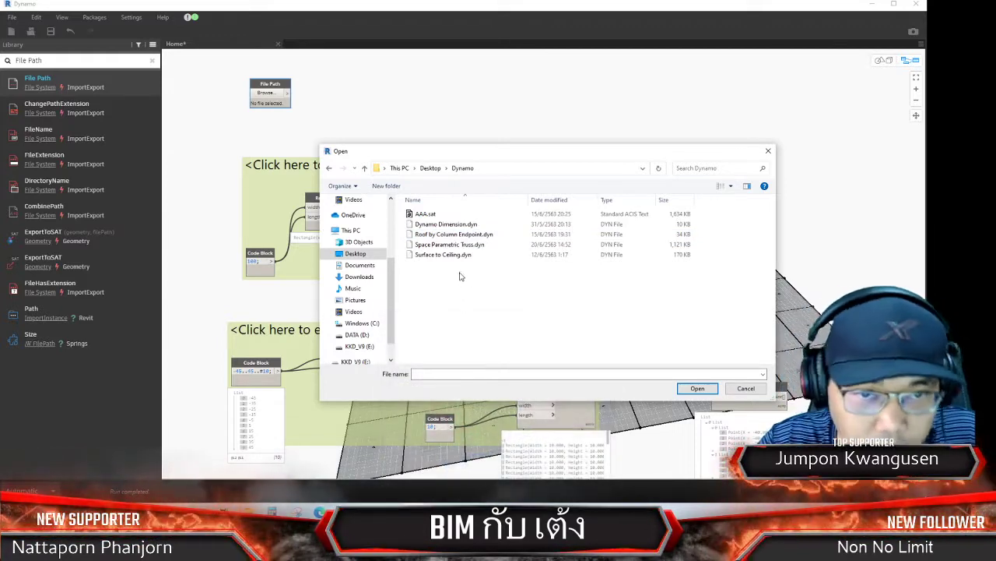
click(431, 168)
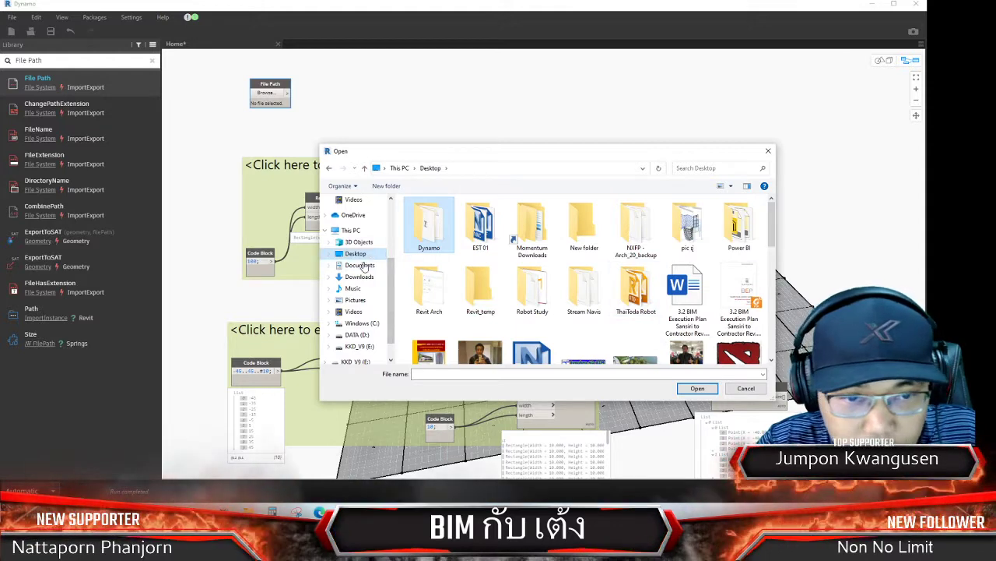
click(362, 335)
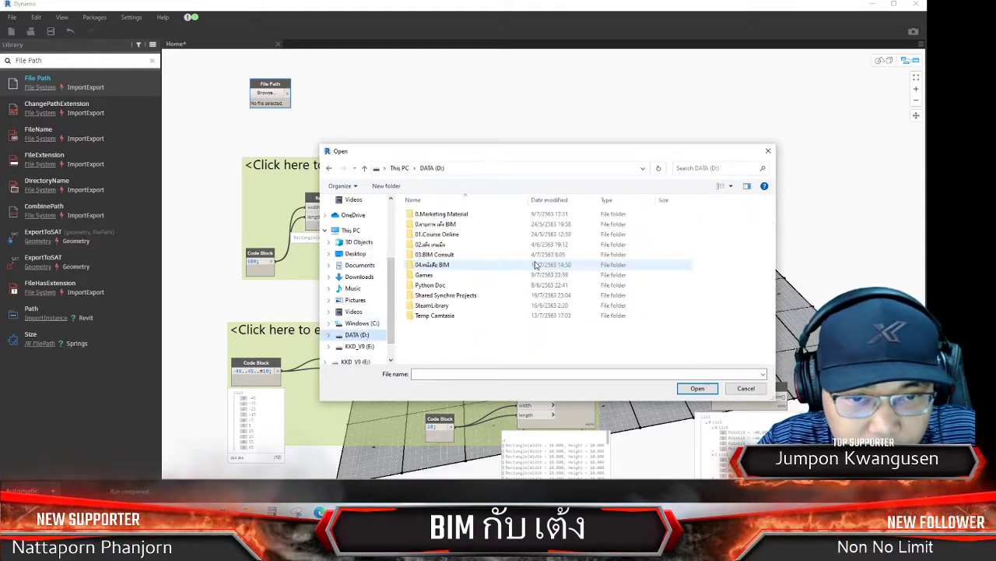
double_click(455, 224)
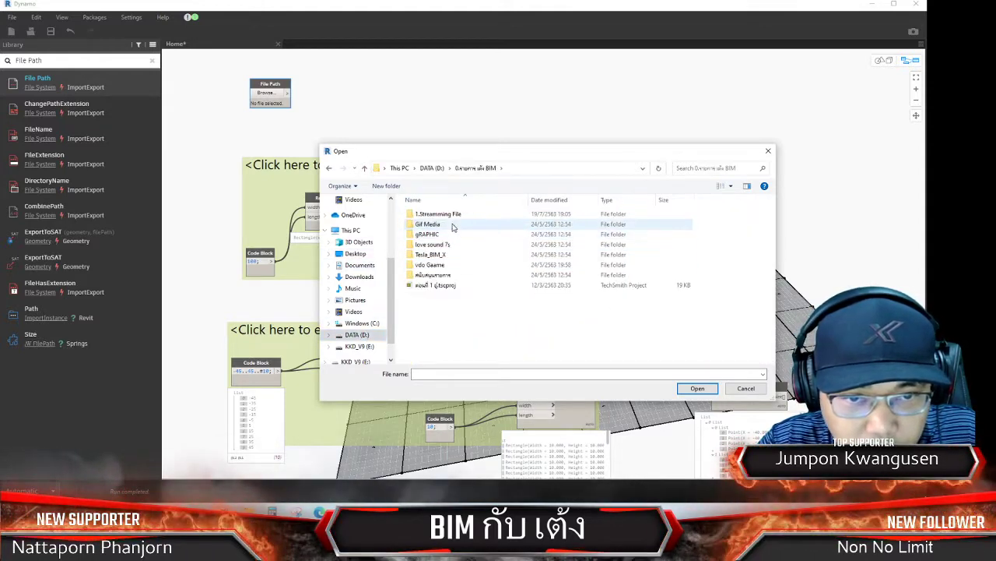
double_click(459, 216)
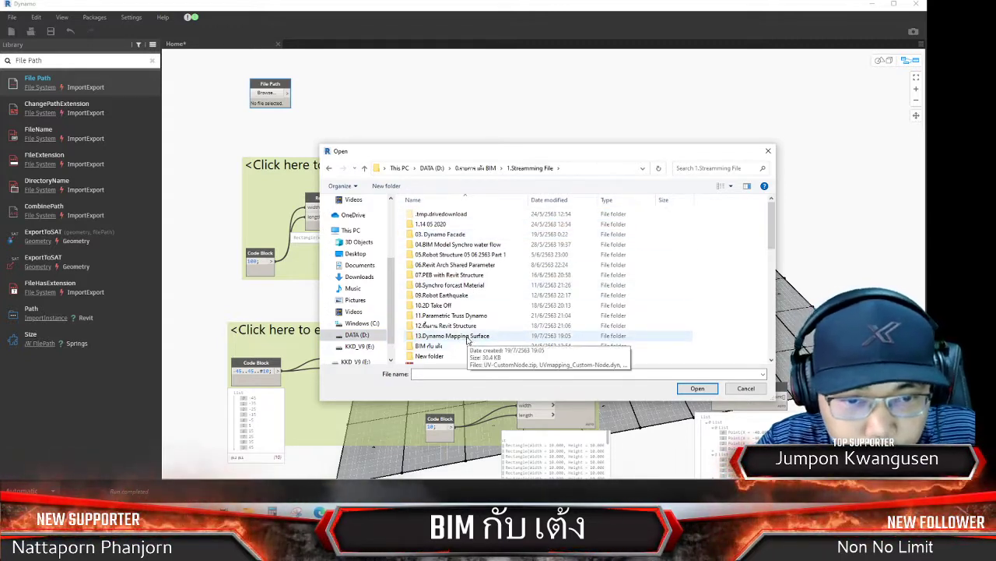
double_click(467, 337)
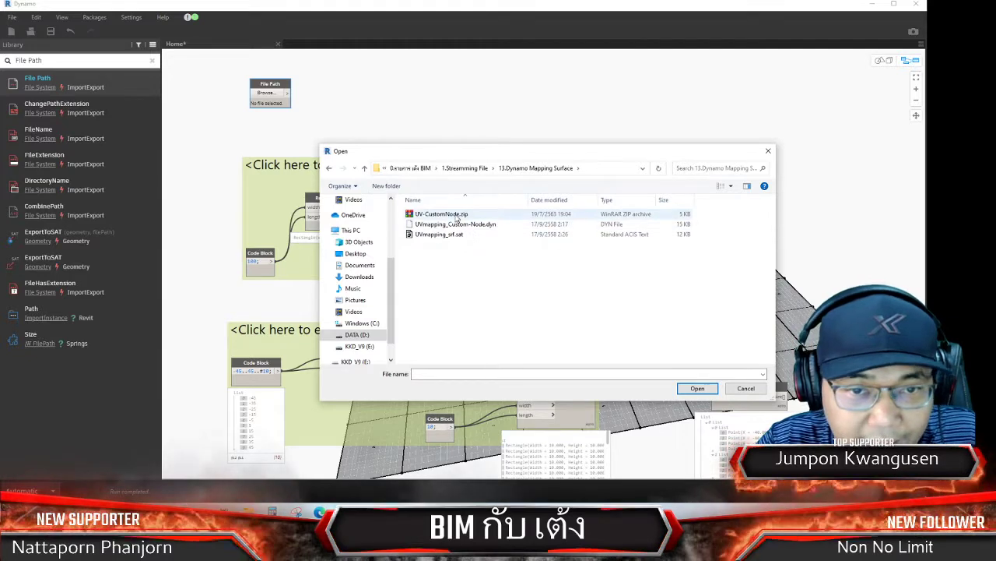
Extract UV-CustomNode.zip there and set UVmapping_srf.sat as the File Path
click(444, 215)
click(448, 216)
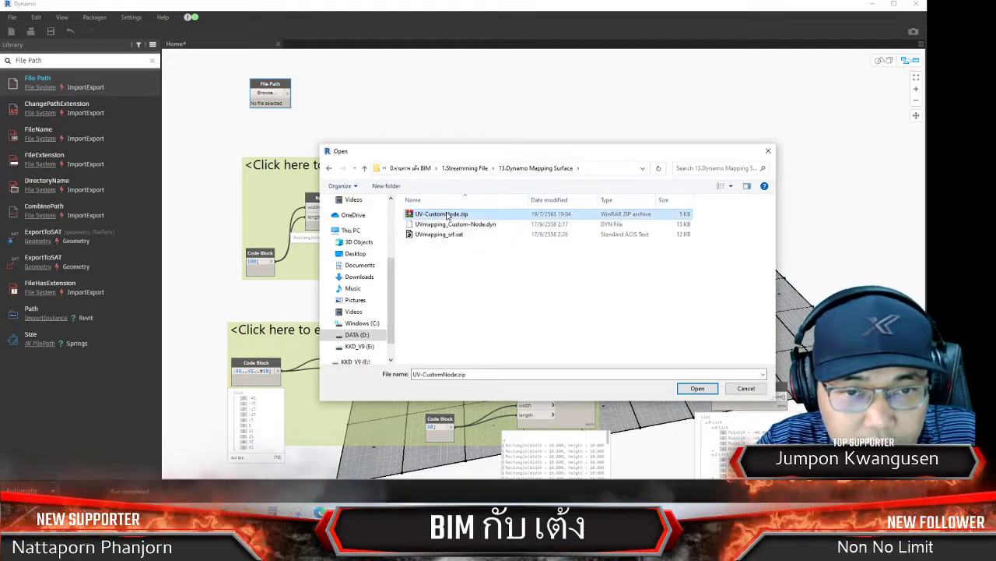
right_click(446, 212)
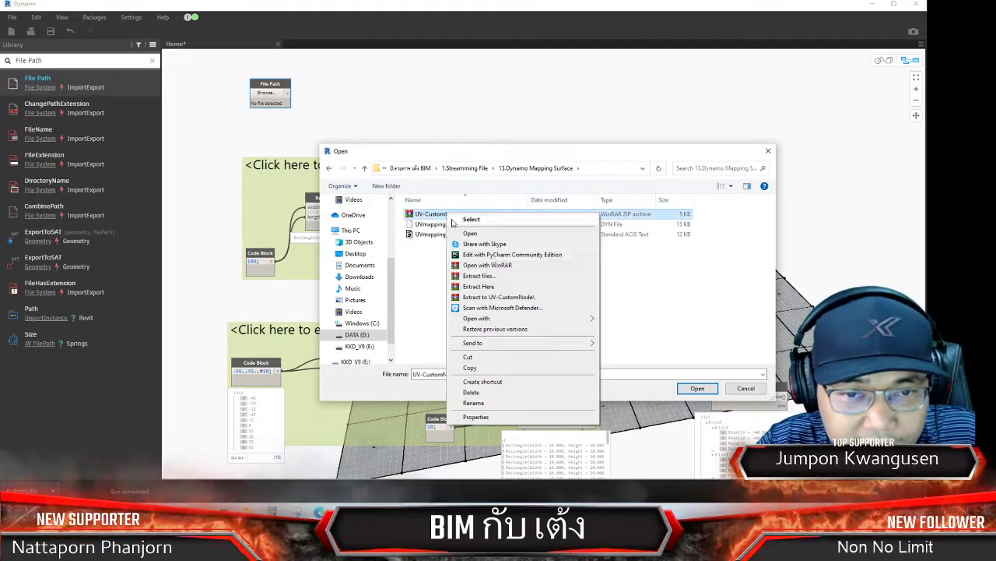
click(457, 276)
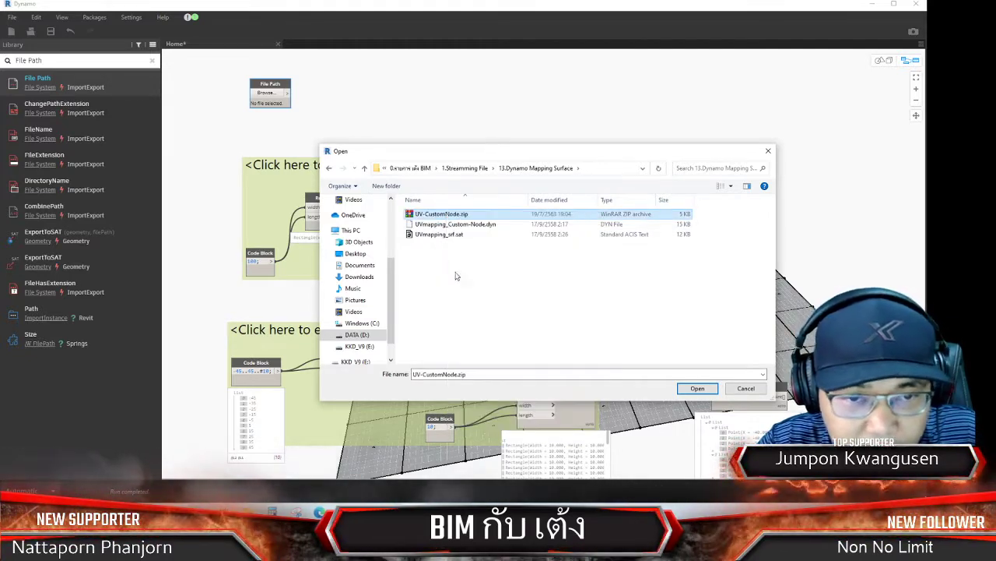
click(488, 224)
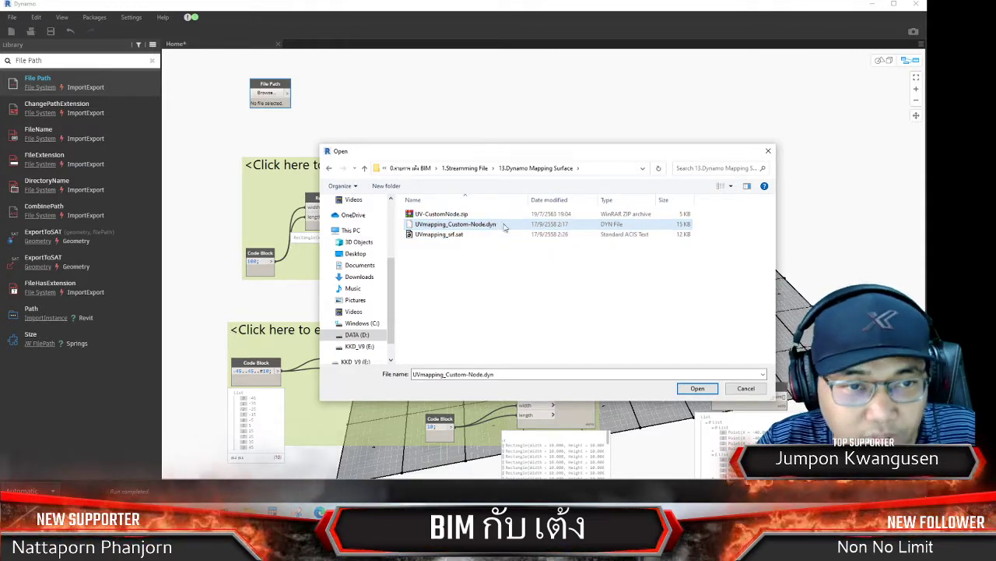
click(457, 237)
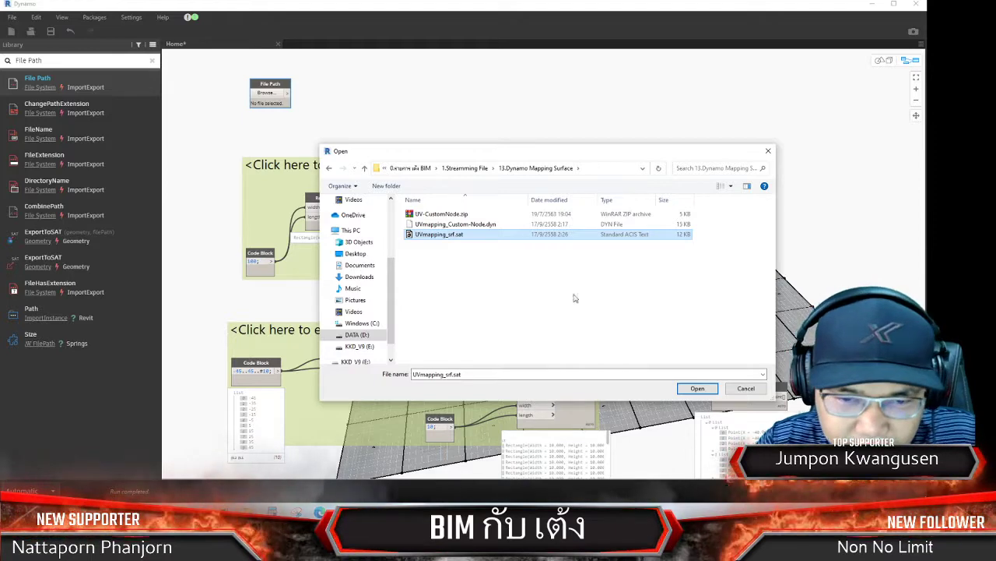
click(698, 388)
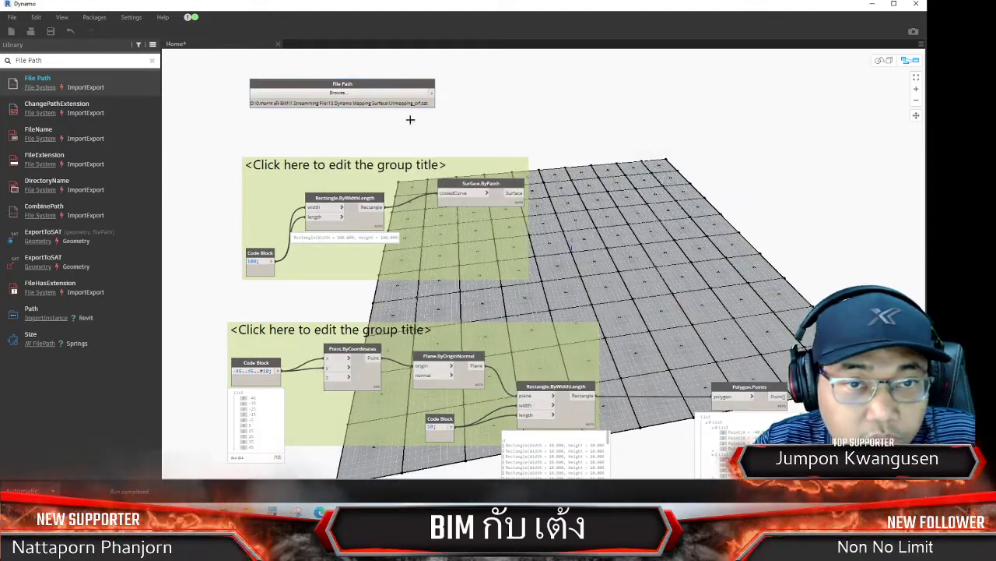
Add a Geometry.ImportFromSAT node beside File Path, wiring the path into its file input
right_click(543, 89)
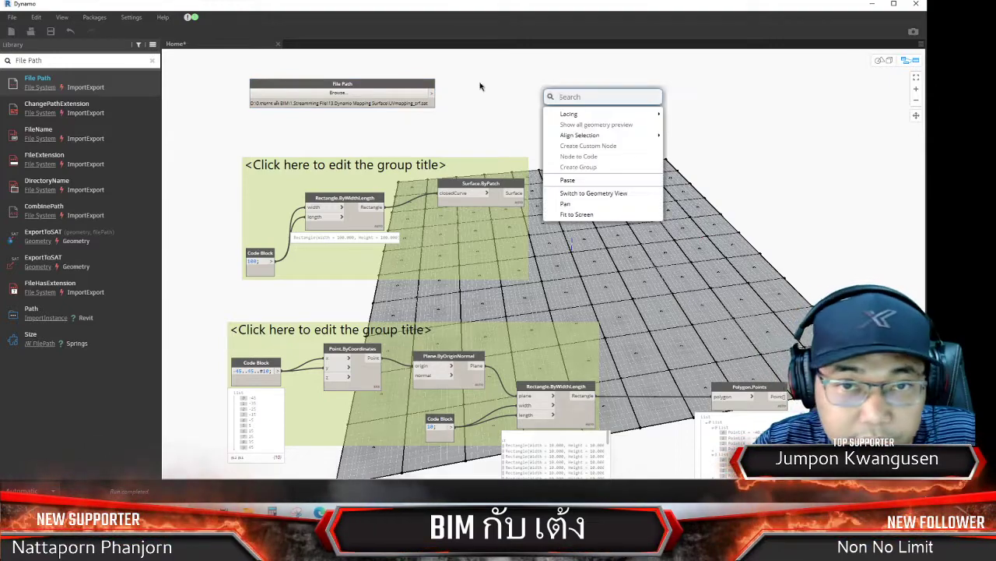
text(Geo)
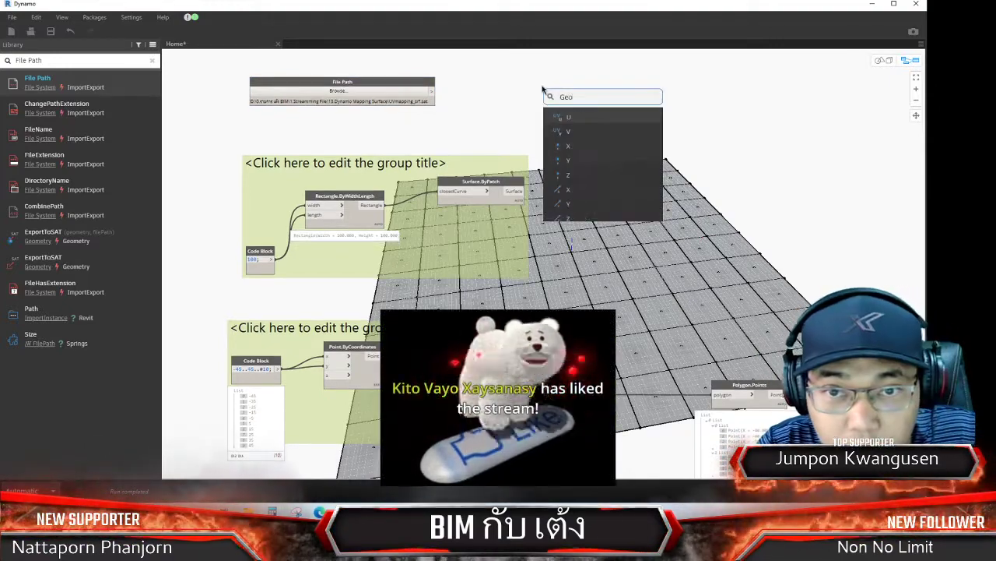
text(metry)
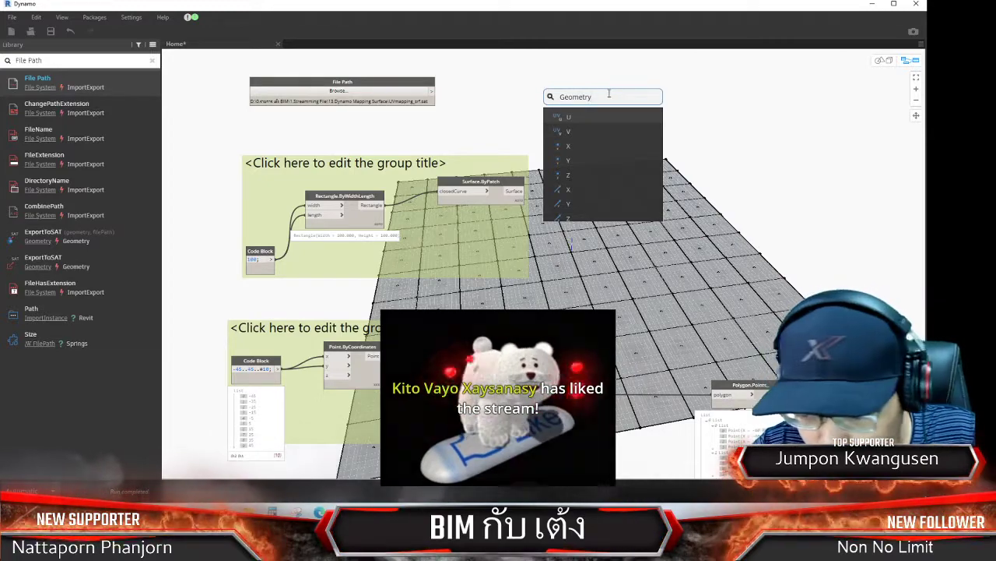
text(.Imp)
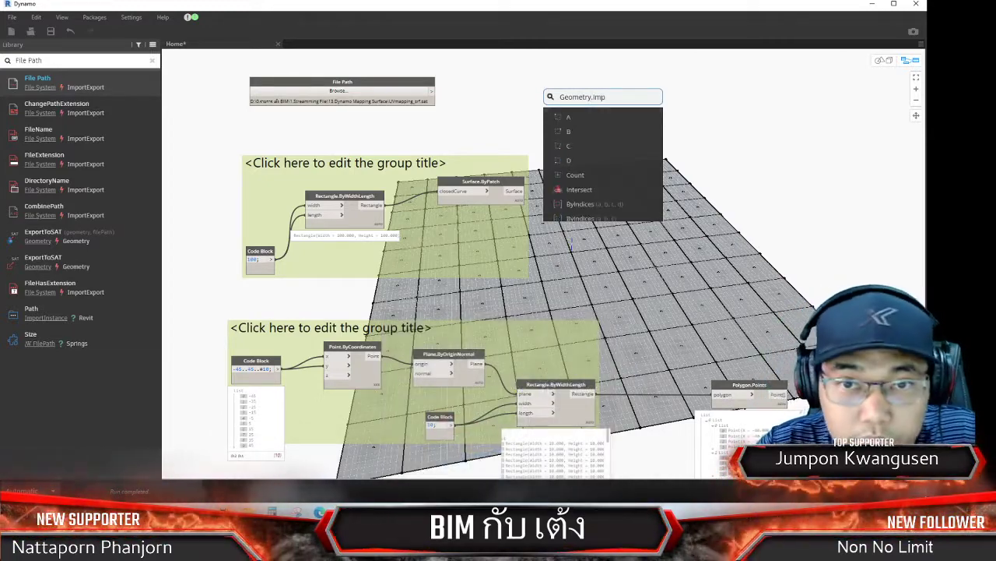
text(ort)
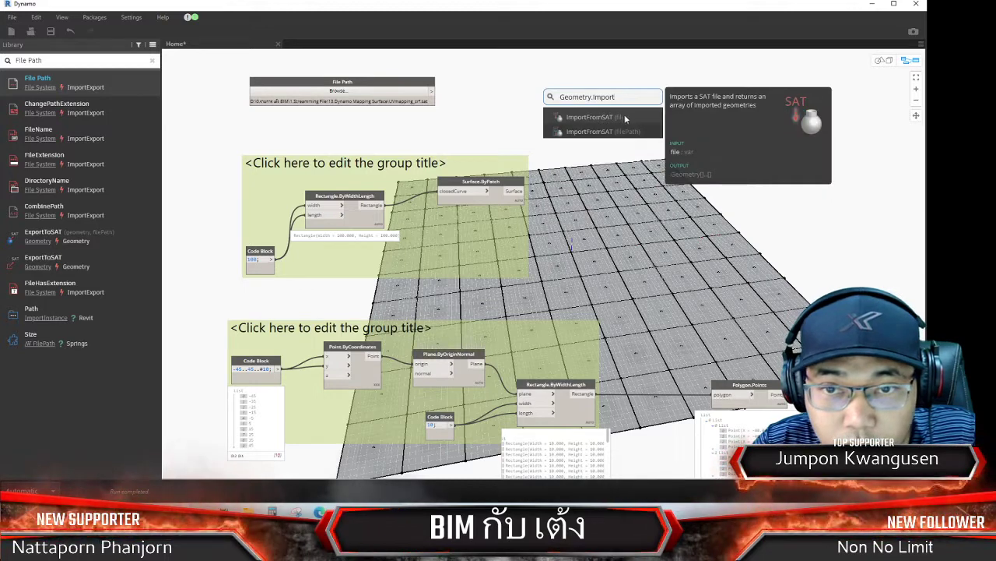
click(605, 118)
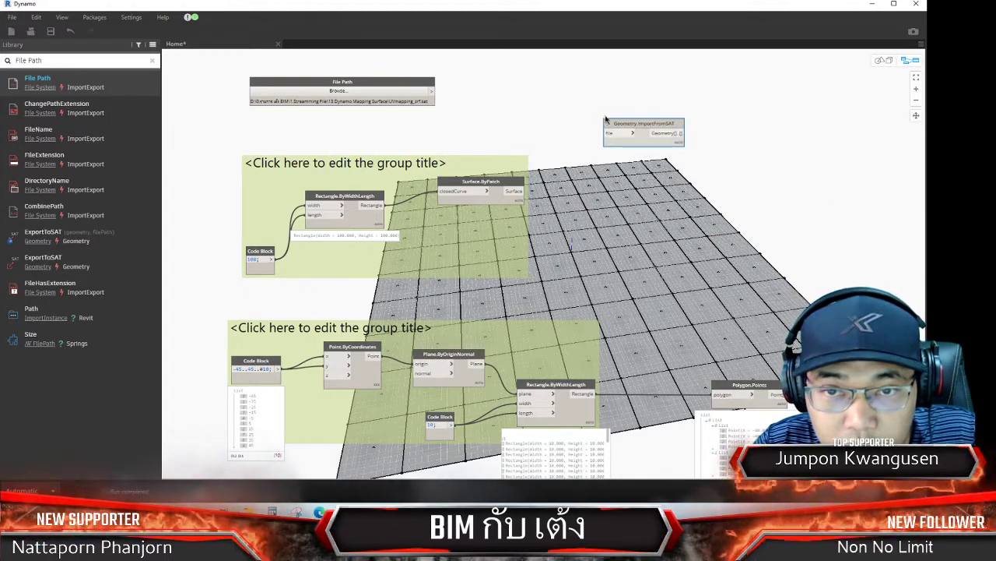
drag(644, 123, 513, 88)
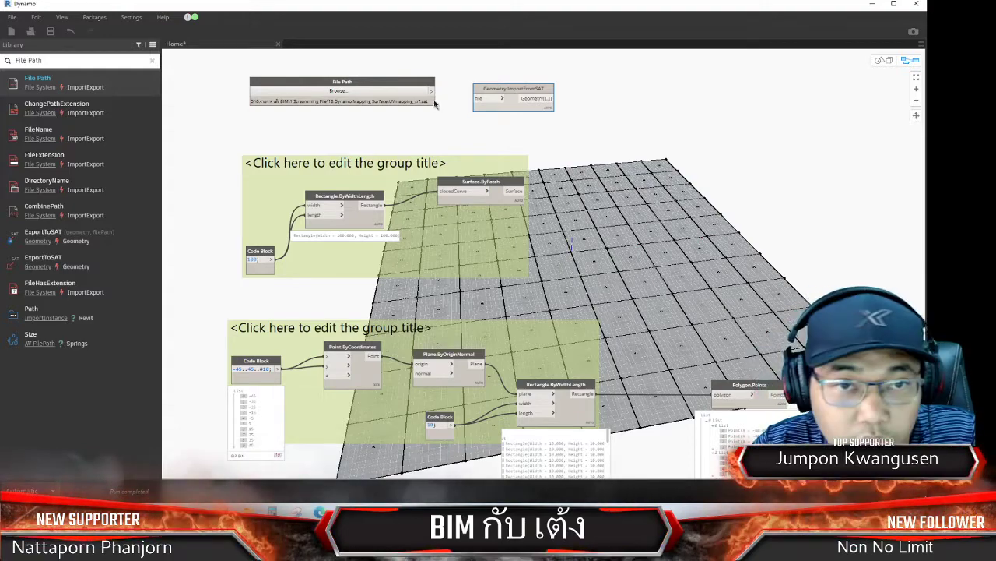
drag(432, 91, 478, 98)
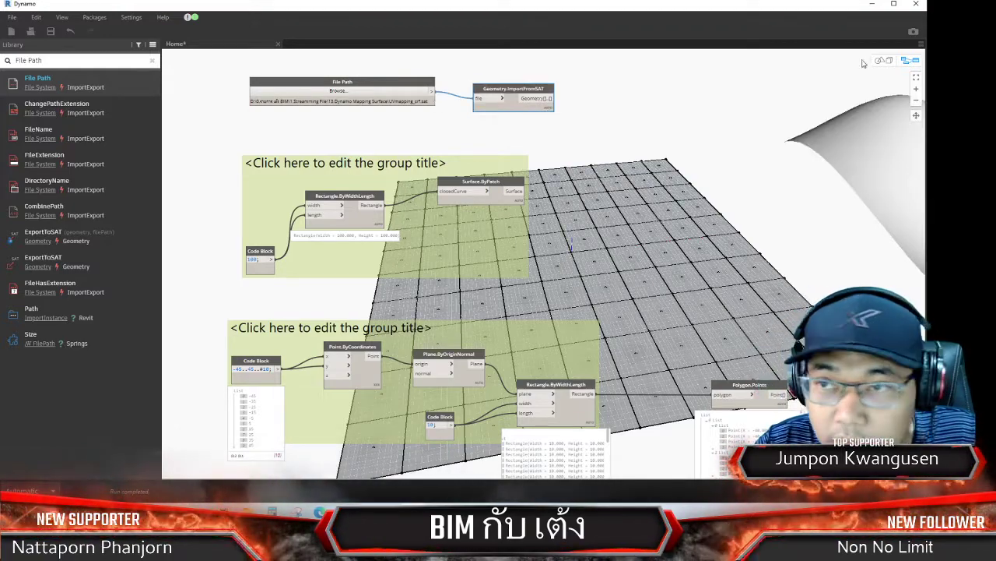
Orbit and zoom the 3D preview to frame the flat 10 × 10 grid and the imported wavy surface
click(889, 63)
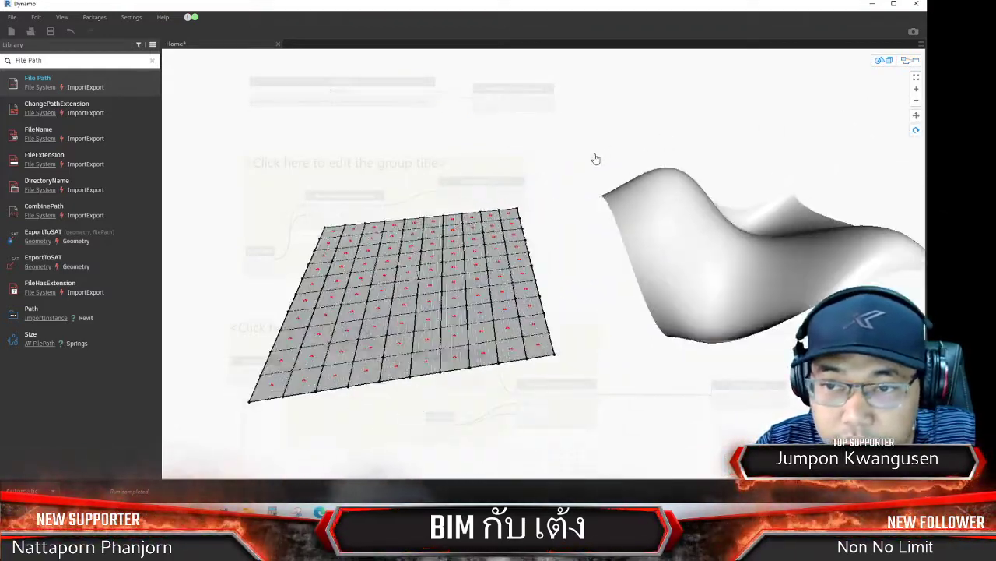
click(913, 61)
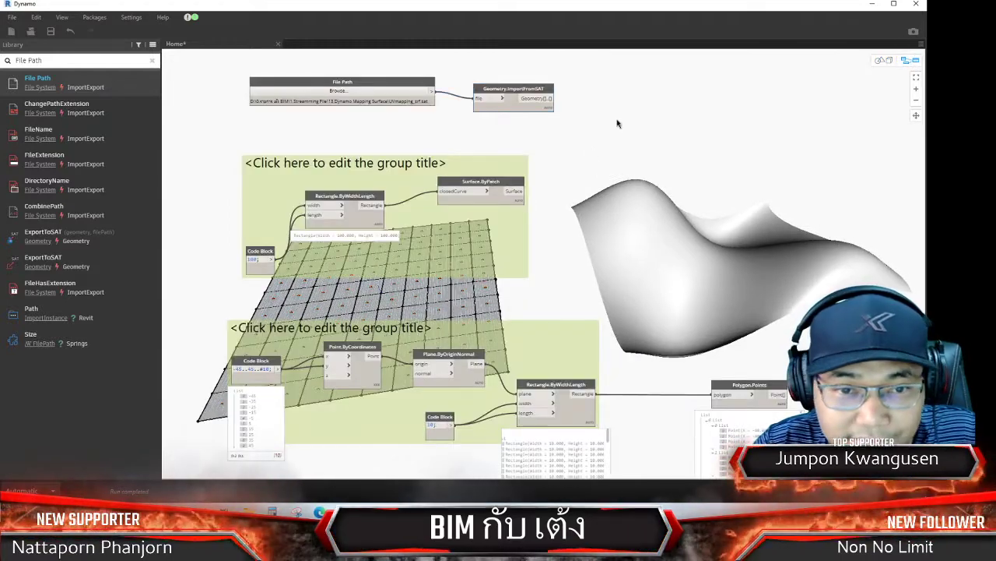
middle_drag(618, 123, 596, 138)
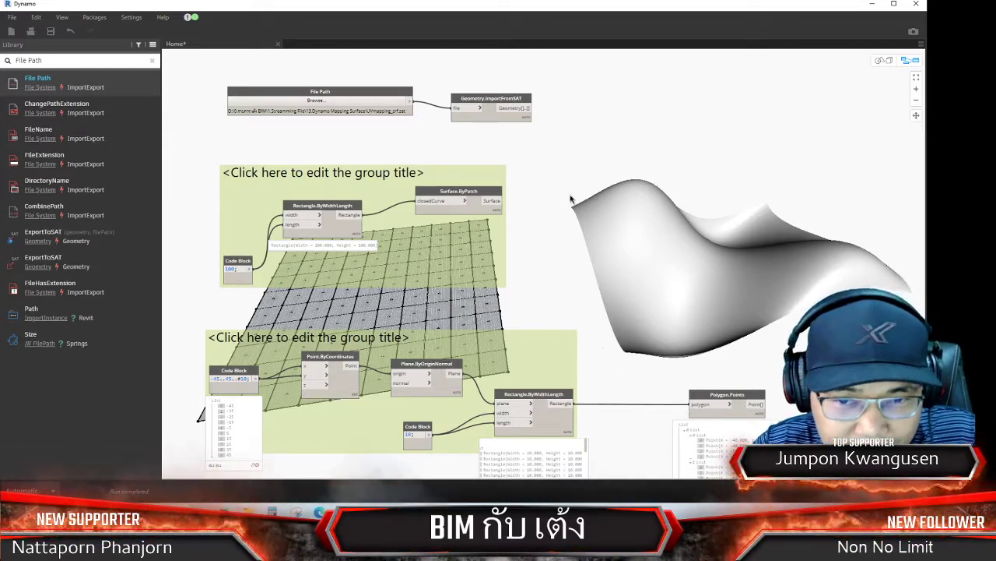
click(883, 60)
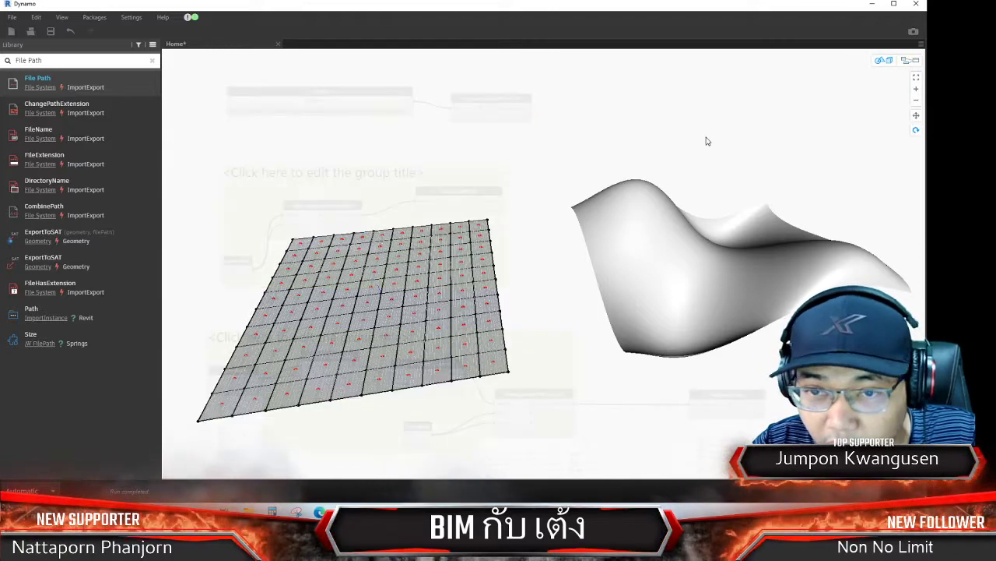
mouse_move(707, 141)
mouse_down()
mouse_move(708, 123)
mouse_move(696, 169)
mouse_up()
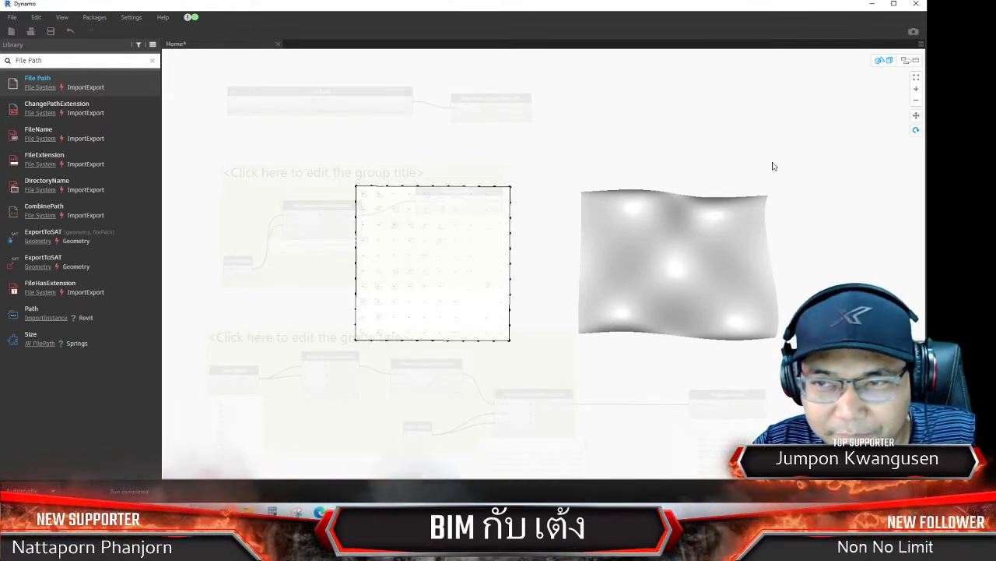
key(ctrl+b)
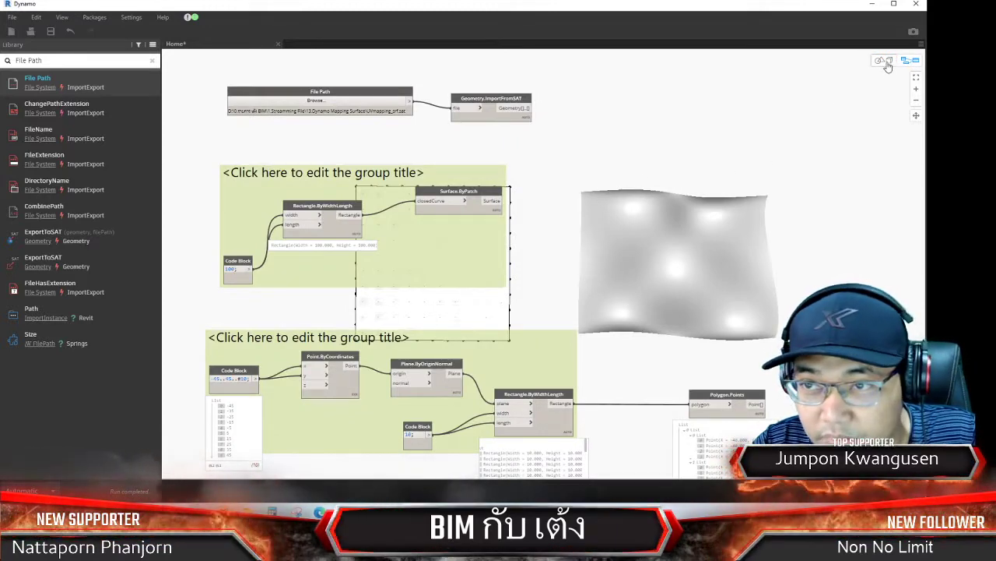
key(ctrl+b)
right_drag(823, 164, 837, 125)
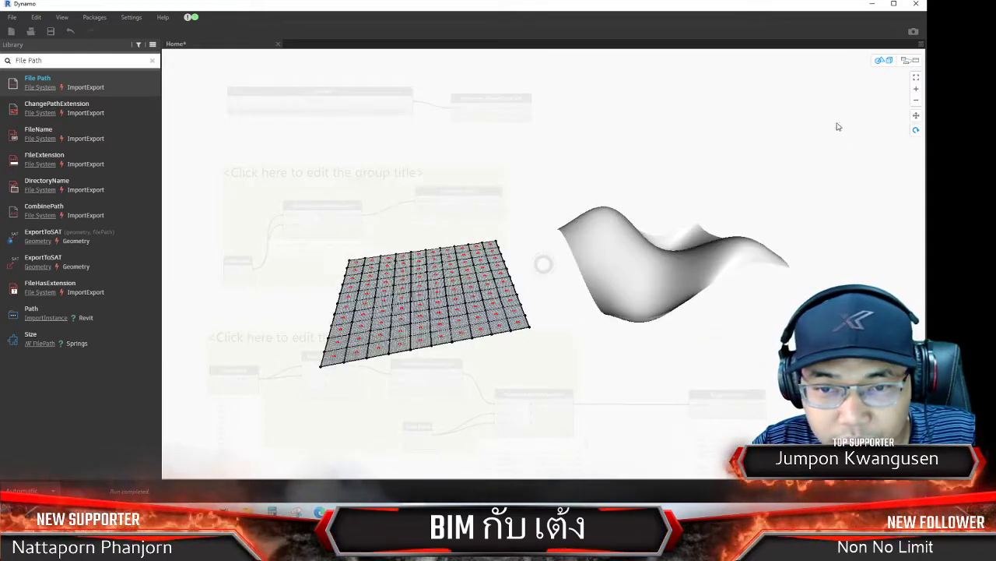
scroll(631, 185, up, 2)
scroll(689, 161, up, 2)
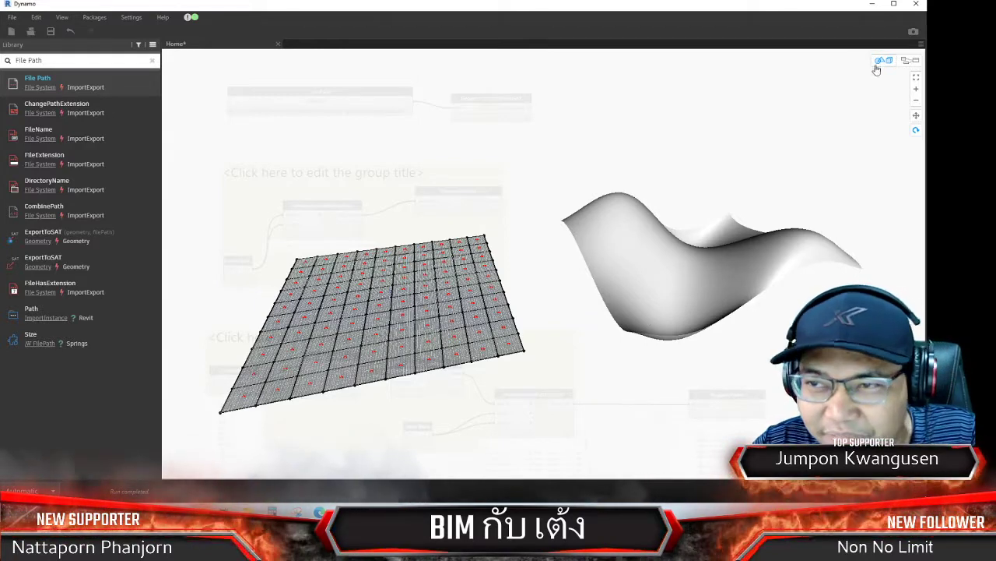
click(911, 65)
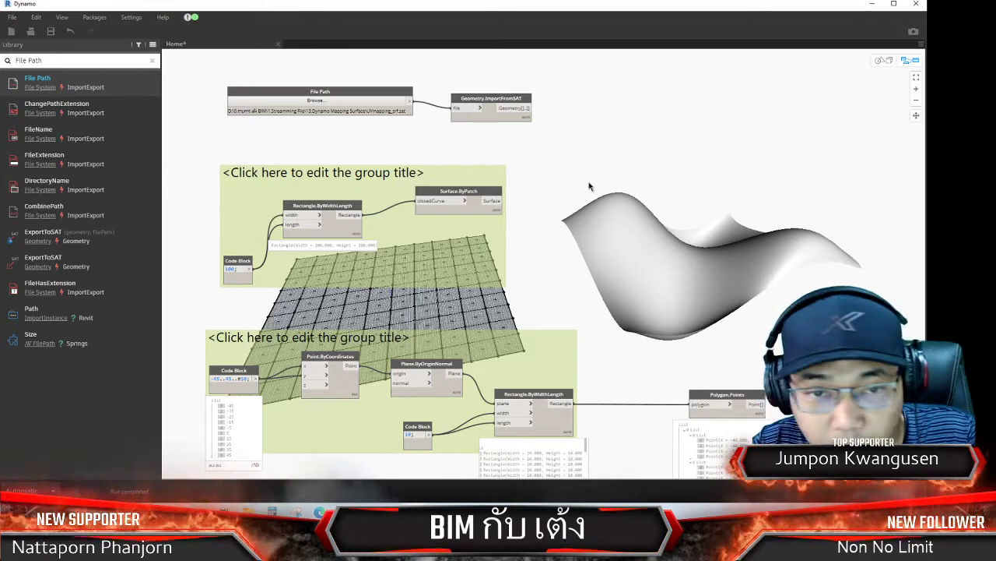
Pan and zoom to the Surface.ByPatch node and select it to highlight its surface
middle_drag(590, 189, 496, 187)
click(391, 190)
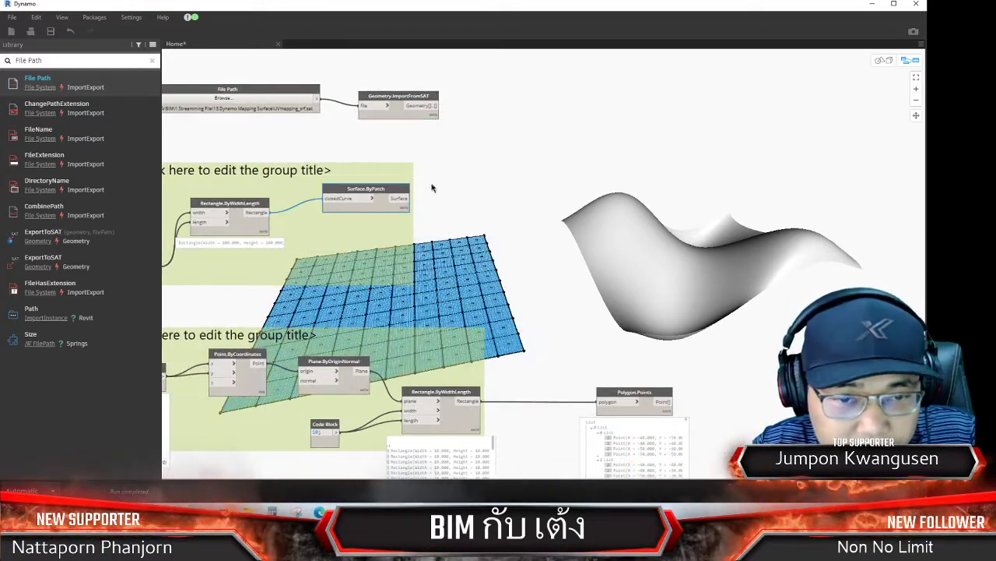
scroll(467, 199, up, 2)
scroll(420, 201, up, 2)
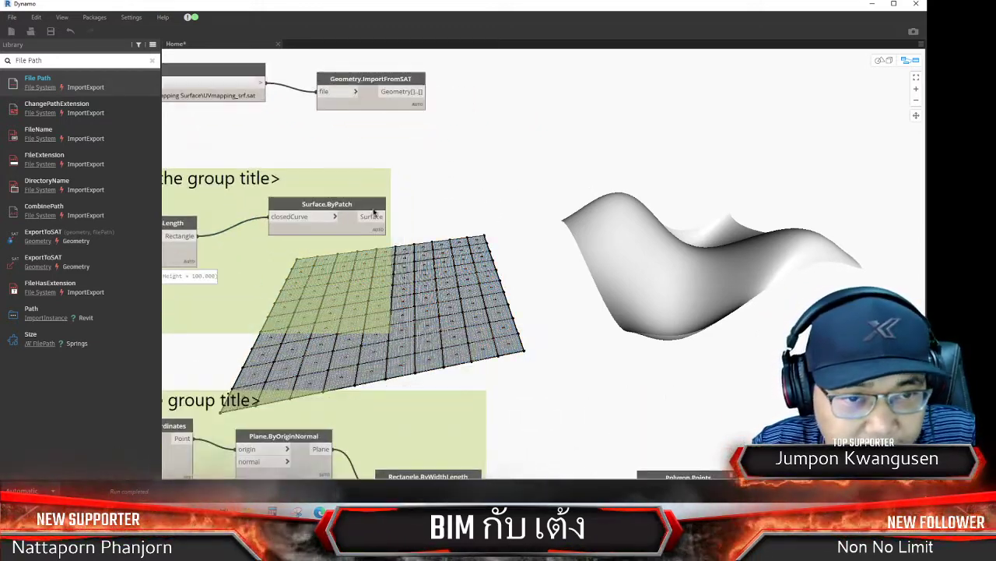
click(460, 195)
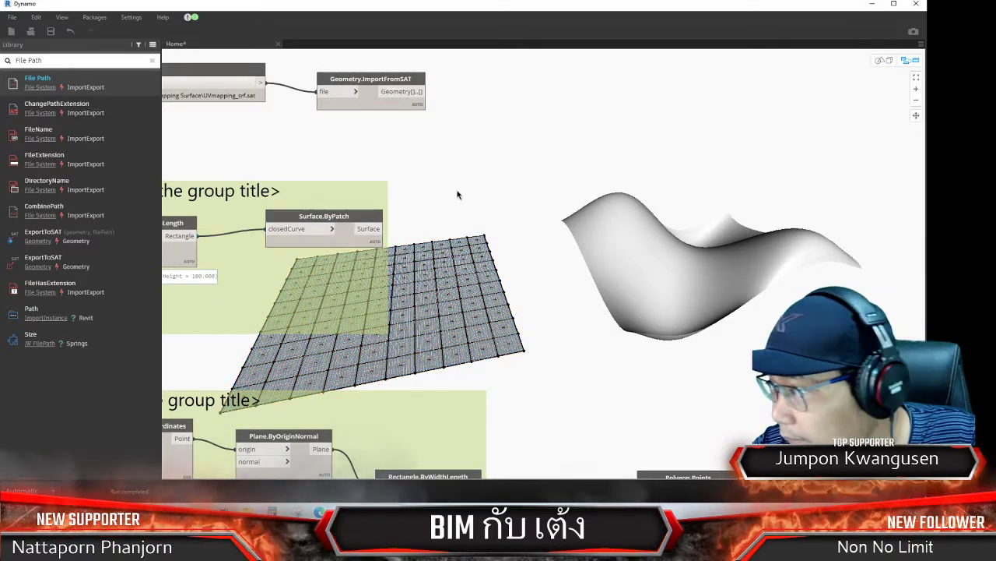
Search 'Surface.UV' and place a Surface.UVParameterAtPoint node beside Surface.ByPatch, then try wiring the patch surface in
right_click(459, 196)
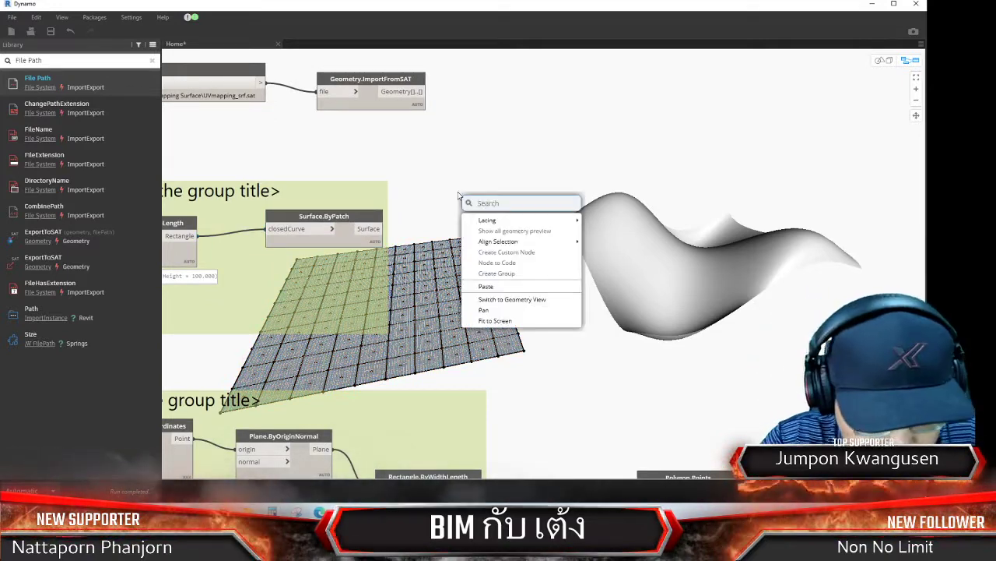
text(SurfaceU)
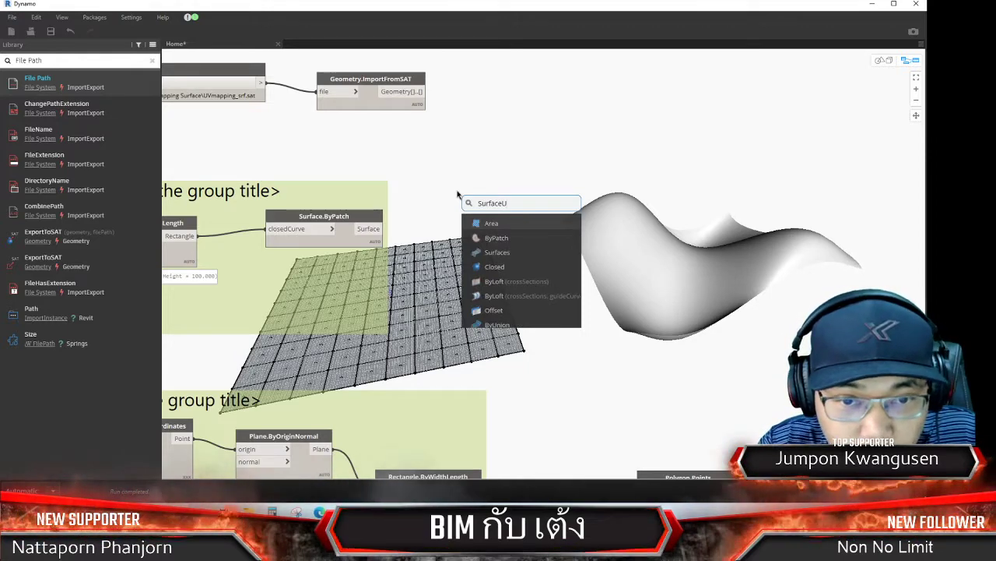
text(V)
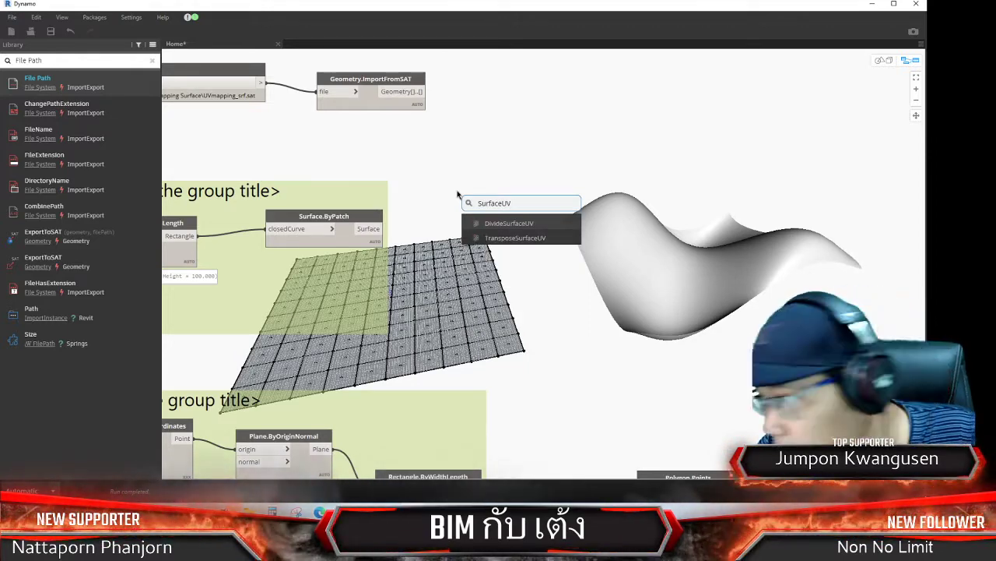
key(BackSpace)
key(BackSpace)
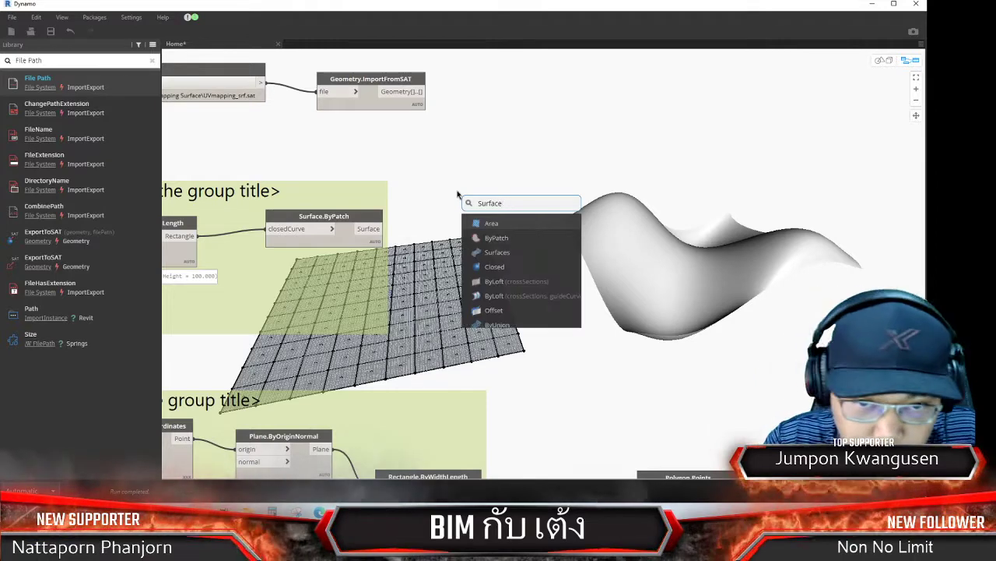
text(.UV)
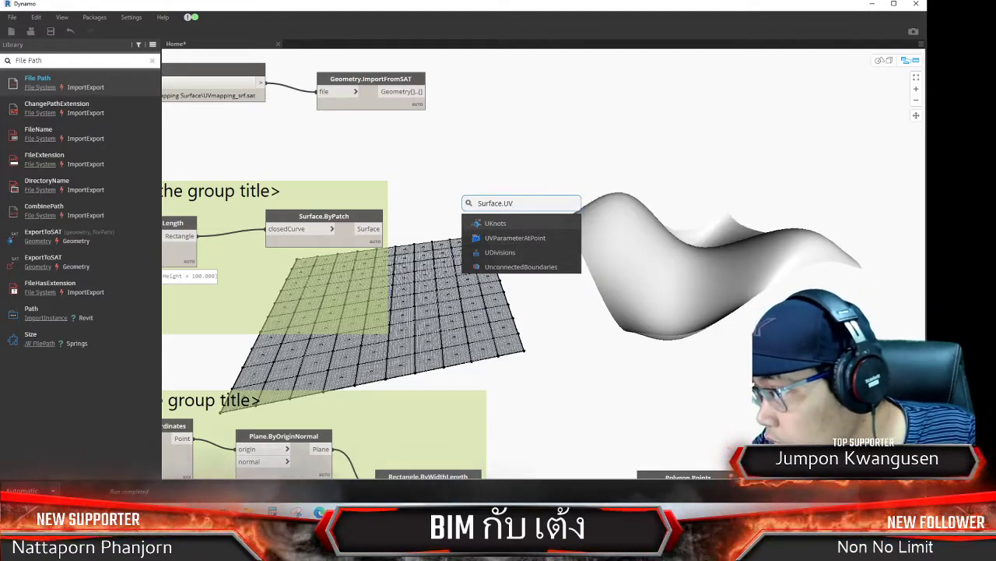
key(alt+Tab)
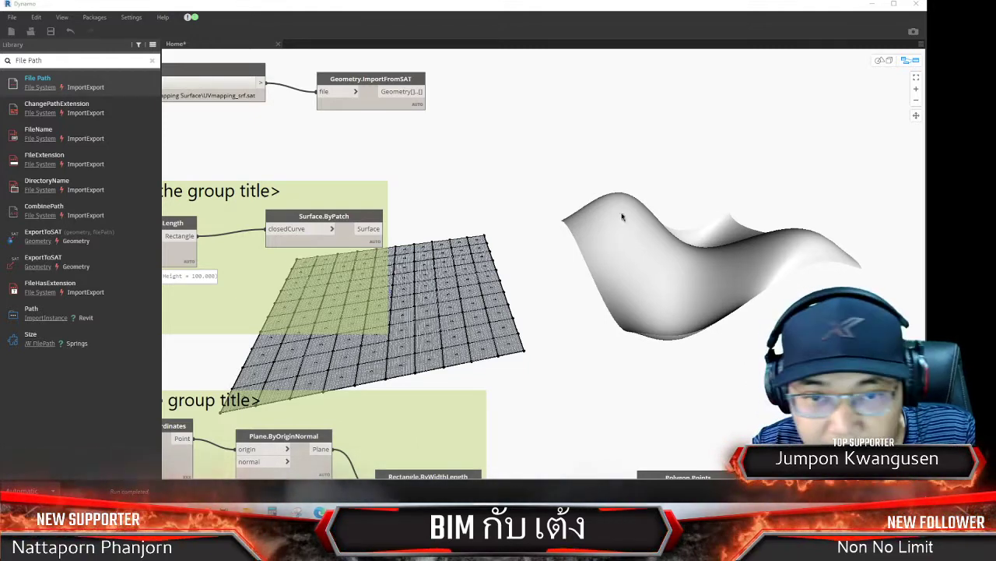
right_click(457, 196)
text(Sur)
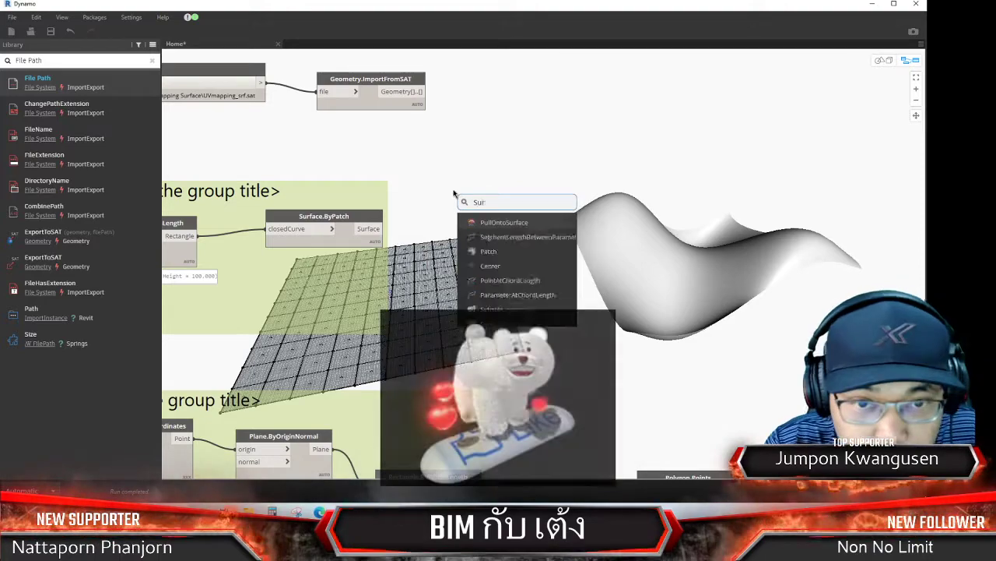
text(face)
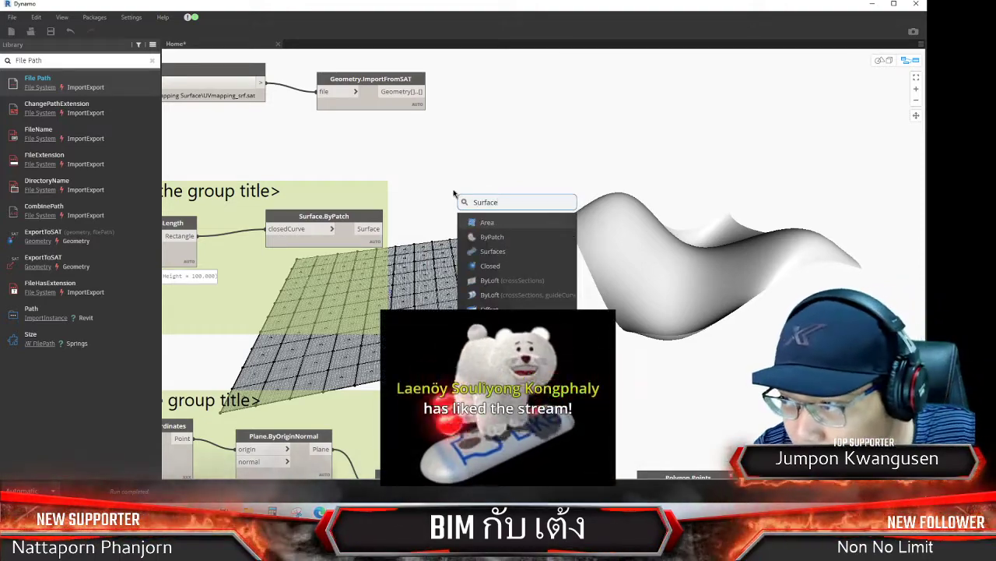
text(.)
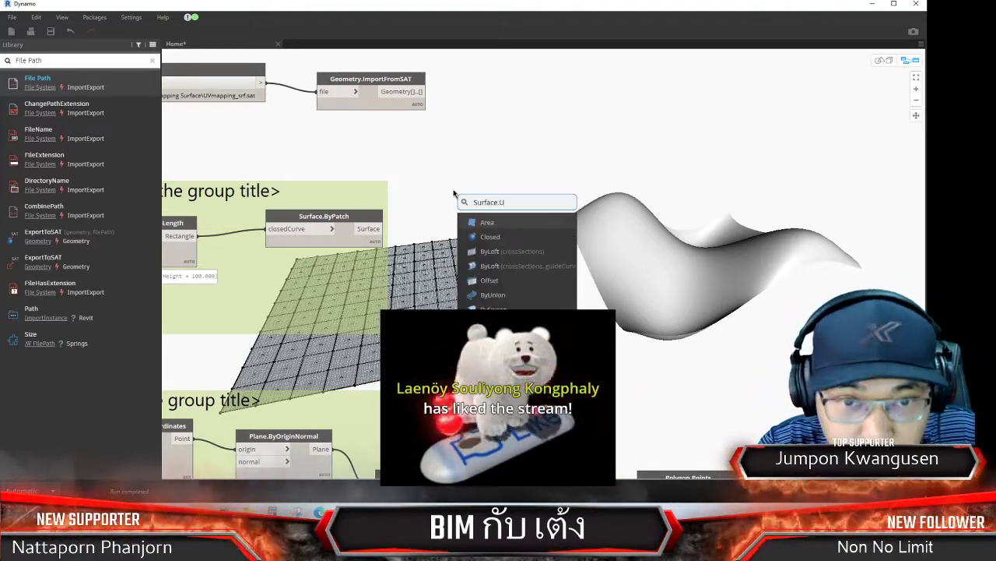
text(UV)
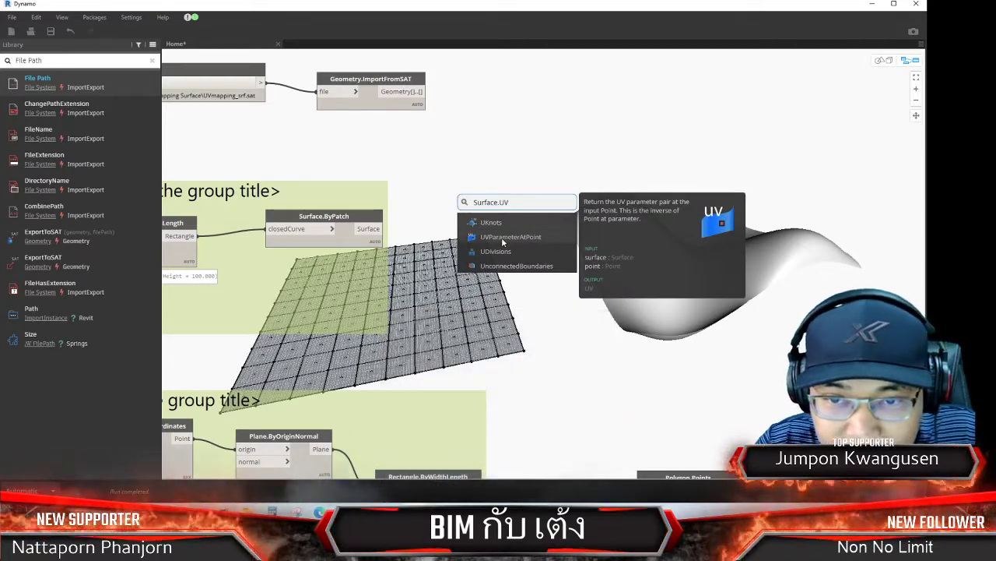
click(502, 238)
mouse_move(525, 242)
mouse_down()
mouse_move(467, 215)
mouse_move(476, 215)
mouse_up()
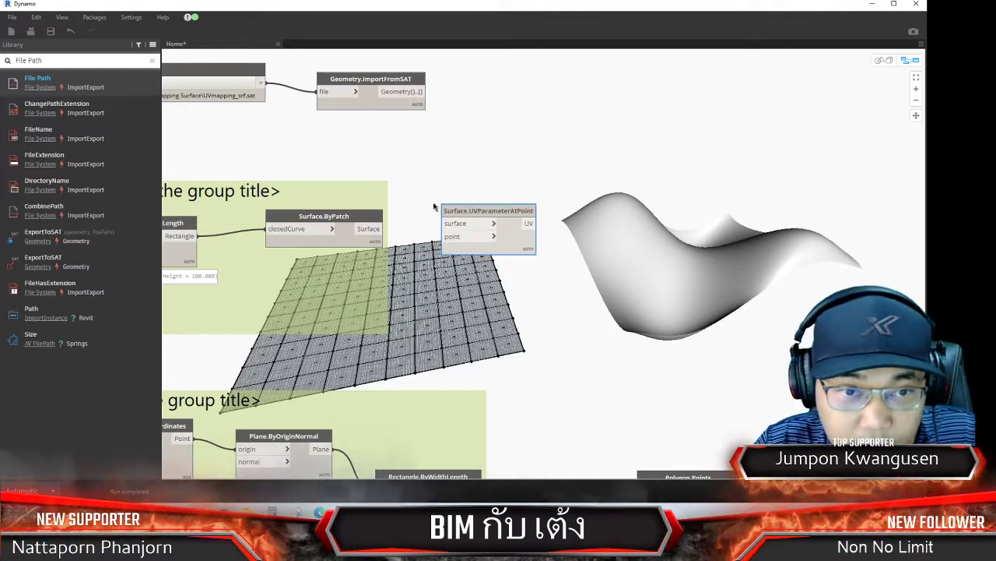
drag(380, 228, 495, 225)
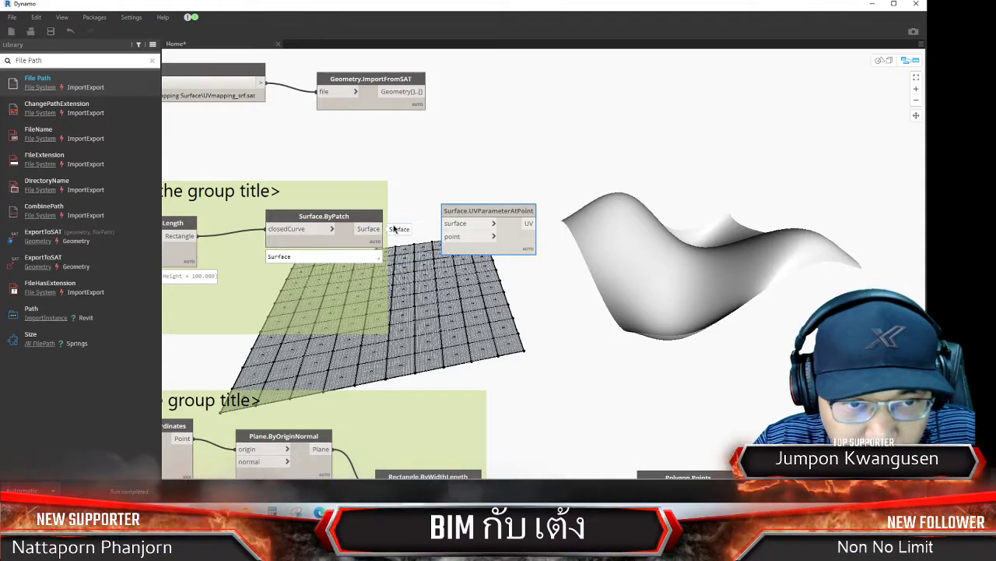
Minimize Dynamo and bring up the Dynamo Primer page in Edge, scrolled to its top
click(878, 6)
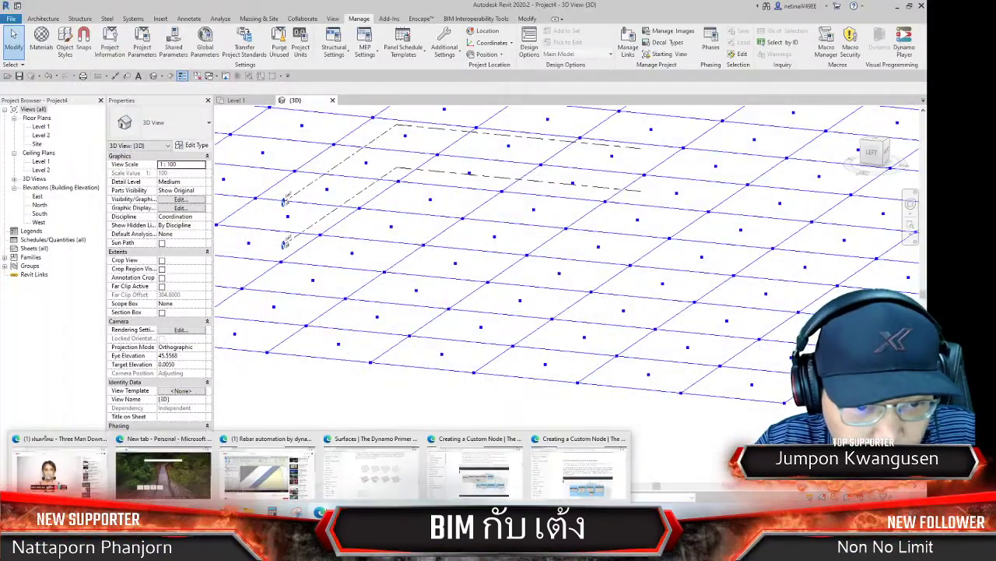
click(498, 482)
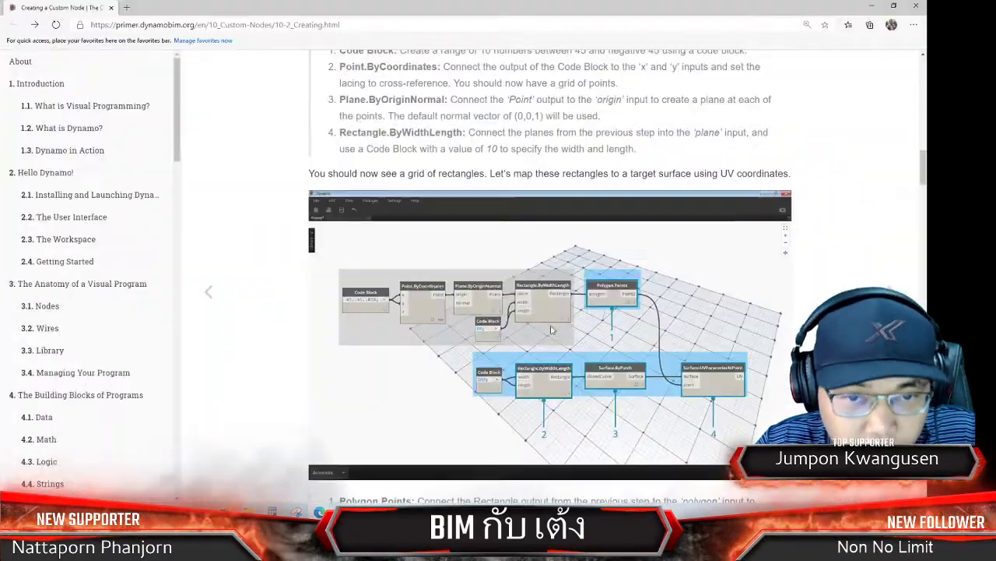
scroll(549, 318, up, 3)
scroll(549, 318, up, 5)
scroll(549, 317, up, 2)
scroll(548, 318, up, 4)
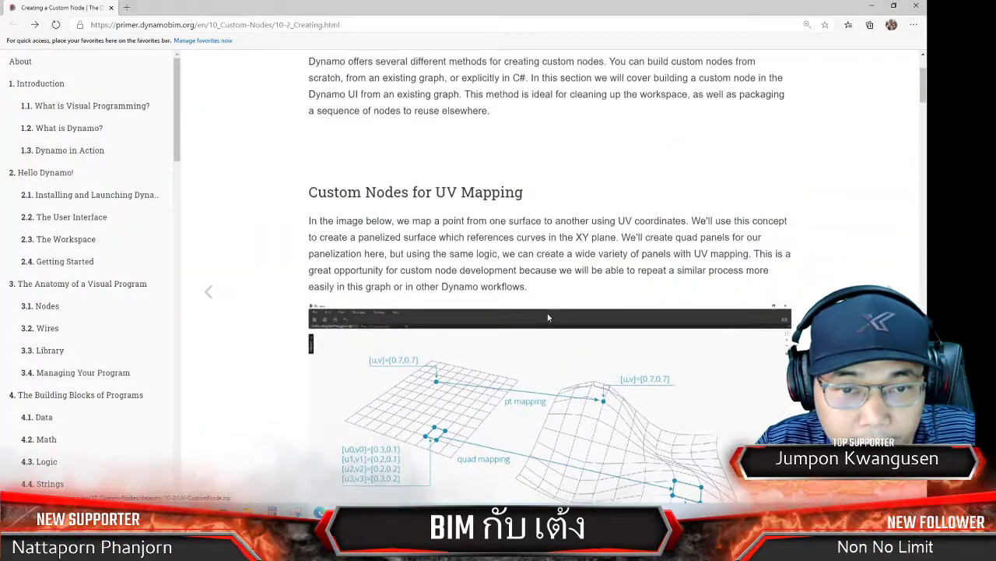
scroll(549, 318, down, 2)
scroll(548, 318, up, 3)
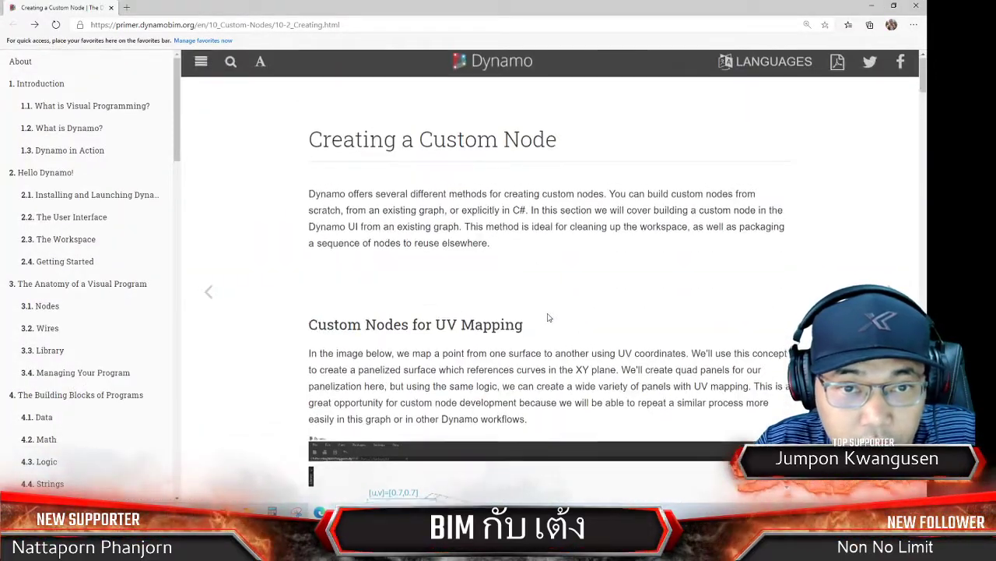
scroll(549, 318, down, 3)
scroll(262, 273, up, 3)
Reopen the primer's page address in a new tab and scroll its table of contents to chapter 5
click(355, 28)
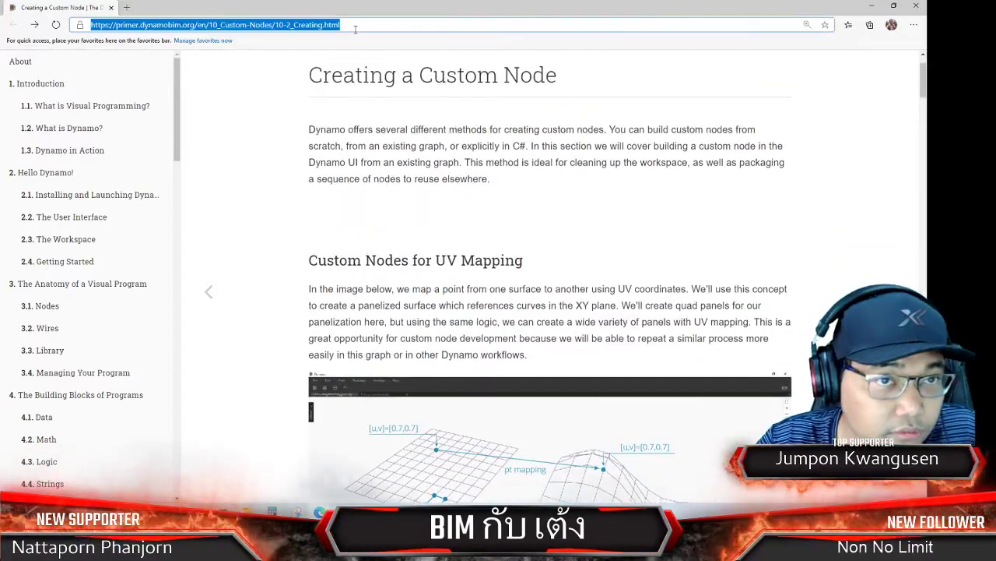
click(127, 7)
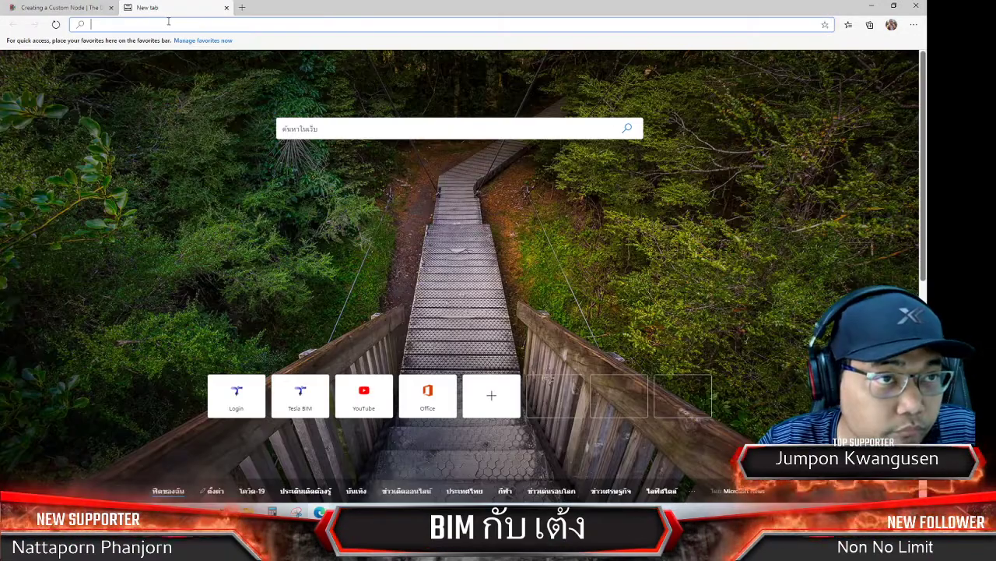
text(https://primer.dynamobim.org/en/10_Custom-Nodes/10-2_Creating.html)
key(Return)
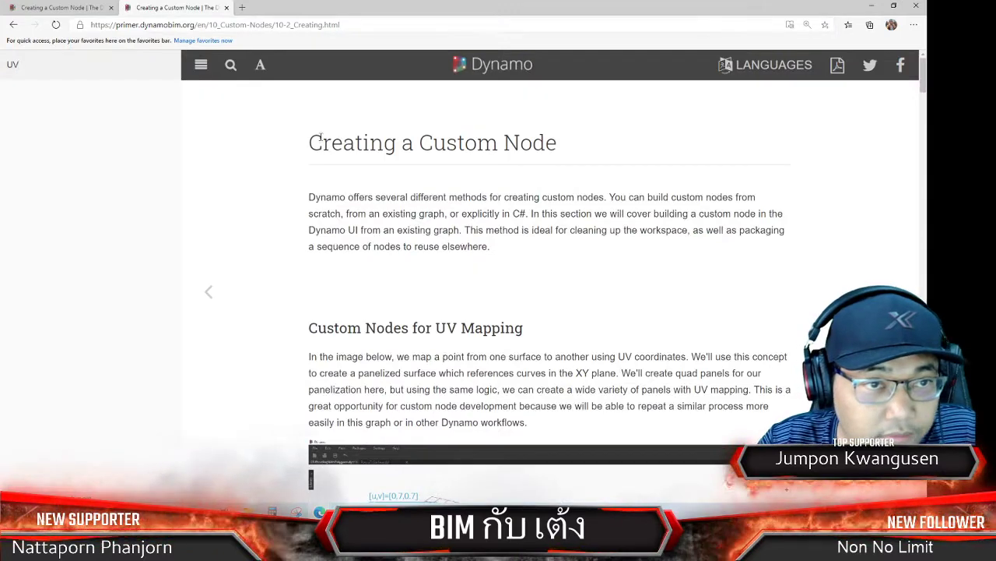
click(232, 68)
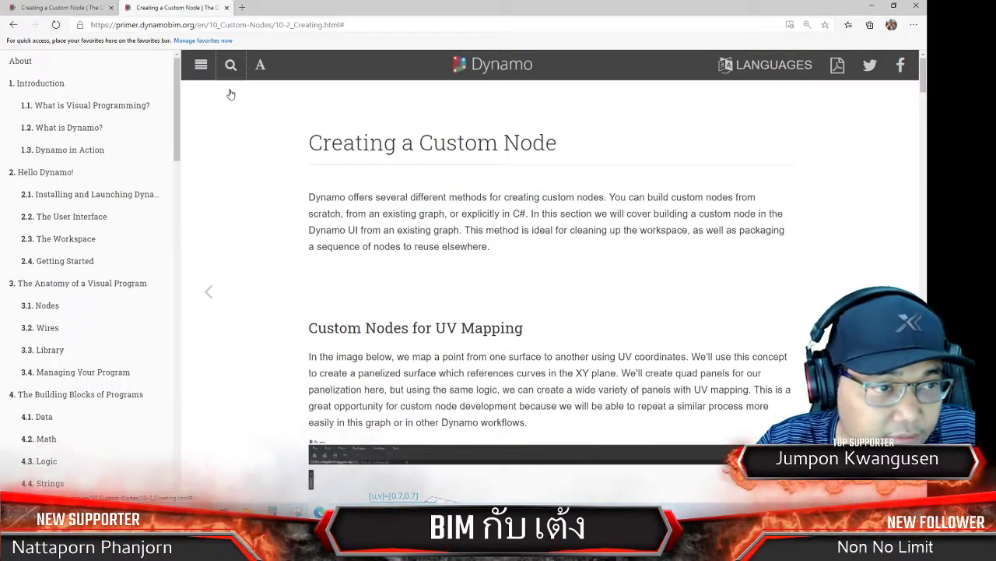
click(231, 69)
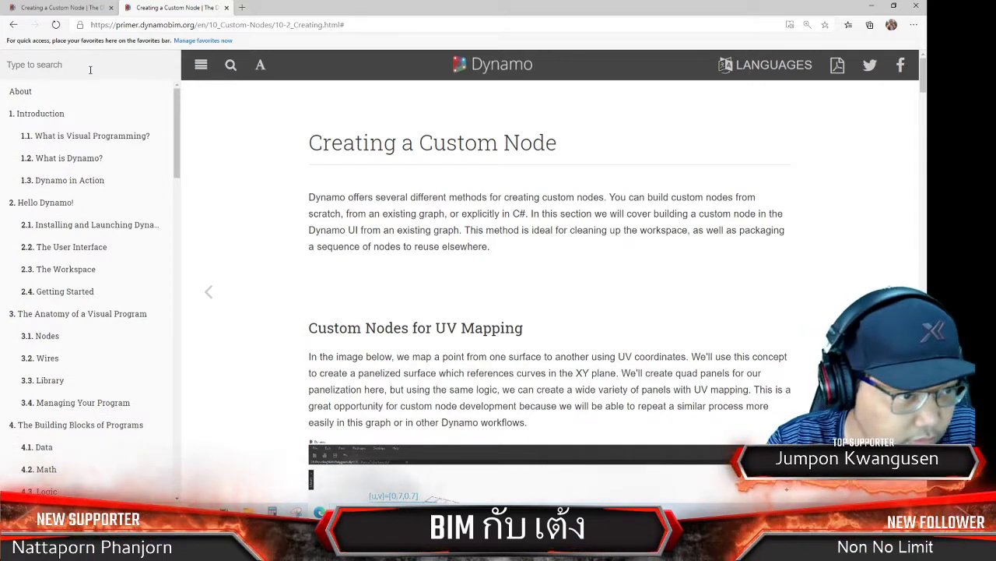
scroll(104, 231, down, 3)
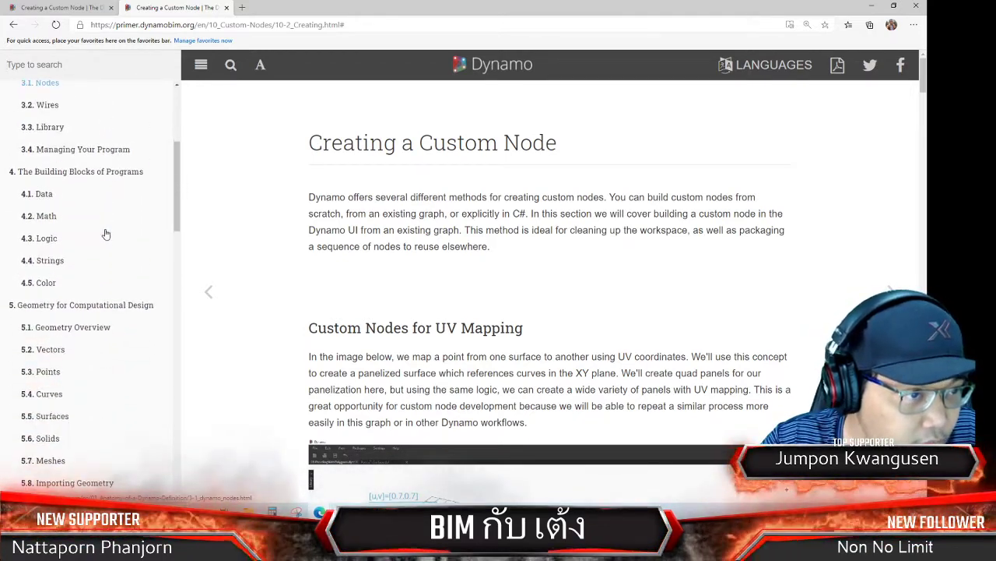
scroll(56, 265, down, 3)
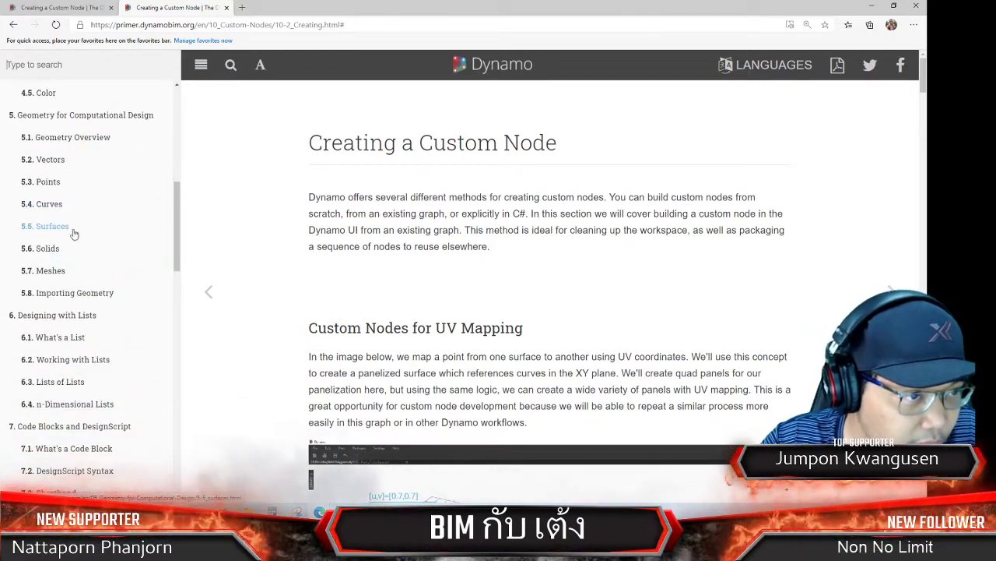
Open 5.5 Surfaces and scroll to the Surface Domain explanation of UV parameters
click(53, 226)
scroll(558, 253, down, 3)
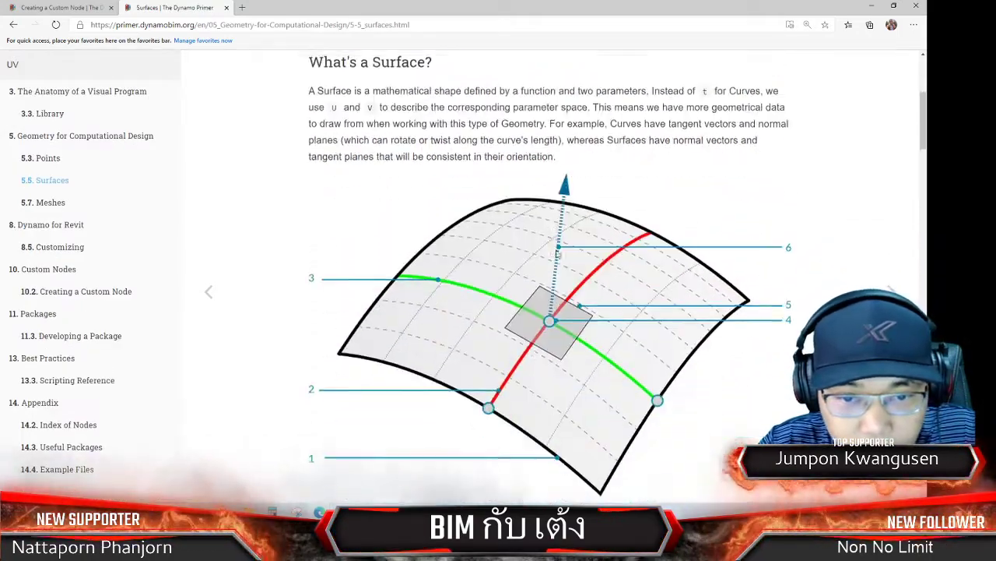
scroll(558, 253, down, 2)
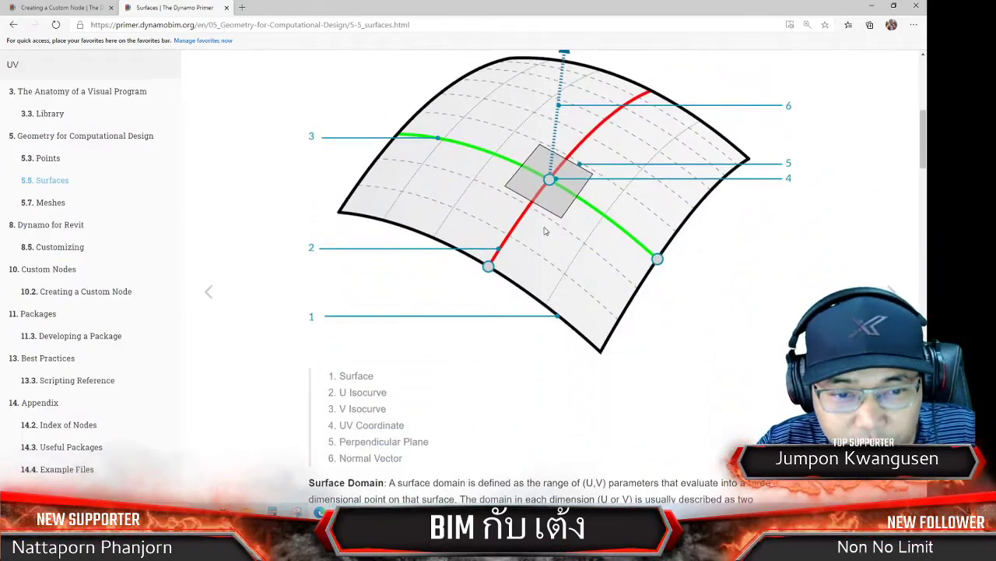
scroll(638, 211, down, 1)
scroll(615, 199, up, 1)
scroll(607, 202, down, 4)
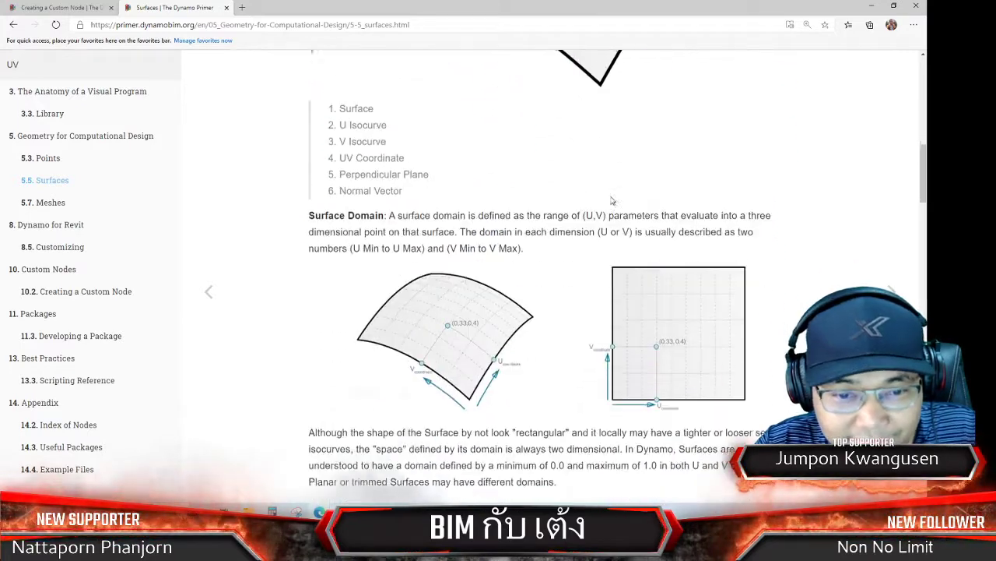
scroll(545, 242, down, 1)
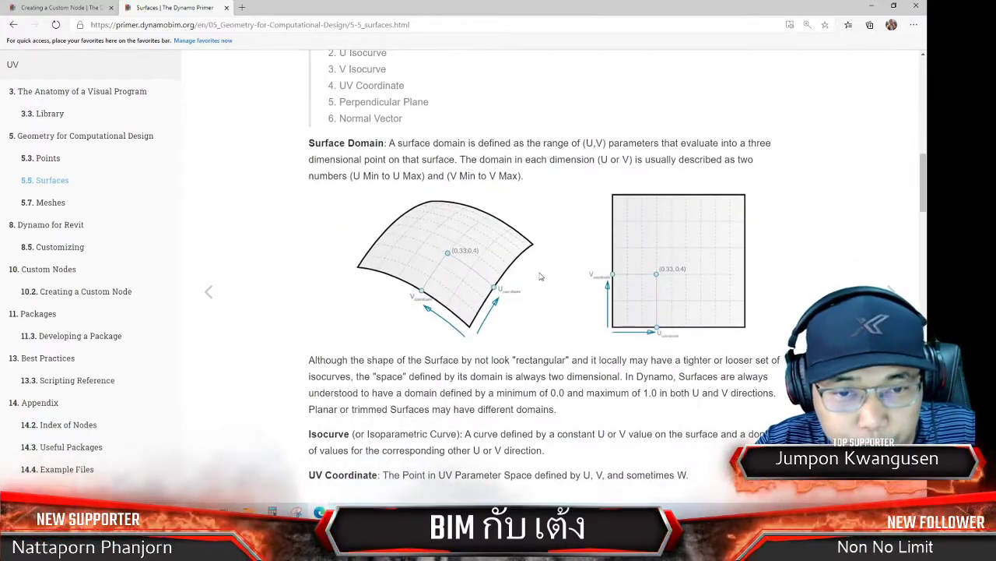
click(471, 330)
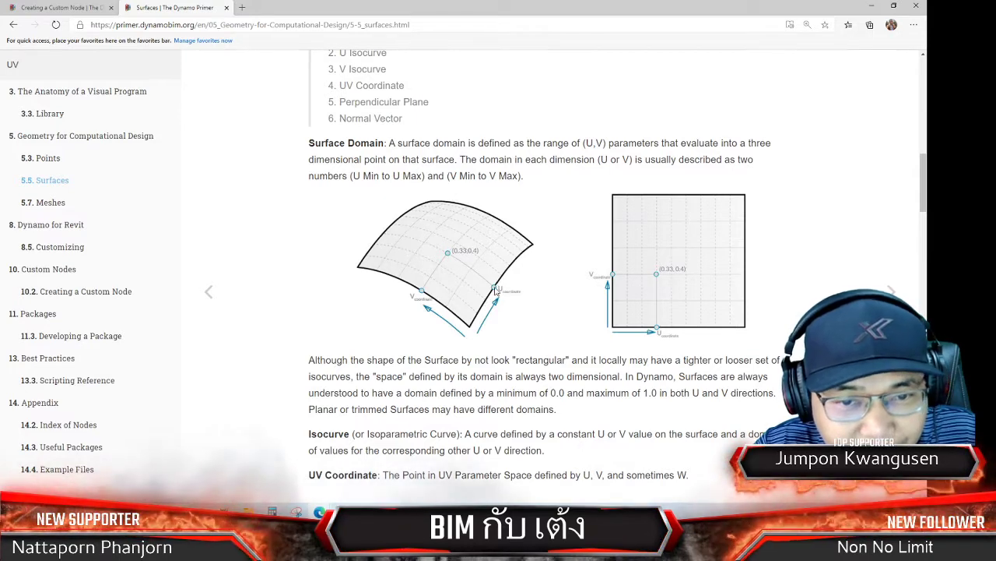
key(ctrl)
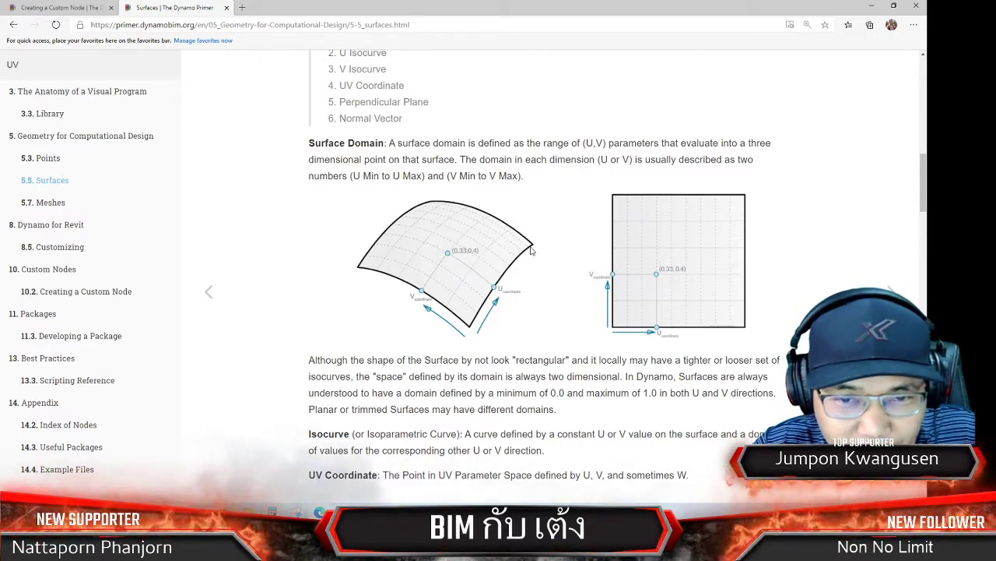
key(ctrl)
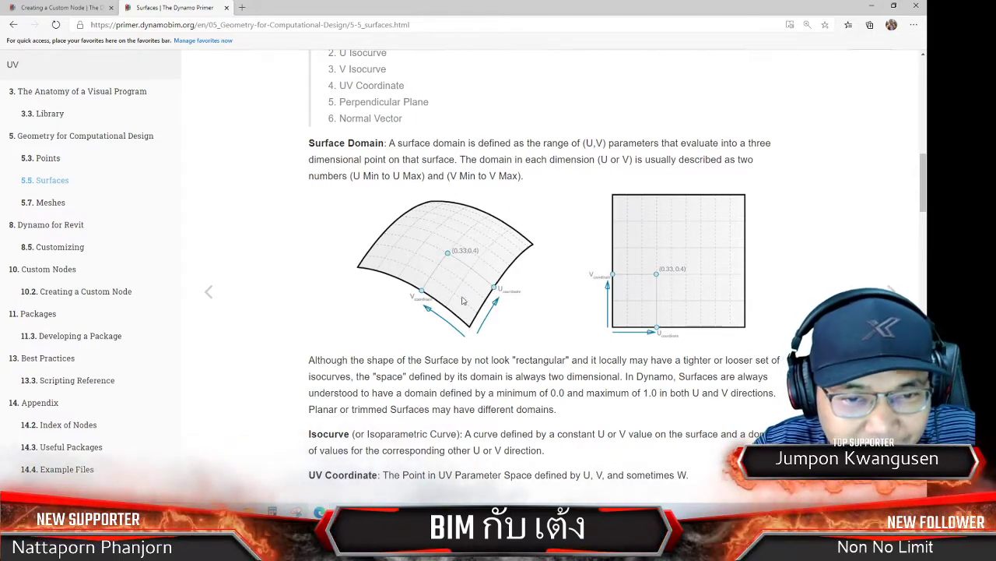
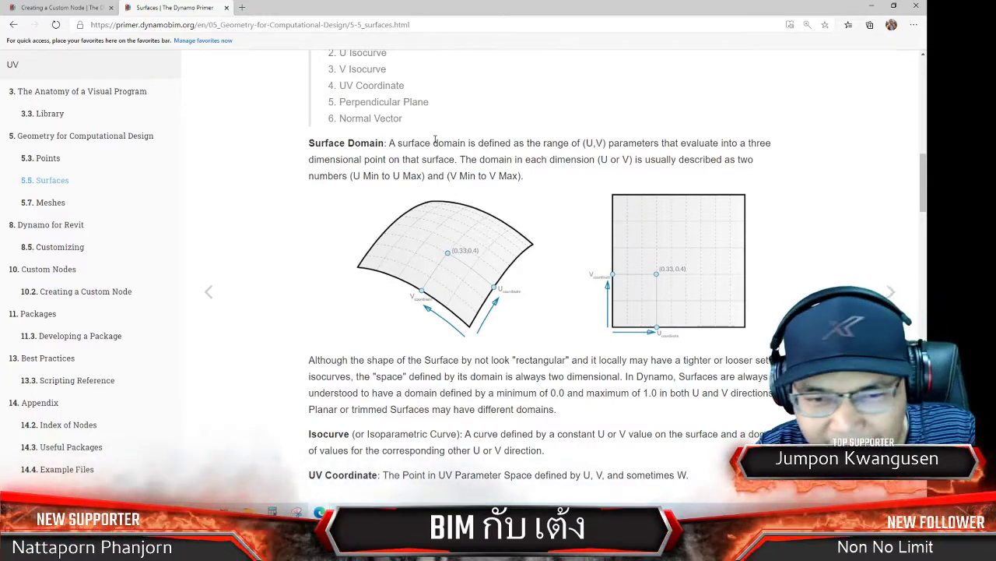
Show the UV Mapping section of the Primer's 'Creating a Custom Node' page, then return to Dynamo
click(58, 7)
scroll(585, 218, down, 2)
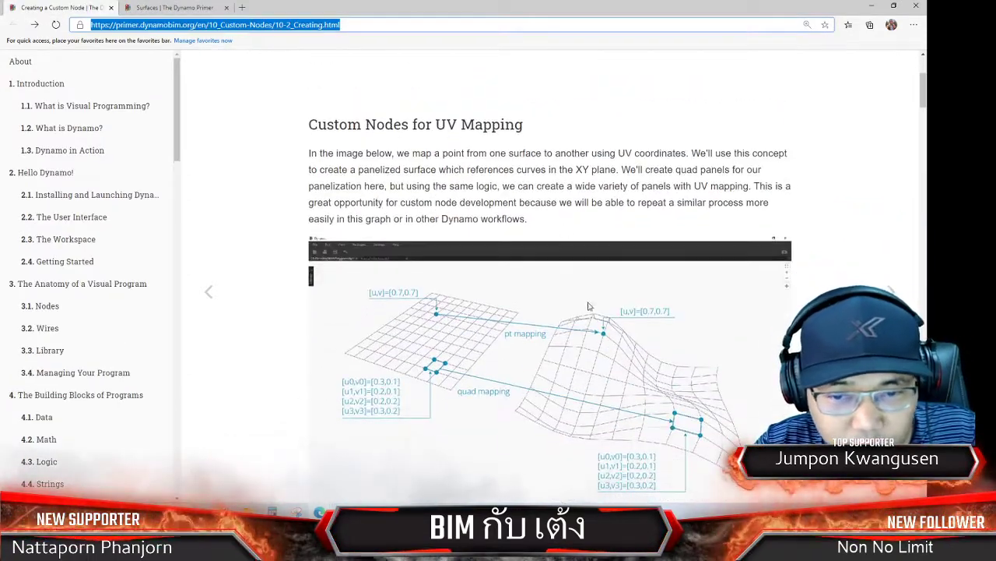
key(alt+Tab)
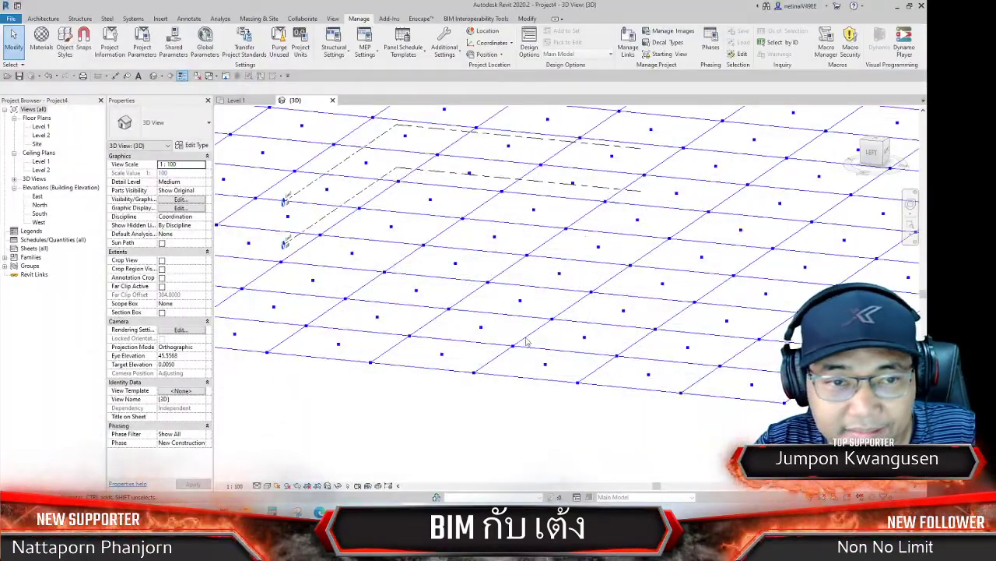
mouse_move(297, 511)
click(502, 479)
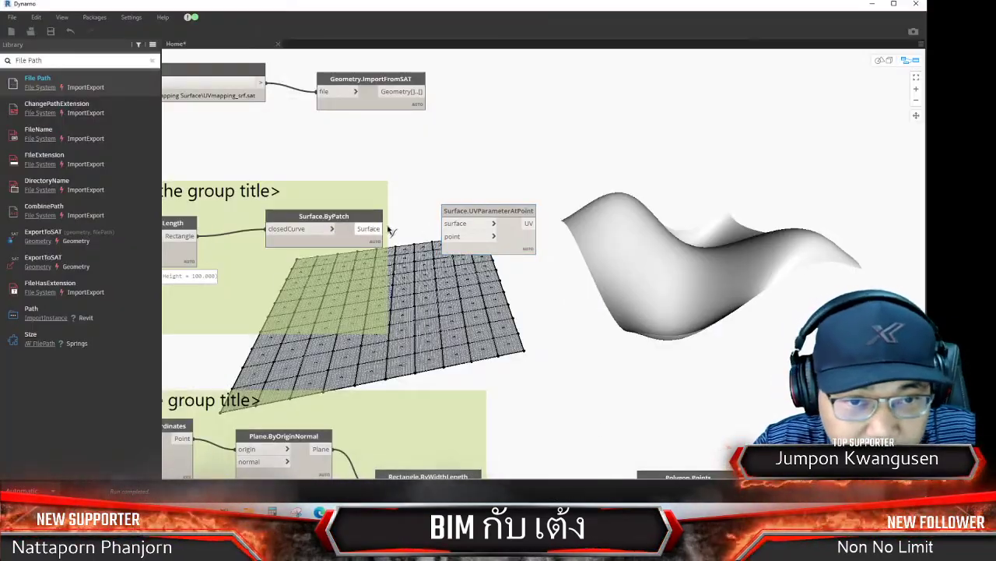
Wire the Surface.ByPatch surface into Surface.UVParameterAtPoint's surface input
mouse_move(376, 228)
mouse_down()
mouse_move(445, 223)
mouse_move(519, 189)
mouse_up()
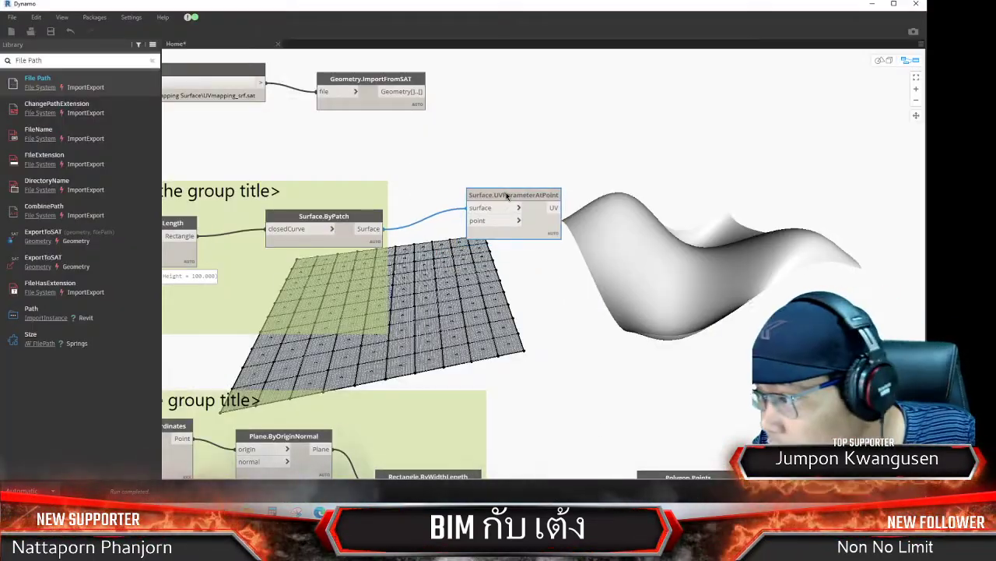
mouse_move(530, 307)
middle_down()
mouse_move(580, 237)
mouse_move(556, 140)
middle_up()
drag(555, 61, 567, 92)
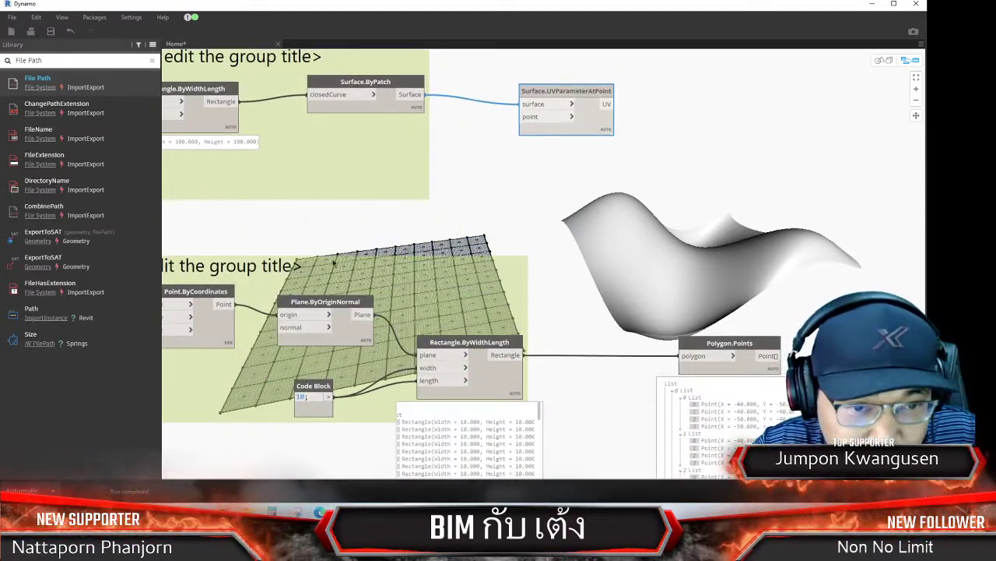
Wire Polygon.Points corner points into UVParameterAtPoint's point input, returning 400 UV values
middle_drag(617, 310, 471, 251)
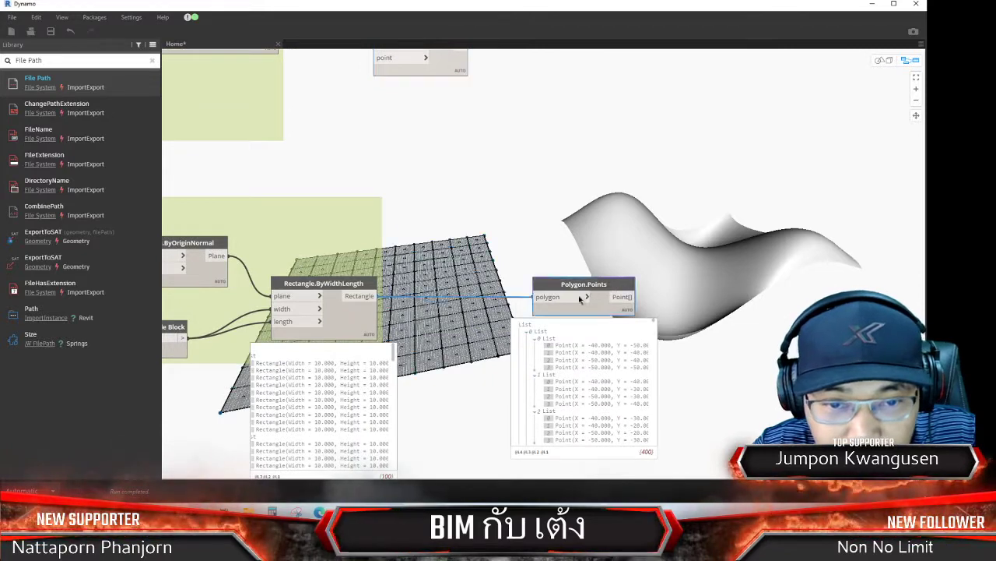
mouse_move(588, 289)
mouse_down()
mouse_move(576, 301)
mouse_move(562, 265)
mouse_up()
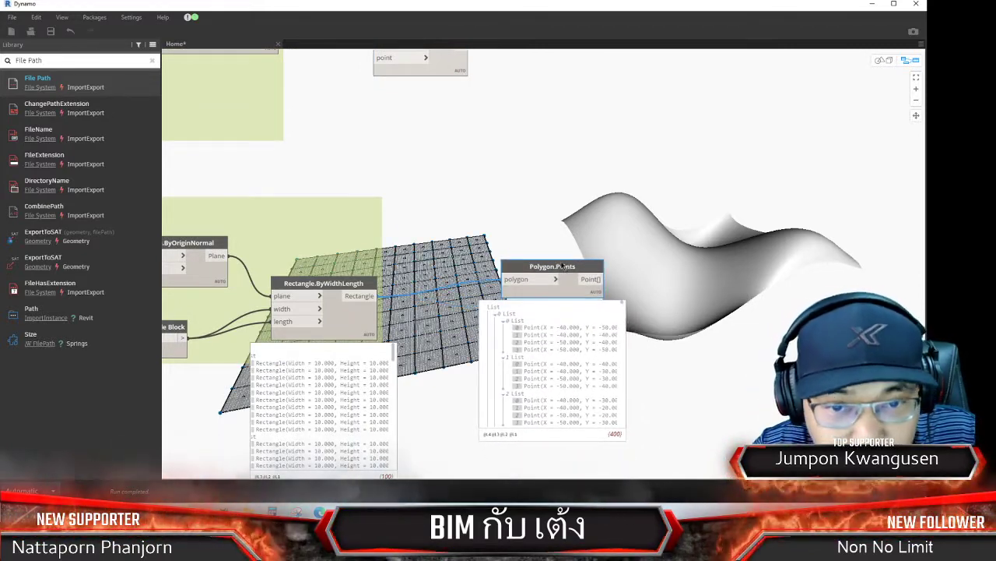
middle_drag(509, 244, 456, 336)
click(538, 371)
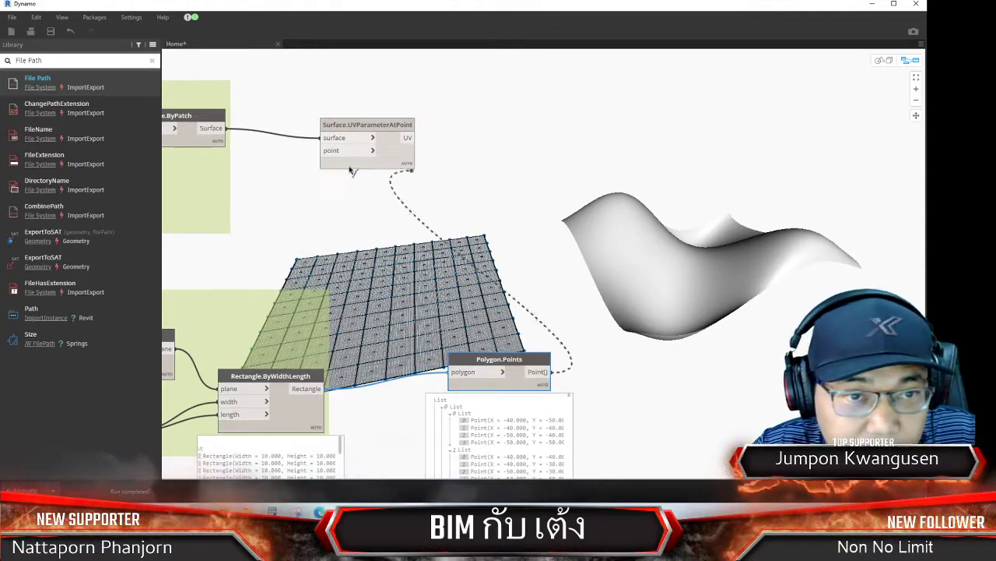
click(331, 156)
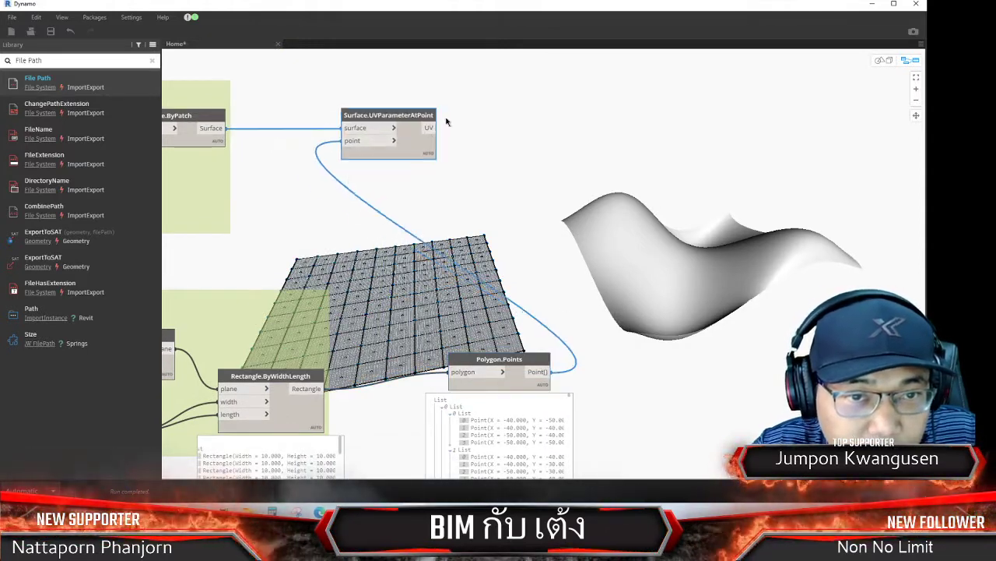
drag(389, 161, 461, 122)
mouse_move(420, 132)
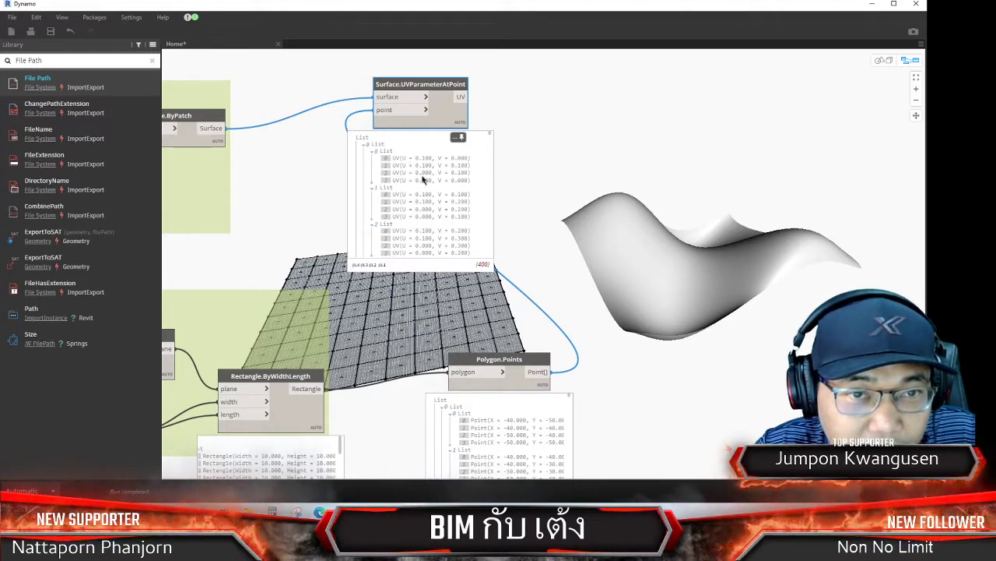
scroll(424, 181, down, 1)
scroll(432, 186, down, 1)
scroll(440, 195, down, 1)
scroll(447, 206, down, 2)
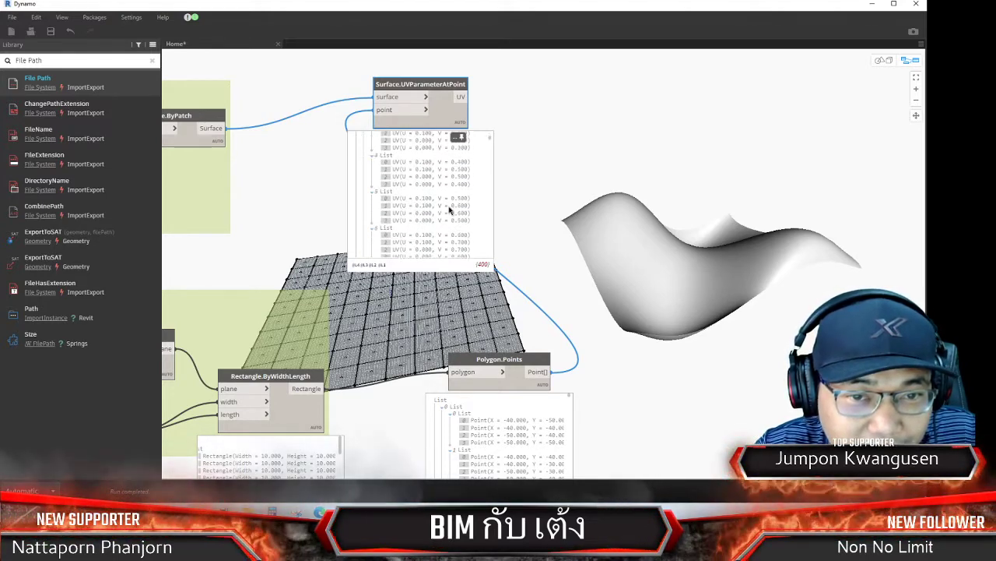
scroll(451, 212, down, 1)
scroll(454, 215, down, 1)
scroll(460, 220, down, 2)
scroll(465, 224, down, 1)
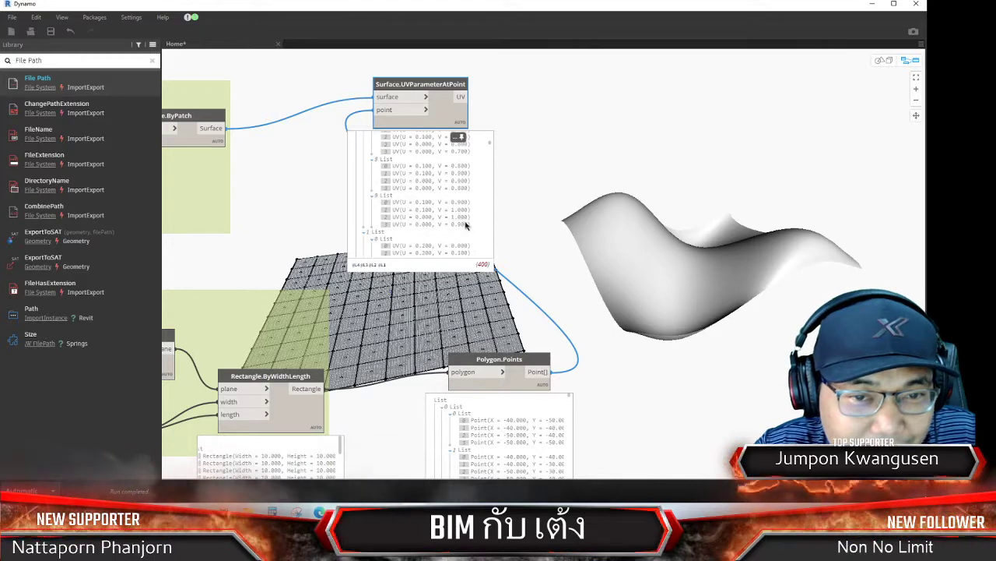
scroll(466, 225, down, 3)
scroll(466, 225, down, 3)
scroll(467, 227, down, 2)
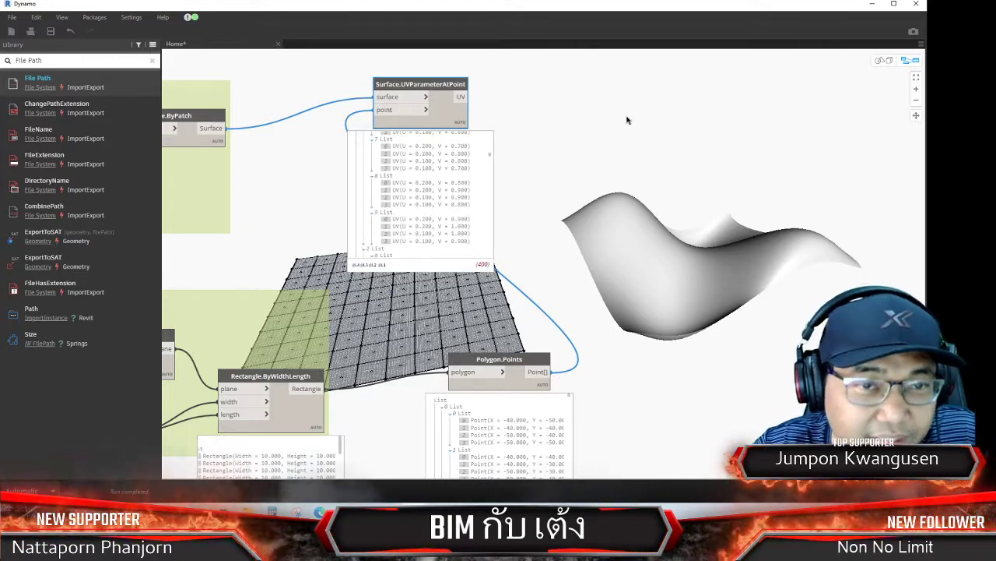
middle_drag(627, 120, 702, 86)
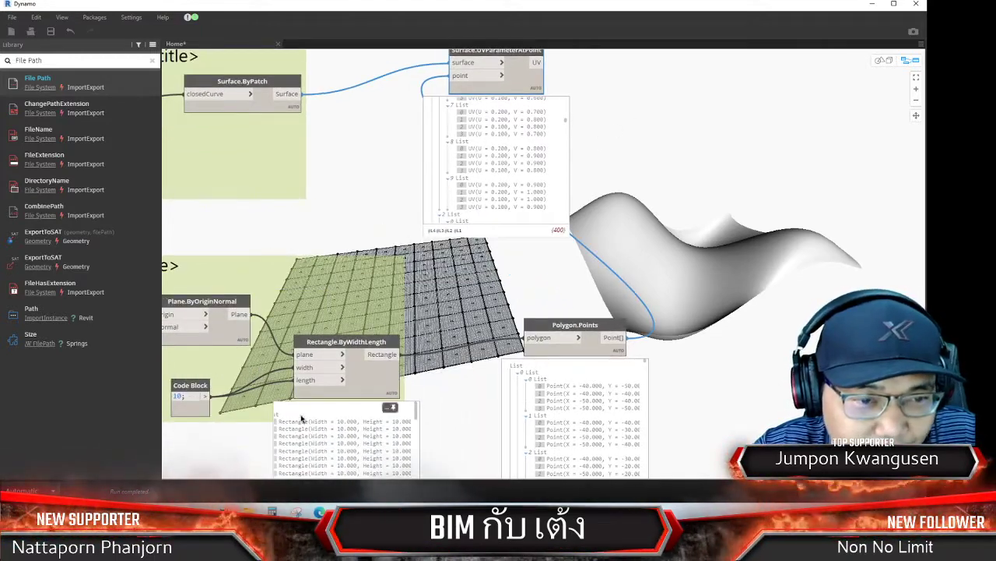
middle_drag(529, 283, 508, 327)
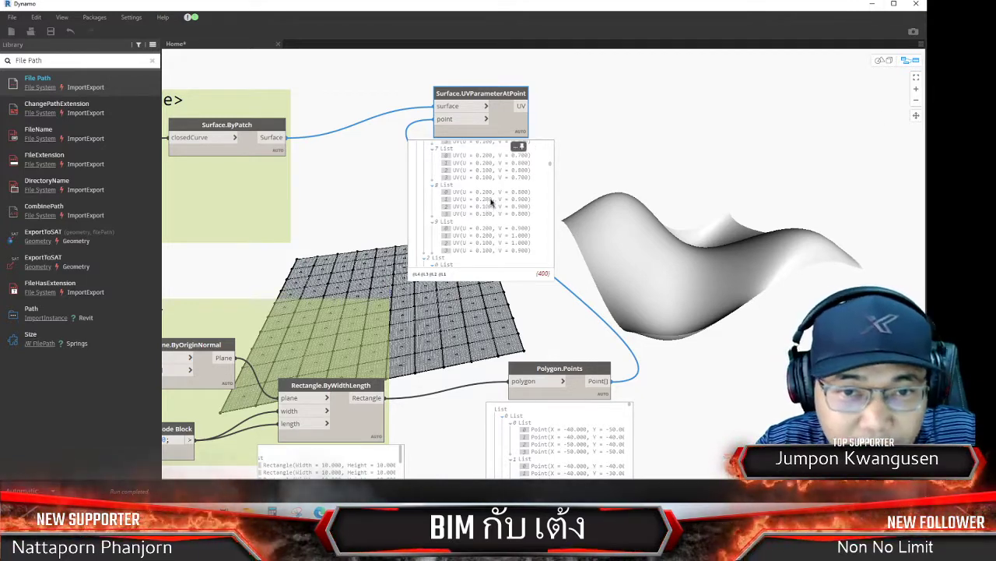
scroll(494, 201, up, 3)
scroll(494, 201, up, 3)
scroll(494, 200, up, 3)
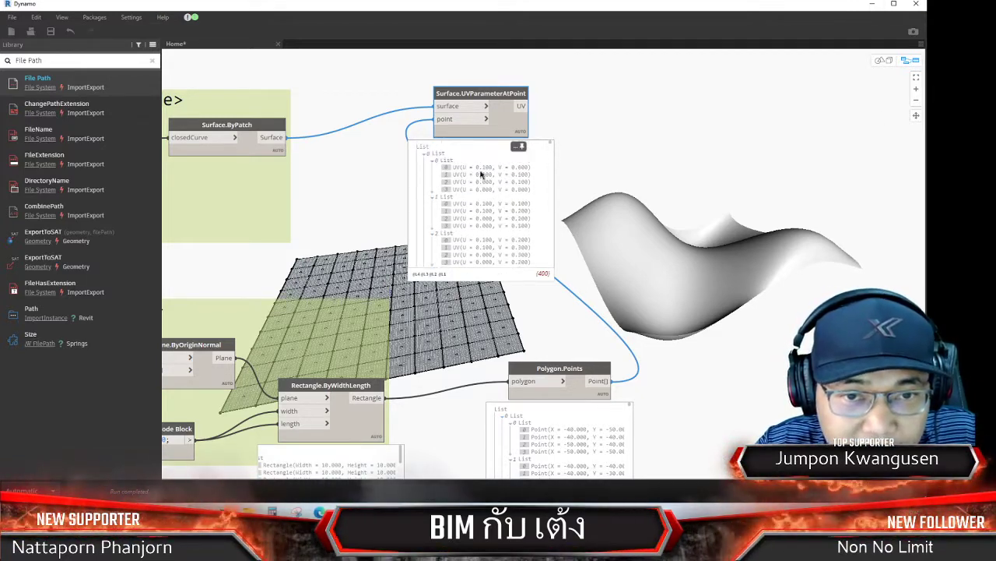
click(481, 168)
scroll(492, 203, up, 4)
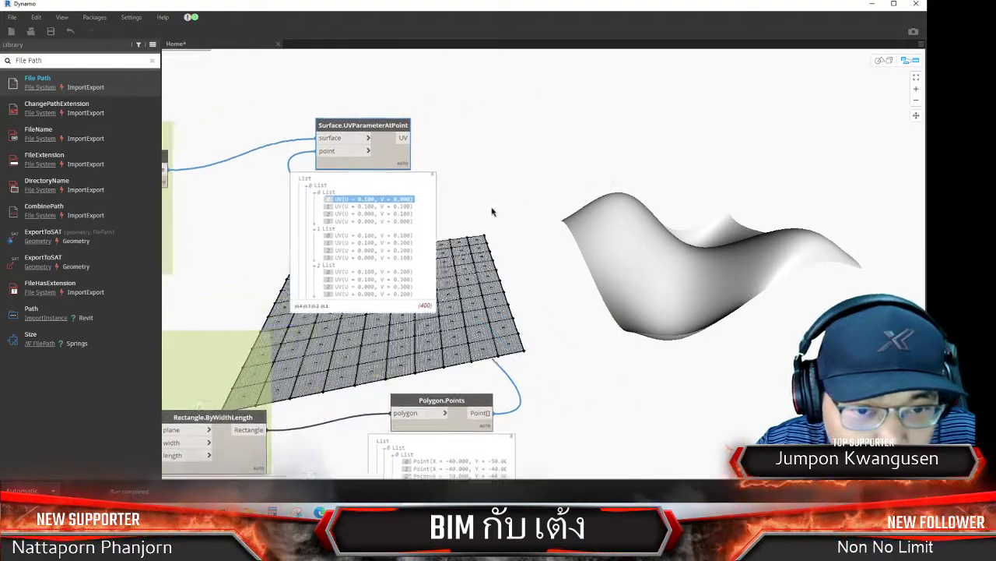
scroll(627, 177, down, 4)
scroll(627, 177, down, 3)
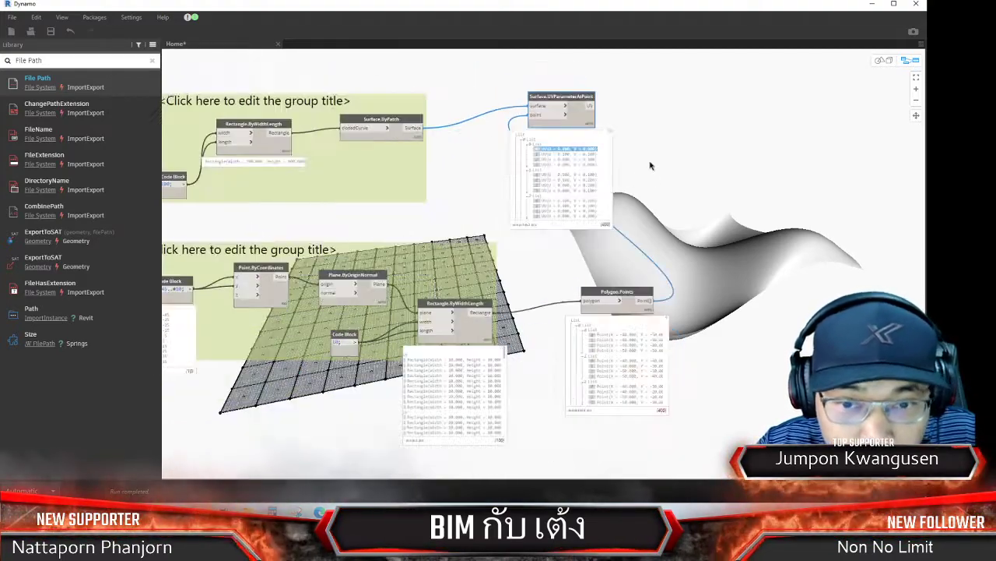
scroll(566, 181, up, 2)
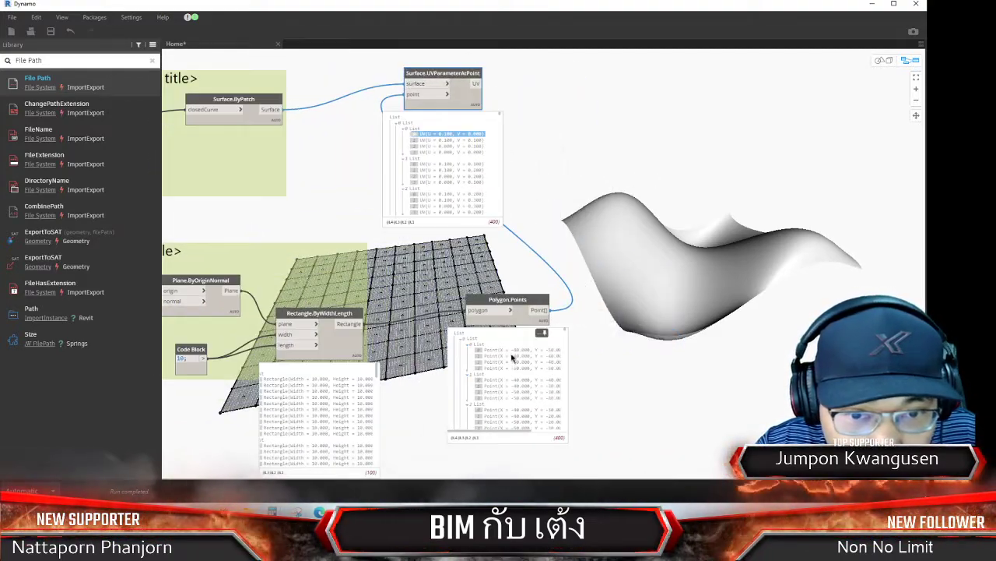
click(514, 353)
scroll(468, 427, down, 2)
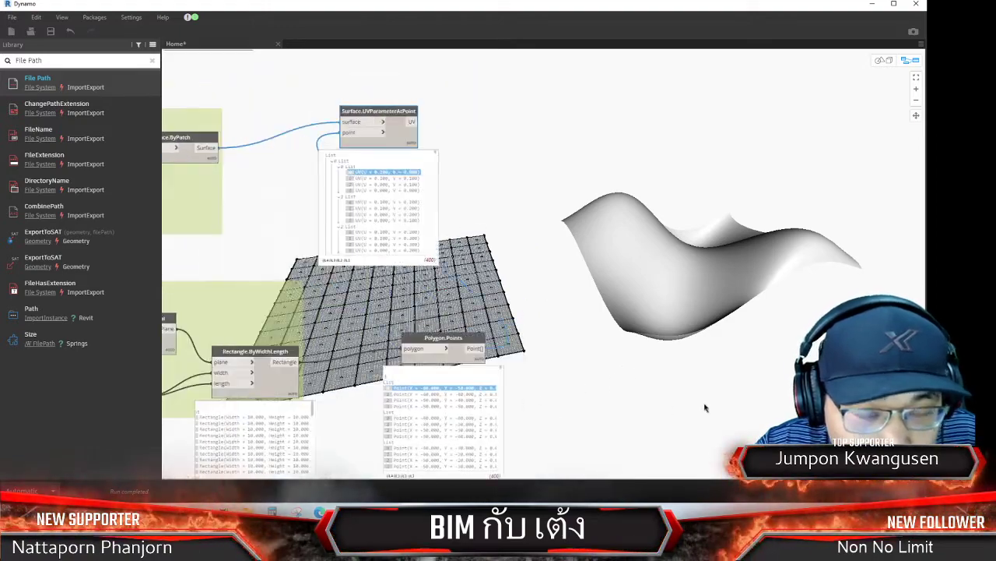
scroll(450, 209, up, 2)
Turn off the Surface.ByPatch node's preview
click(360, 156)
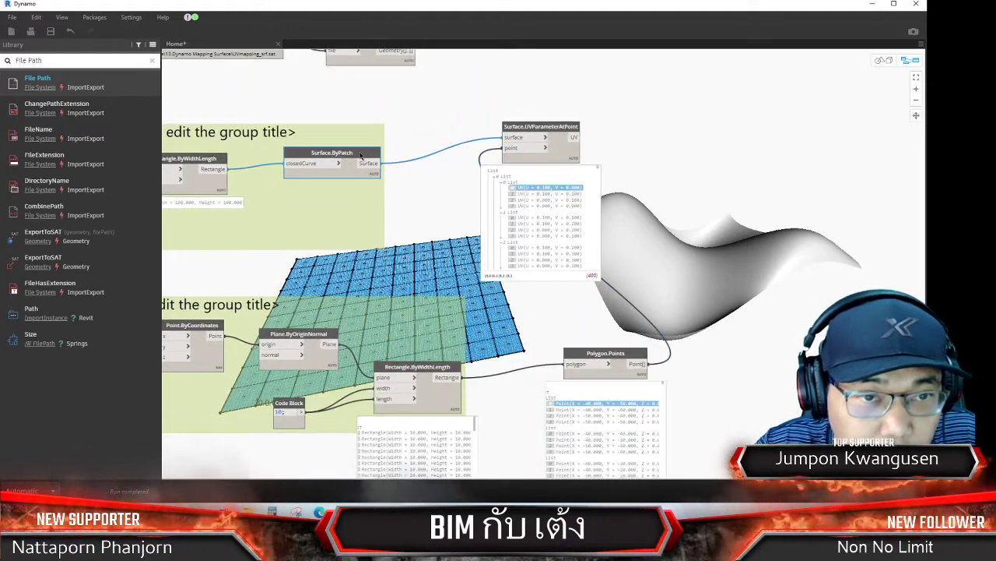
right_click(361, 156)
click(390, 223)
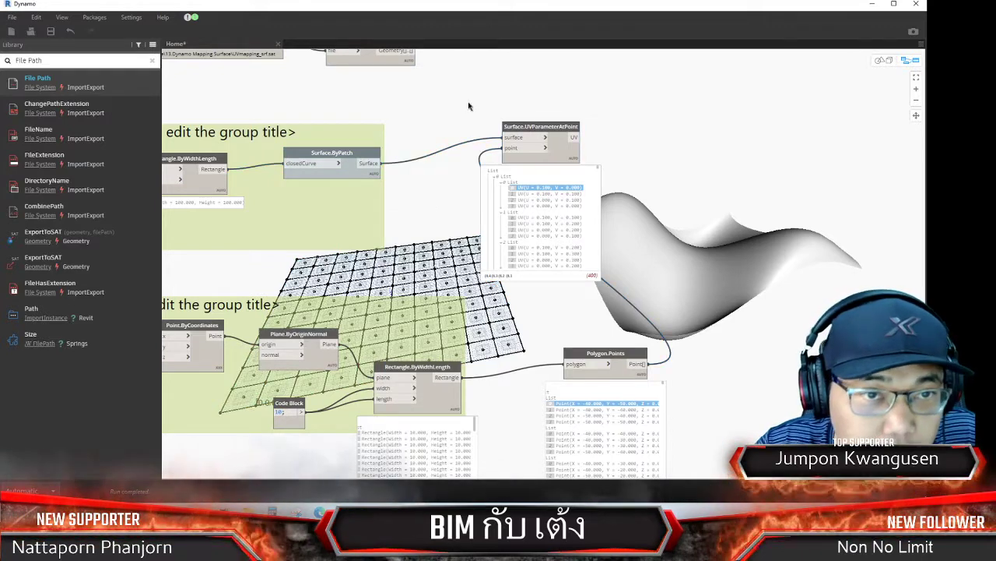
Freeze the Rectangle.ByWidthLength node so its rectangle grid disappears
mouse_move(469, 108)
middle_down()
mouse_move(475, 199)
mouse_move(498, 91)
middle_up()
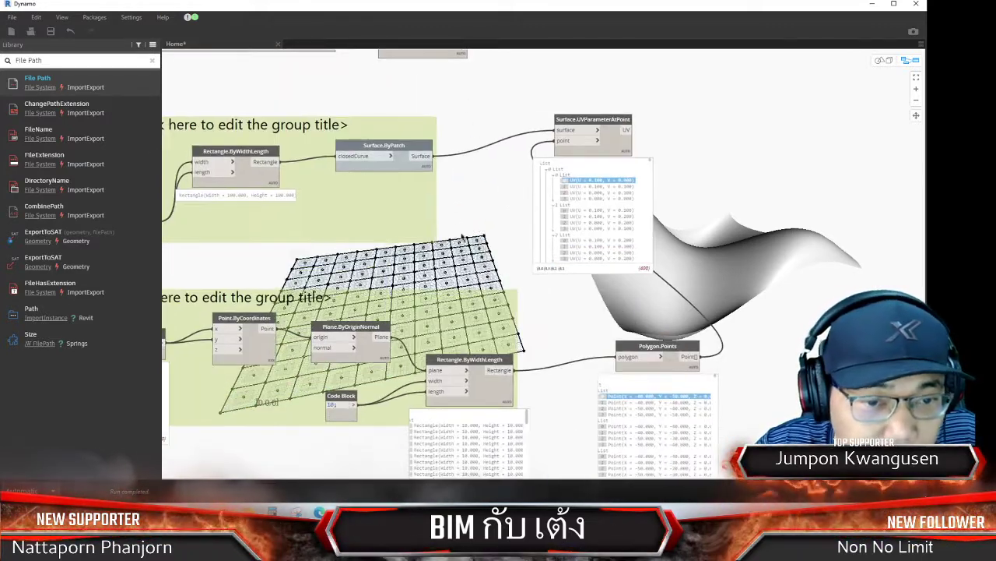
click(480, 360)
click(581, 321)
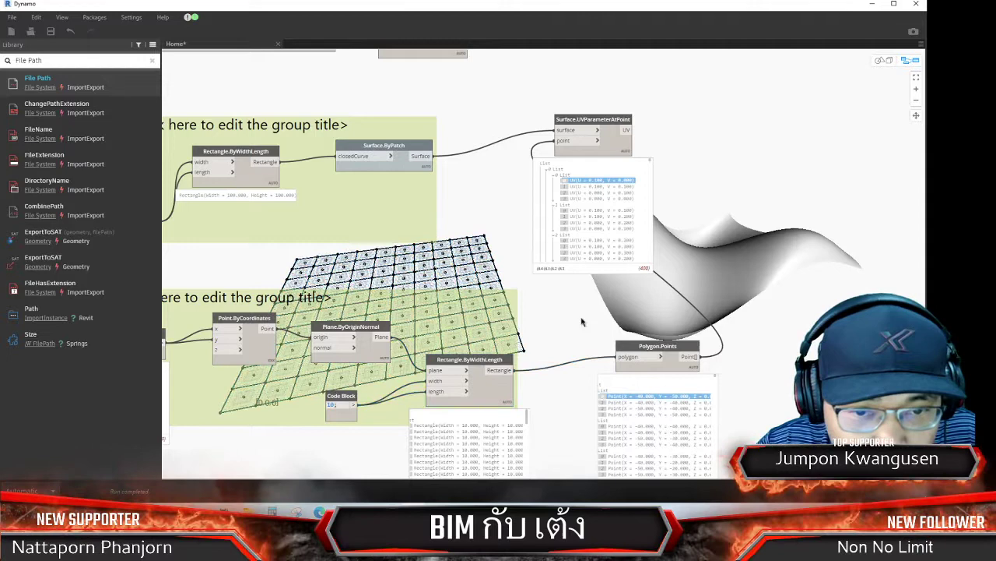
click(634, 348)
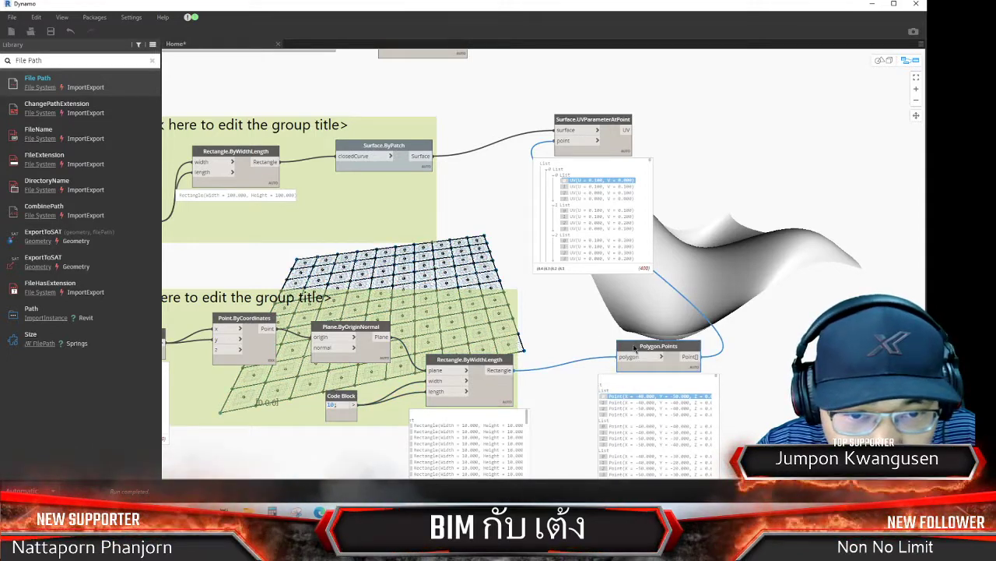
click(485, 363)
right_click(478, 359)
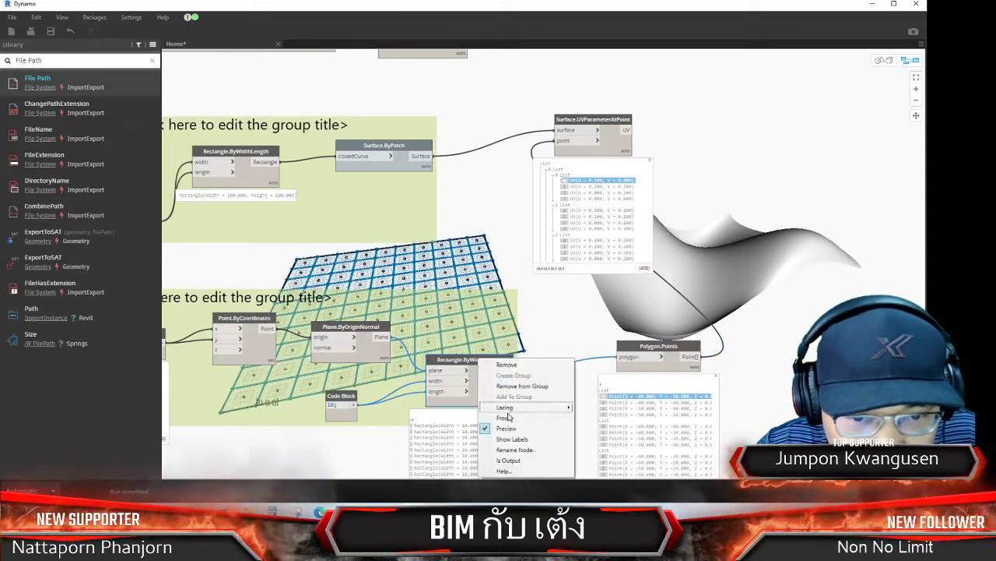
click(506, 418)
middle_drag(505, 338, 465, 348)
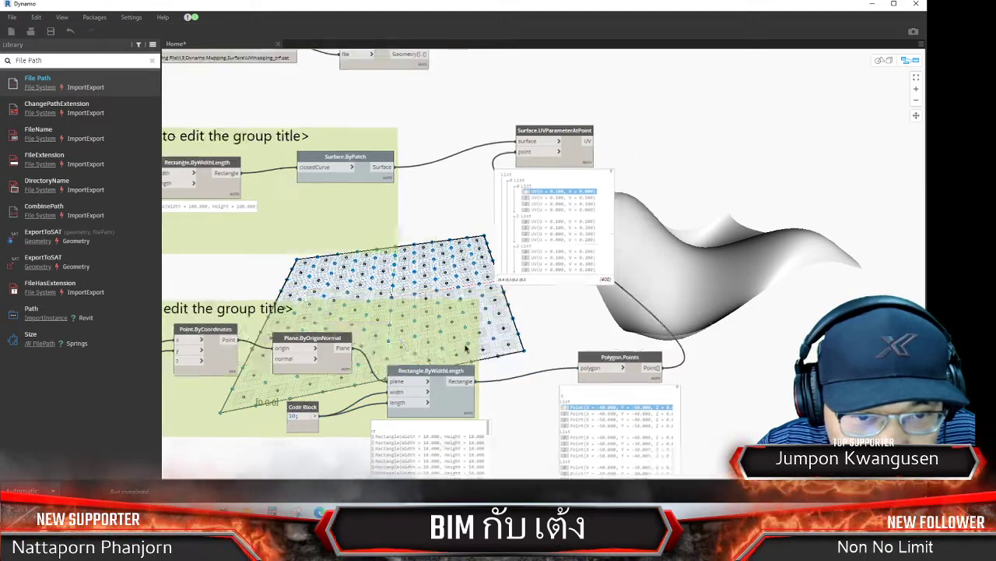
key(ctrl+b)
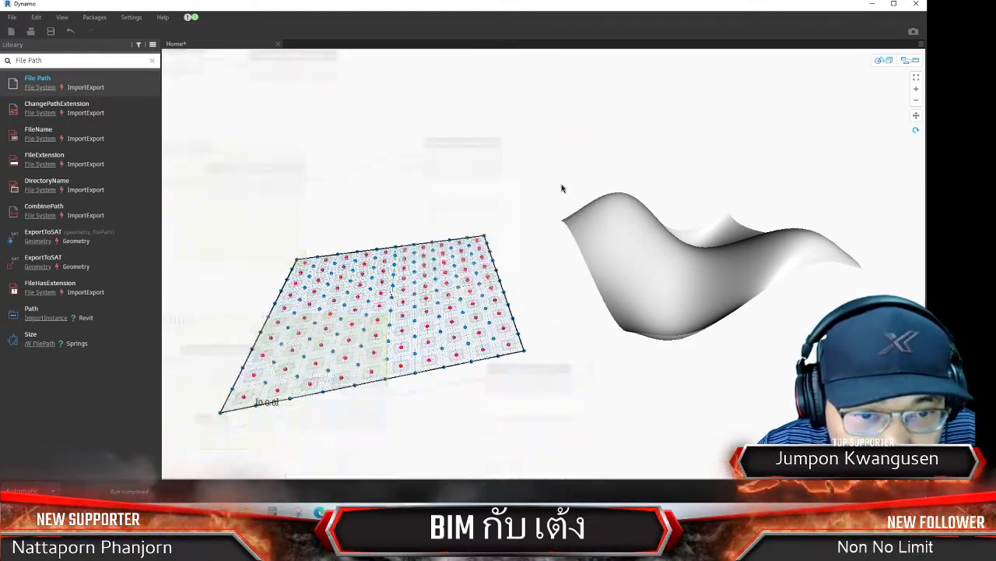
key(ctrl+b)
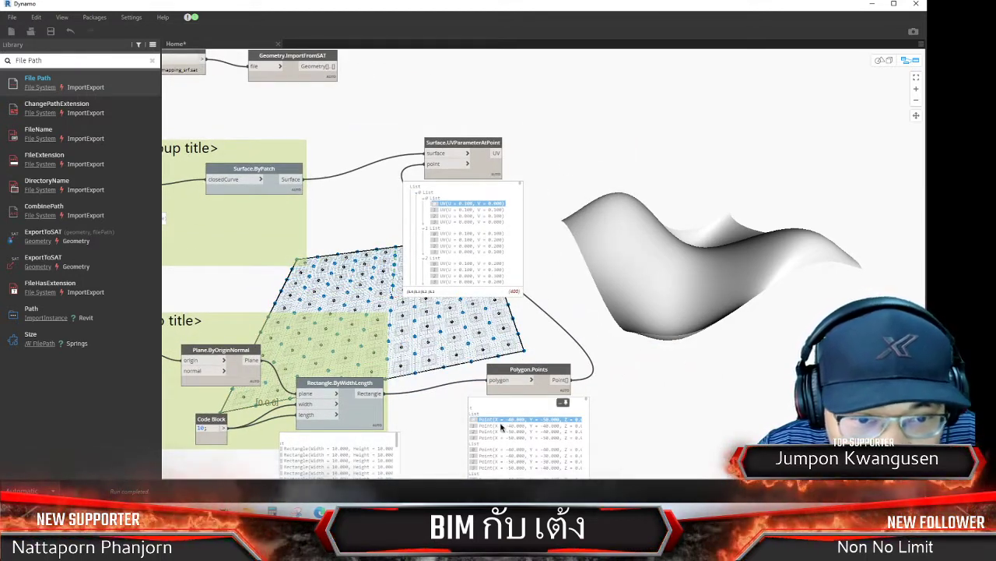
click(502, 426)
key(ctrl+b)
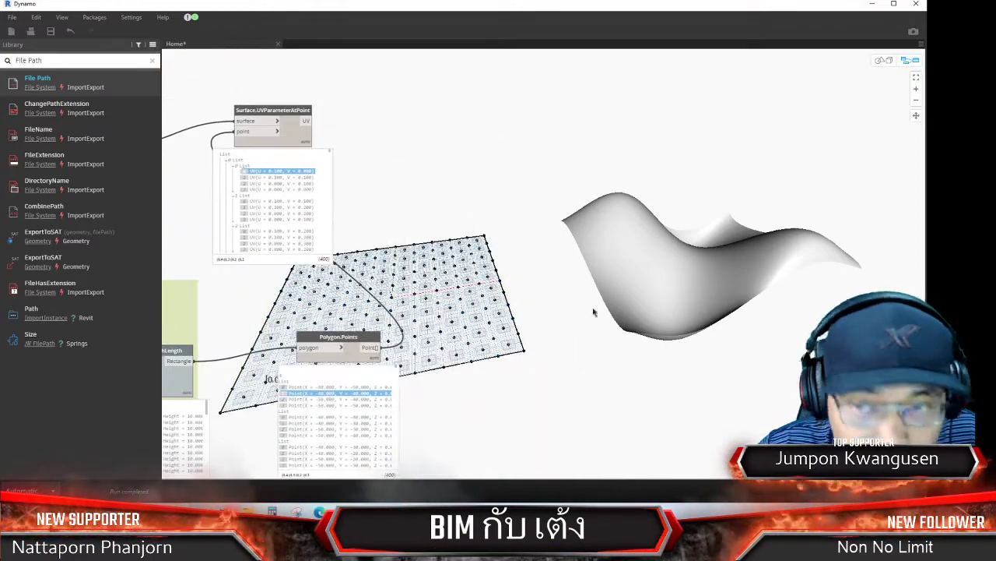
mouse_move(580, 259)
right_down()
mouse_move(692, 207)
mouse_move(602, 127)
right_up()
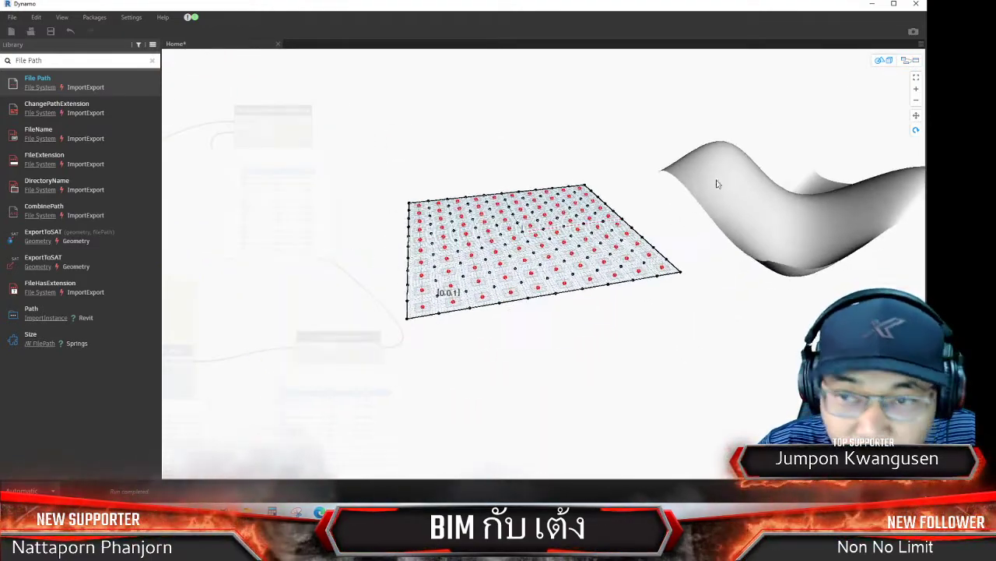
key(ctrl+b)
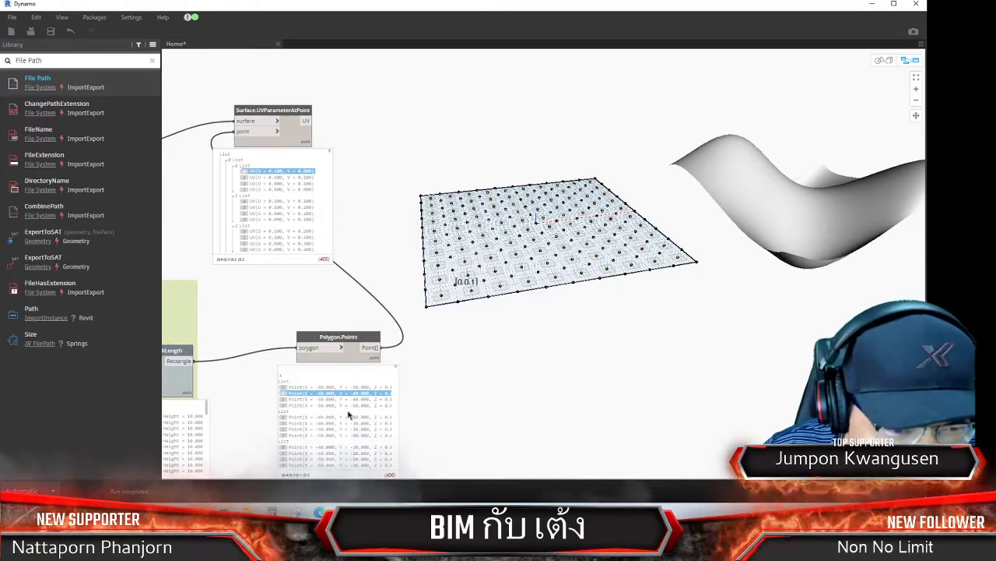
click(323, 387)
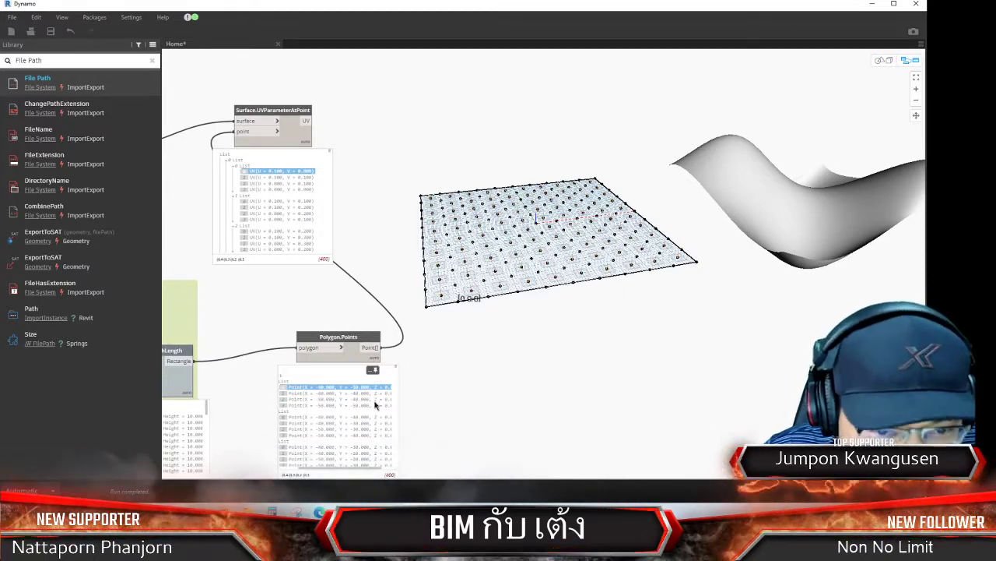
click(267, 178)
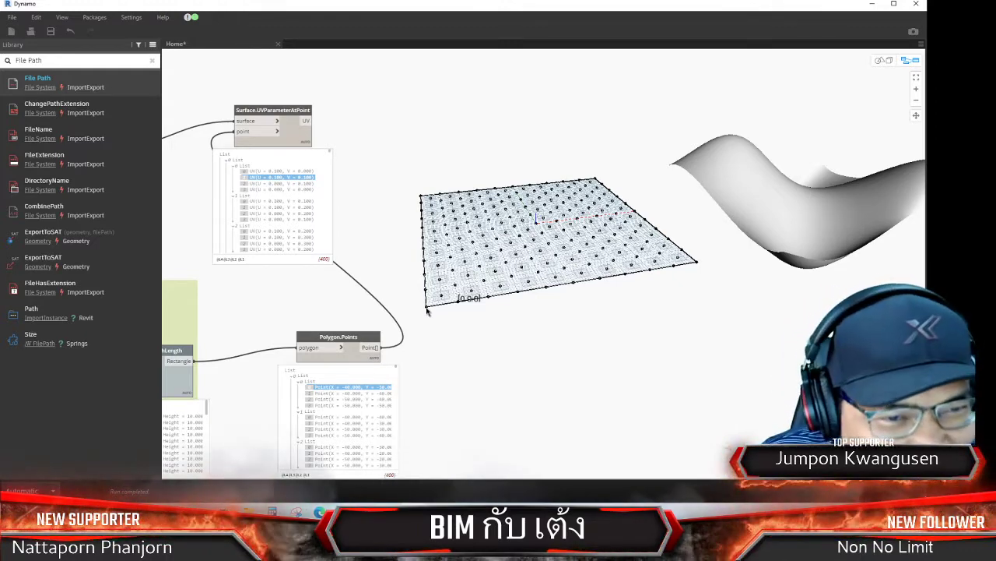
click(336, 393)
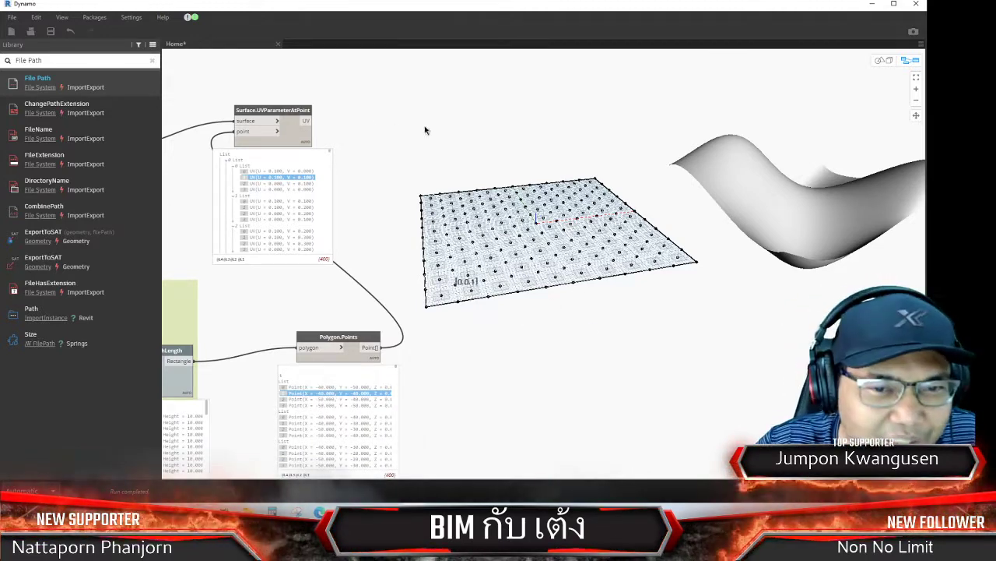
Shift the Surface.UVParameterAtPoint node slightly left after glancing at the 3D preview
mouse_move(425, 130)
middle_down()
mouse_move(493, 139)
mouse_move(532, 158)
middle_up()
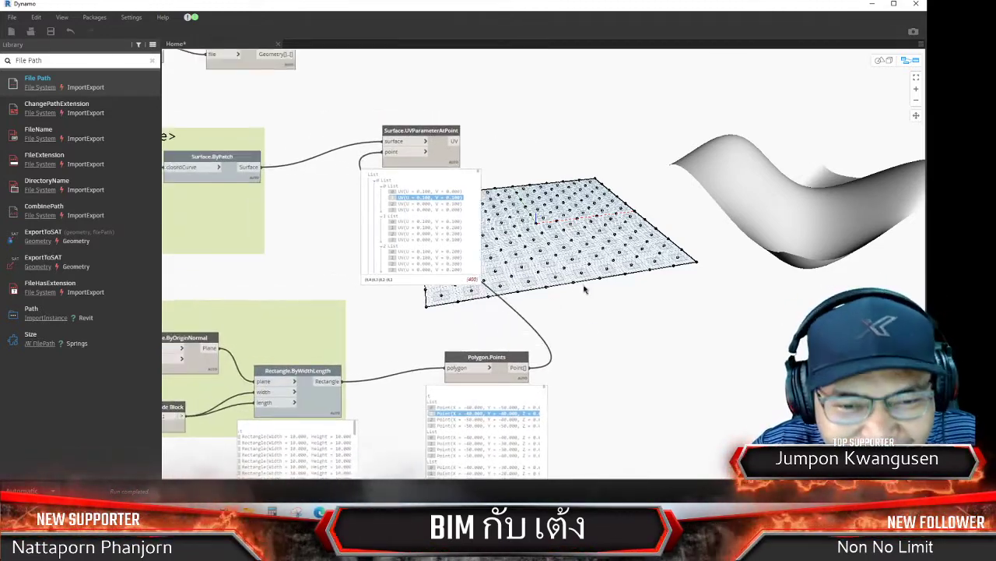
middle_drag(586, 290, 418, 311)
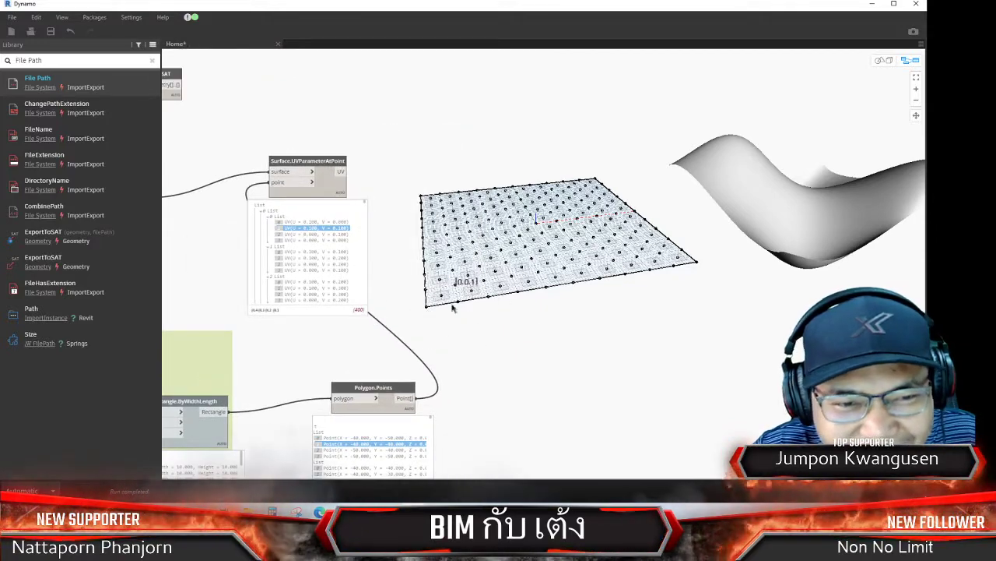
scroll(622, 292, down, 3)
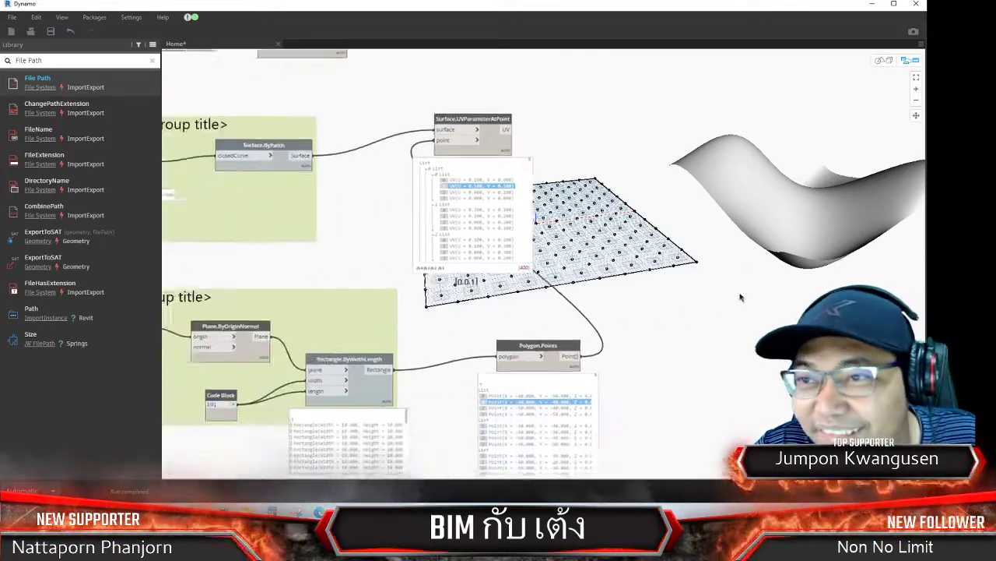
key(ctrl+b)
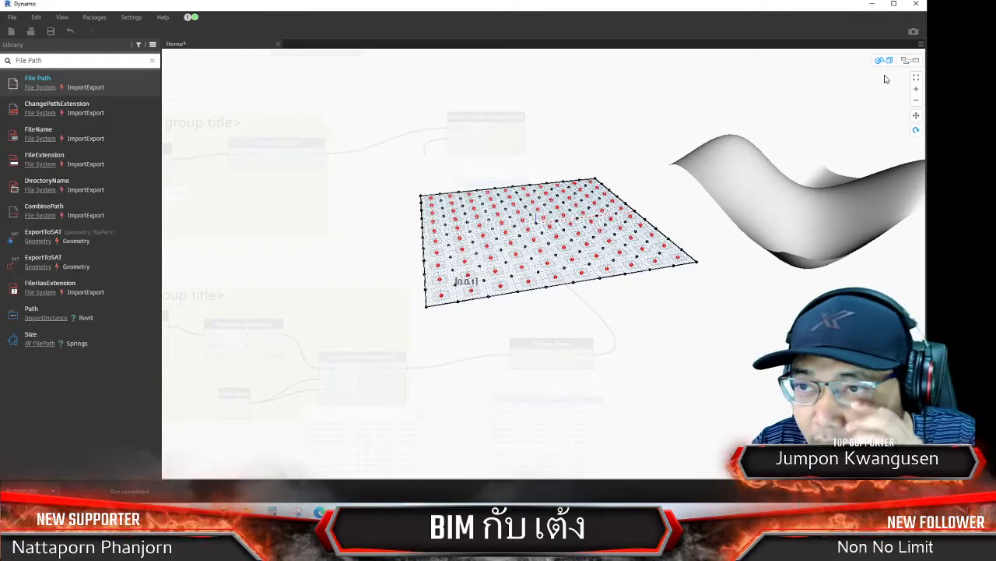
click(906, 62)
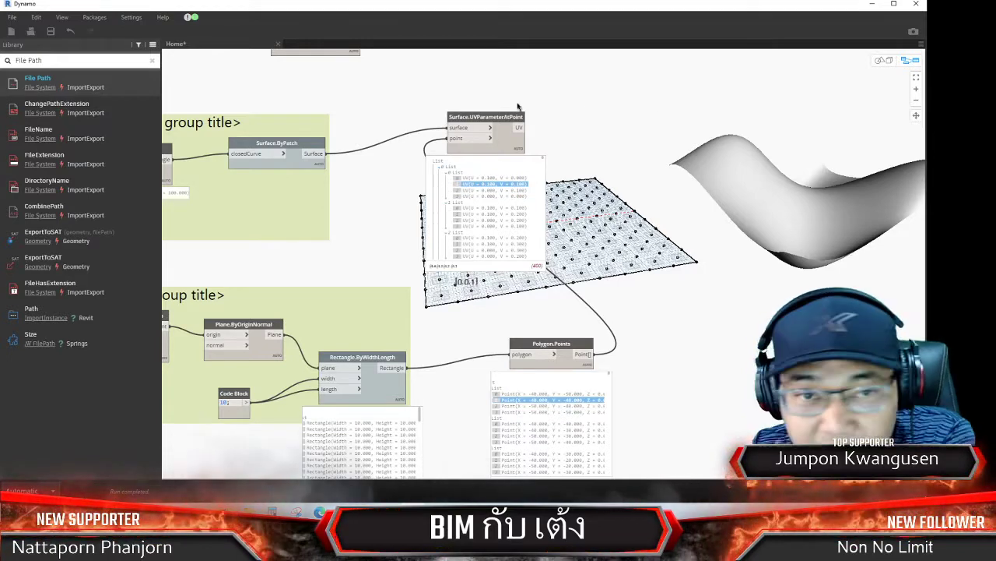
drag(519, 117, 471, 117)
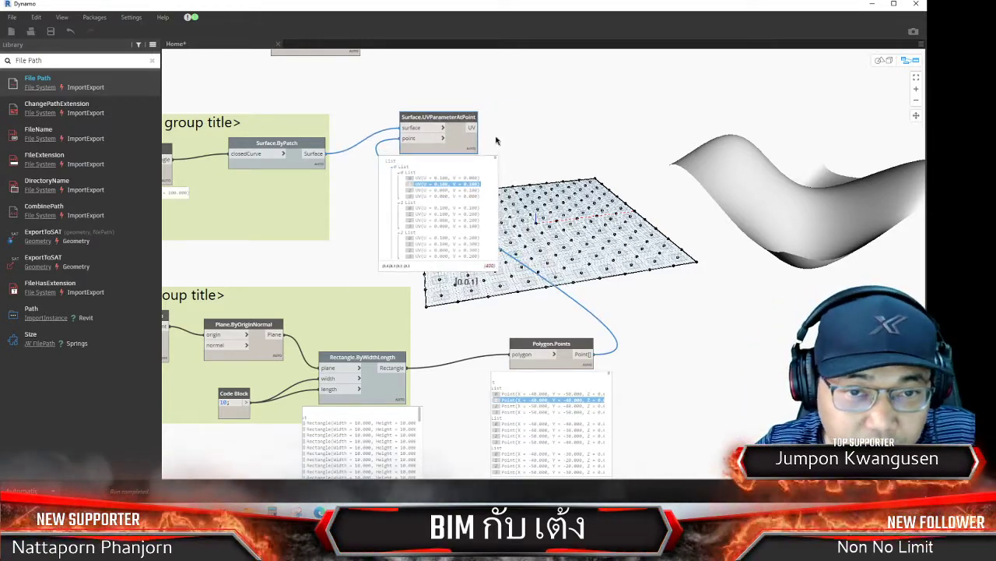
scroll(495, 140, up, 3)
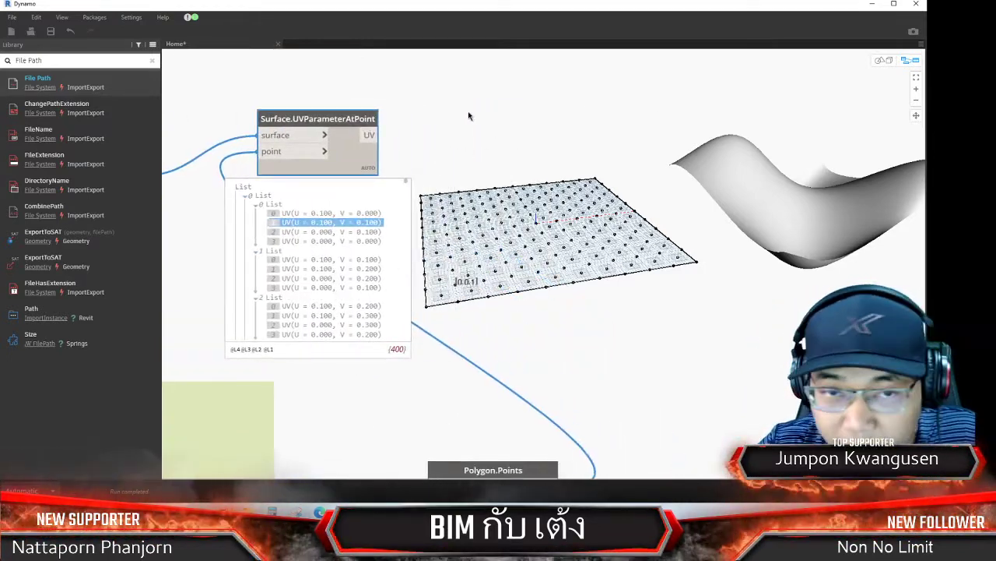
Add a UV.U node fed by Surface.UVParameterAtPoint's UV output
right_click(443, 109)
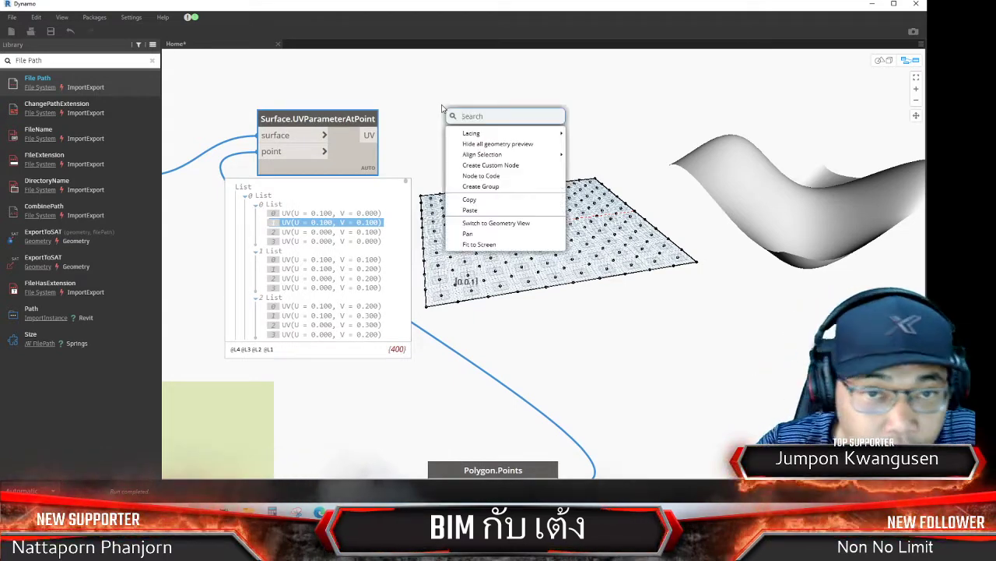
text(UV)
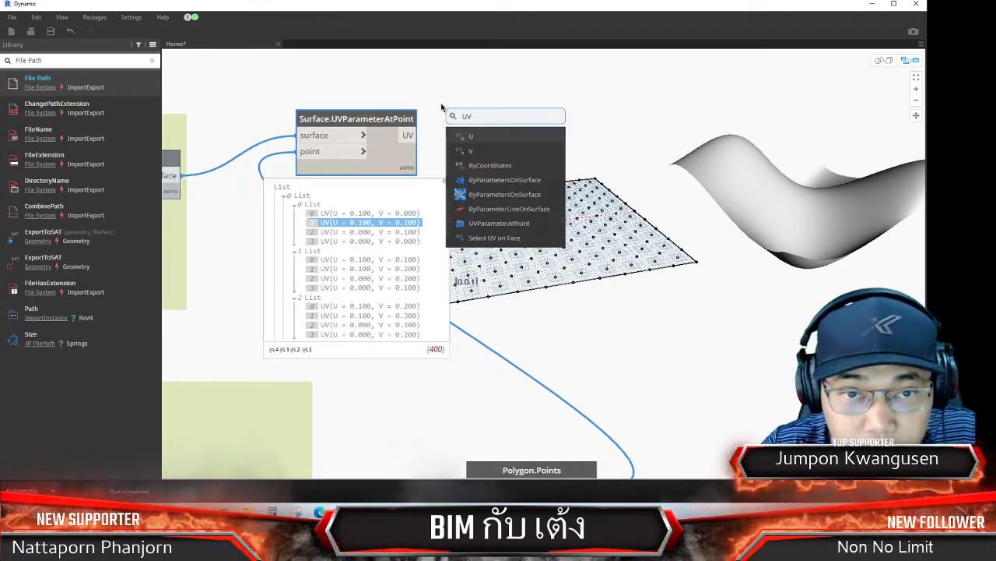
click(481, 136)
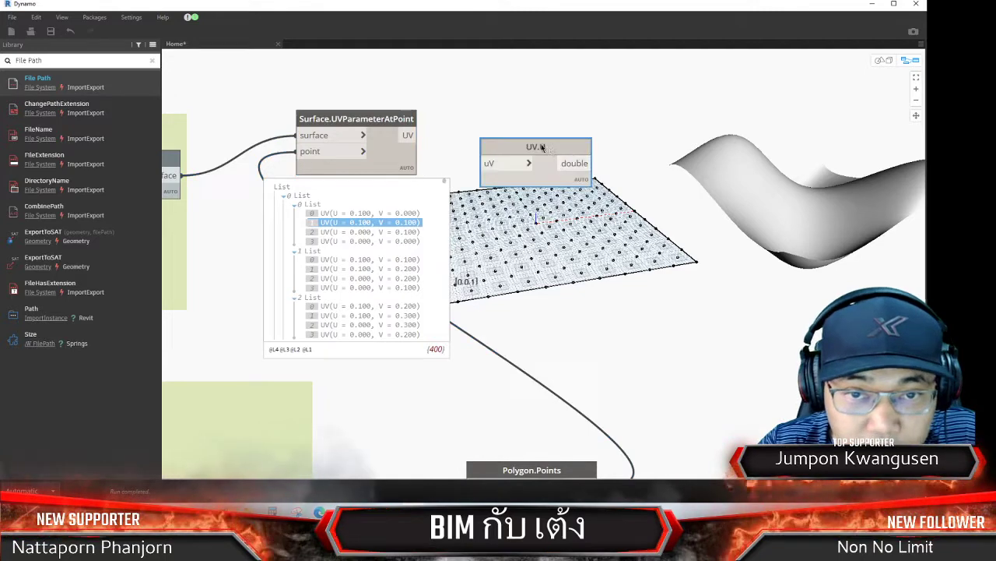
drag(408, 134, 535, 111)
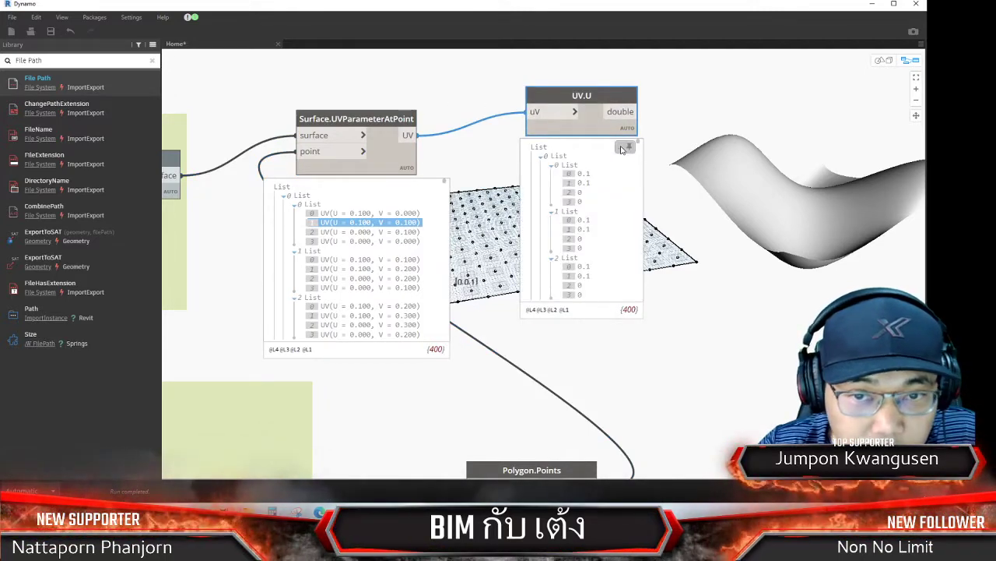
Add a UV.V node below UV.U, also fed by the UV output
right_drag(539, 161, 534, 148)
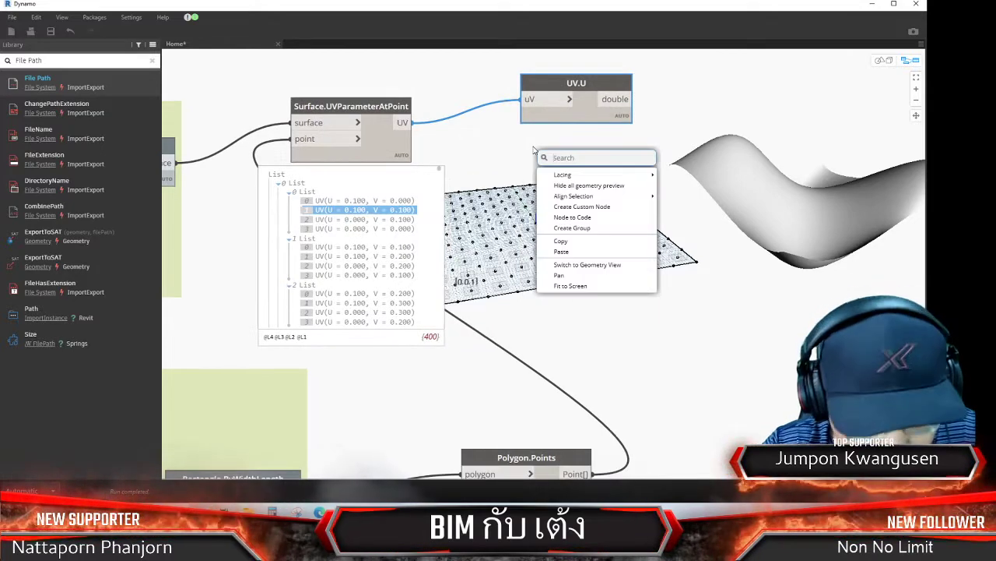
text(UV)
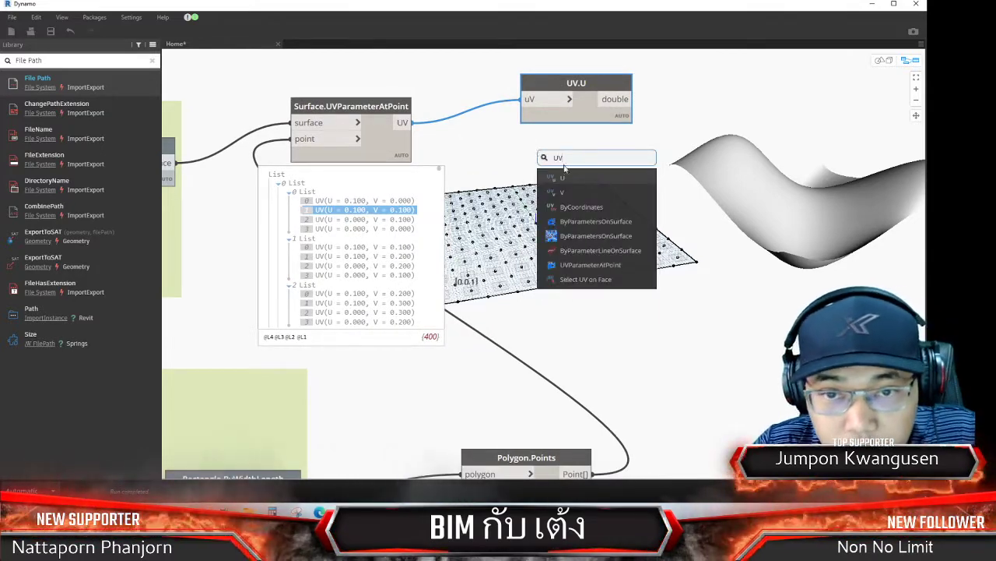
click(563, 192)
drag(603, 199, 554, 197)
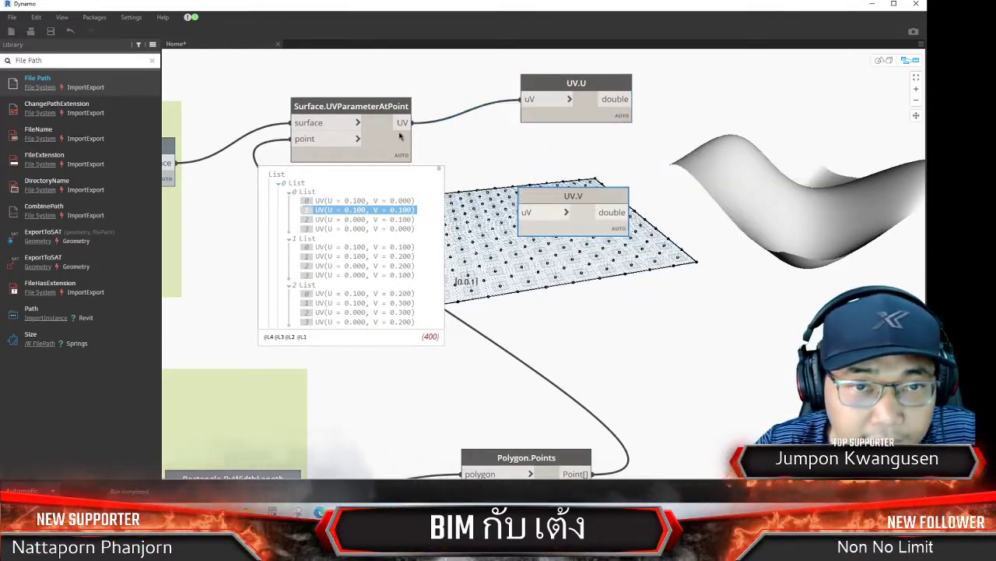
click(410, 123)
click(520, 212)
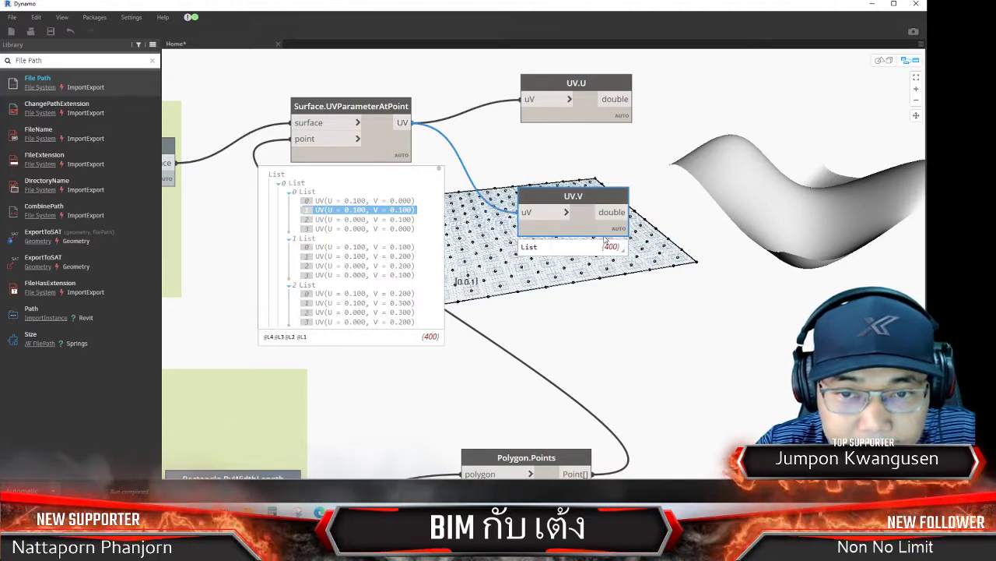
middle_drag(606, 238, 656, 355)
scroll(512, 204, down, 1)
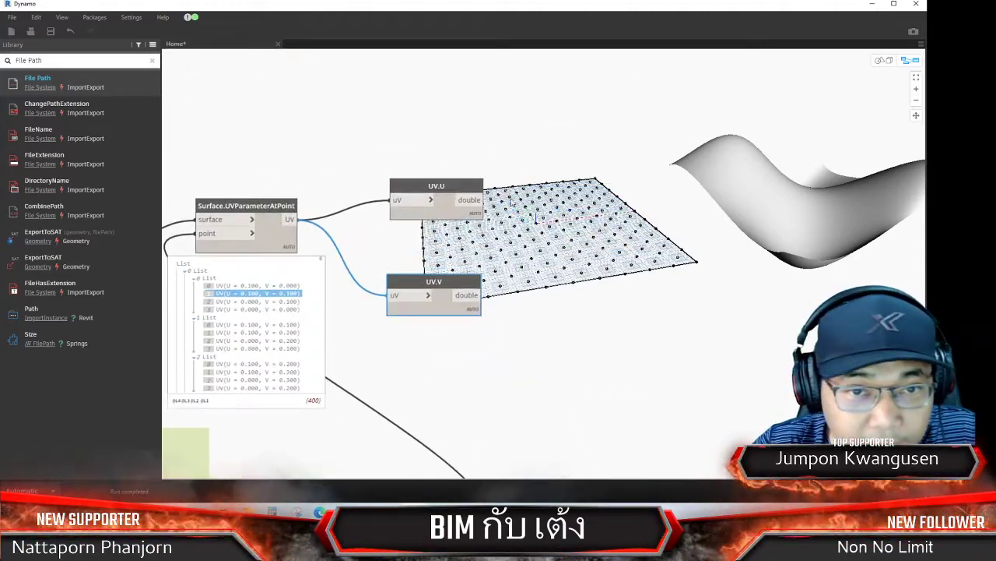
scroll(524, 453, down, 2)
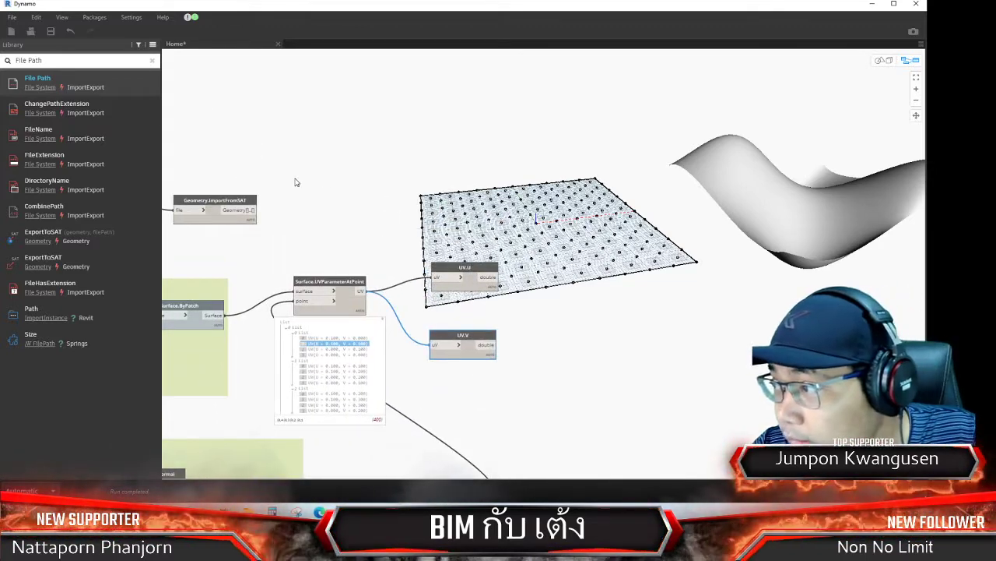
Place a Surface.PointAtParameter node from the canvas search
middle_drag(338, 163, 355, 140)
right_click(367, 122)
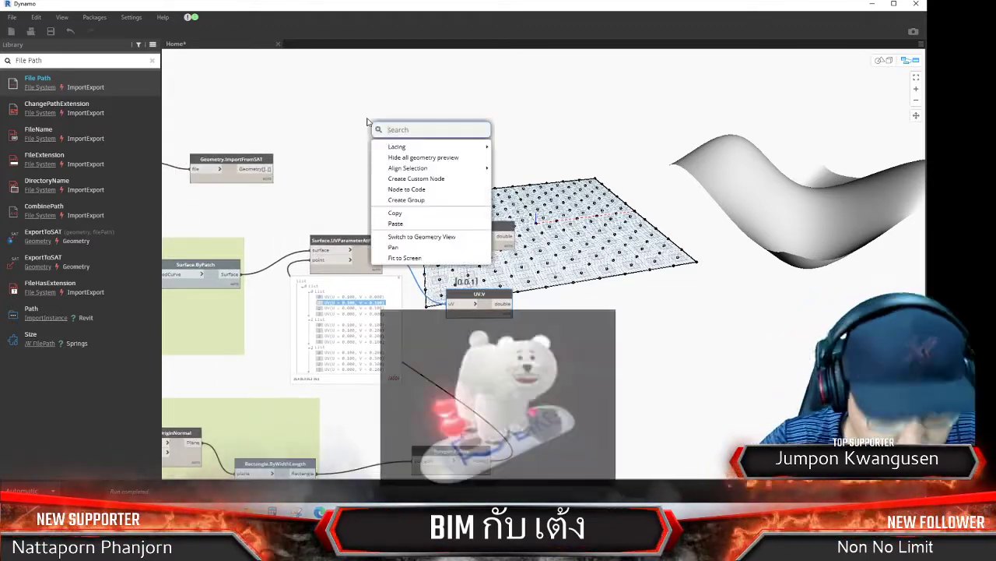
text(Surface)
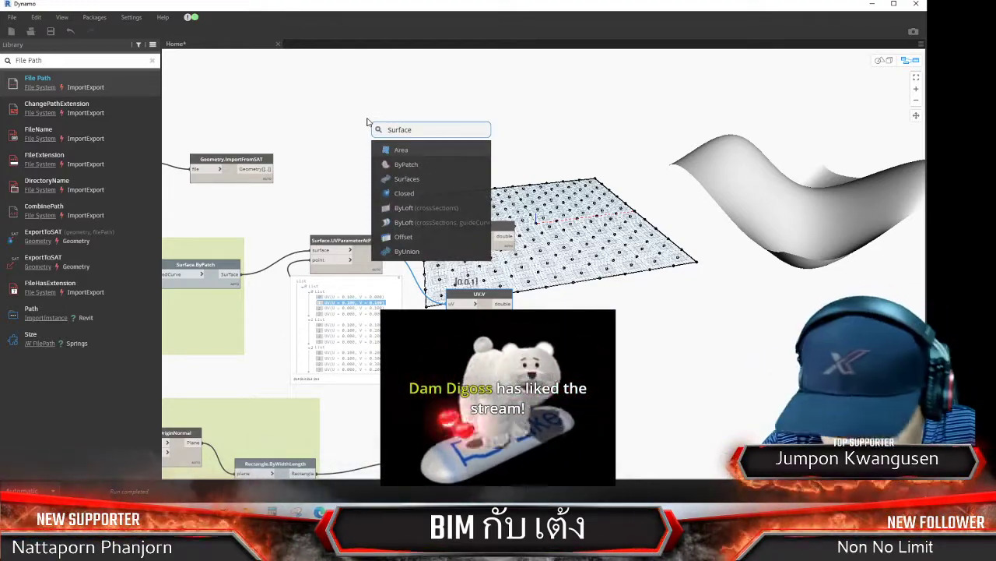
text(.P)
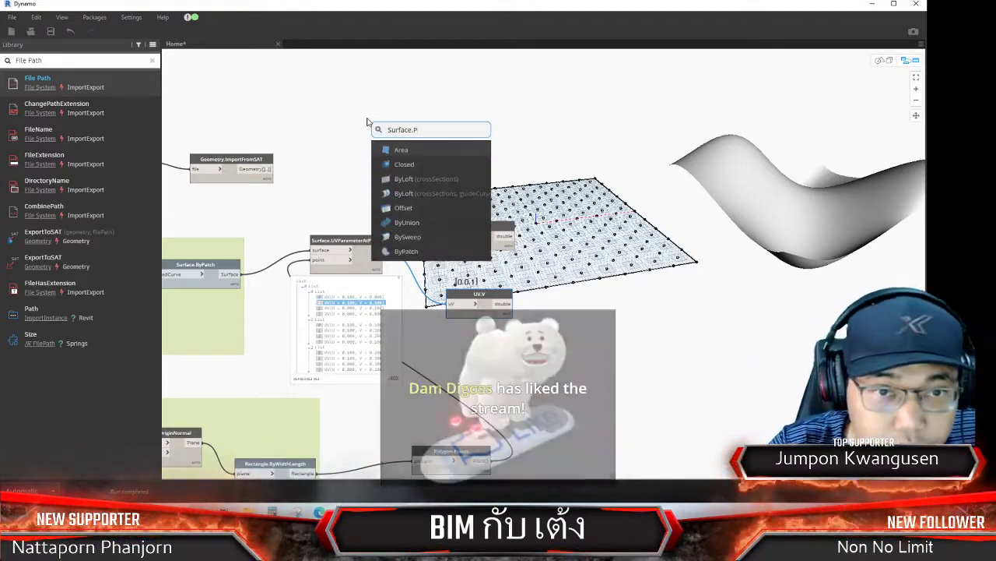
text(ointAt)
key(Return)
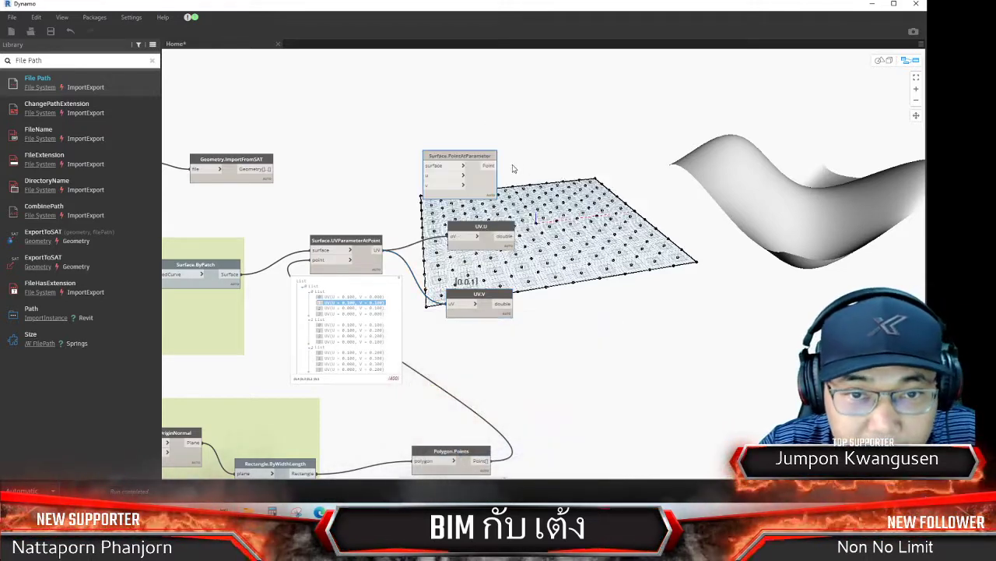
mouse_move(465, 157)
mouse_down()
mouse_move(498, 128)
mouse_move(562, 127)
mouse_up()
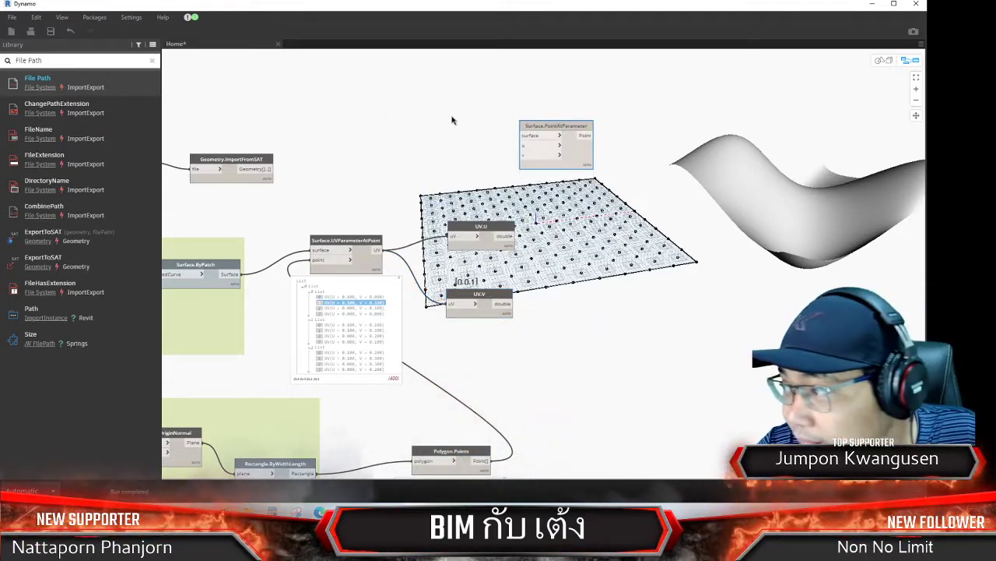
Connect Geometry.ImportFromSAT's imported surface to Surface.PointAtParameter's surface input
mouse_move(453, 120)
middle_down()
mouse_move(434, 178)
mouse_move(400, 161)
middle_up()
drag(357, 251, 364, 184)
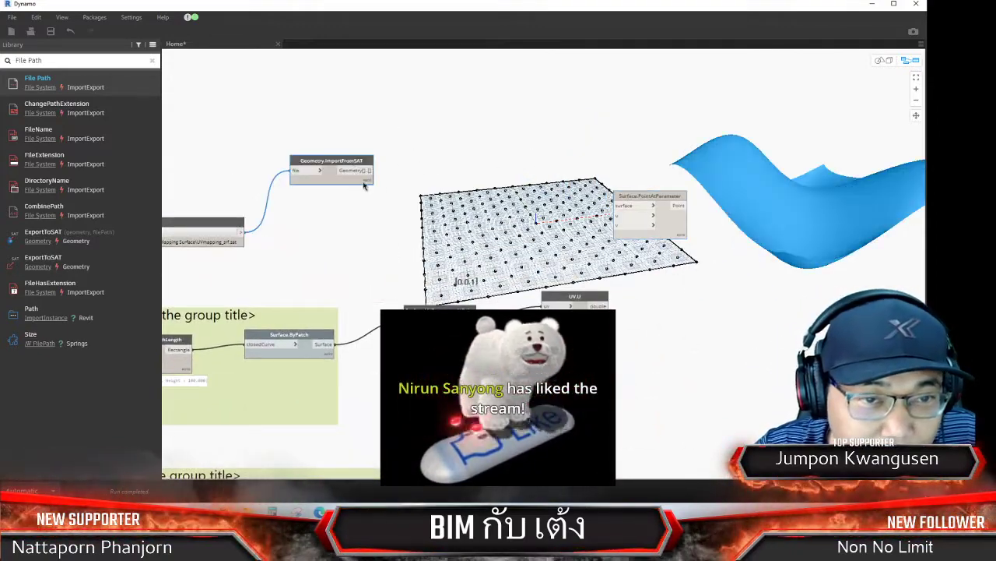
mouse_move(363, 172)
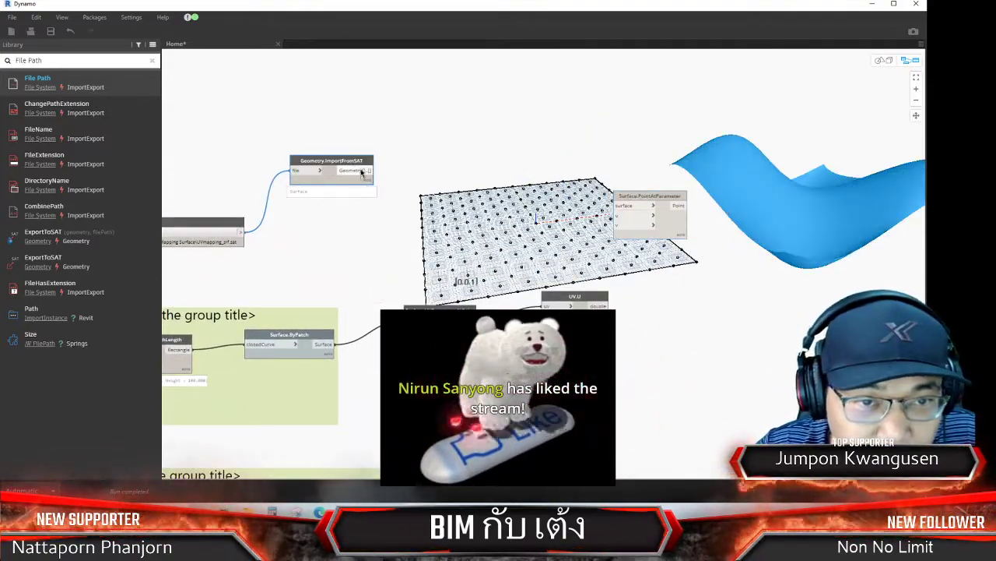
drag(363, 171, 619, 206)
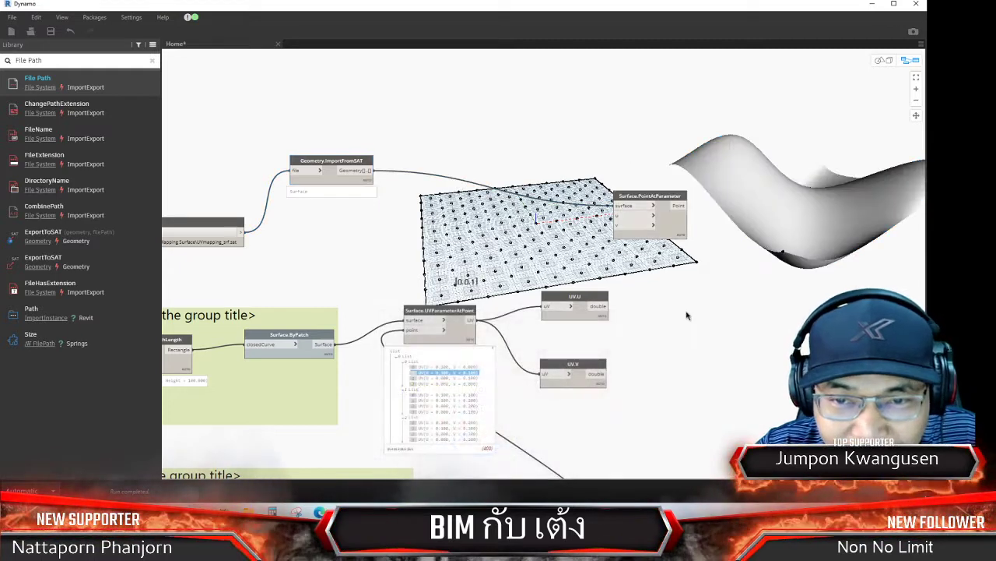
middle_drag(687, 315, 558, 279)
scroll(521, 160, up, 1)
drag(538, 172, 582, 213)
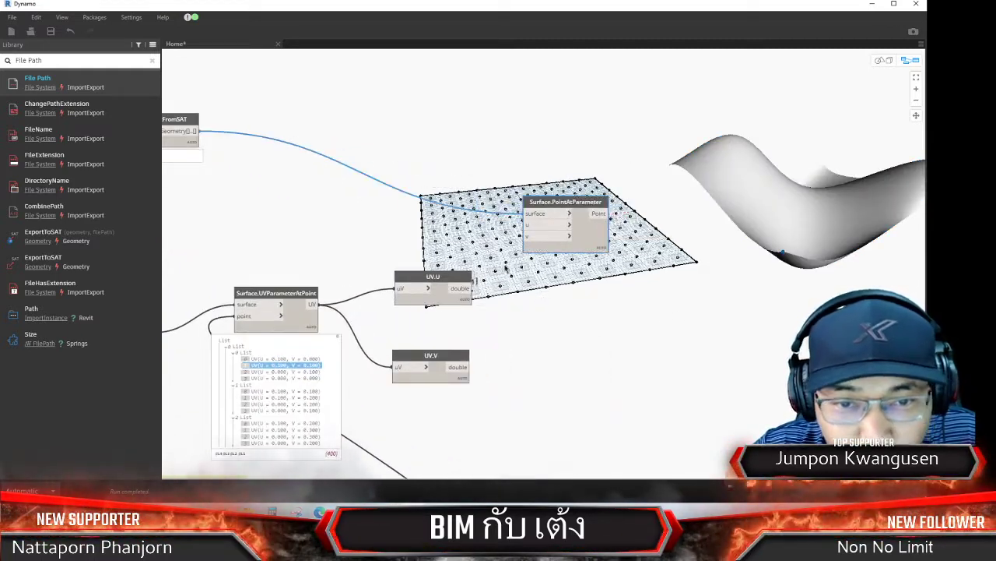
mouse_move(461, 290)
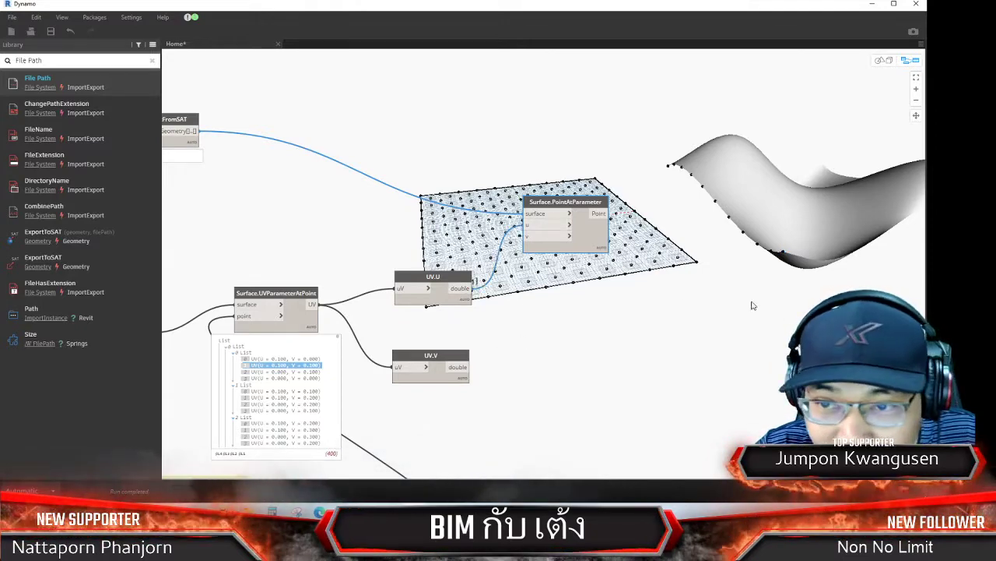
Orbit the 3D preview to inspect the points mapped onto the surface
click(887, 62)
drag(834, 137, 717, 204)
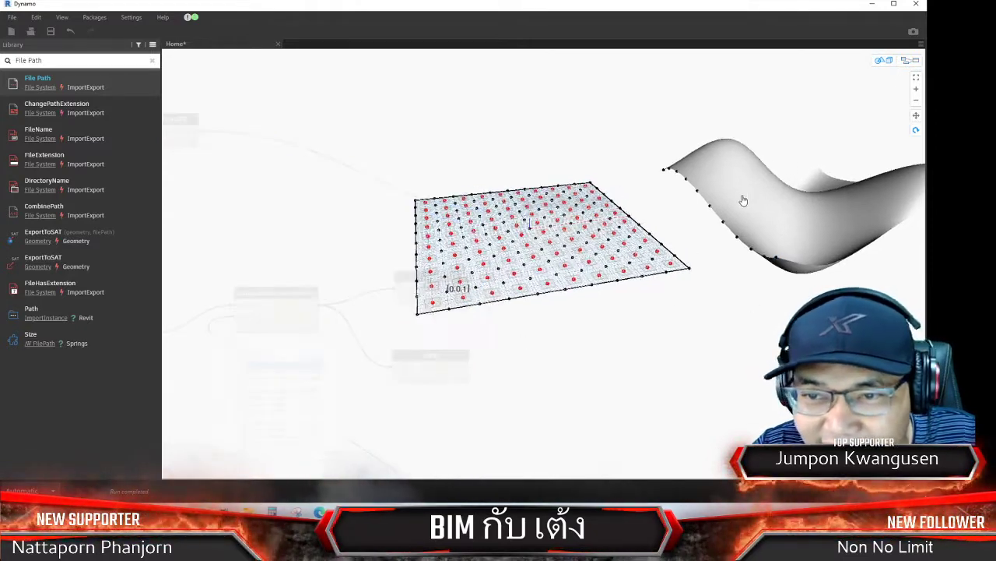
mouse_move(816, 182)
mouse_down()
mouse_move(763, 200)
mouse_move(772, 182)
mouse_move(803, 209)
mouse_move(752, 214)
mouse_move(767, 155)
mouse_move(773, 194)
mouse_up()
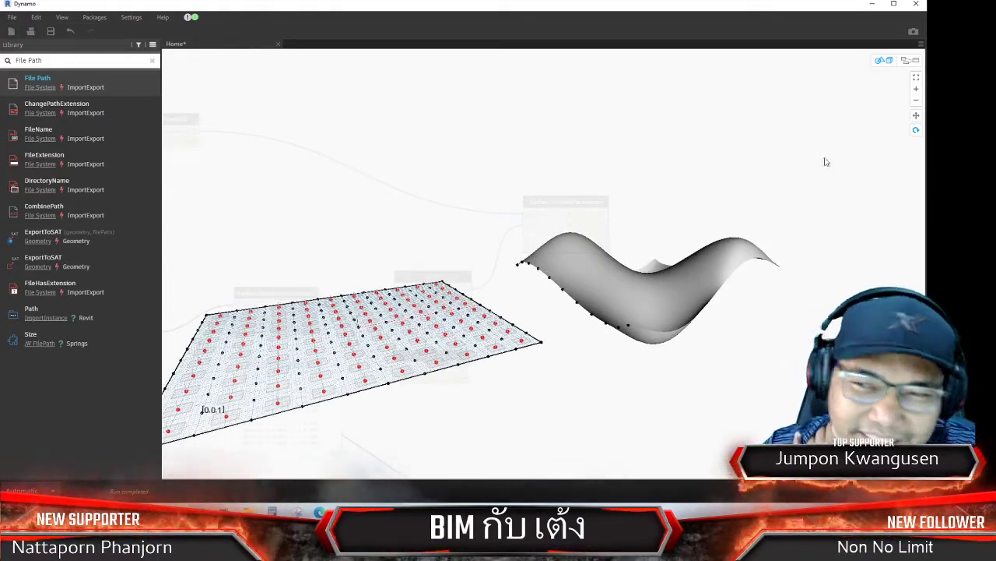
click(906, 61)
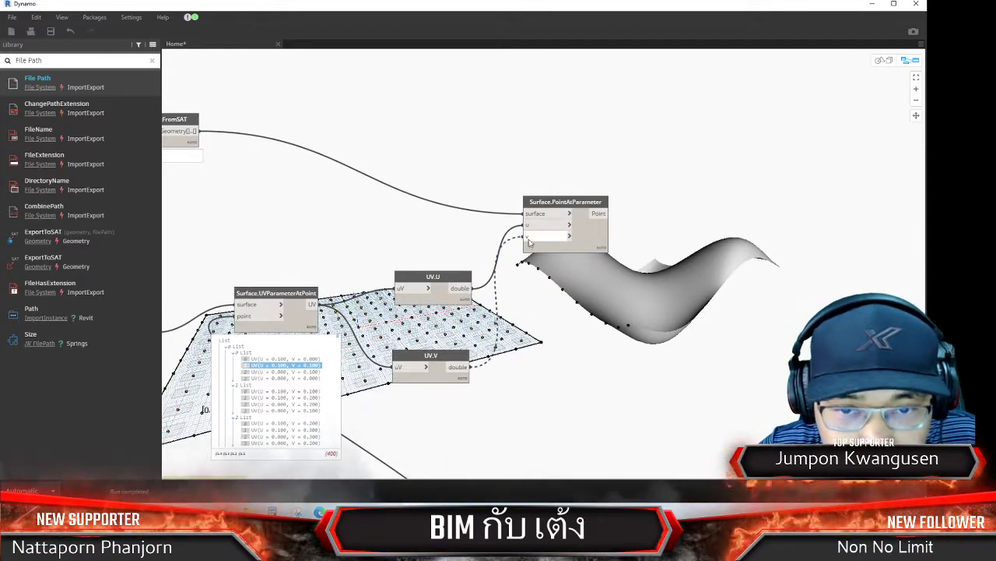
Turn off Geometry.ImportFromSAT's preview and orbit to see the points alone
middle_drag(651, 212, 647, 205)
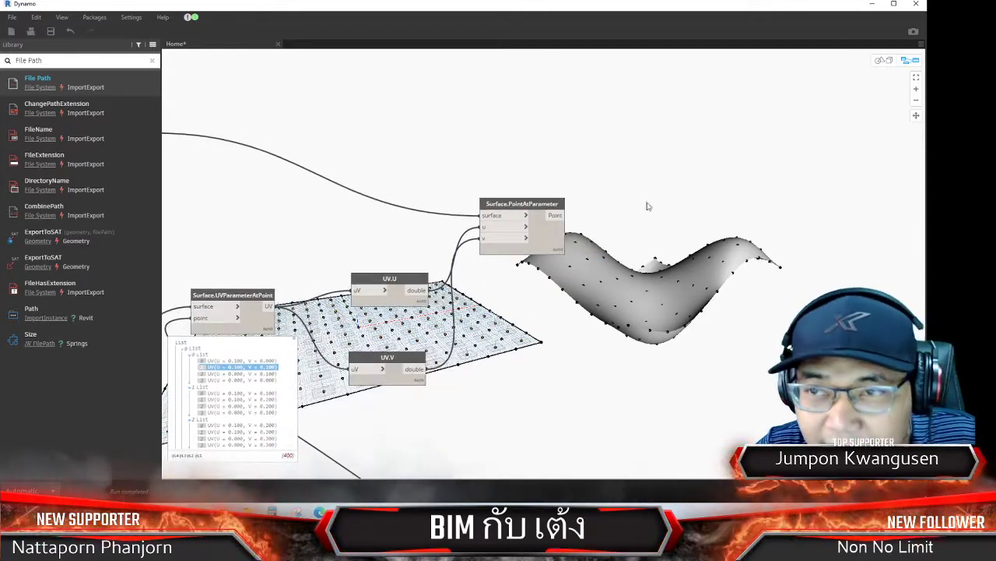
scroll(389, 117, down, 3)
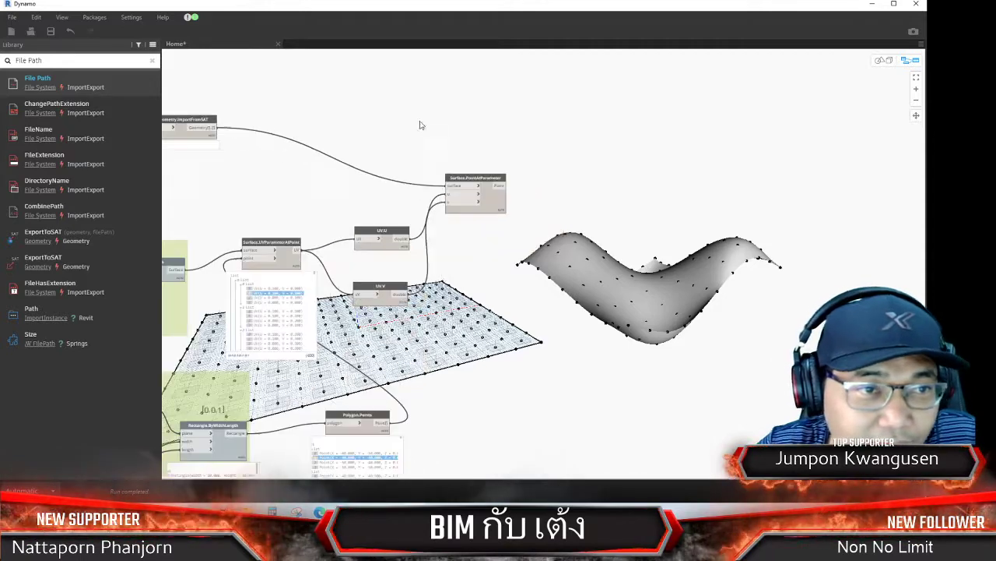
click(253, 127)
right_click(253, 126)
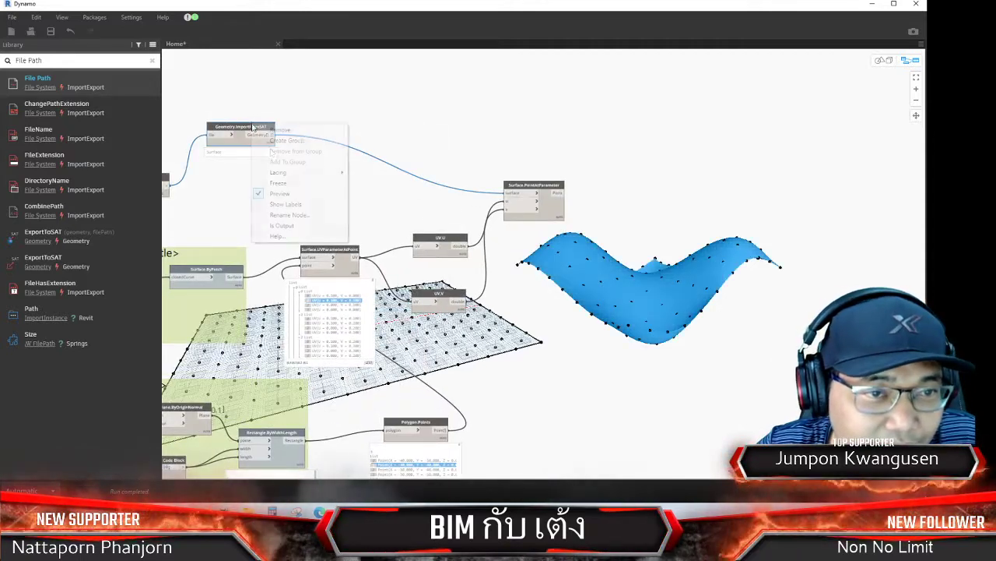
click(279, 193)
click(886, 60)
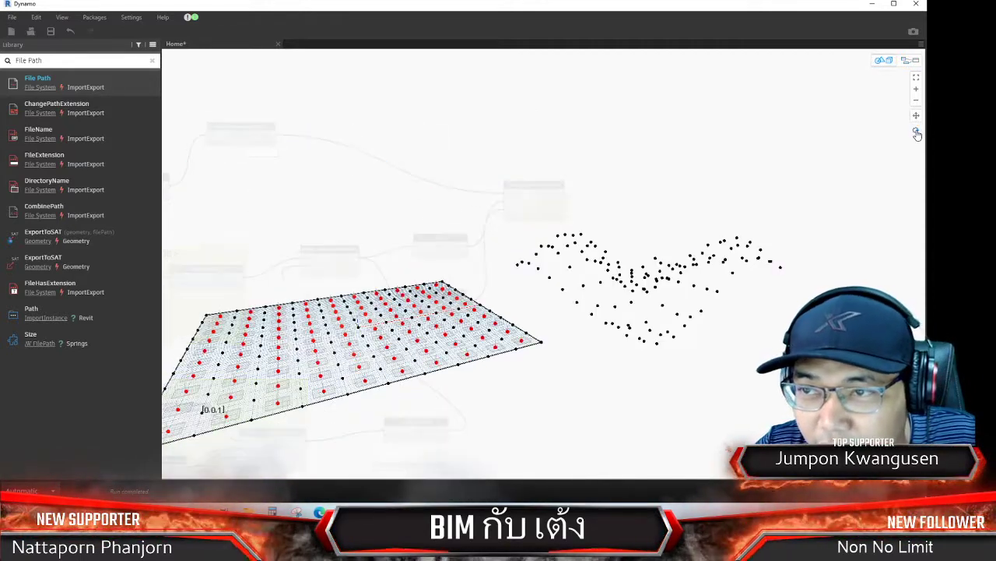
mouse_move(734, 166)
right_down()
mouse_move(709, 202)
mouse_move(694, 183)
mouse_move(707, 288)
mouse_move(755, 262)
mouse_move(706, 259)
right_up()
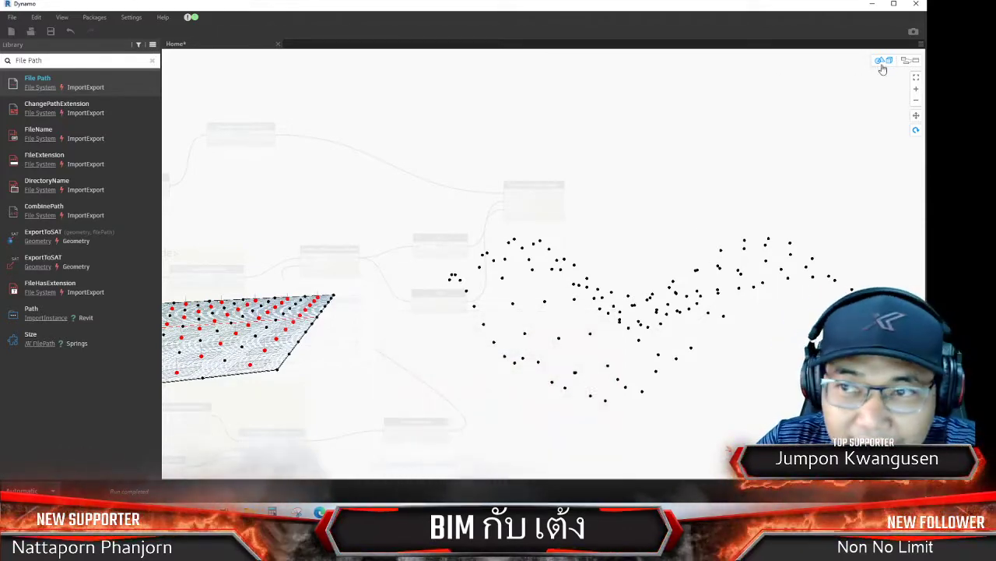
key(ctrl+b)
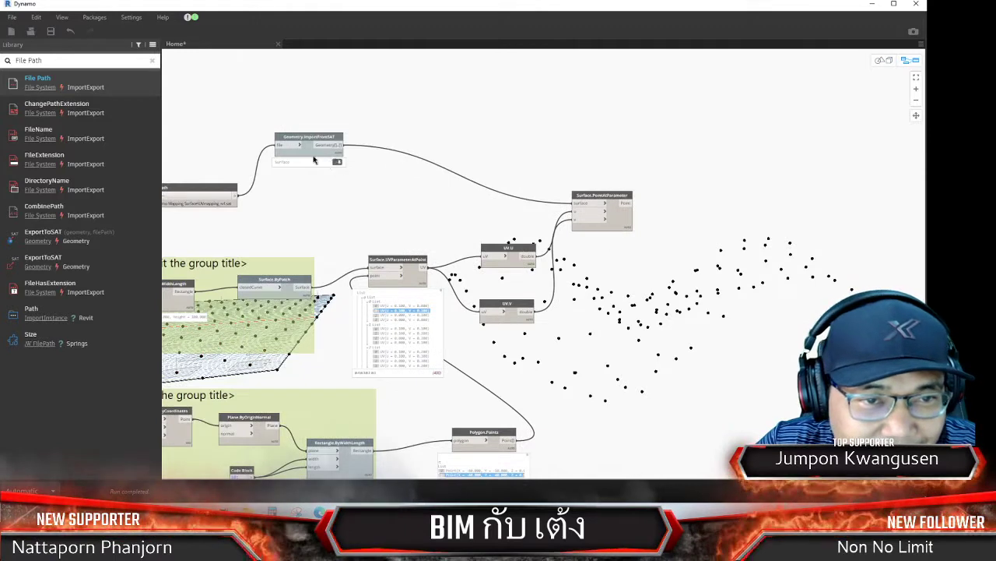
Turn the Geometry.ImportFromSAT surface preview back on
right_click(312, 154)
mouse_move(360, 201)
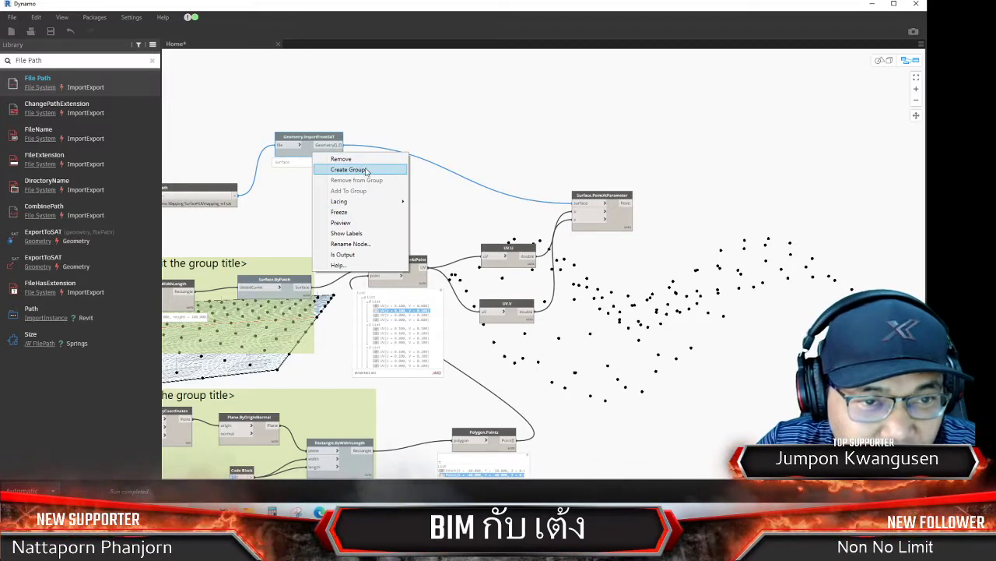
click(354, 223)
click(585, 147)
Move the UV.U node up and left to tidy the layout
scroll(576, 202, up, 1)
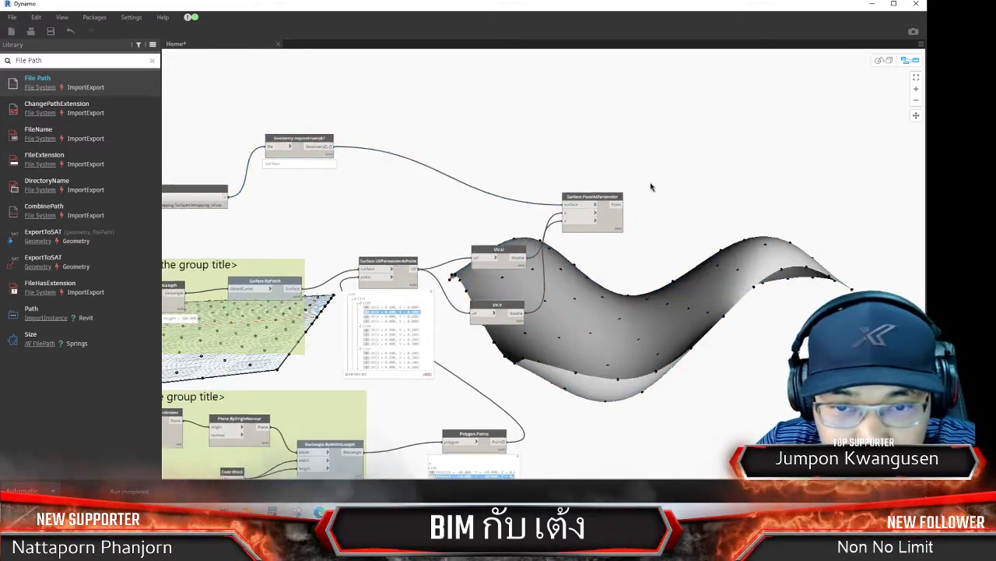
scroll(568, 233, up, 2)
scroll(562, 249, up, 1)
scroll(563, 249, up, 2)
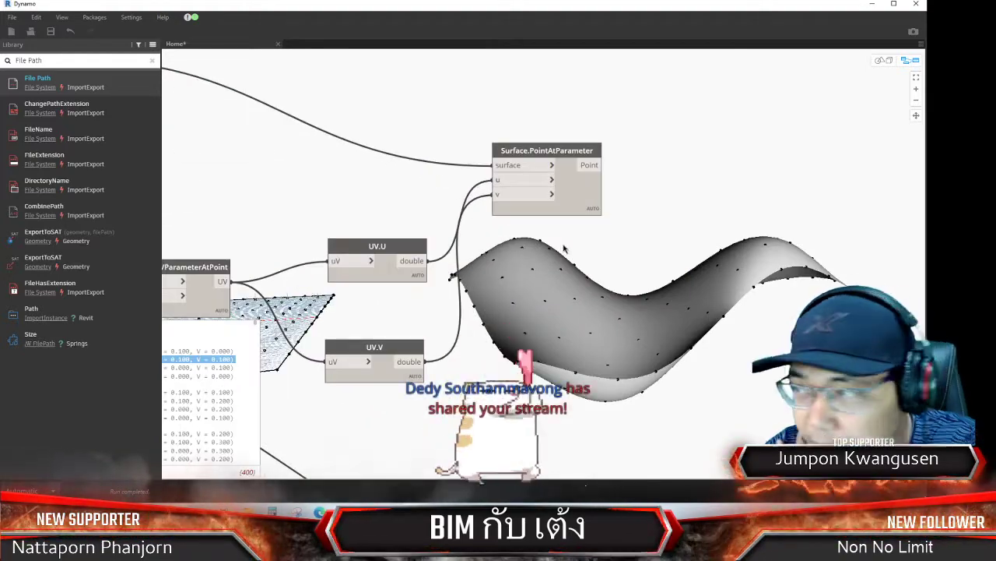
middle_drag(627, 227, 545, 216)
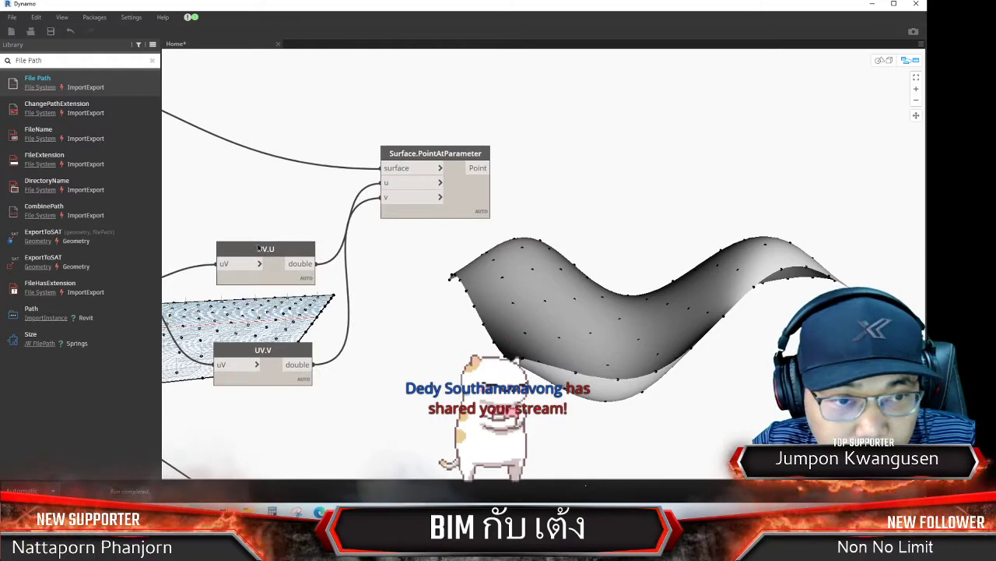
drag(254, 241, 246, 230)
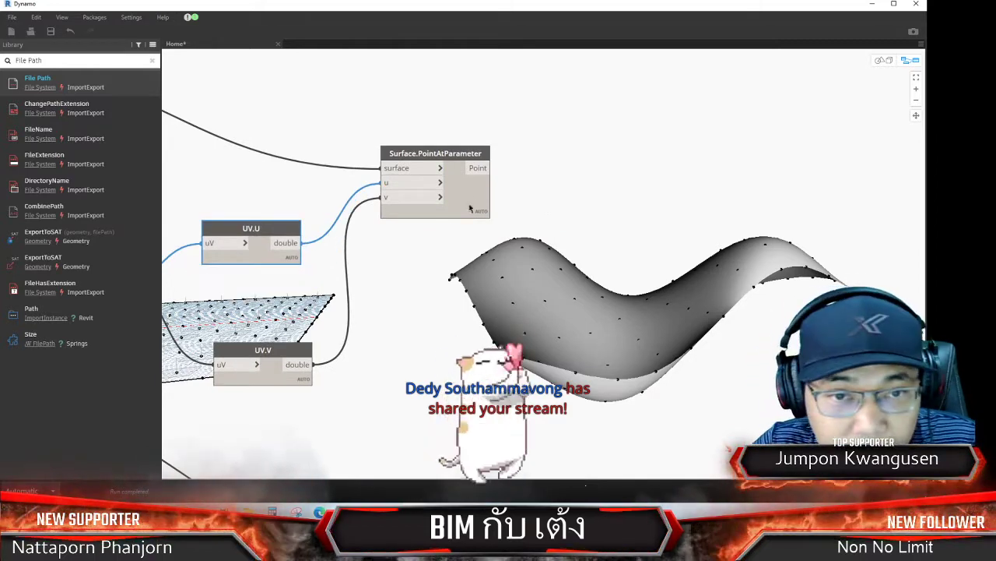
key(ctrl+l)
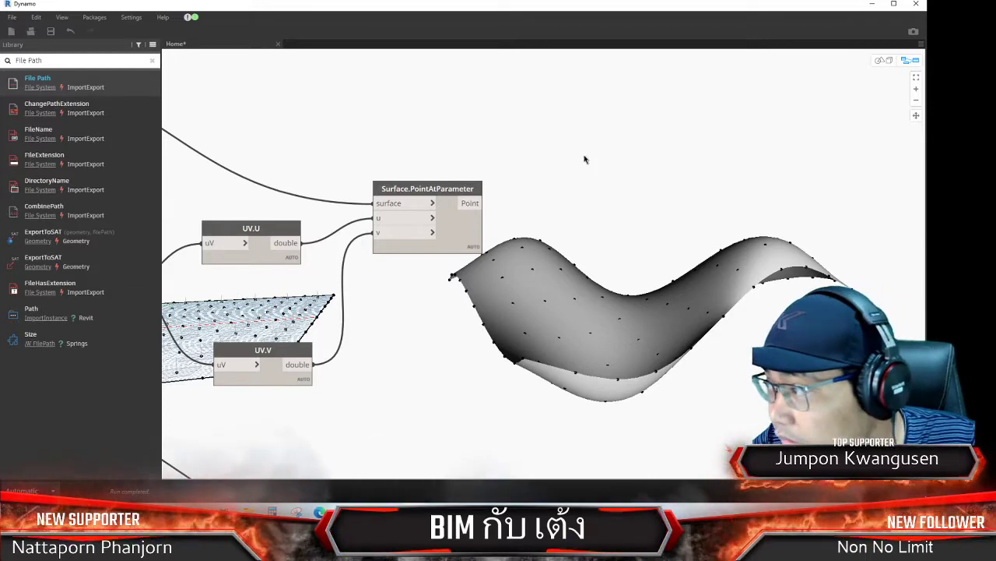
Place PolyCurve.ByPoints and feed it Surface.PointAtParameter's points, drawing 100 polycurves
right_drag(584, 155, 513, 142)
text(P)
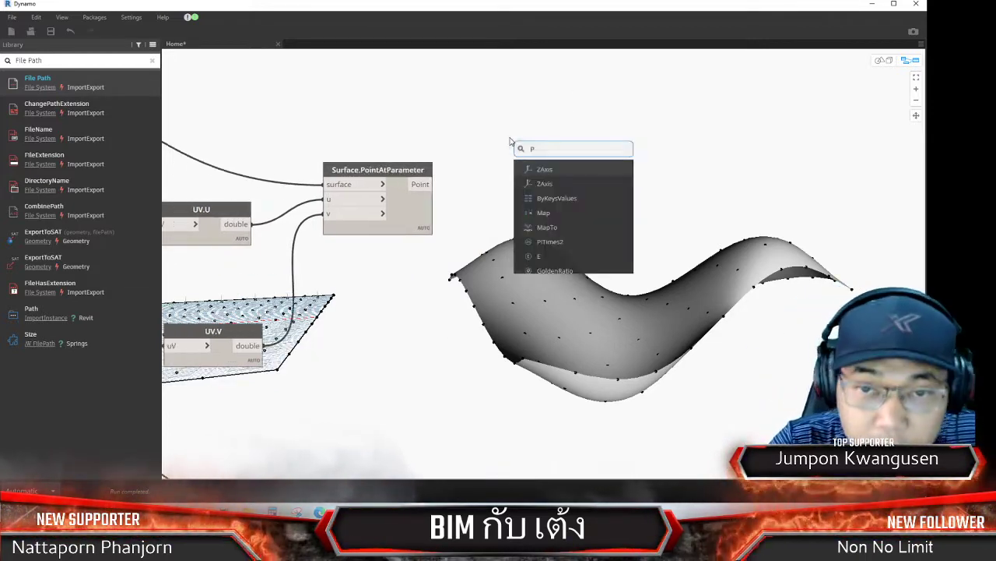
text(oly)
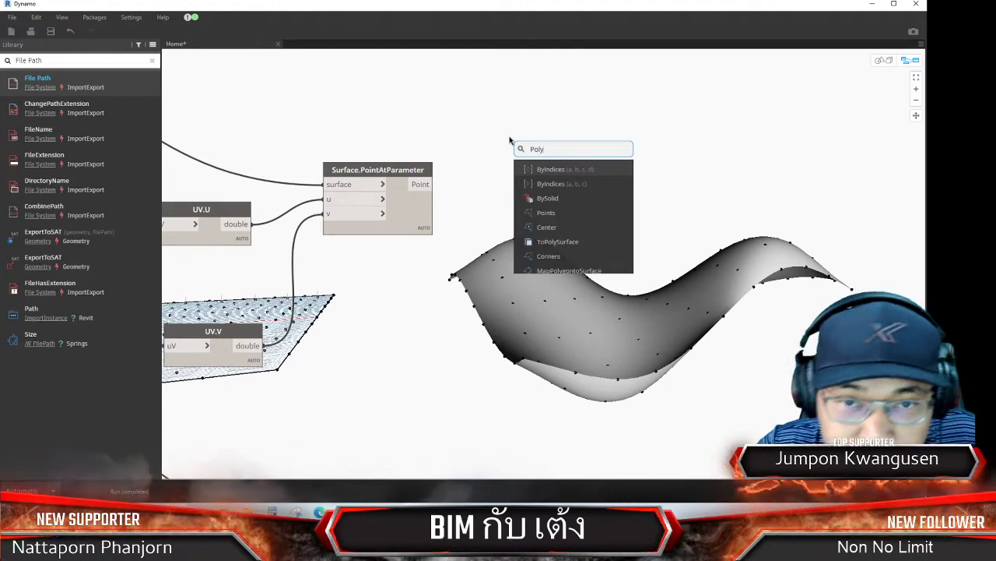
text(curve.)
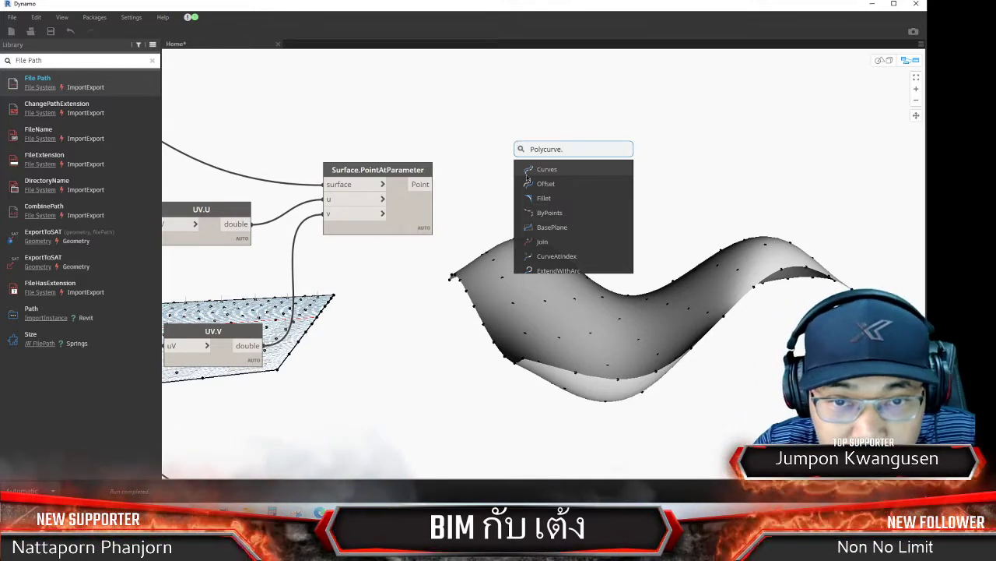
click(552, 213)
drag(594, 223, 507, 155)
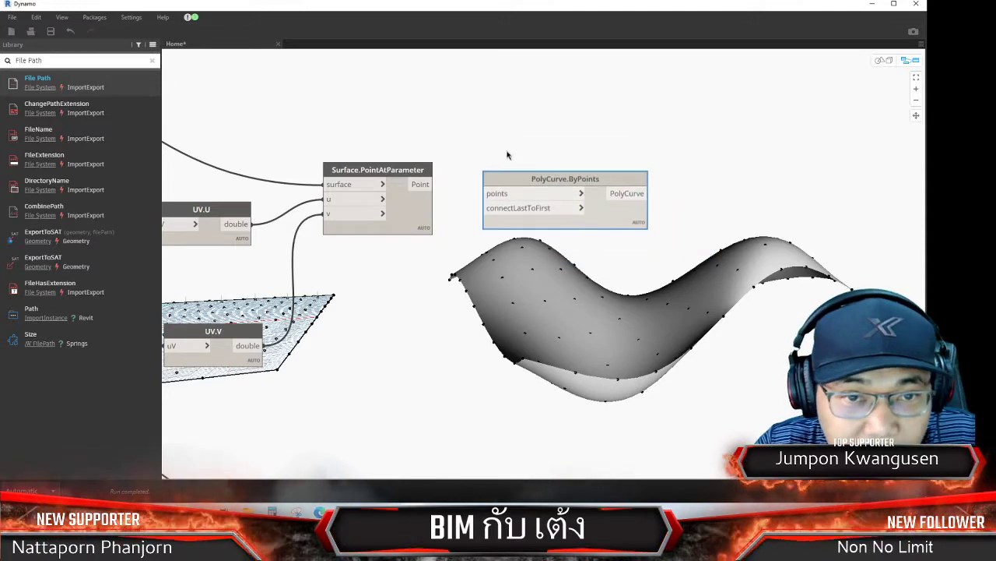
drag(423, 184, 490, 193)
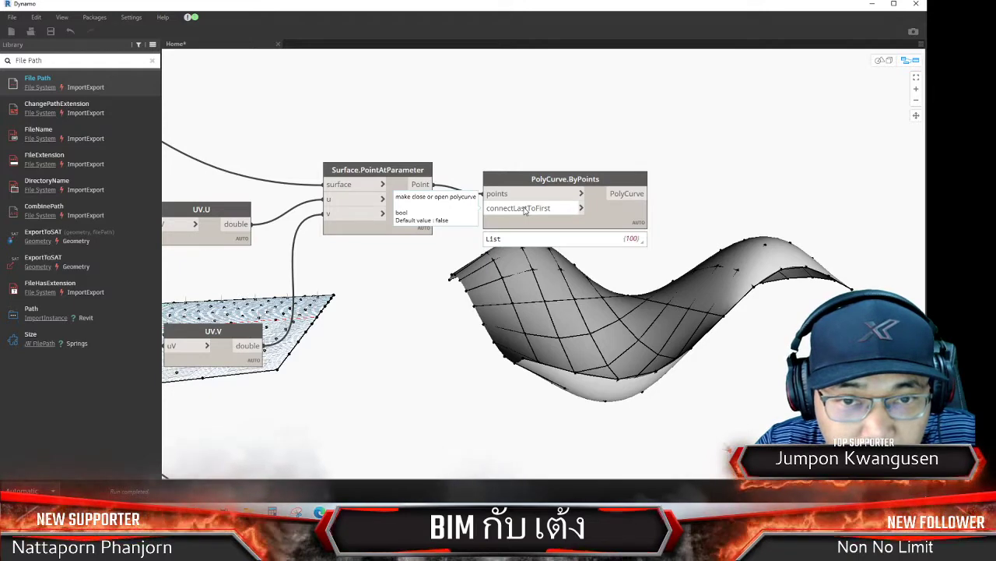
drag(374, 170, 377, 121)
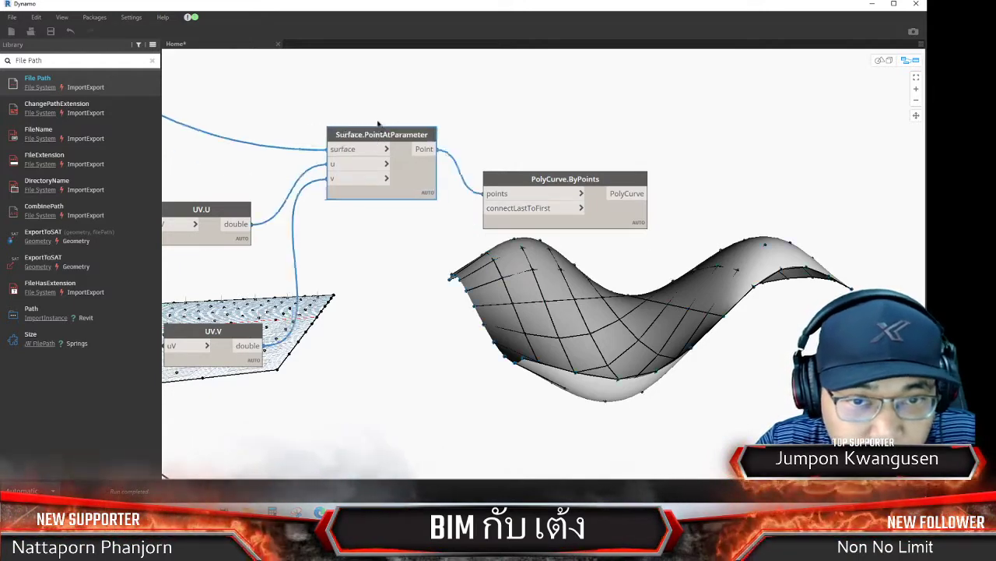
Add a Boolean node beside PolyCurve.ByPoints for its connectLastToFirst input
right_click(381, 226)
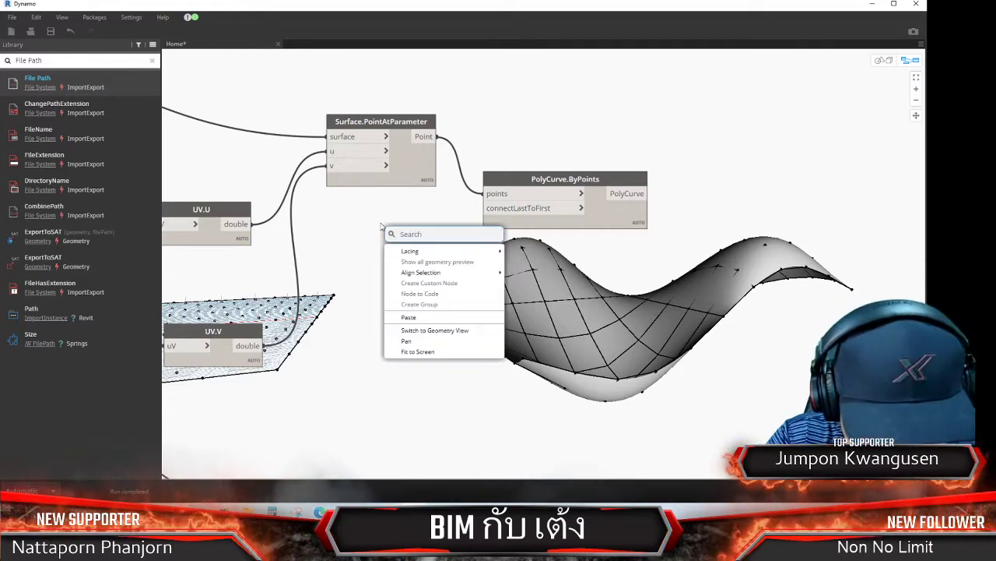
text(boolean)
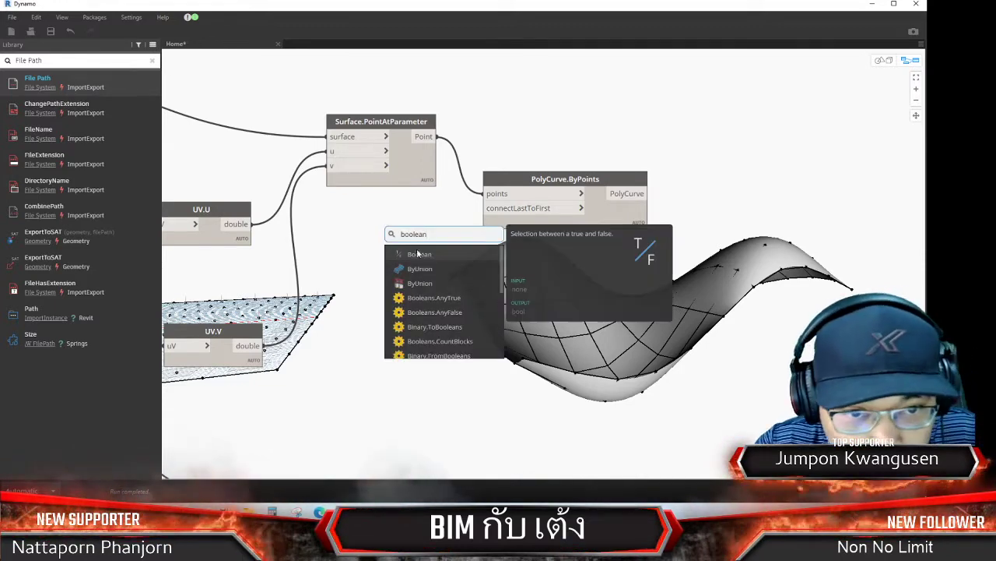
click(420, 254)
mouse_move(467, 263)
mouse_down()
mouse_move(402, 232)
mouse_move(492, 215)
mouse_up()
click(573, 215)
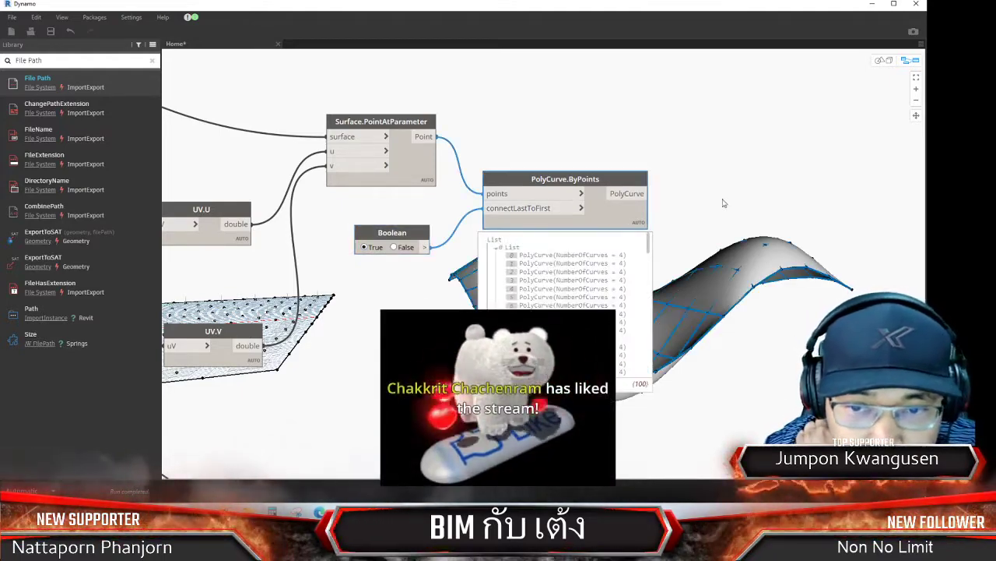
Orbit the 3D preview to inspect the polycurve grid on the freeform surface
middle_drag(652, 223, 464, 248)
click(882, 63)
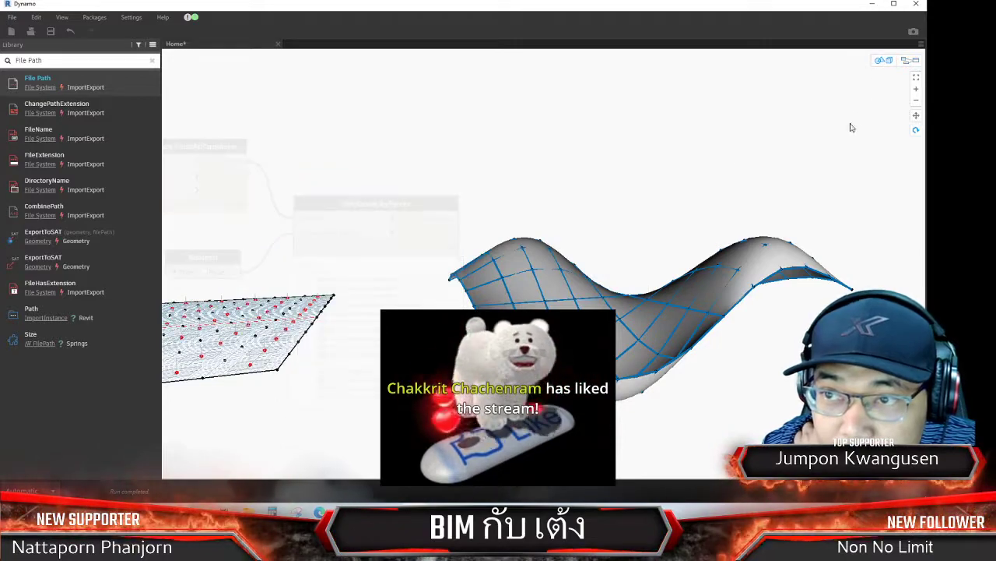
mouse_move(620, 204)
right_down()
mouse_move(619, 165)
mouse_move(614, 196)
right_up()
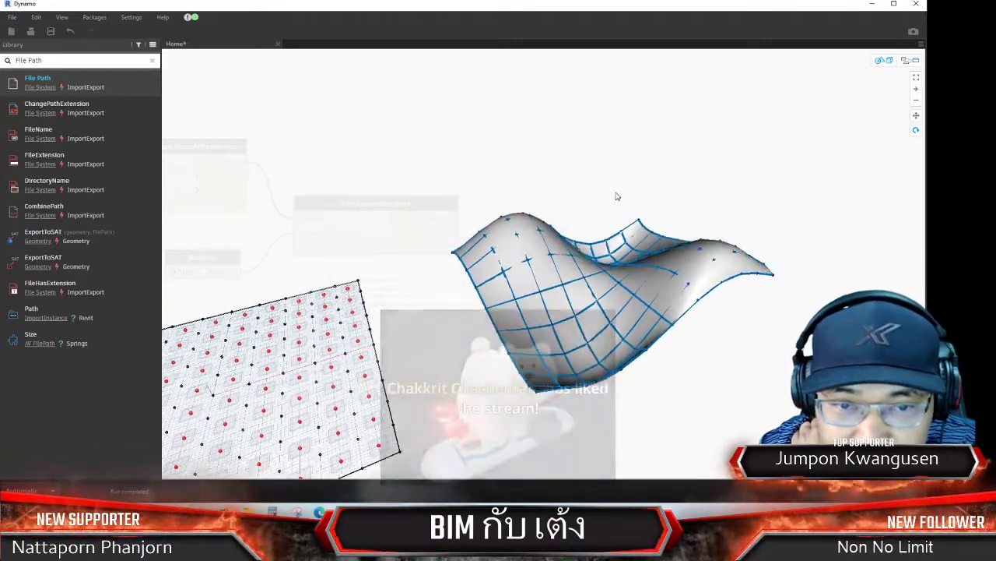
click(906, 62)
click(653, 137)
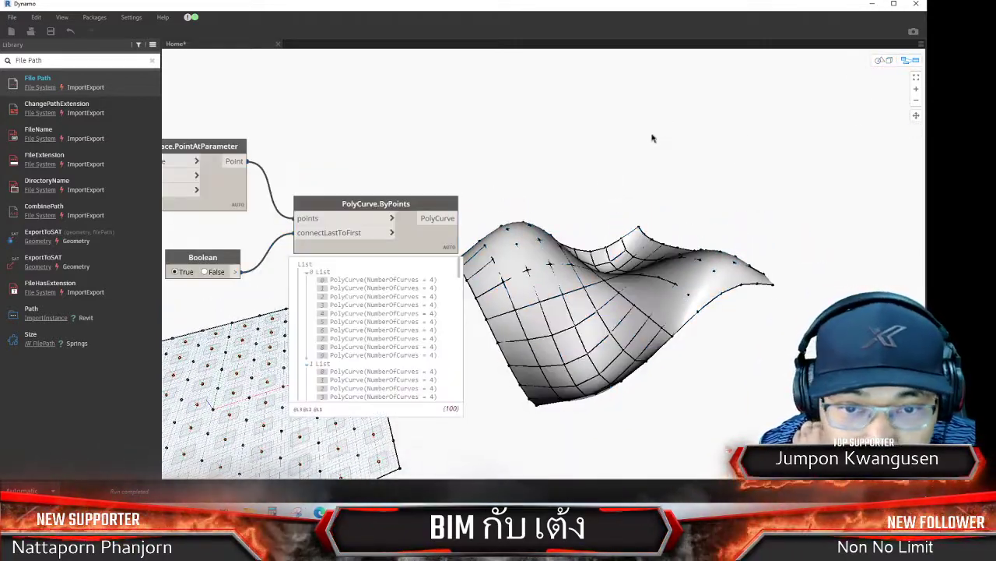
middle_drag(582, 149, 577, 137)
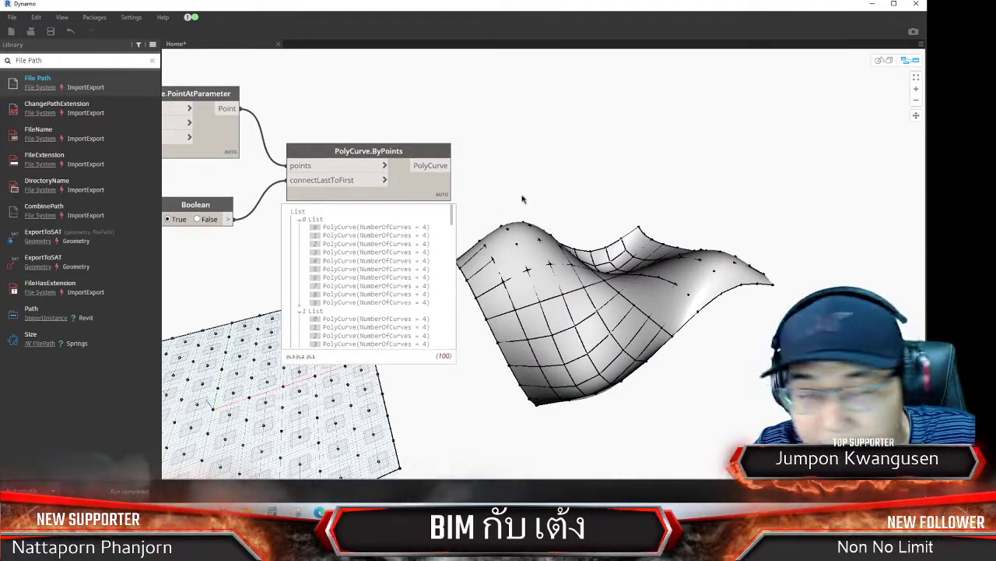
middle_drag(523, 199, 471, 192)
Search 'Surface.By', add a Surface.ByPatch node and align it beside PolyCurve.ByPoints
right_click(455, 123)
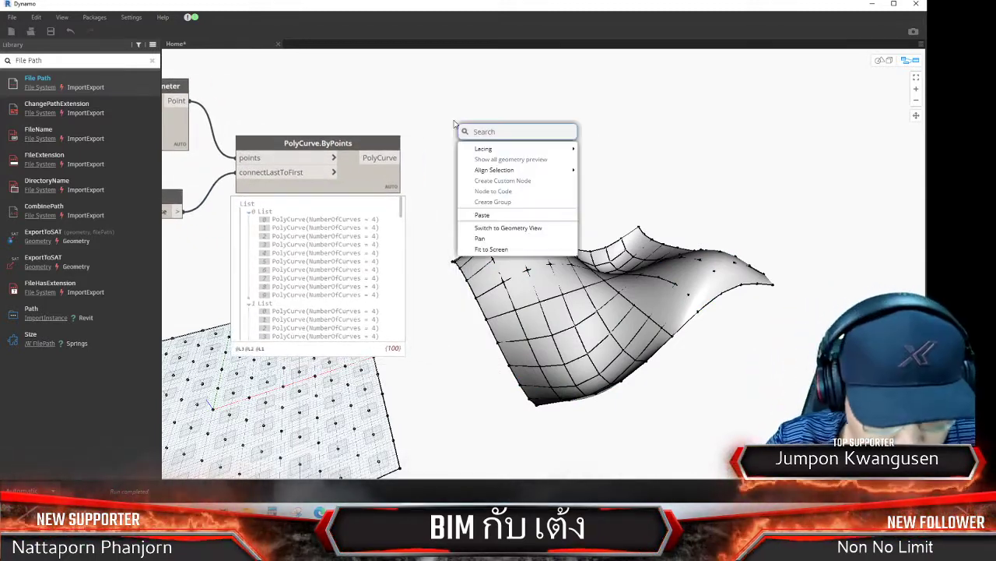
text(Surfa)
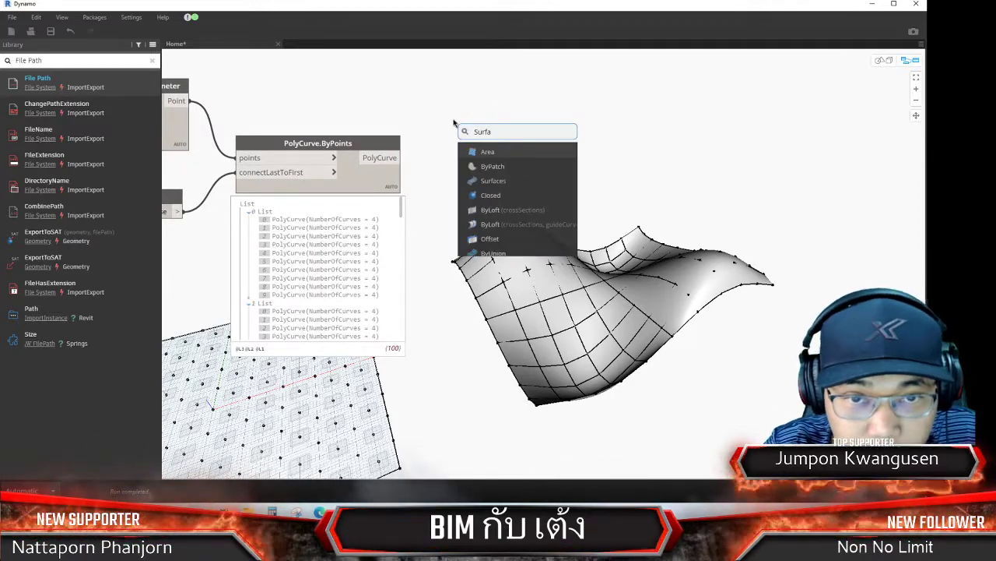
text(ce.)
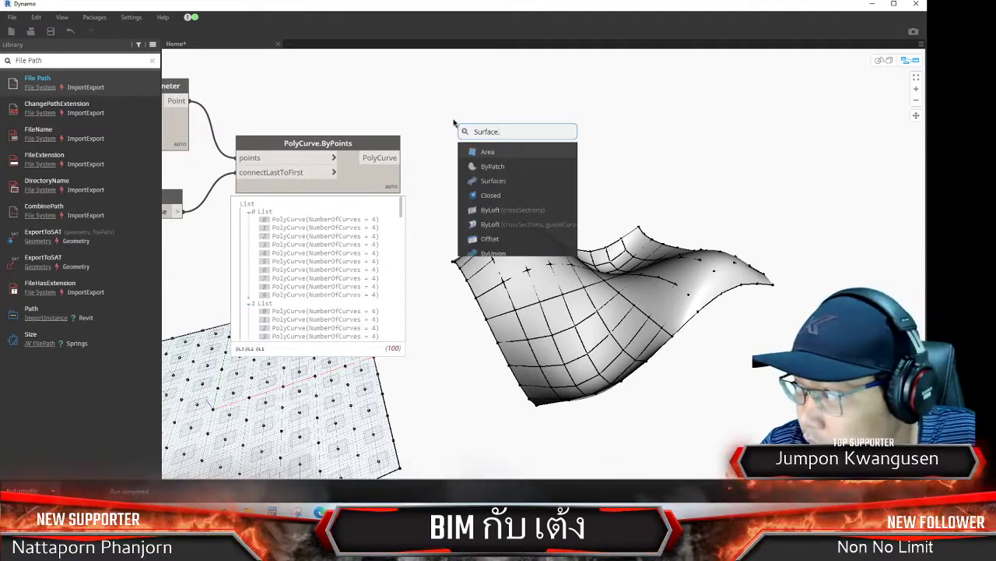
text(By)
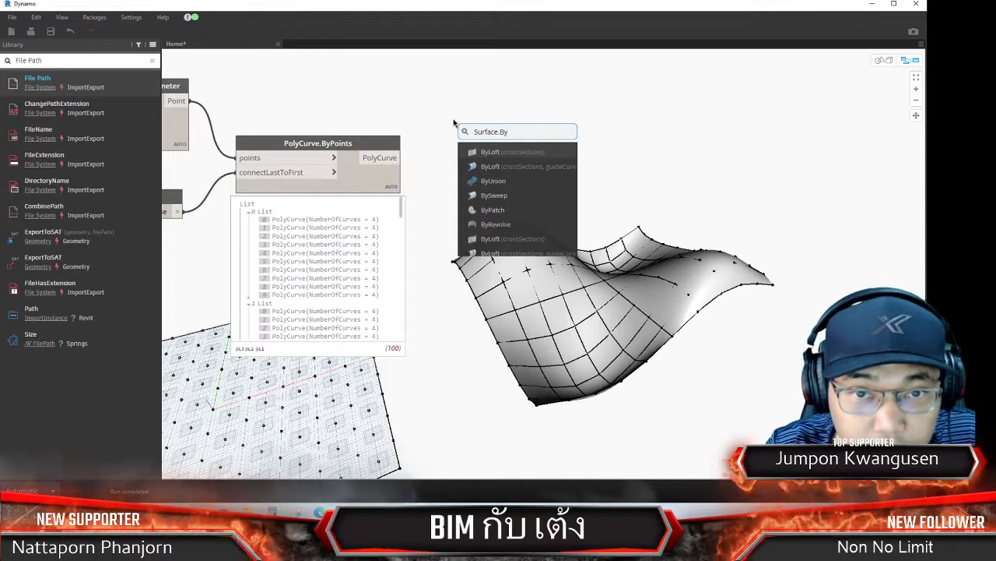
click(496, 212)
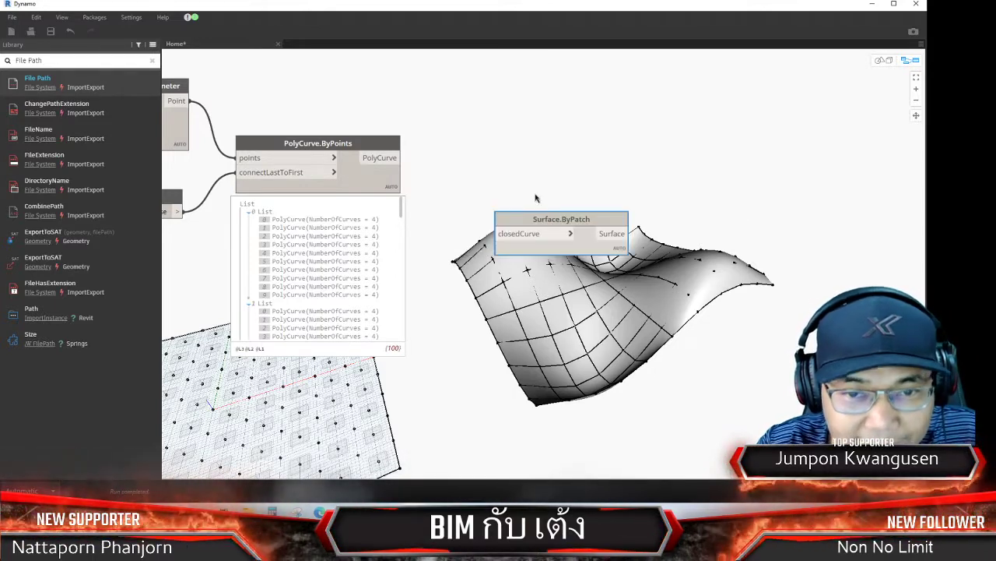
drag(543, 219, 504, 166)
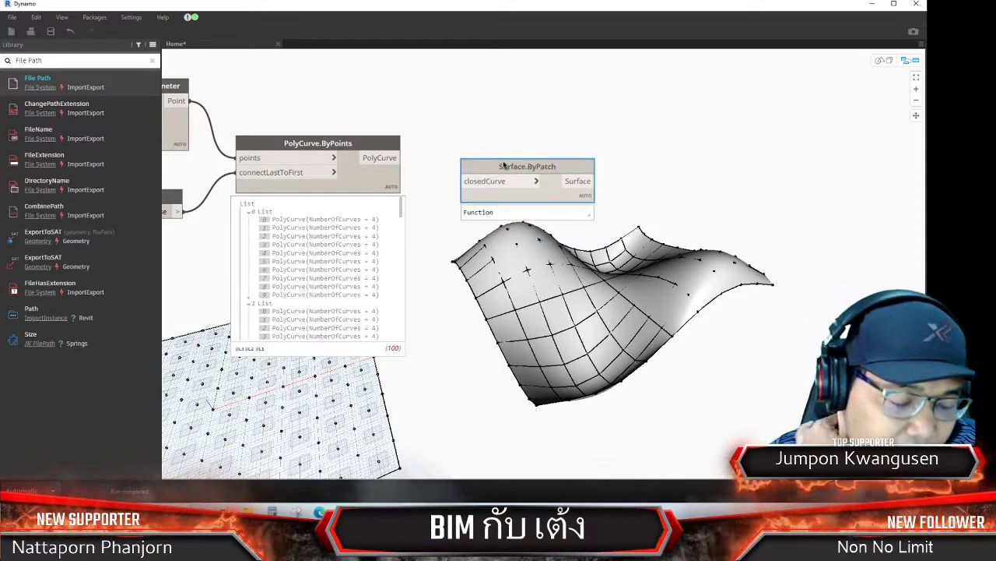
mouse_move(322, 272)
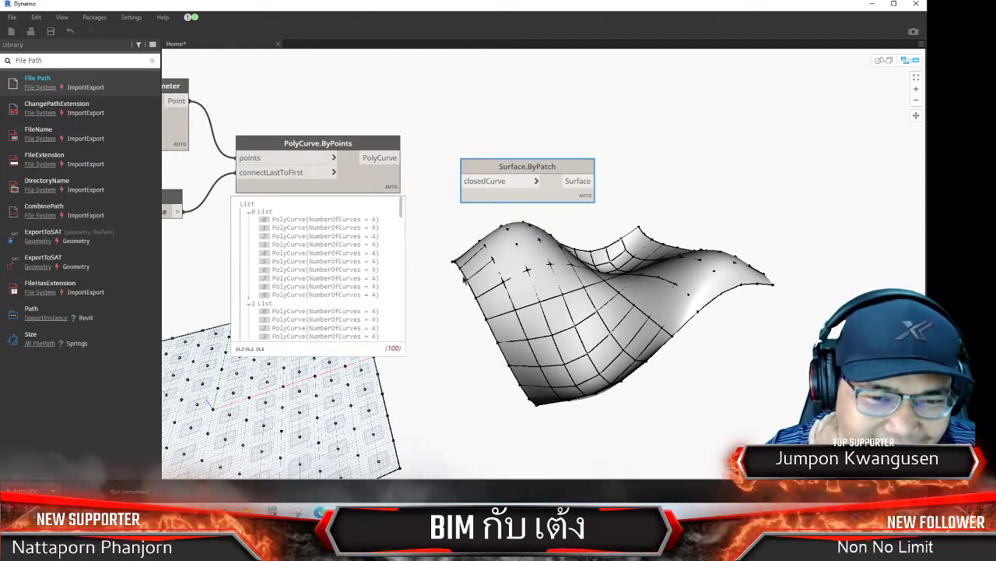
mouse_move(322, 234)
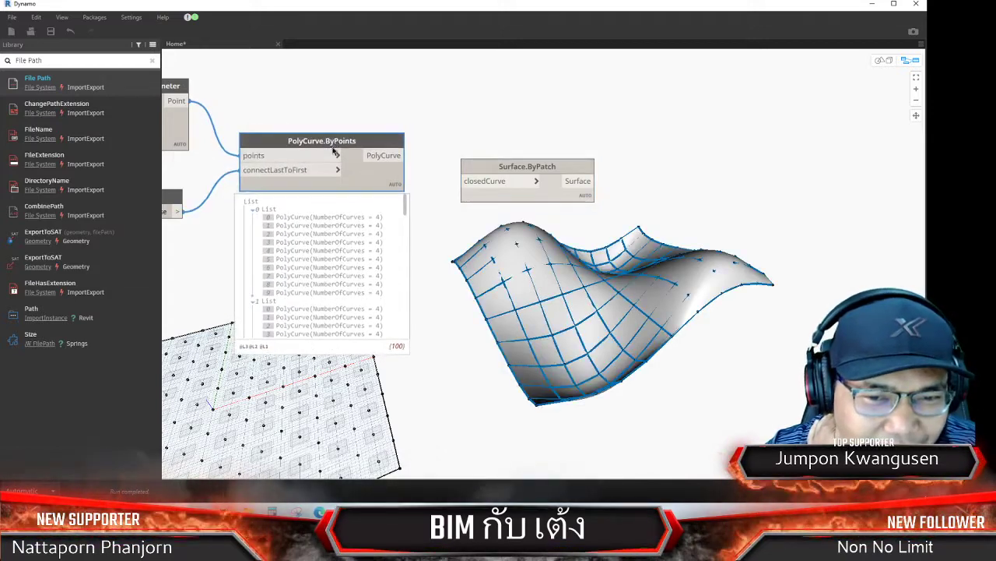
drag(328, 151, 328, 165)
drag(522, 166, 520, 169)
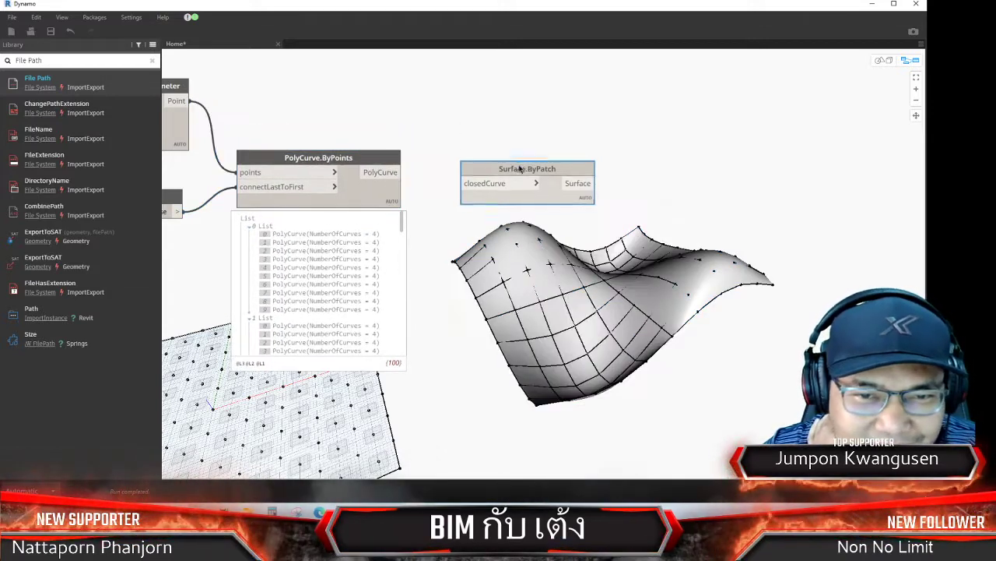
click(581, 159)
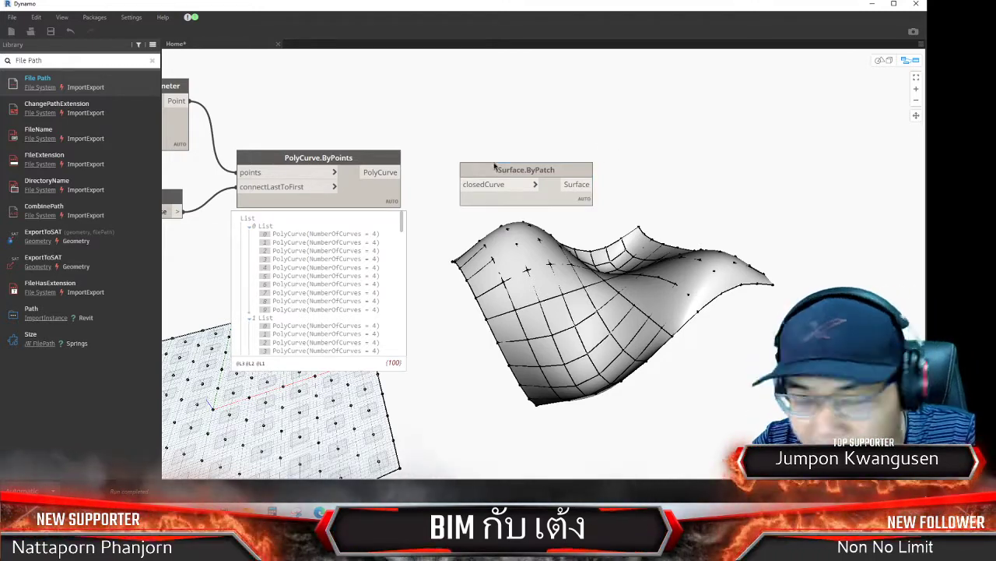
Drag a wire from PolyCurve.ByPoints' PolyCurve output toward the Surface.ByPatch node
mouse_move(384, 167)
mouse_down()
mouse_move(396, 128)
mouse_move(464, 186)
mouse_up()
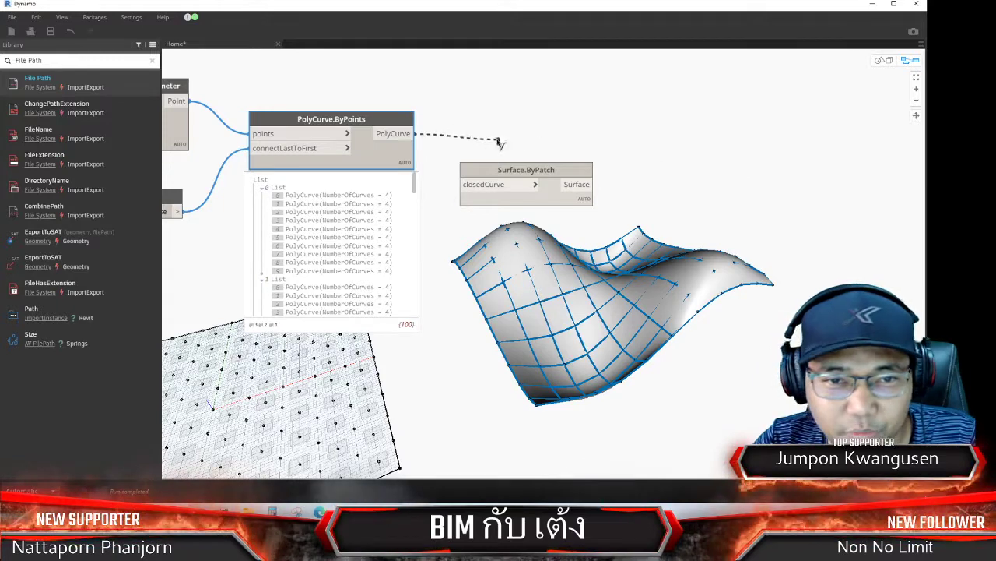
Connect the polycurve wire into Surface.ByPatch's closedCurve input and shift the node up-right
scroll(447, 137, up, 1)
scroll(446, 136, up, 1)
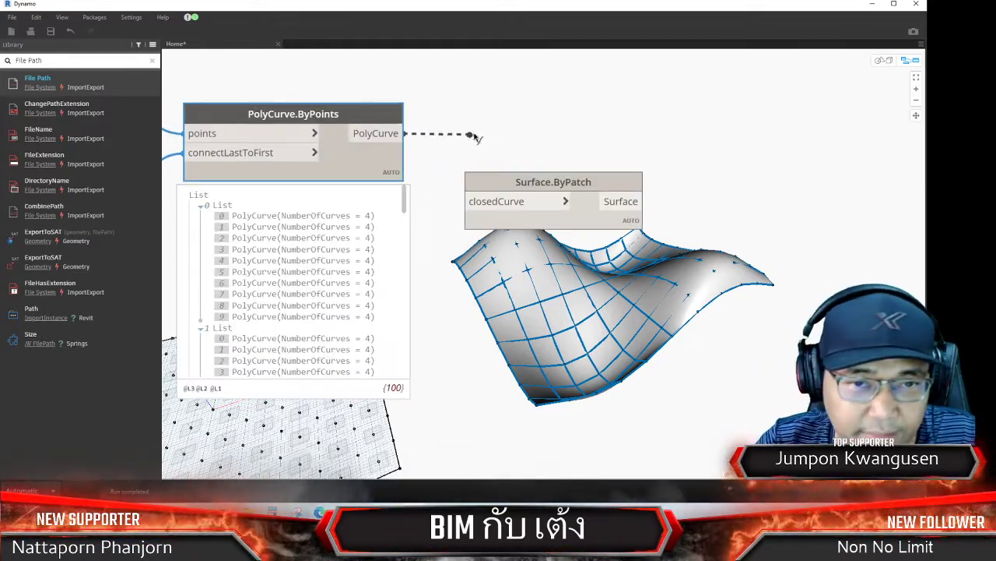
middle_drag(495, 138, 536, 149)
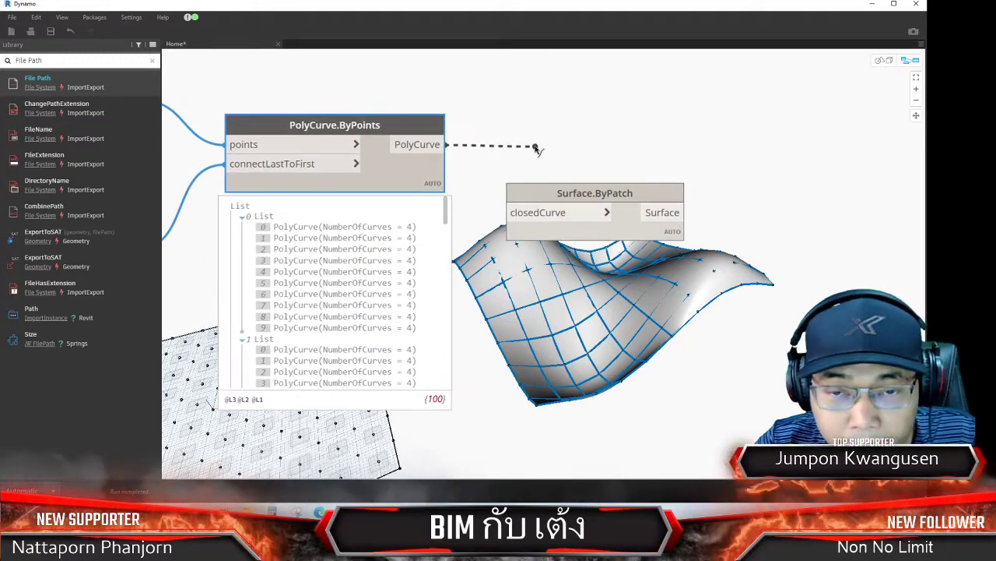
click(506, 211)
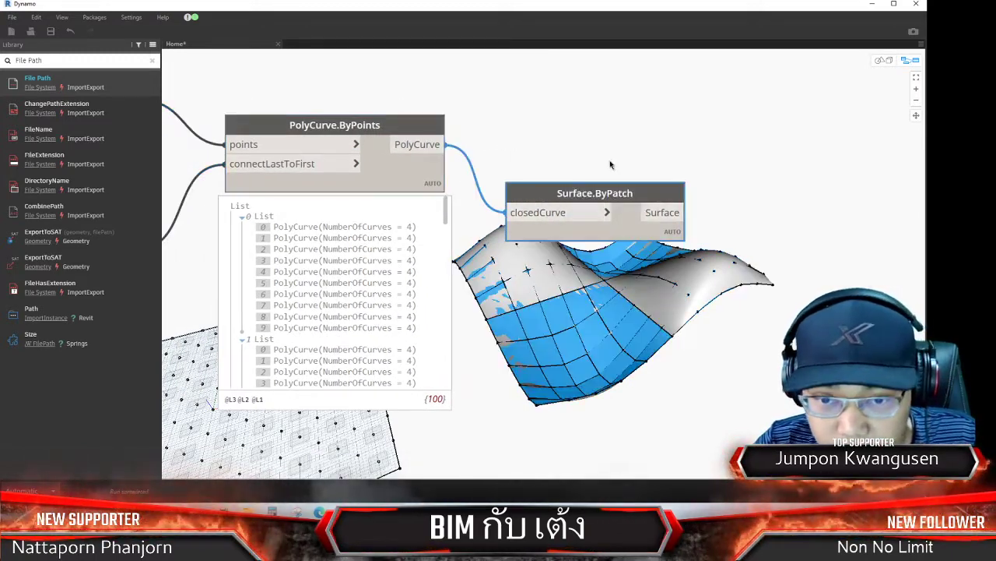
drag(604, 193, 612, 165)
click(636, 140)
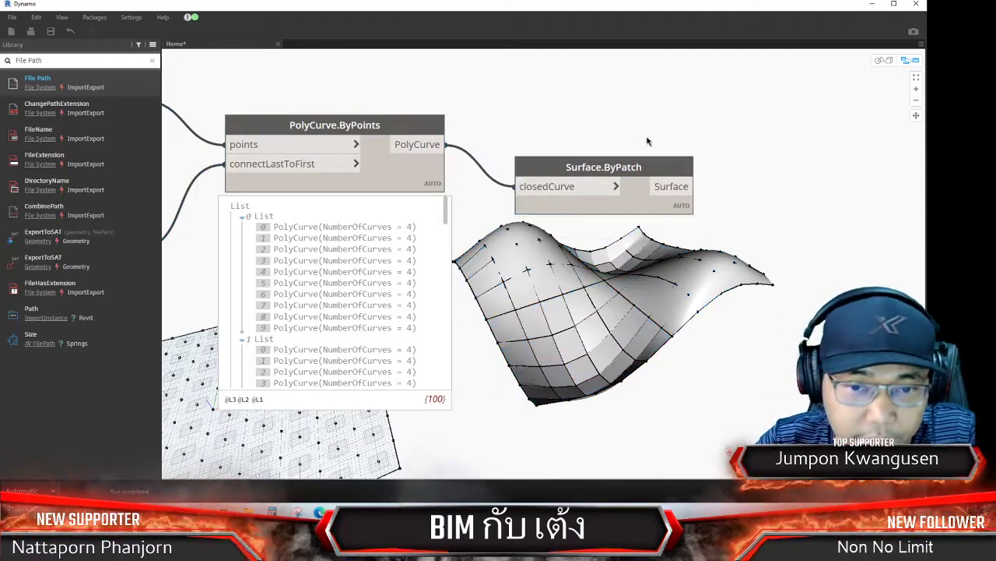
scroll(636, 140, down, 2)
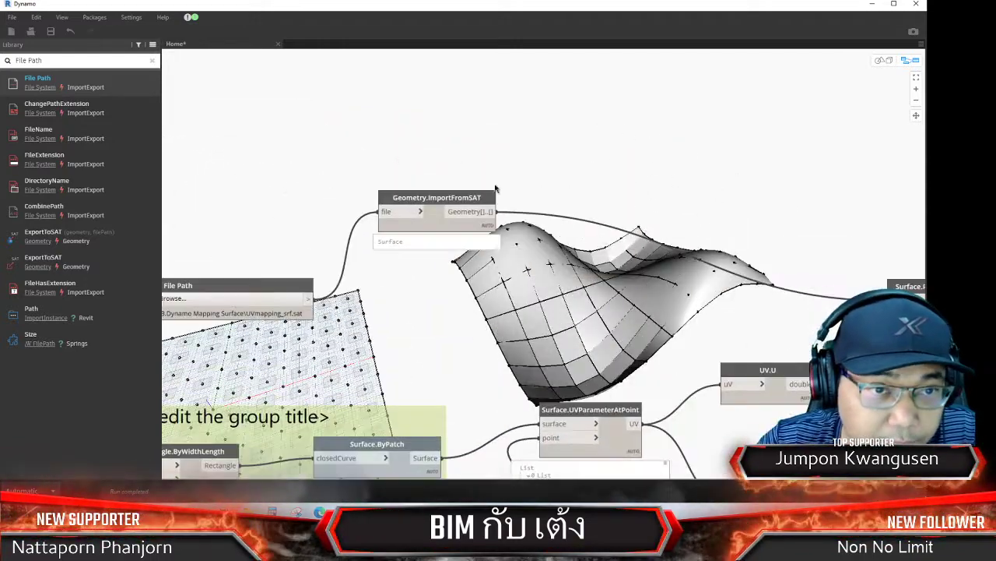
Switch to the 3D background preview and orbit the patched freeform surface to a new angle
right_click(459, 199)
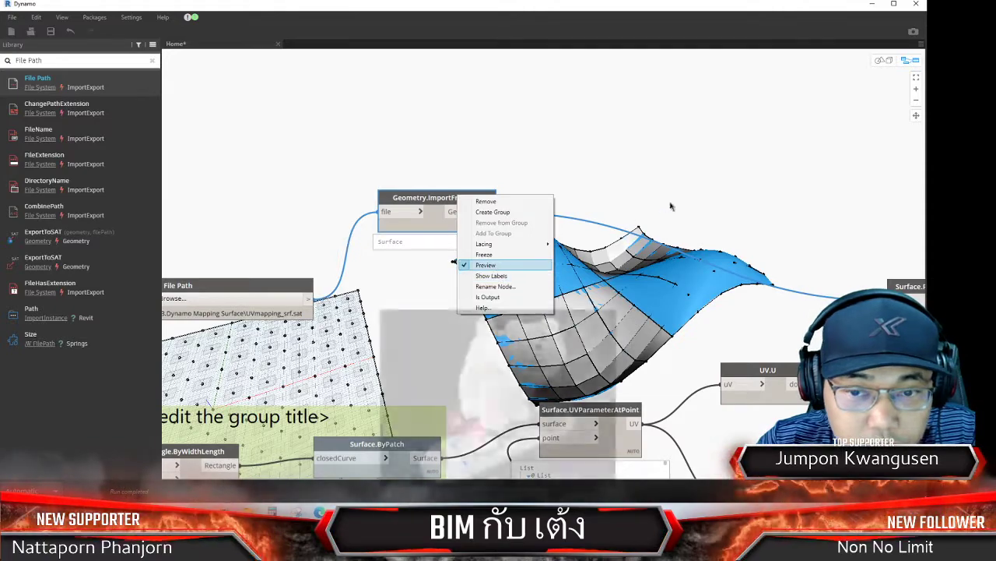
scroll(760, 200, down, 1)
mouse_move(760, 201)
middle_down()
mouse_move(413, 216)
mouse_move(567, 223)
middle_up()
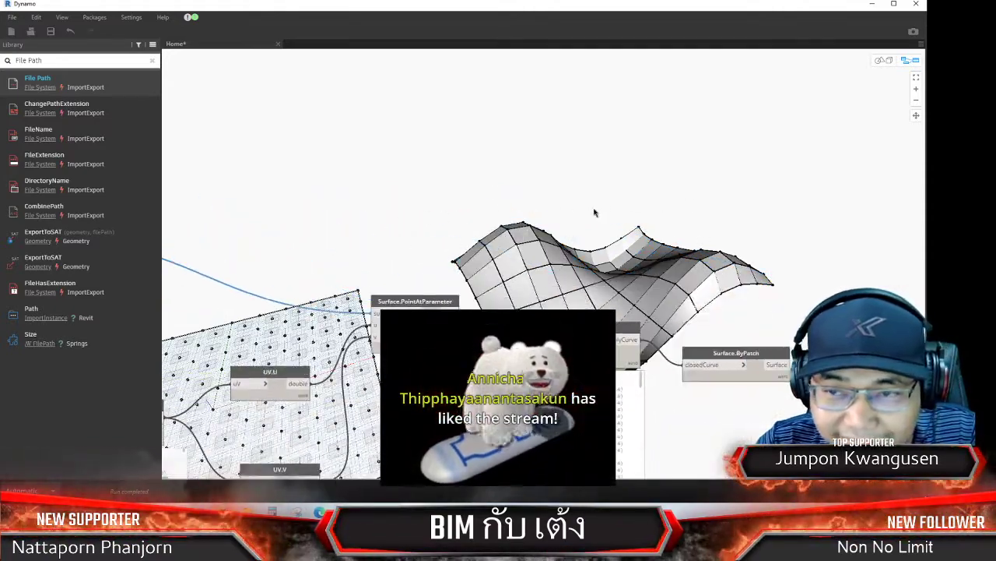
click(879, 62)
mouse_move(804, 191)
right_down()
mouse_move(805, 207)
mouse_move(603, 208)
mouse_move(600, 225)
mouse_move(634, 230)
mouse_move(577, 232)
right_up()
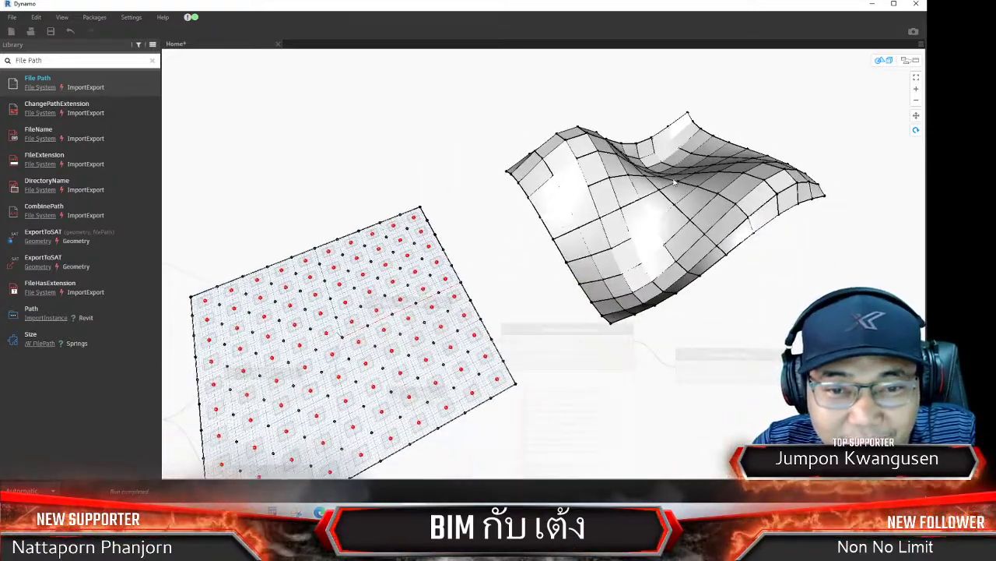
Return to the node graph with Ctrl+B and zoom out to see the whole graph
key(ctrl+b)
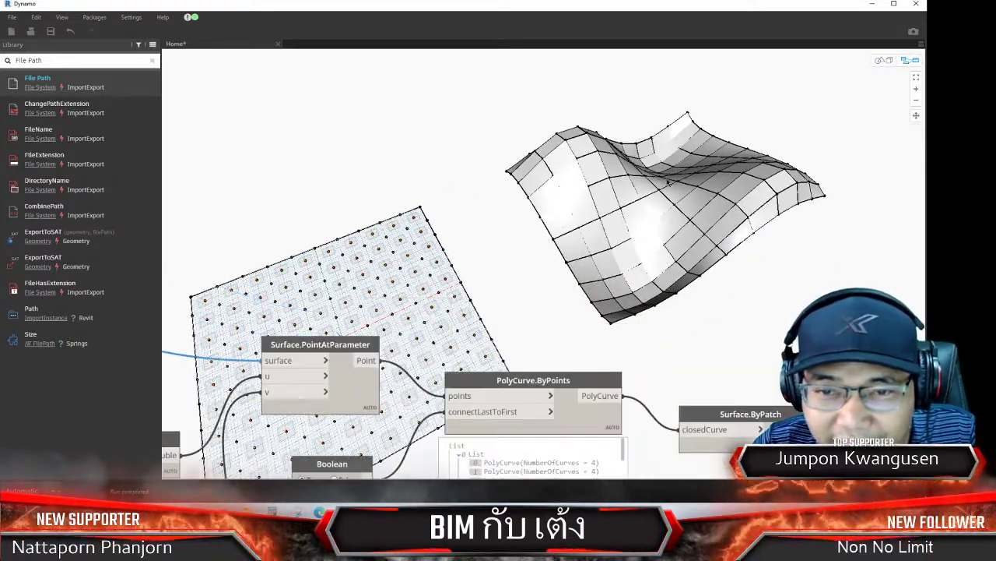
middle_drag(698, 254, 729, 194)
scroll(700, 234, up, 3)
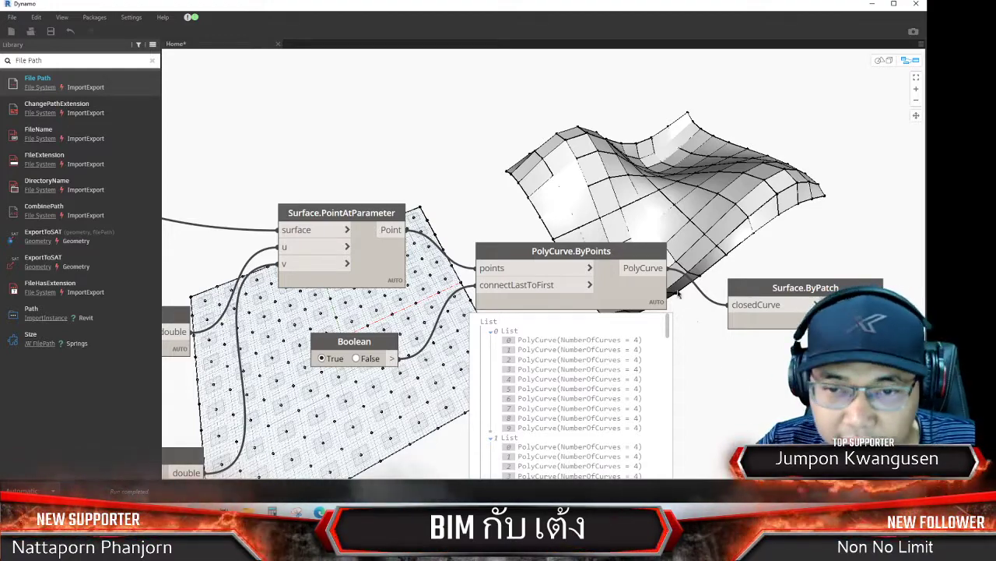
scroll(755, 329, down, 2)
scroll(762, 323, down, 2)
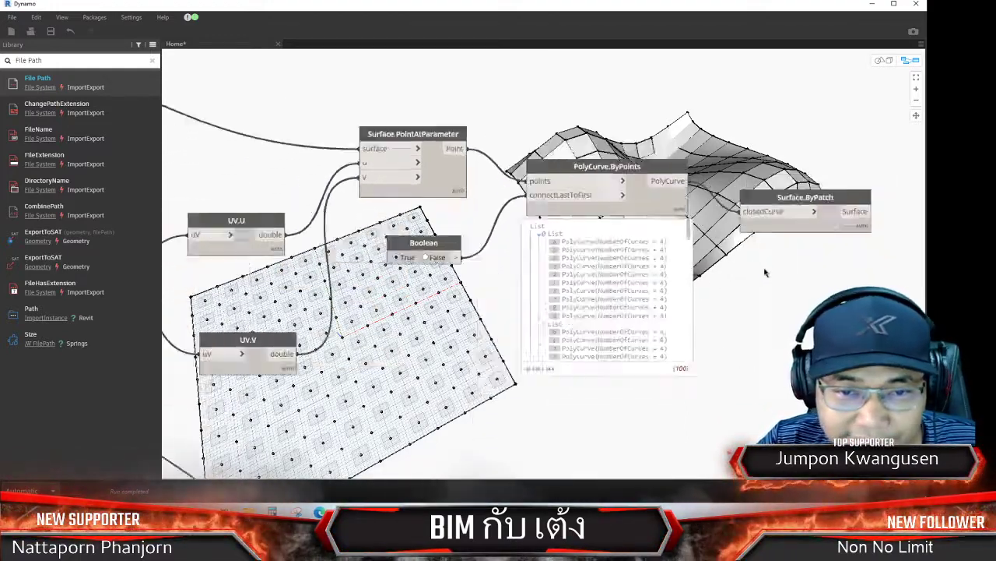
scroll(773, 317, down, 2)
scroll(773, 318, down, 3)
scroll(540, 300, down, 2)
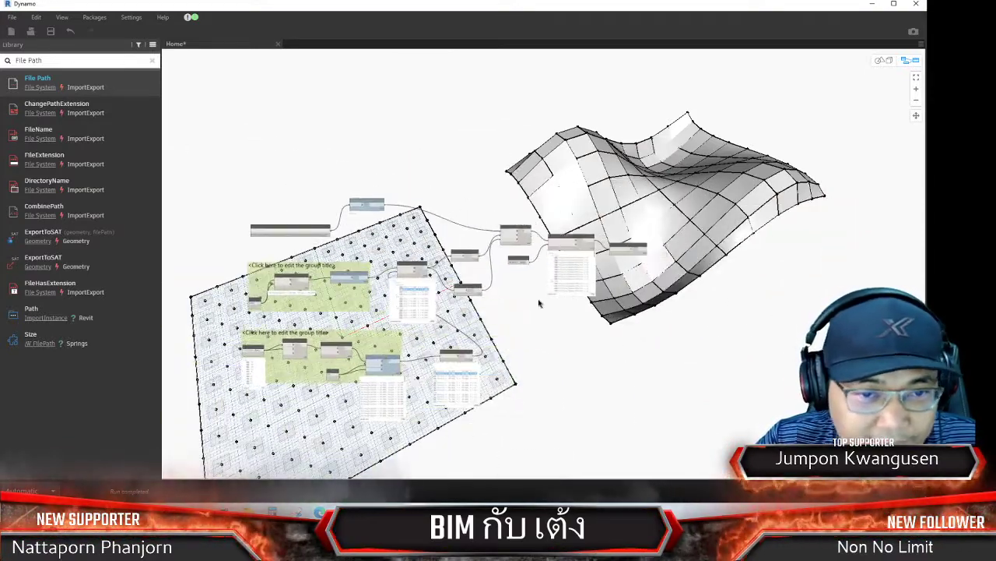
scroll(321, 232, down, 1)
scroll(321, 232, up, 2)
Group the File Path and Geometry.ImportFromSAT nodes and edit the group title
drag(501, 256, 444, 159)
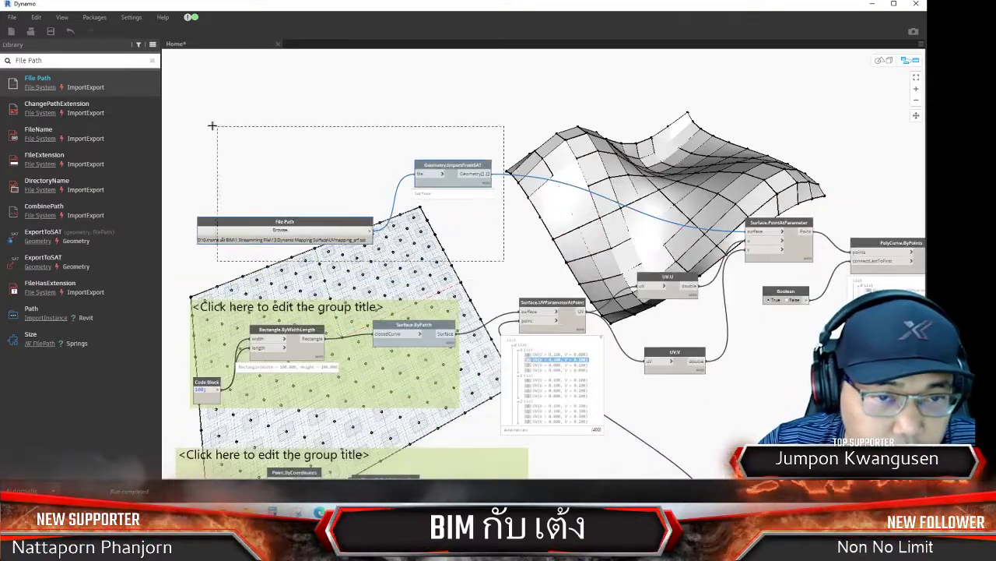
right_click(448, 164)
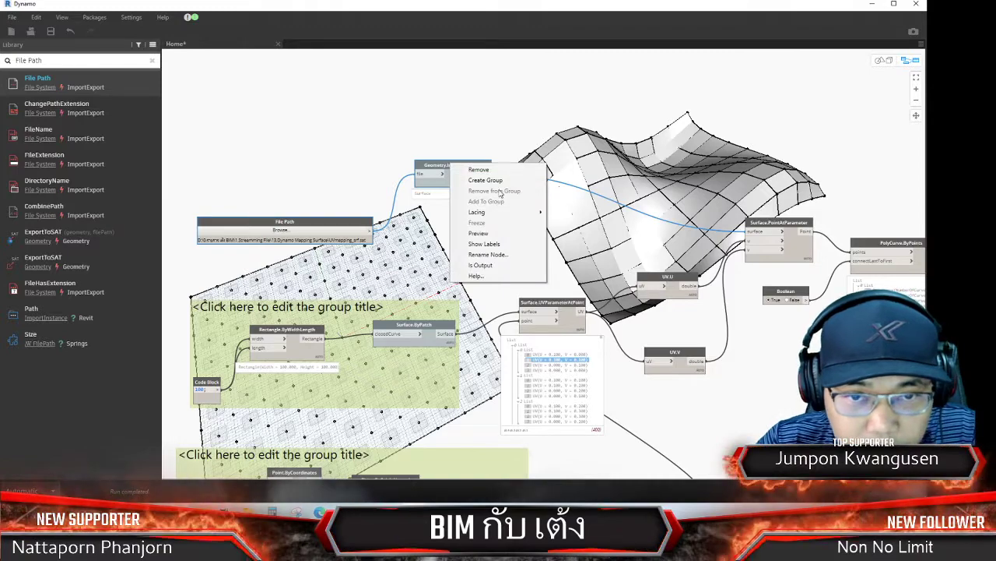
click(485, 180)
double_click(348, 153)
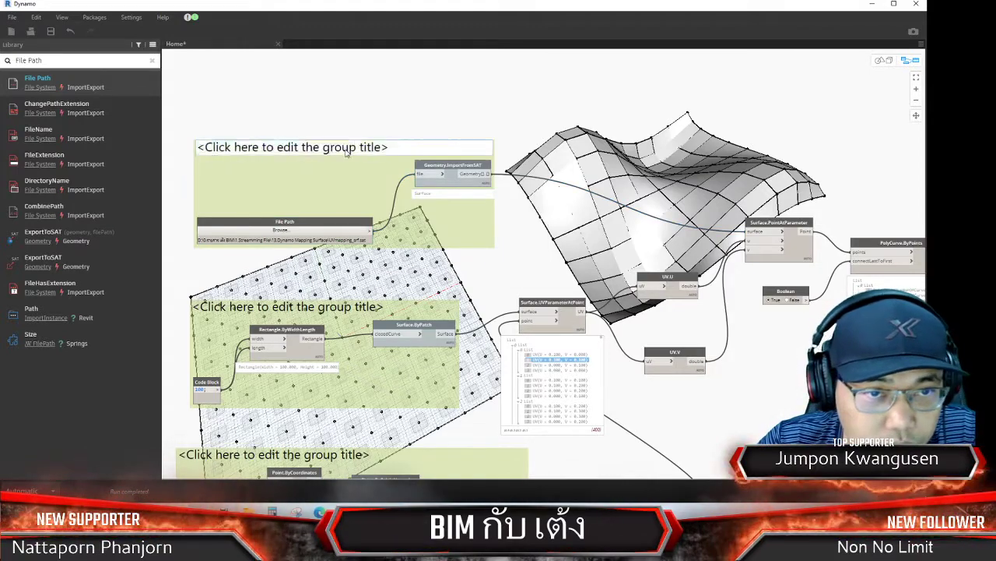
click(417, 105)
Clean up the node layout, move the three groups left and shift the mapping nodes left
key(ctrl+l)
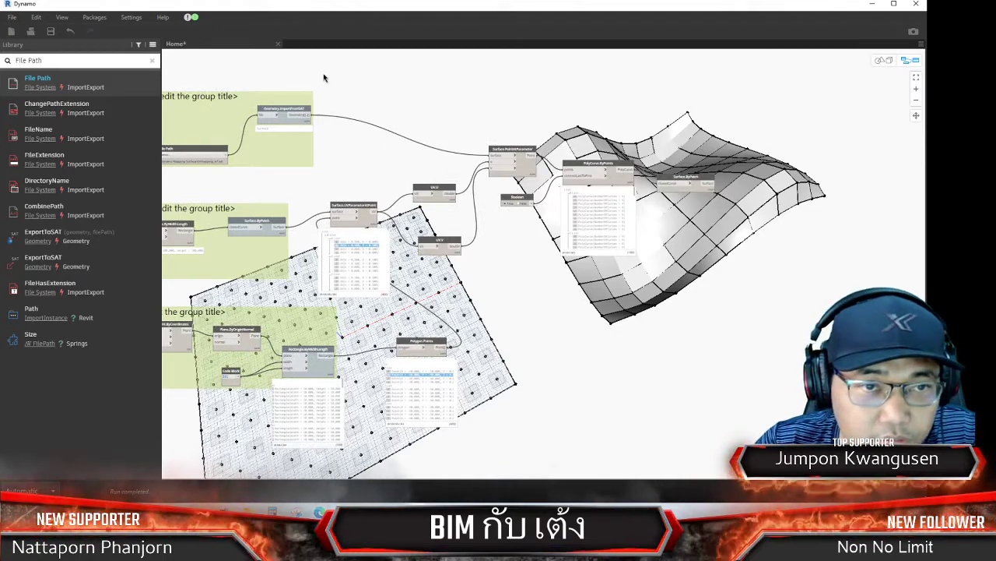
key(ctrl+l)
drag(428, 320, 341, 321)
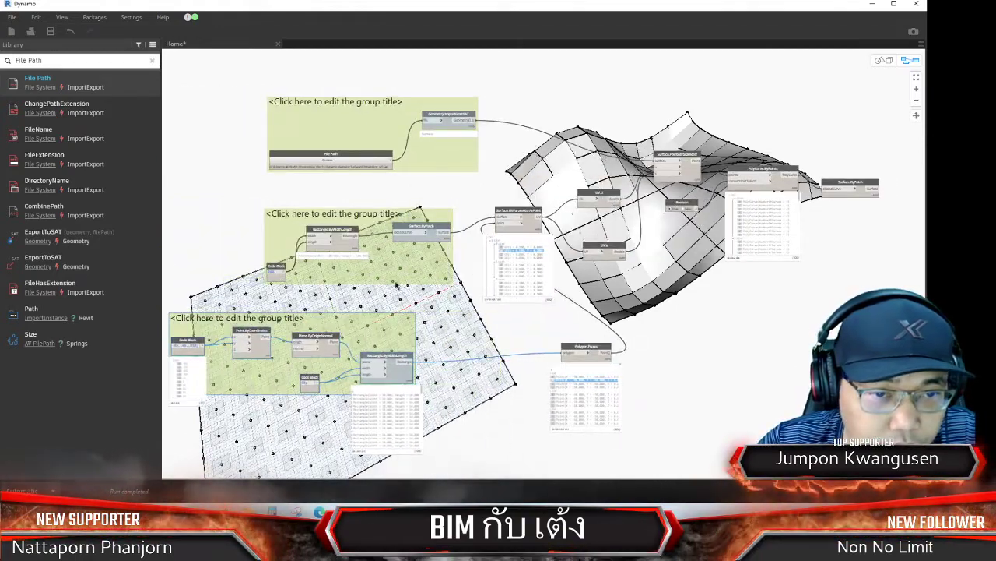
drag(418, 255, 322, 256)
drag(445, 164, 338, 165)
key(ctrl+l)
drag(316, 85, 846, 471)
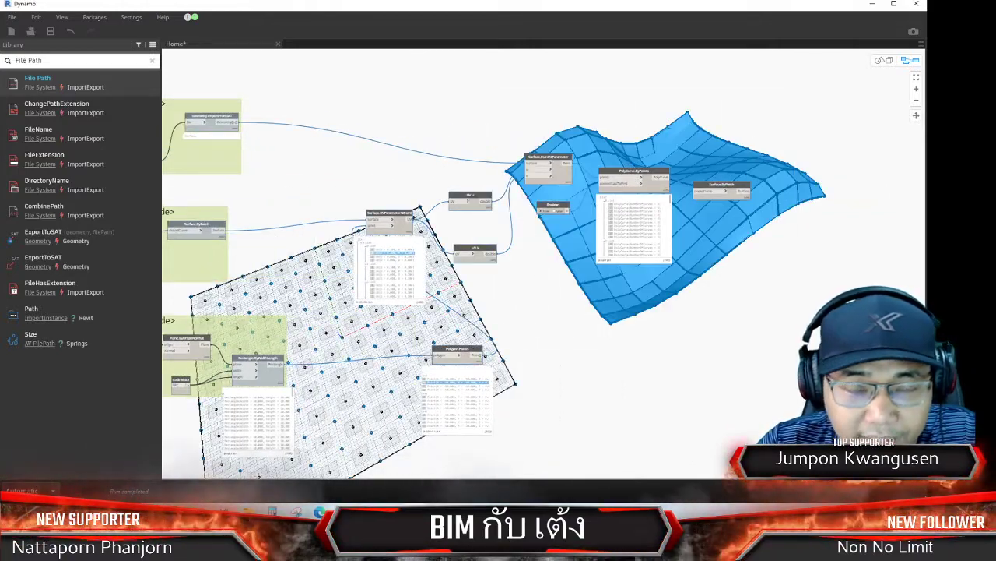
drag(615, 258, 485, 242)
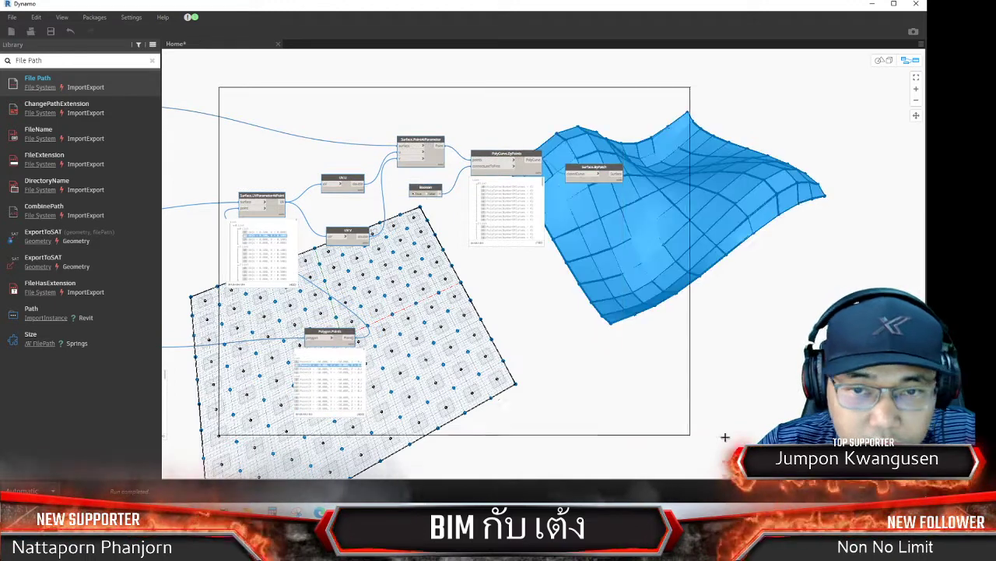
Reselect the surface mapping nodes and tidy their layout
drag(223, 90, 690, 424)
key(ctrl+l)
scroll(466, 122, up, 1)
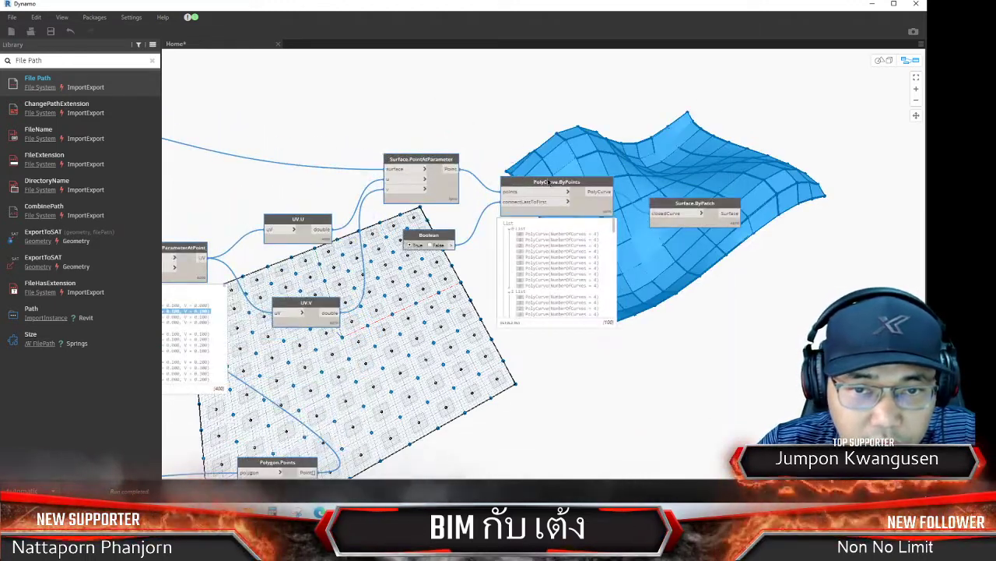
right_click(591, 209)
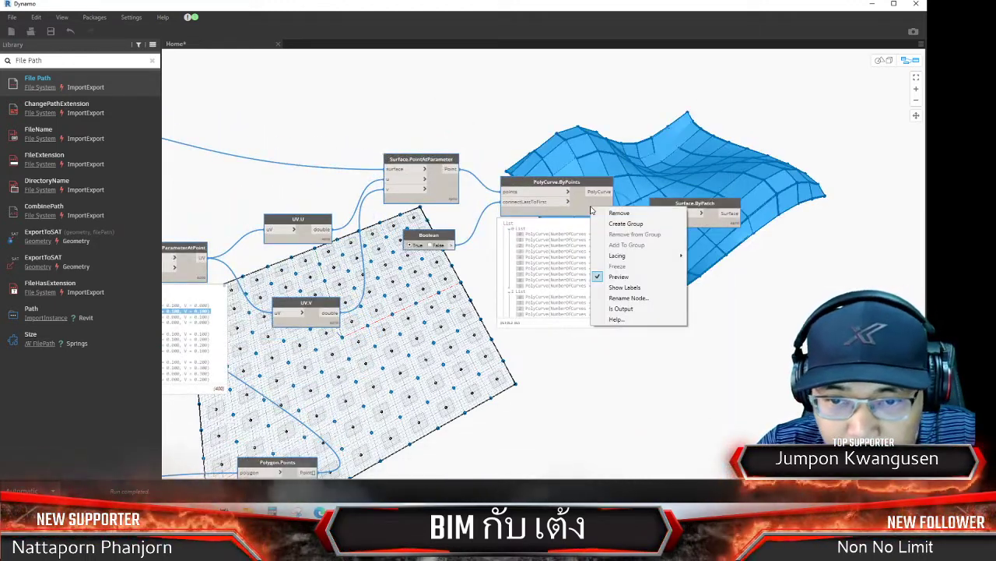
key(Escape)
scroll(427, 88, down, 3)
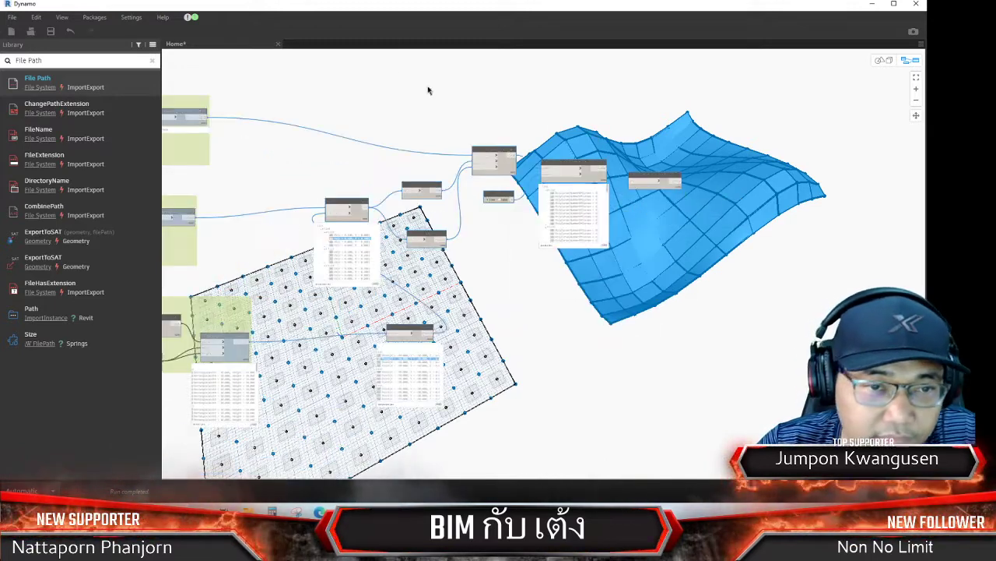
Create a custom node from the selection, naming it MapUVtoSurface and adding a description
right_click(397, 78)
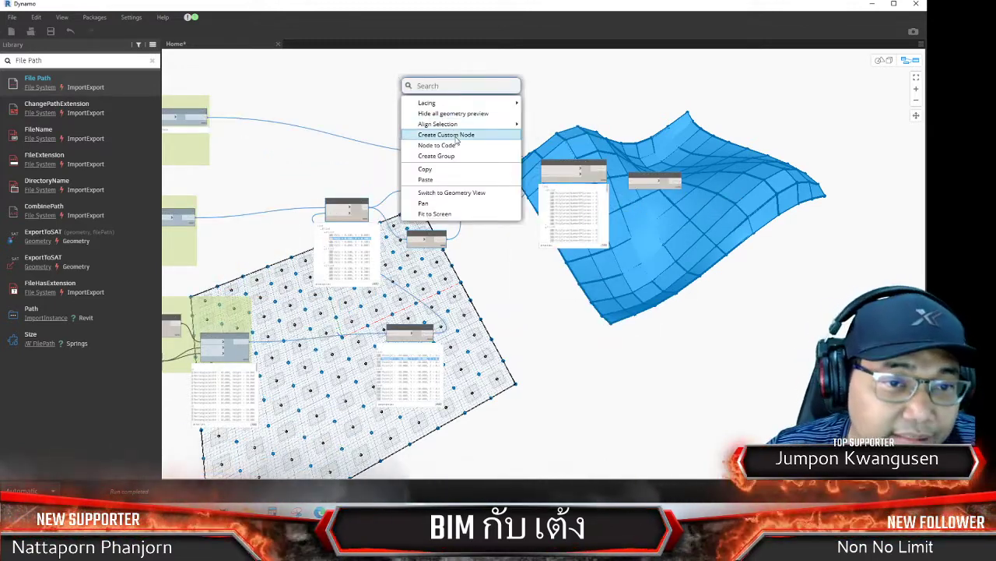
click(456, 137)
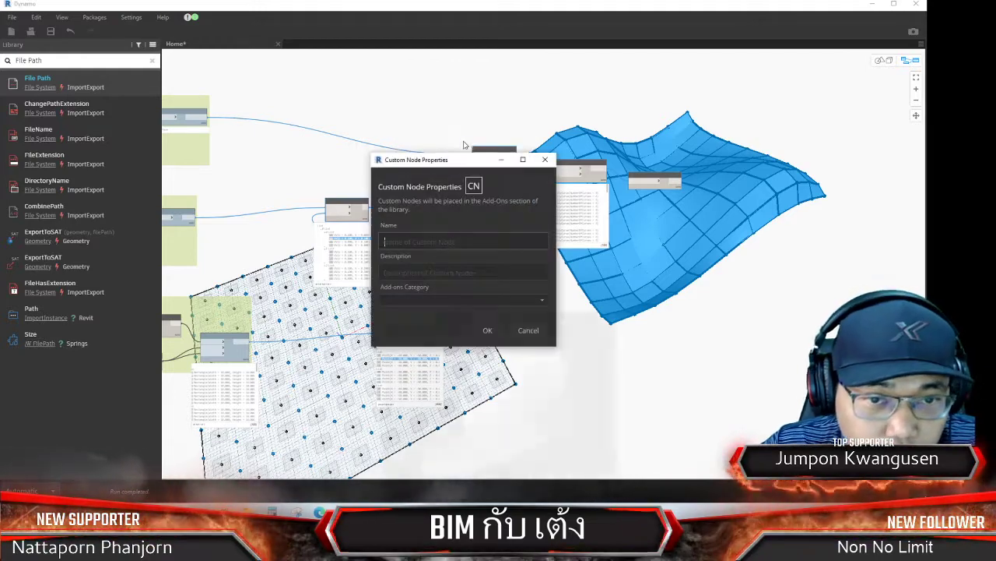
text(?M)
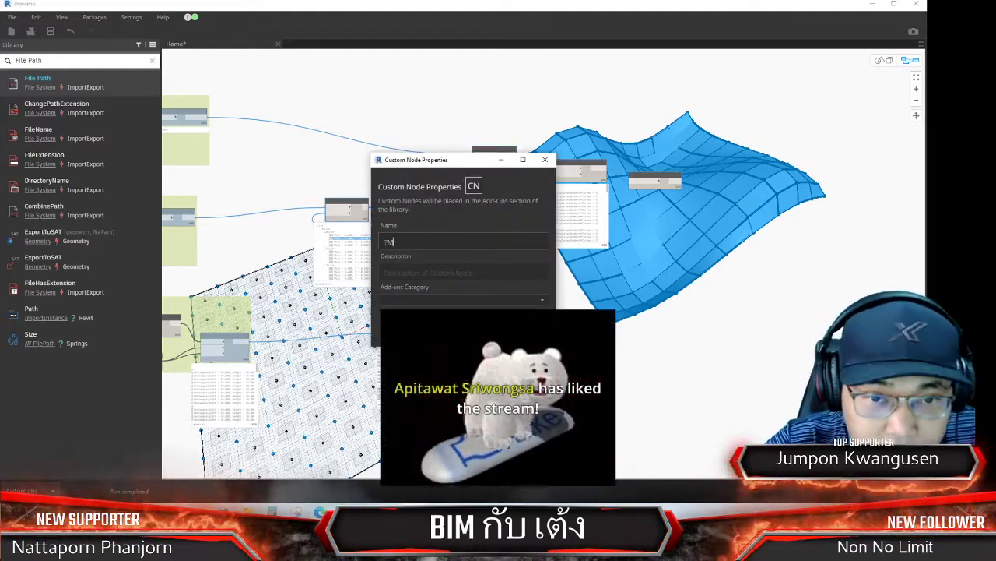
text(ap)
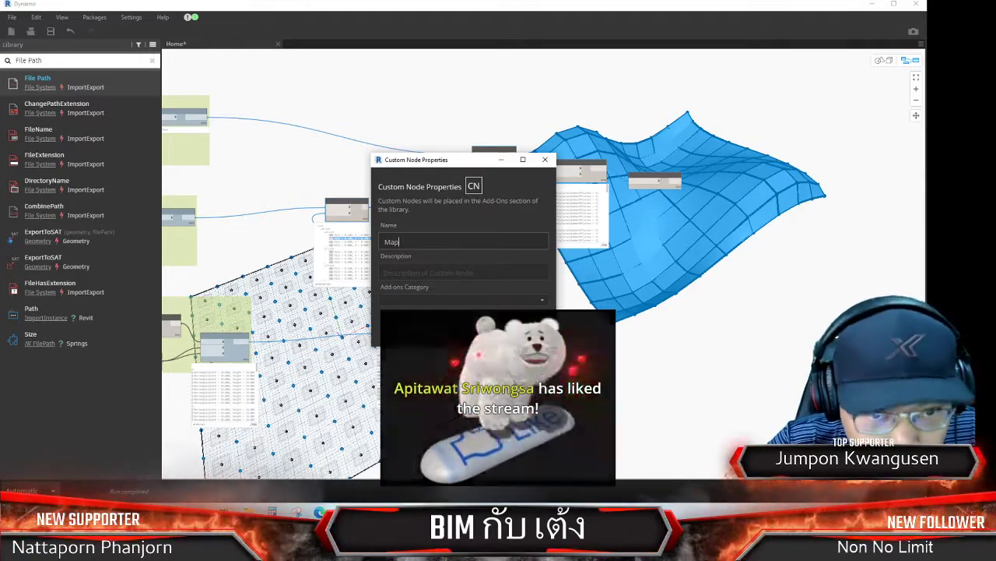
text(UVtoS)
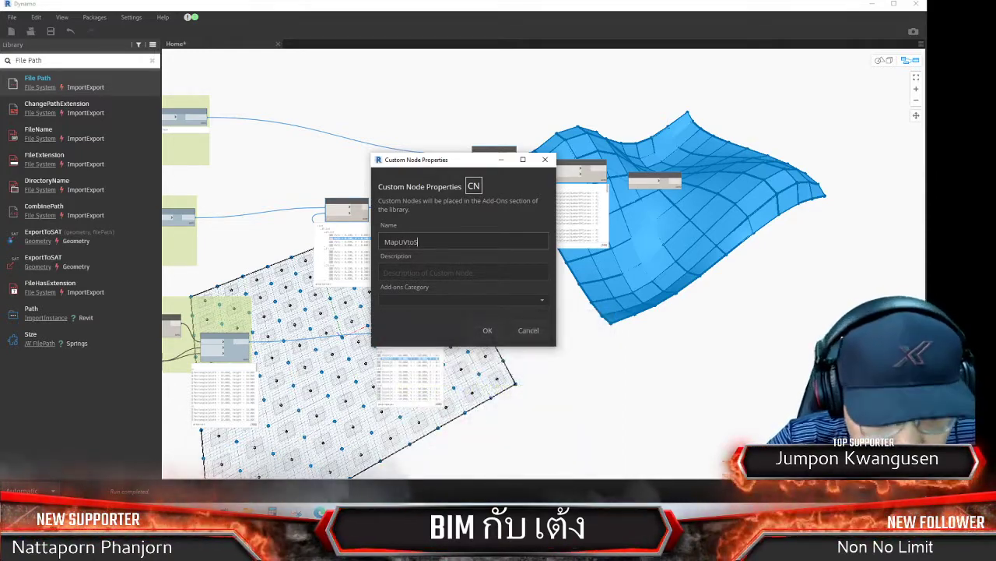
text(urface)
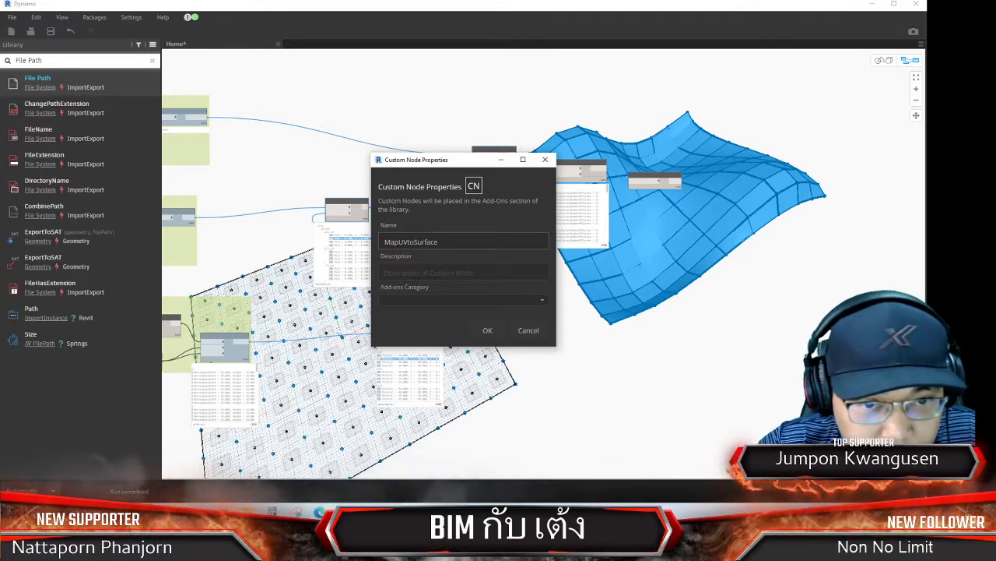
key(Tab)
text(BIM กับ เต้ง)
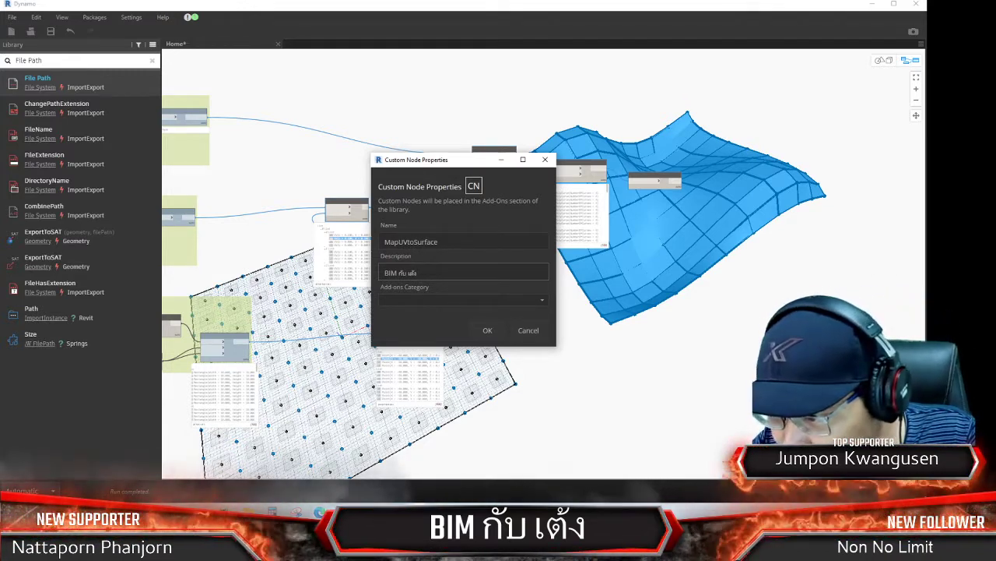
key(alt+Tab)
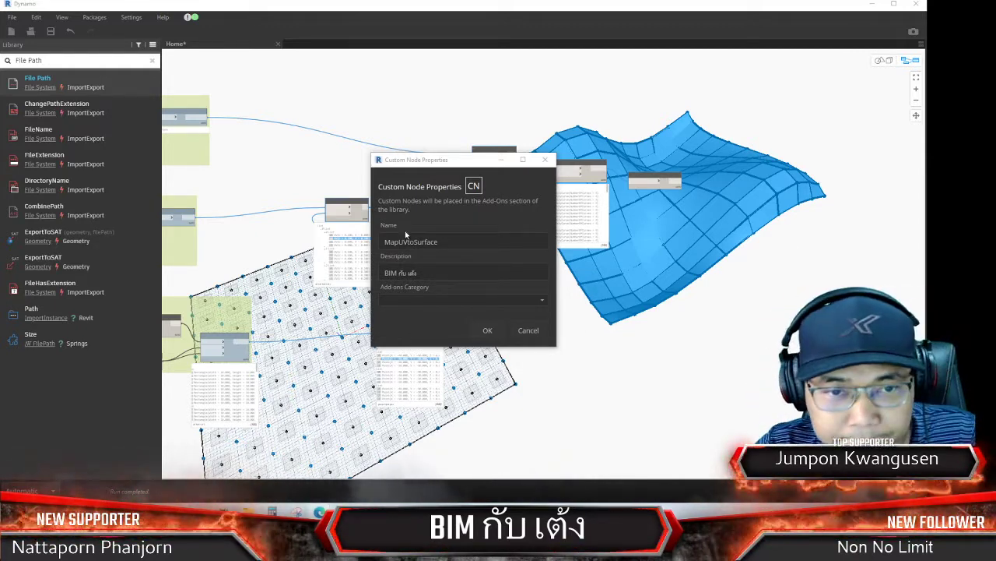
Set the custom node's add-ons category to BIM กับ เต้ง
click(431, 302)
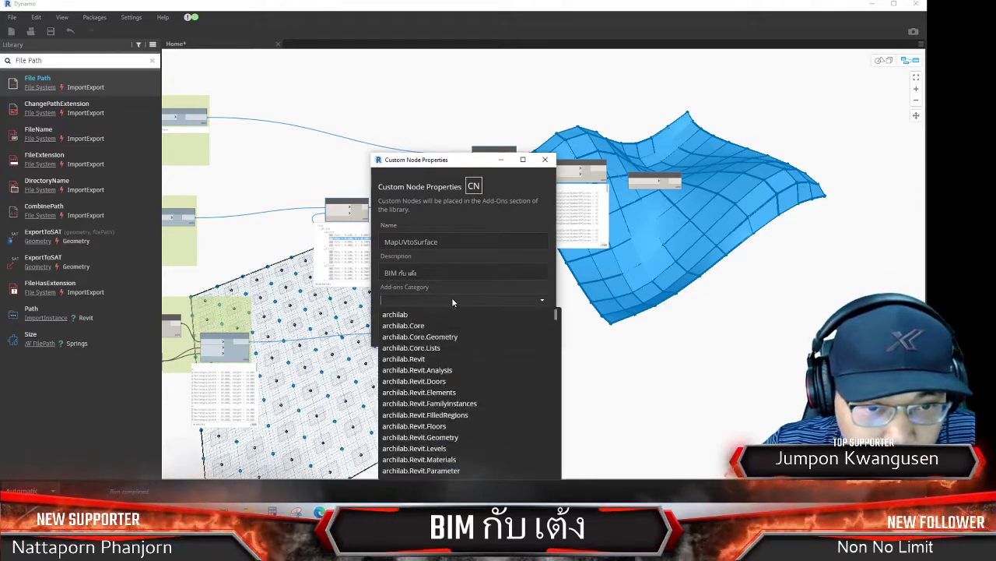
scroll(487, 359, down, 5)
scroll(487, 358, down, 5)
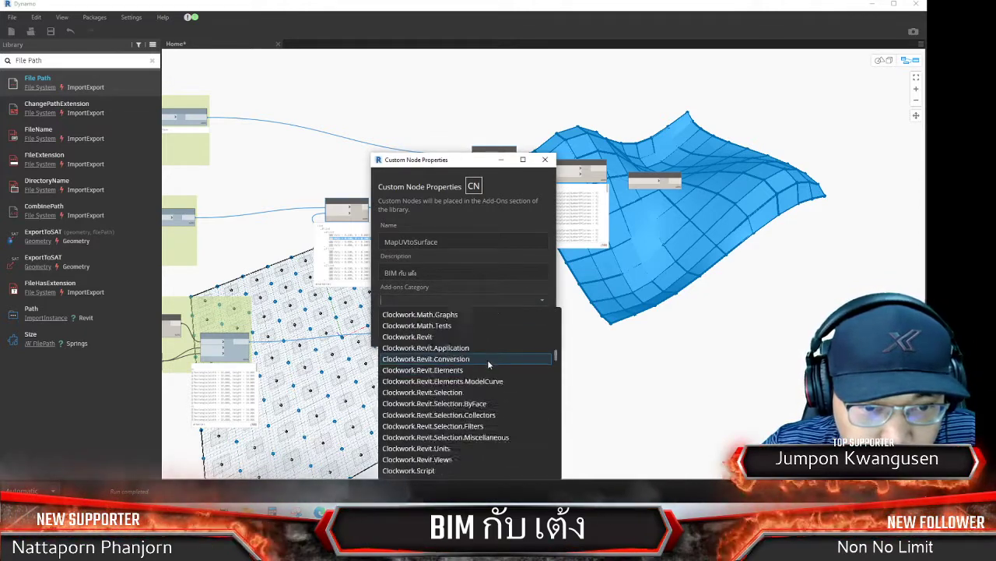
scroll(488, 359, down, 3)
scroll(487, 359, up, 1)
scroll(487, 358, up, 3)
scroll(487, 358, up, 5)
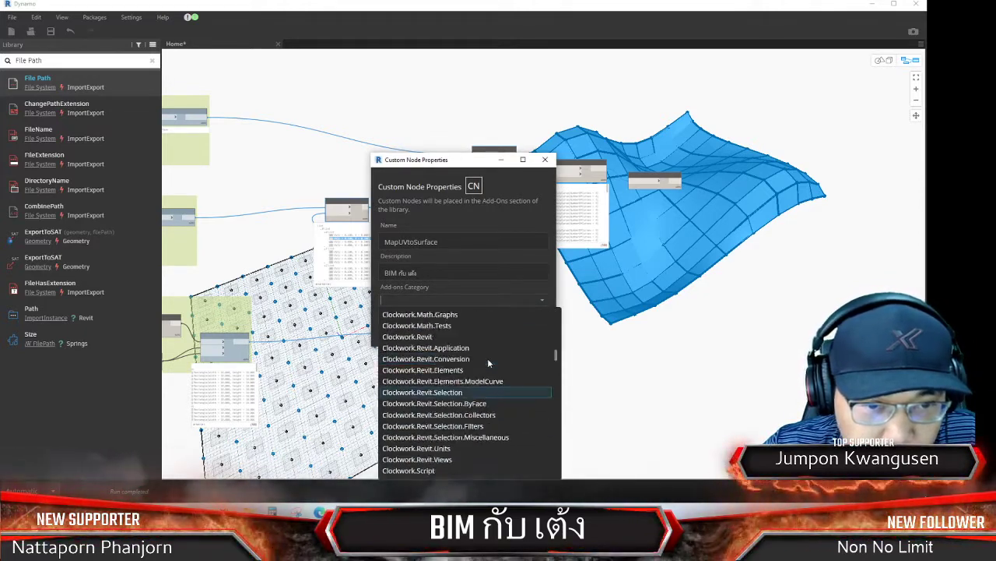
scroll(487, 358, up, 5)
scroll(488, 358, up, 5)
scroll(488, 359, up, 3)
scroll(487, 359, up, 1)
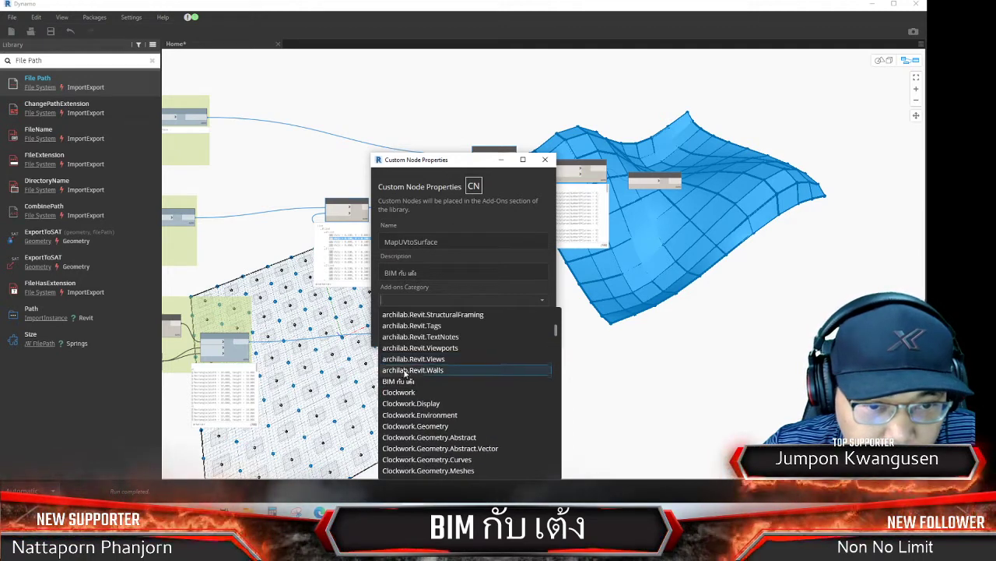
click(406, 381)
Confirm the MapUVtoSurface custom node and move the new node left
click(486, 330)
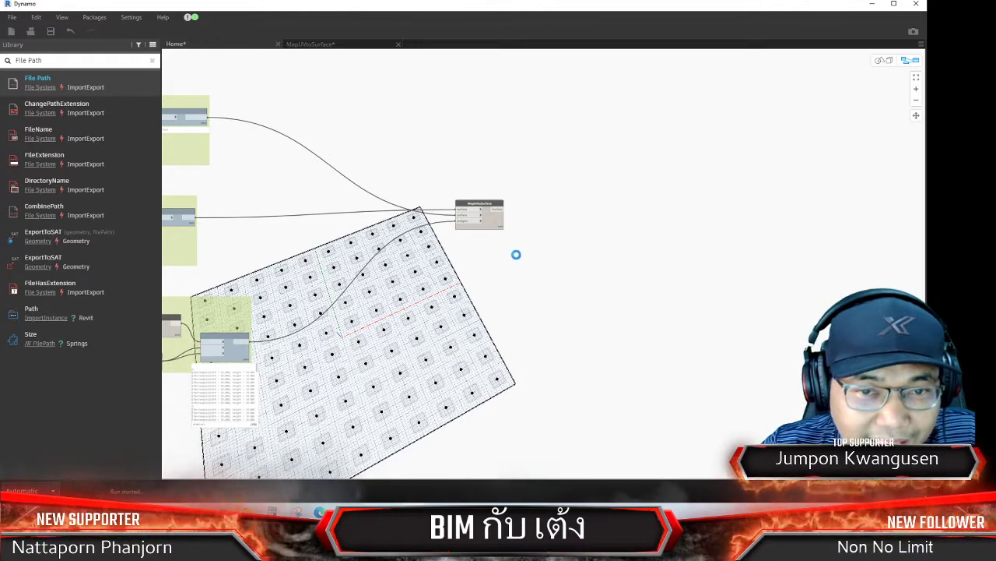
scroll(494, 189, up, 2)
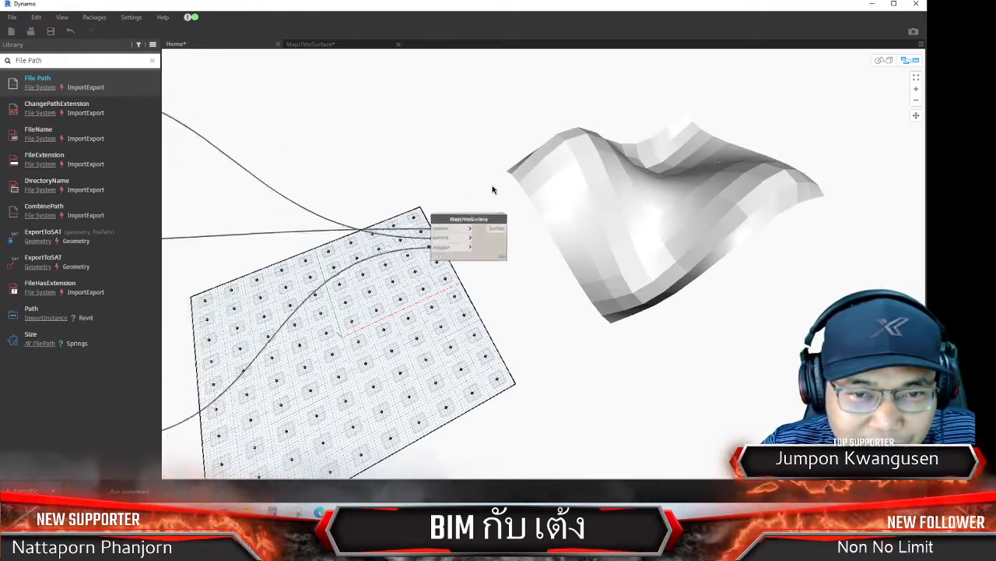
scroll(482, 287, up, 3)
drag(482, 286, 407, 294)
click(410, 156)
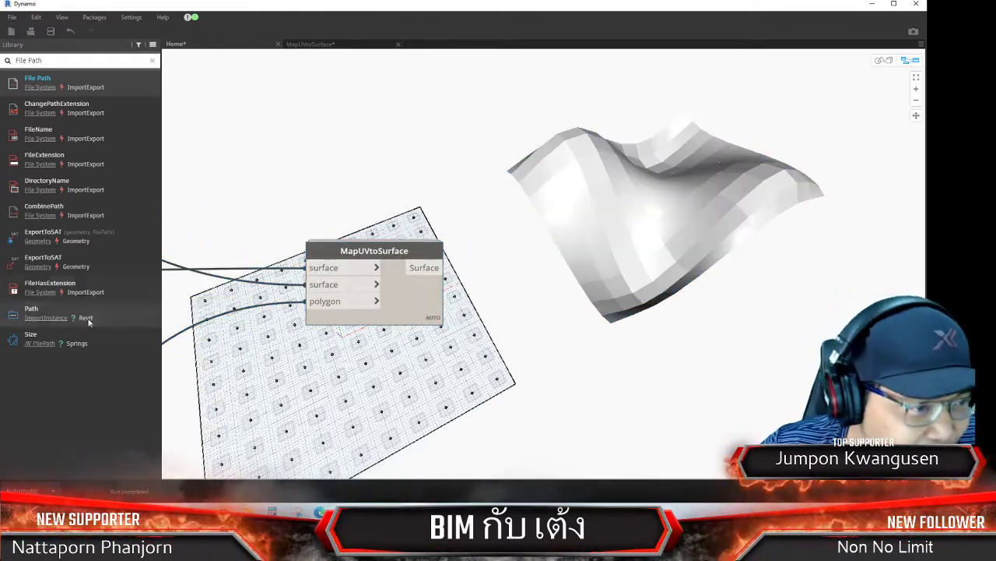
Show MapUVtoSurface under the BIM กับ เต้ง library group, then open its definition
click(152, 62)
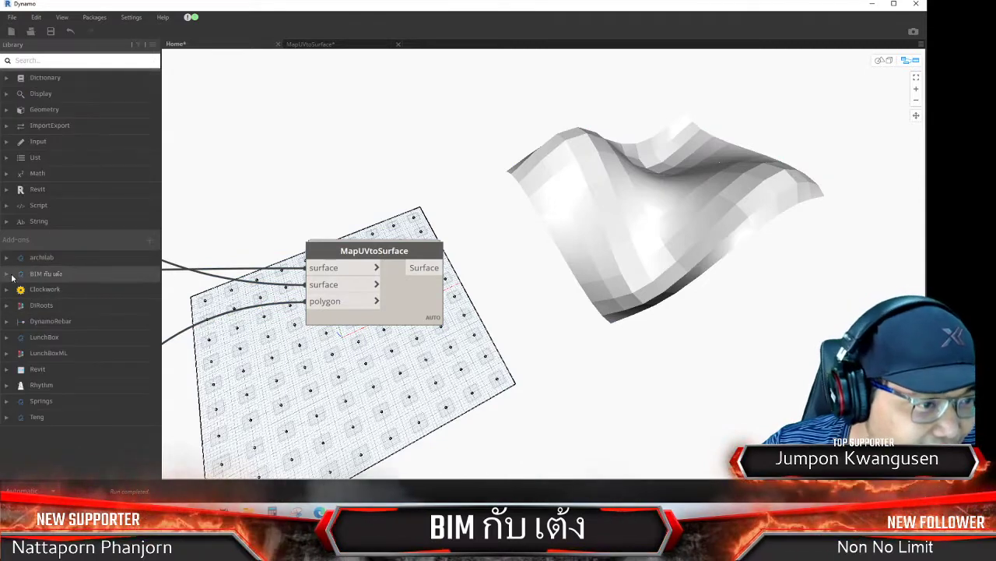
click(45, 273)
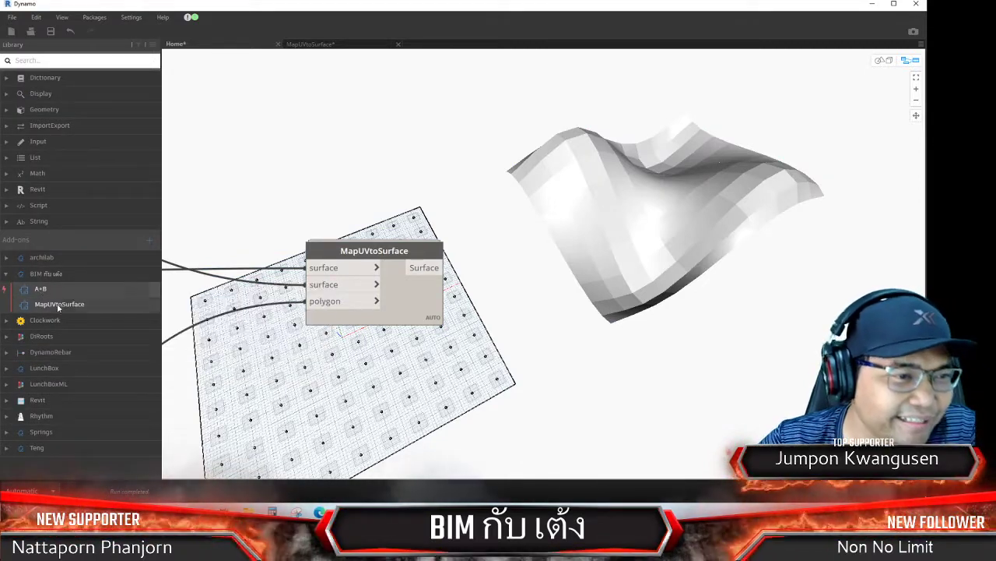
mouse_move(59, 304)
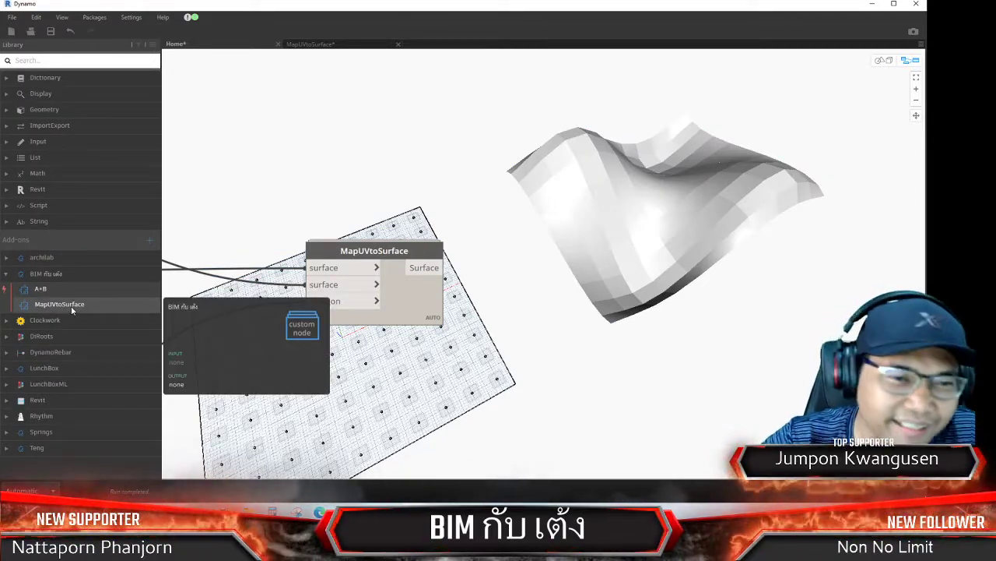
drag(366, 251, 493, 205)
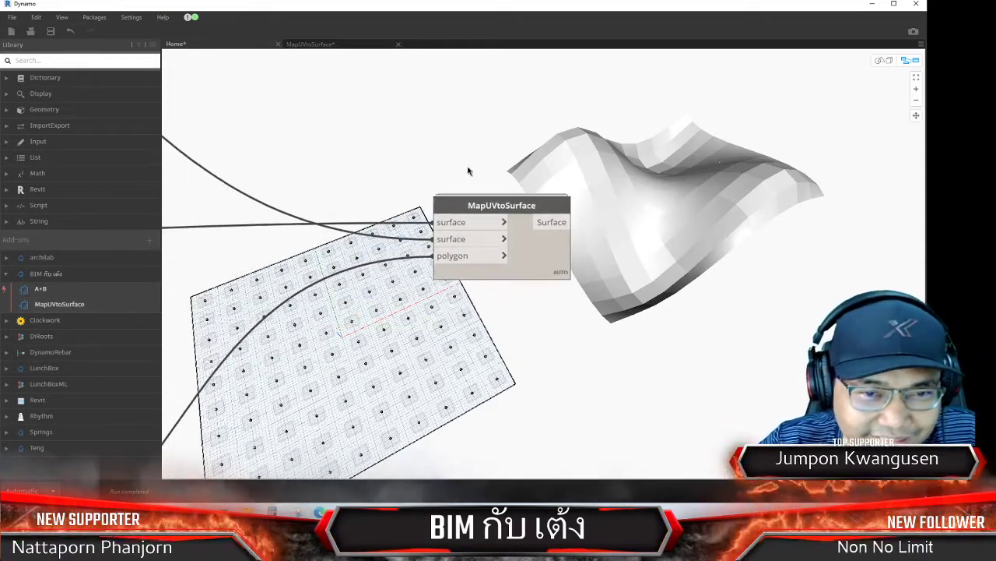
scroll(450, 223, up, 3)
scroll(450, 224, up, 1)
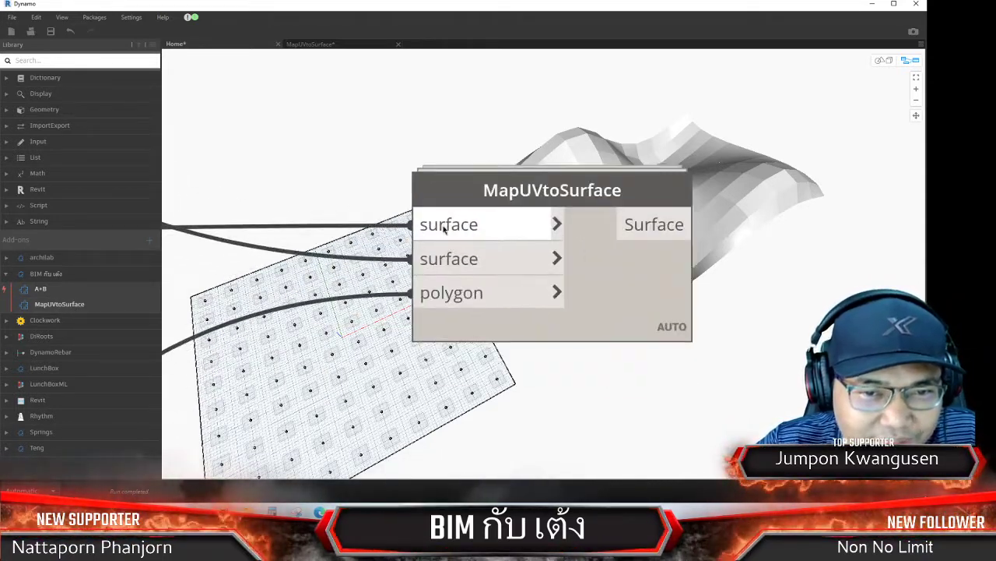
double_click(625, 313)
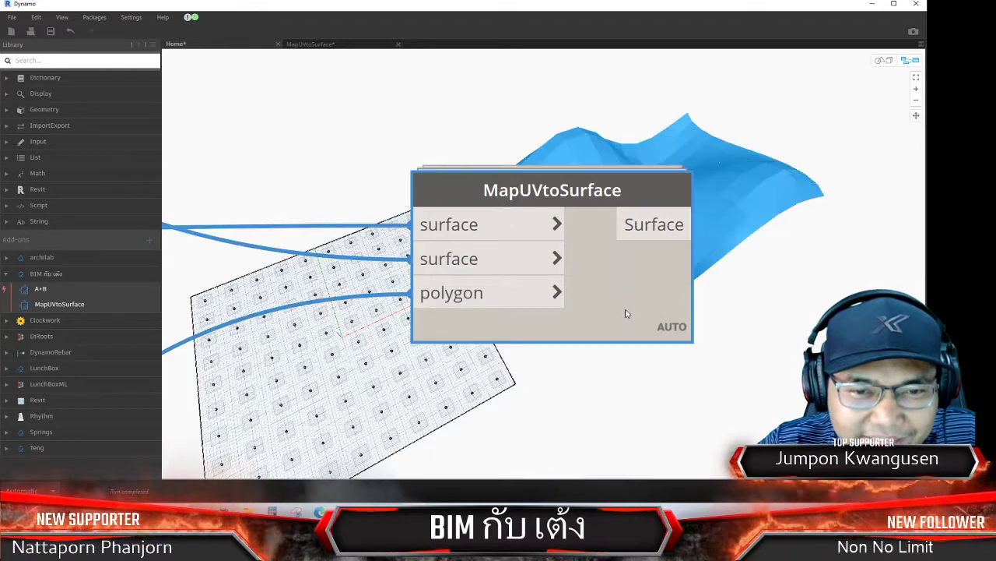
Rename the definition's top surface Input node to 'SurfaceToMap : Surface' and begin saving
scroll(687, 356, down, 3)
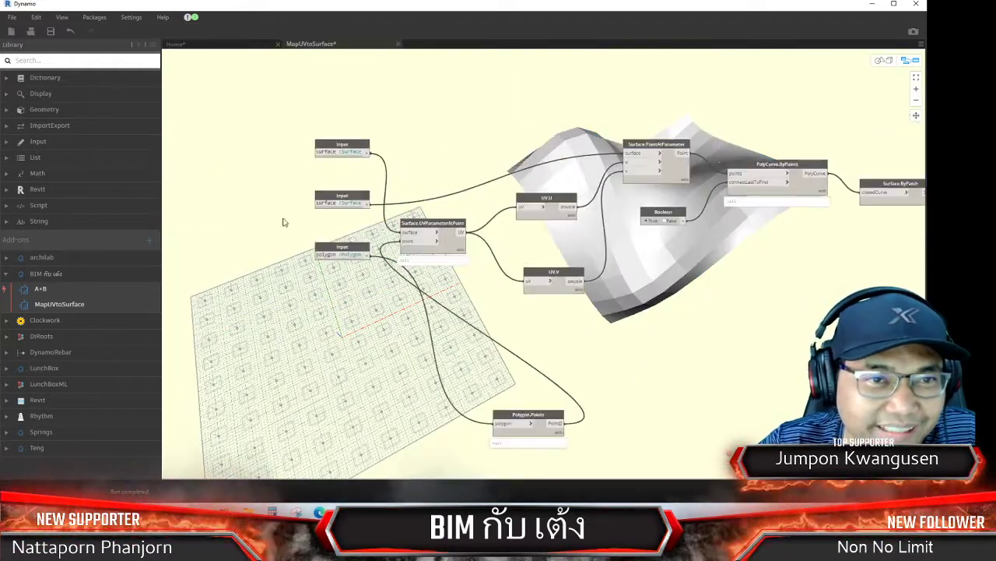
scroll(273, 212, up, 2)
scroll(279, 198, up, 3)
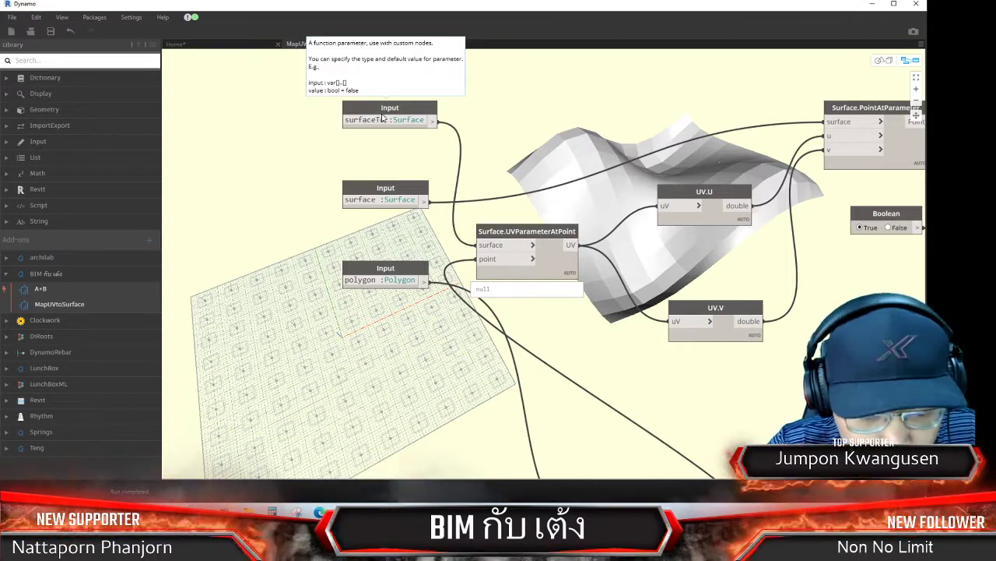
text(Map)
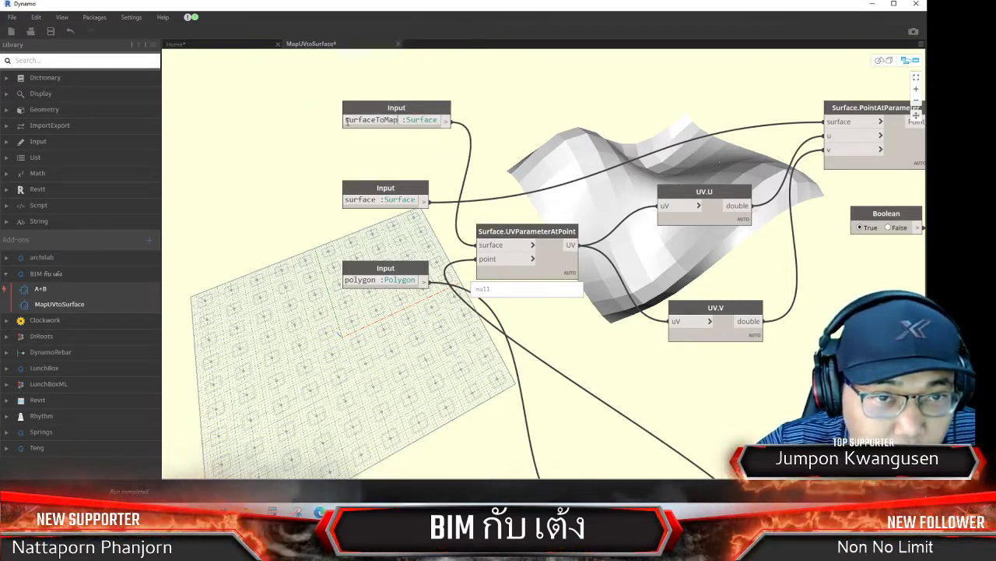
key(ctrl+space)
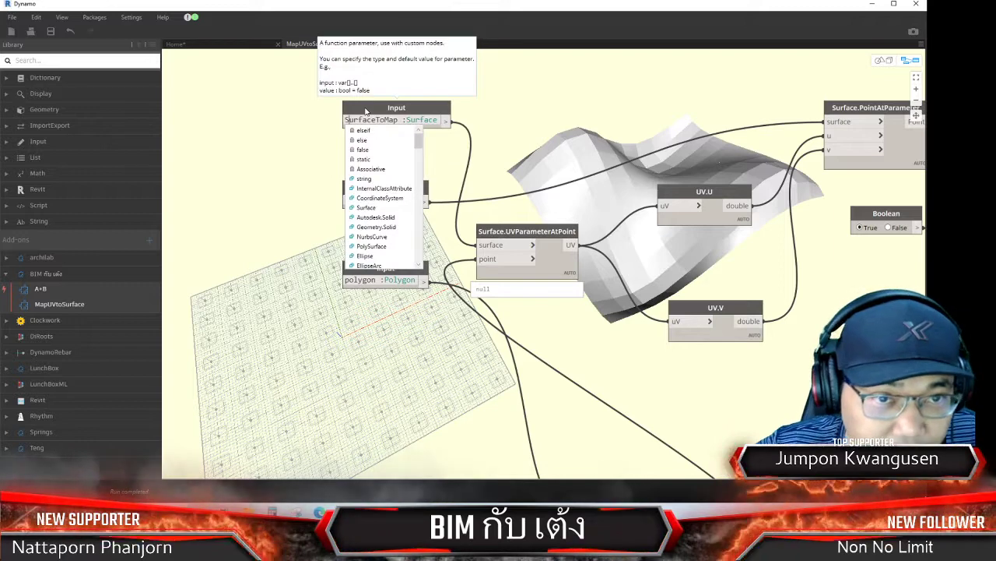
key(Escape)
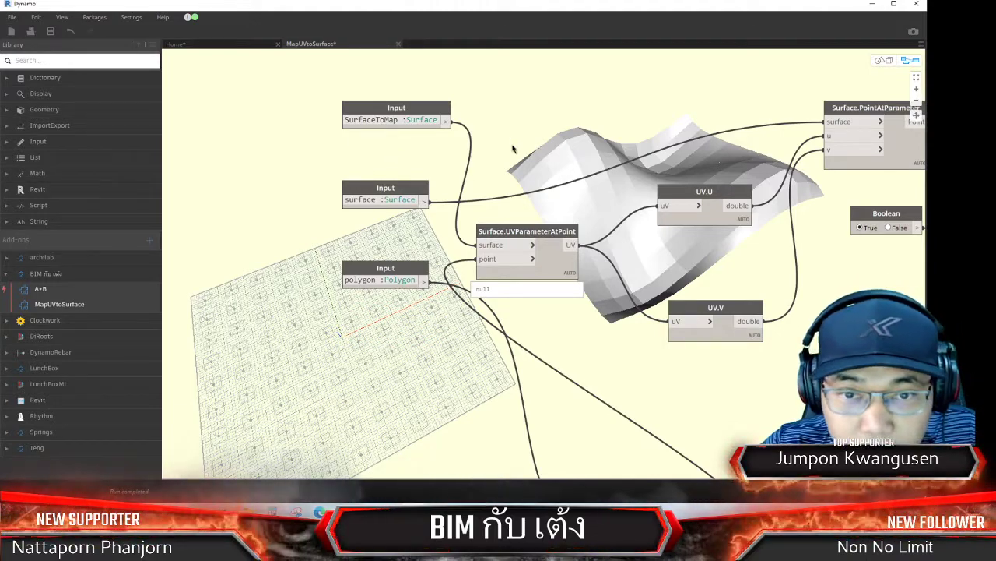
middle_drag(507, 149, 450, 169)
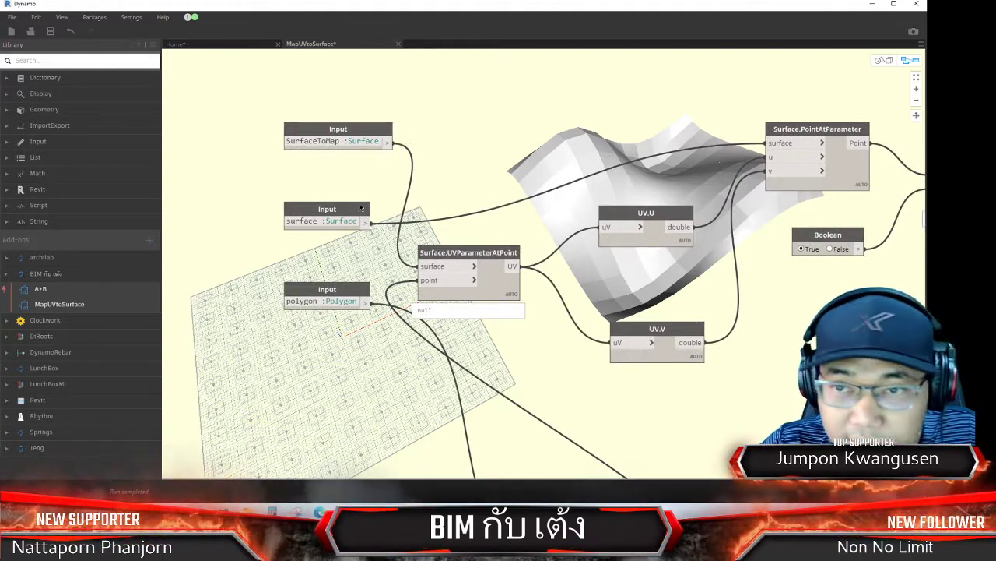
middle_drag(475, 183, 456, 160)
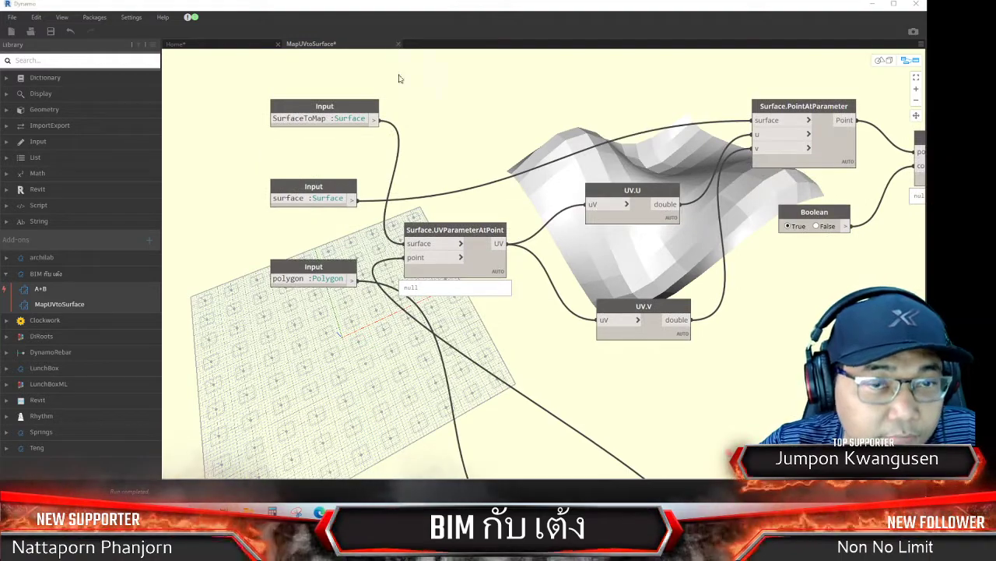
click(398, 44)
Save the custom node as MapUVtoSurface.dyf on the Desktop
click(446, 280)
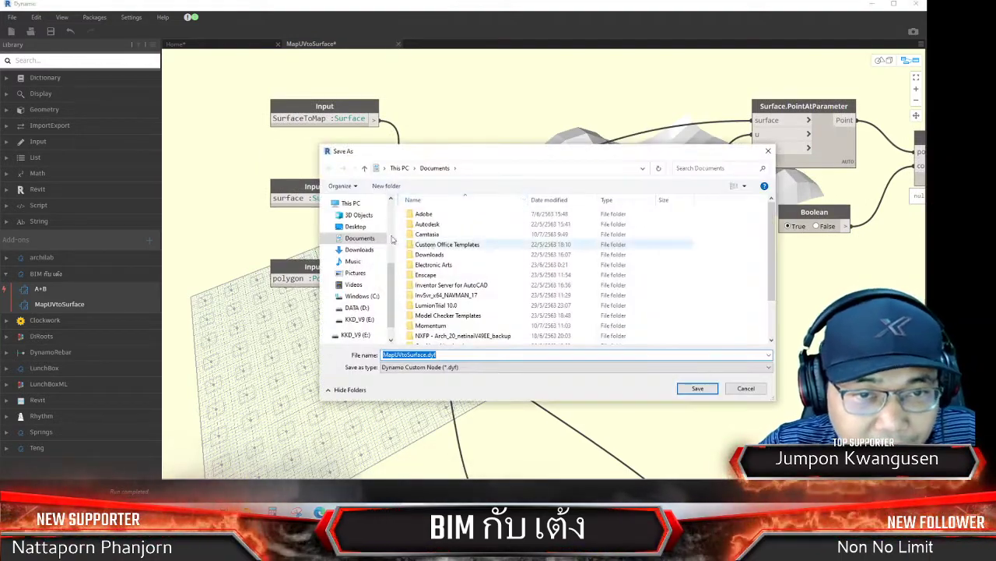
click(357, 226)
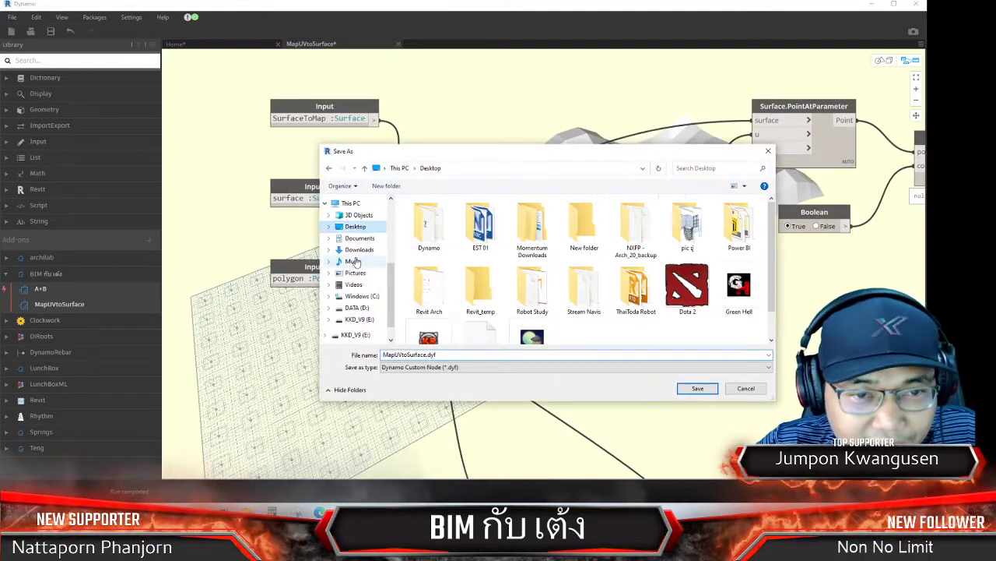
click(451, 355)
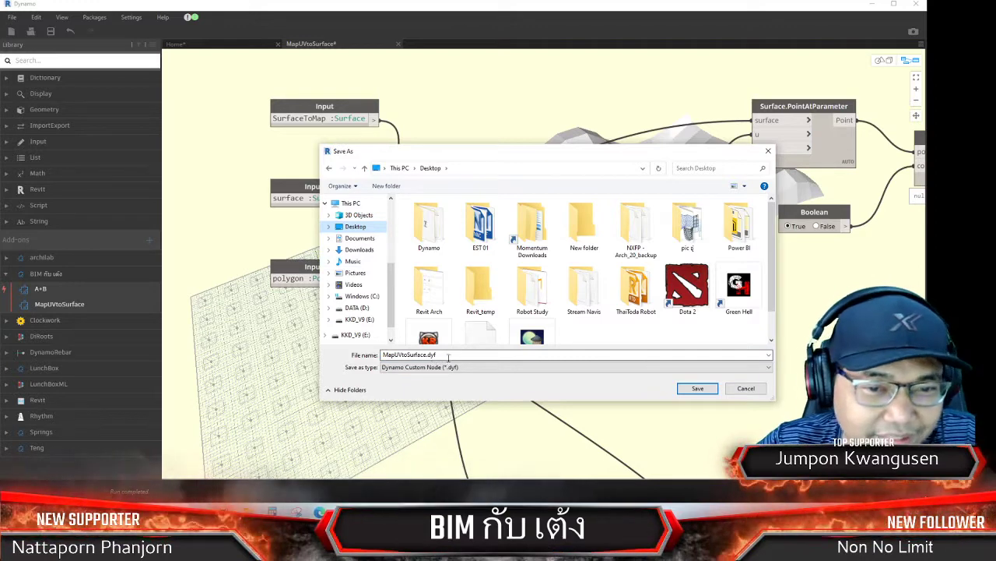
click(697, 391)
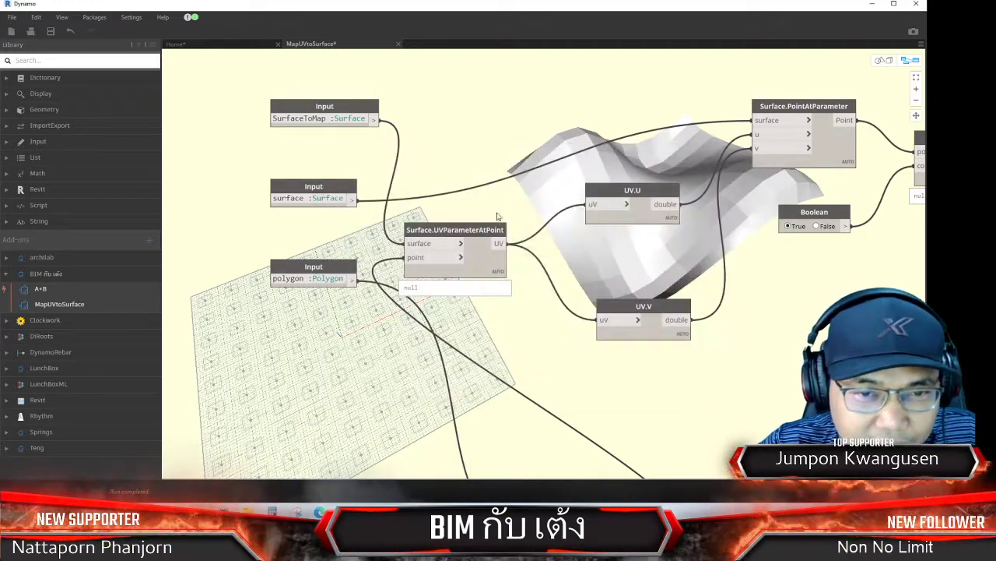
Close the definition and preview MapUVtoSurface's 100 output surfaces in the Home graph
click(398, 44)
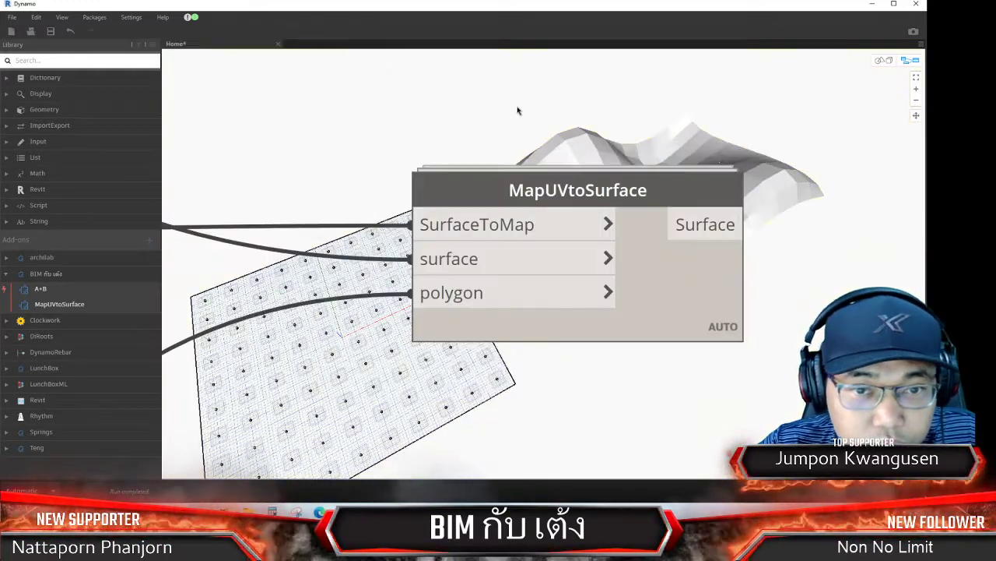
scroll(518, 110, down, 2)
scroll(490, 101, down, 2)
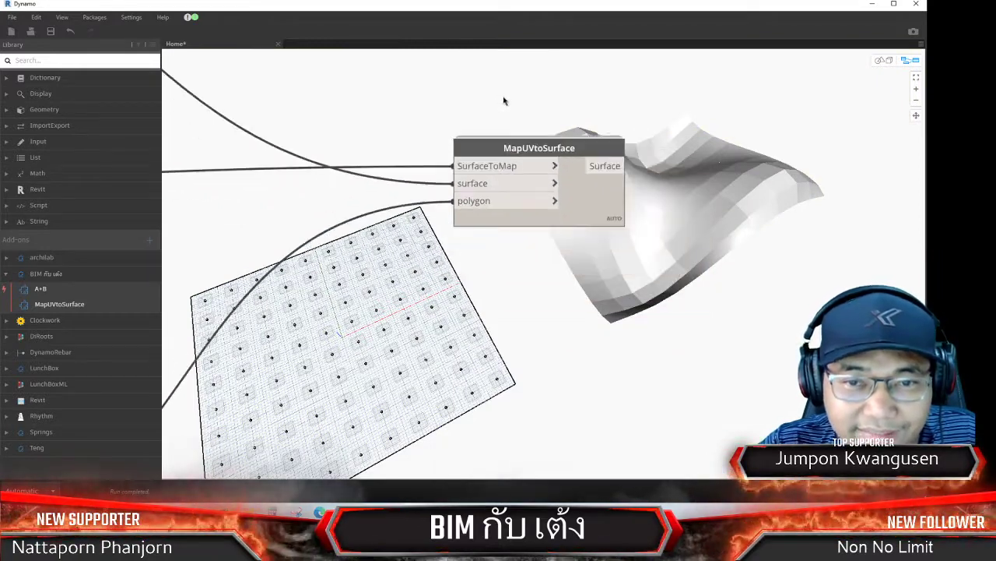
scroll(510, 98, down, 1)
scroll(516, 98, down, 1)
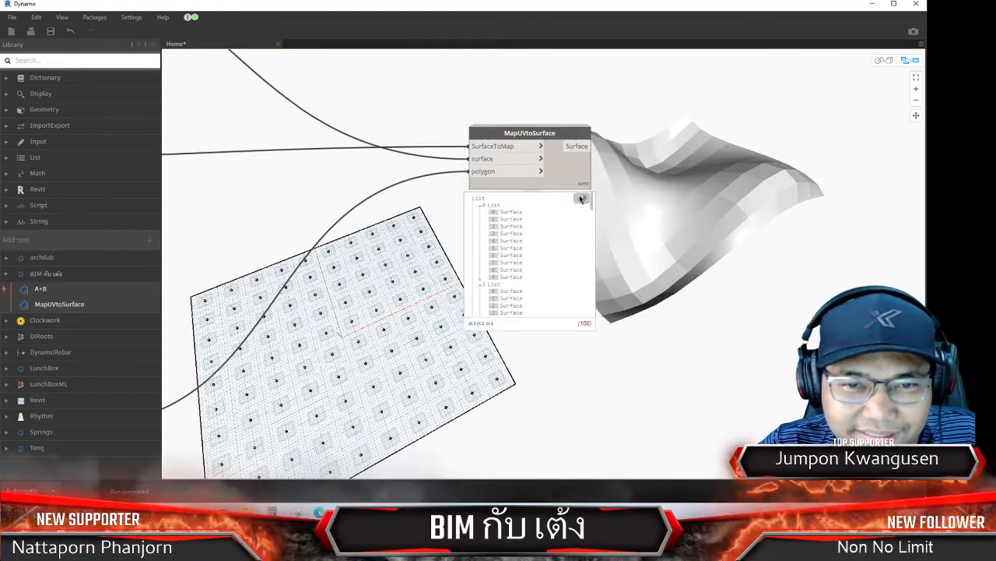
scroll(809, 164, down, 2)
click(634, 144)
scroll(592, 148, down, 2)
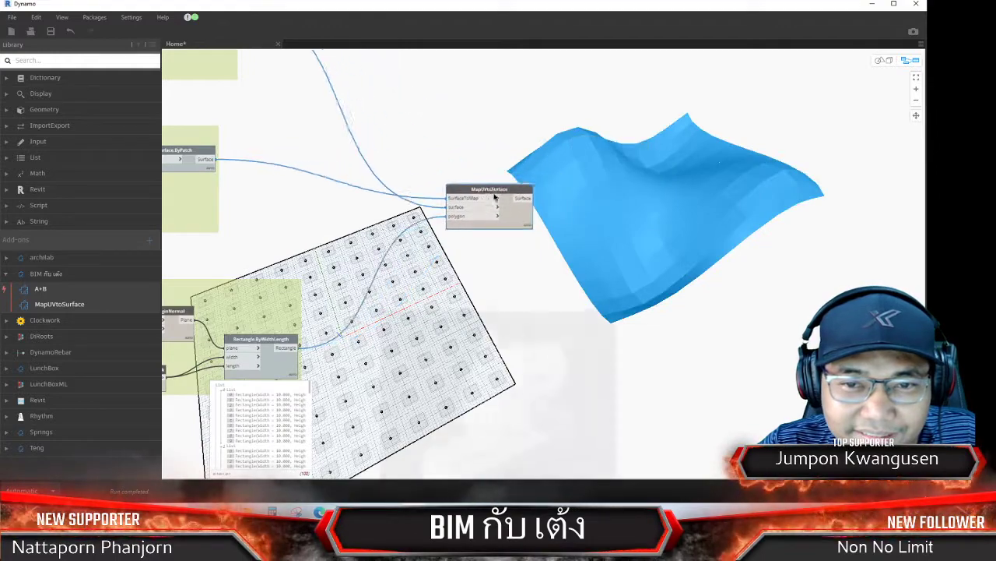
click(498, 148)
scroll(512, 137, down, 2)
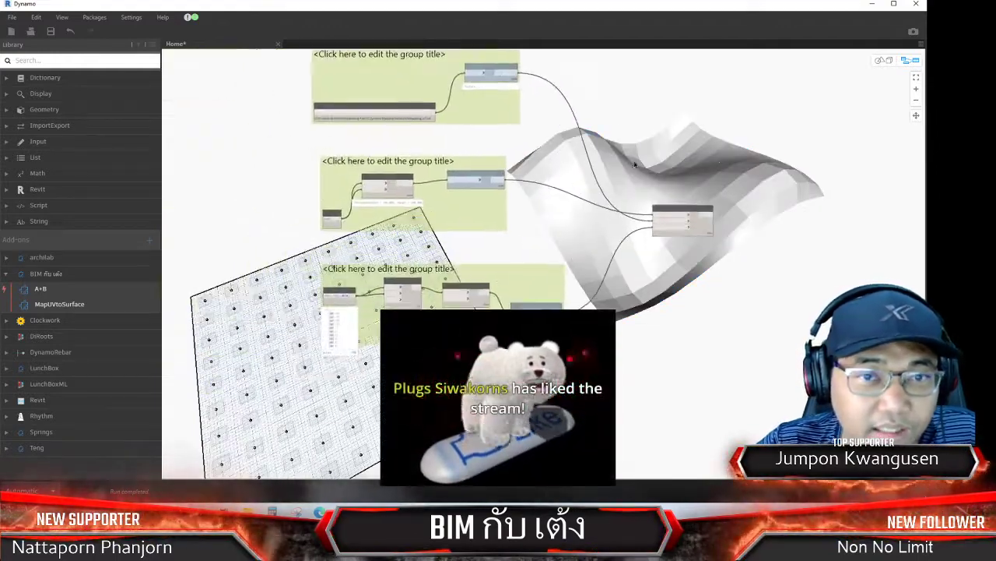
scroll(511, 137, down, 2)
key(alt+Tab)
scroll(455, 230, down, 3)
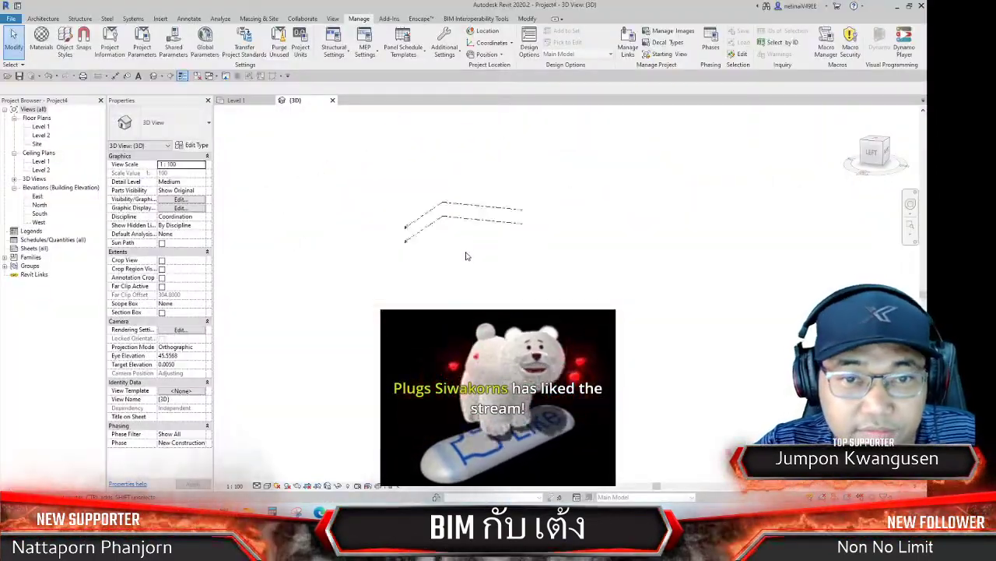
scroll(467, 255, down, 2)
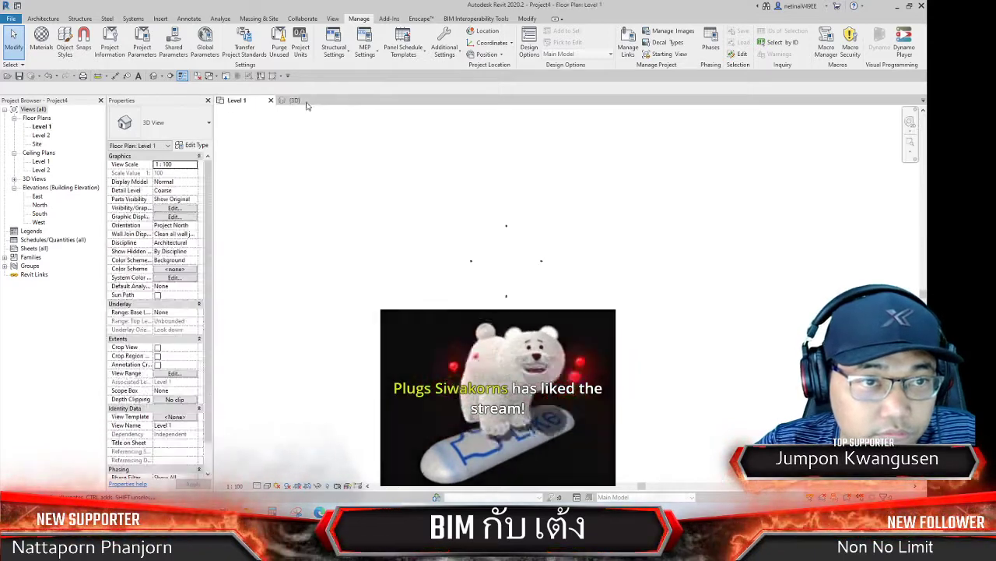
scroll(467, 257, up, 2)
scroll(467, 260, up, 3)
mouse_move(467, 264)
shift+middle_down()
mouse_move(493, 323)
mouse_move(456, 349)
mouse_move(491, 327)
shift+middle_up()
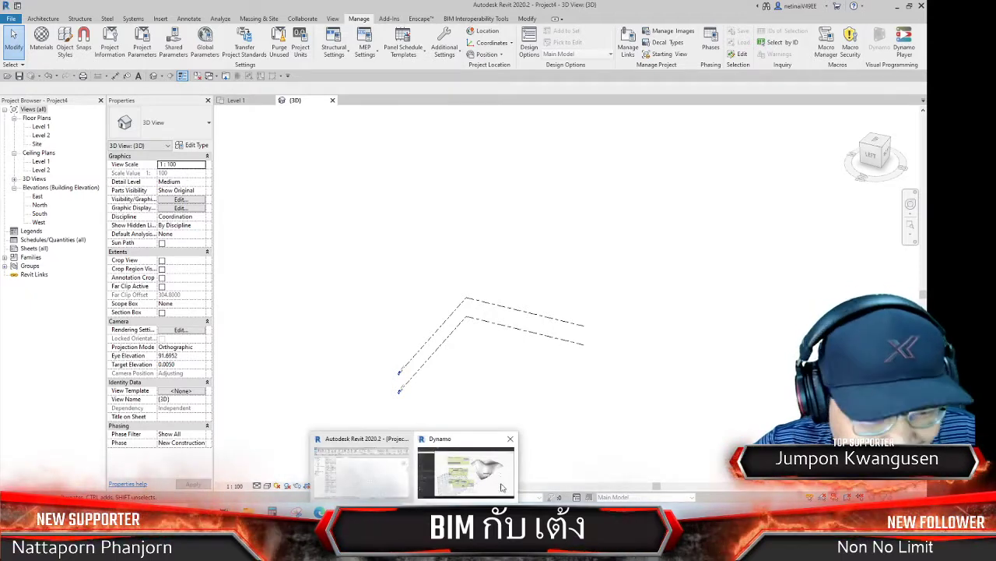
click(502, 487)
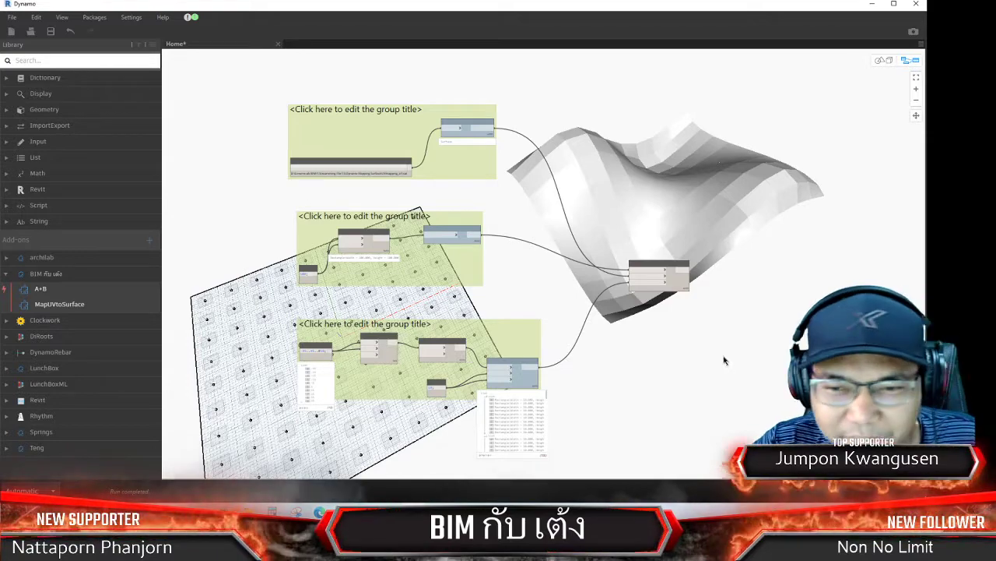
Zoom around the MapUVtoSurface node, then minimise Dynamo to show Revit's Project4 3D view
scroll(724, 360, up, 1)
scroll(700, 355, up, 1)
scroll(662, 347, up, 2)
scroll(545, 331, up, 2)
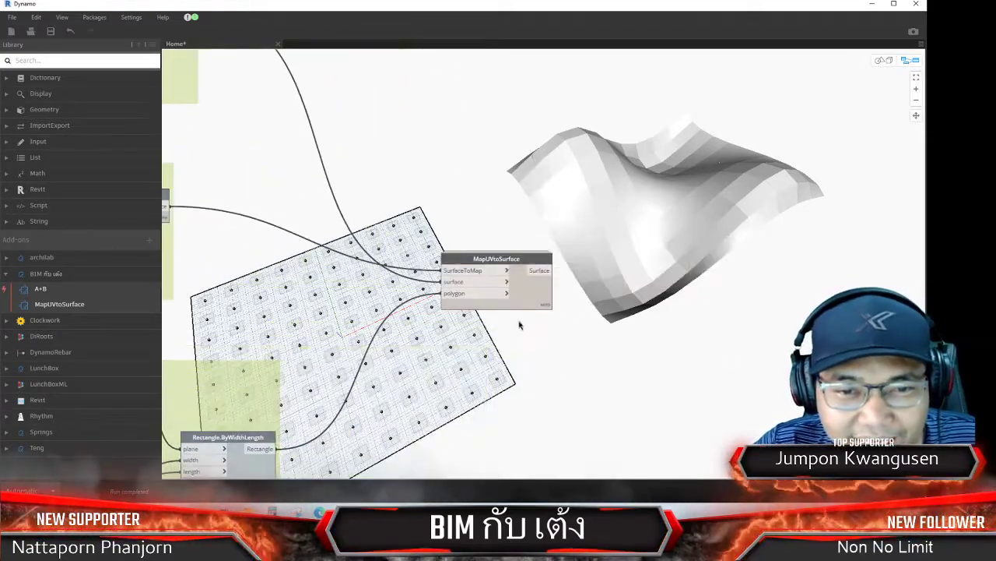
scroll(520, 325, up, 2)
scroll(526, 331, up, 2)
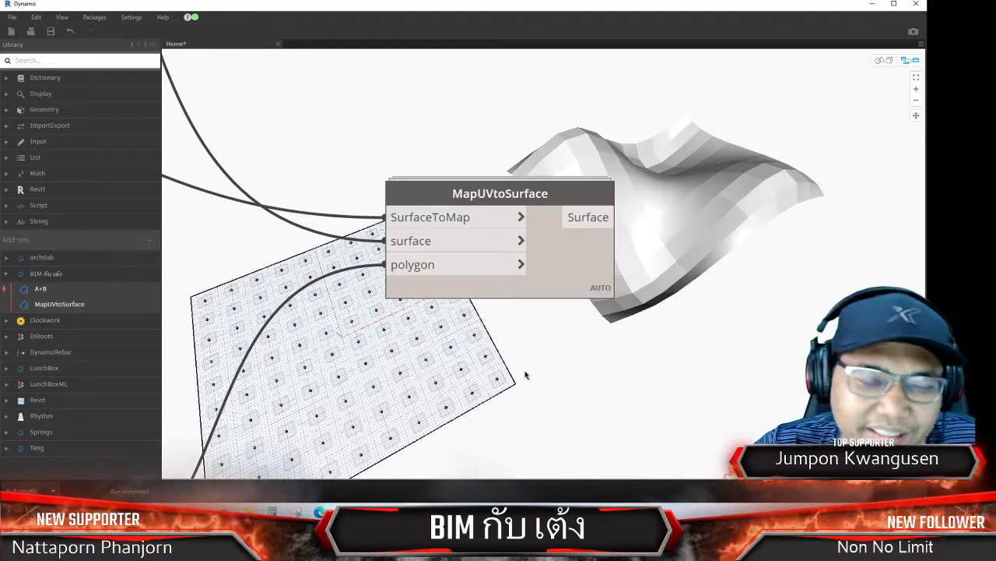
scroll(524, 378, down, 4)
scroll(522, 381, down, 3)
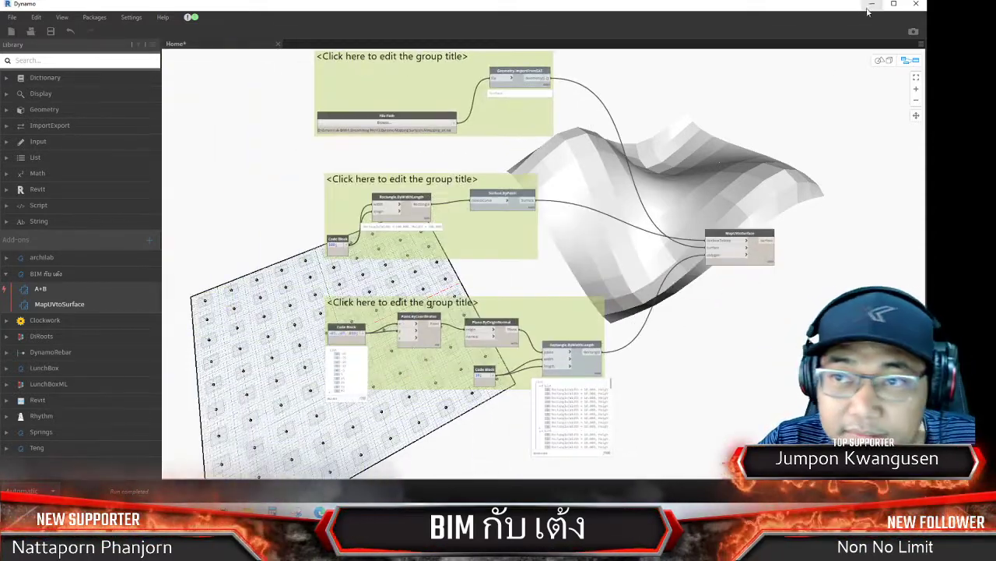
click(309, 506)
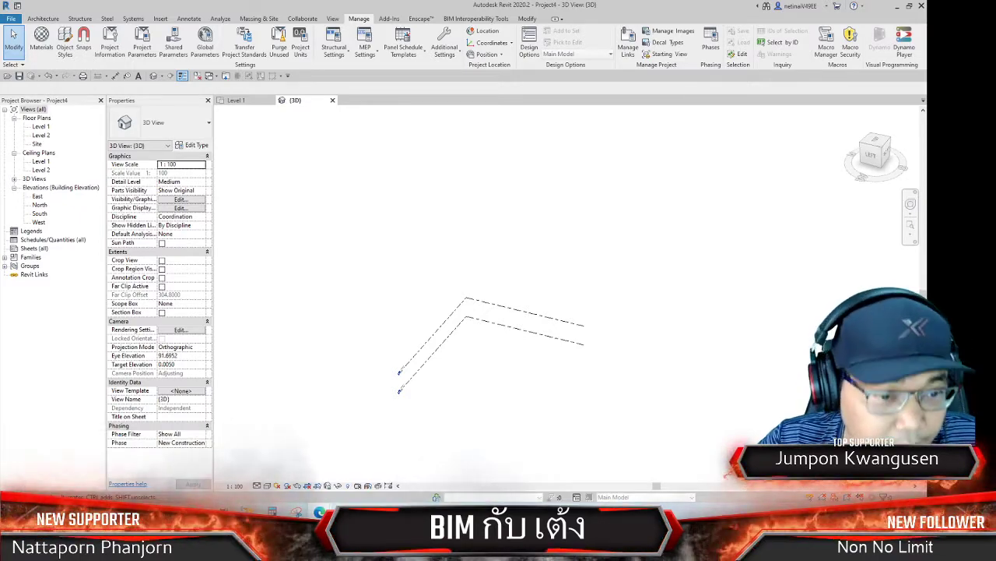
Bring up Edge, close the empty tab, view the Dynamo Primer, then switch to the Facebook live video page
click(160, 467)
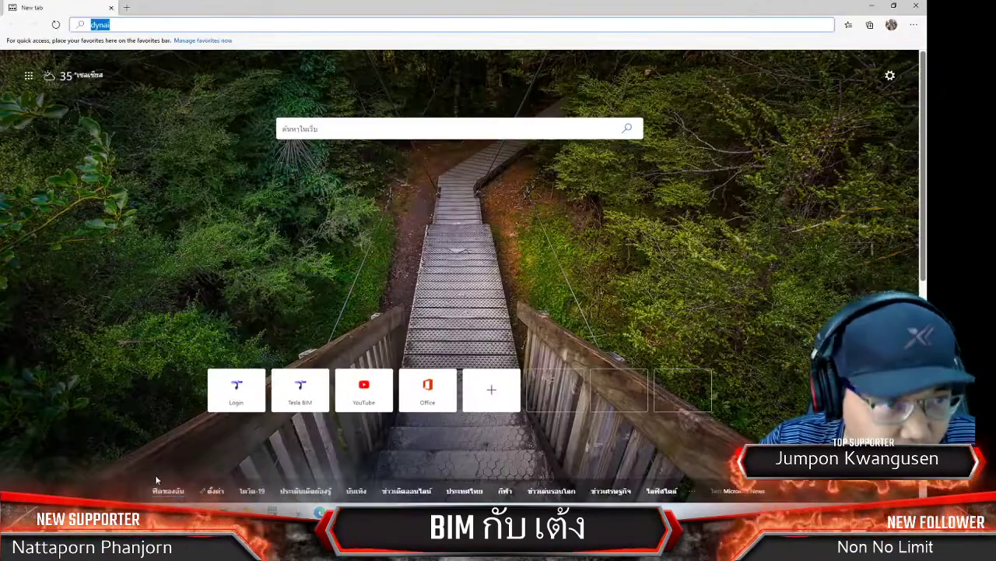
click(920, 14)
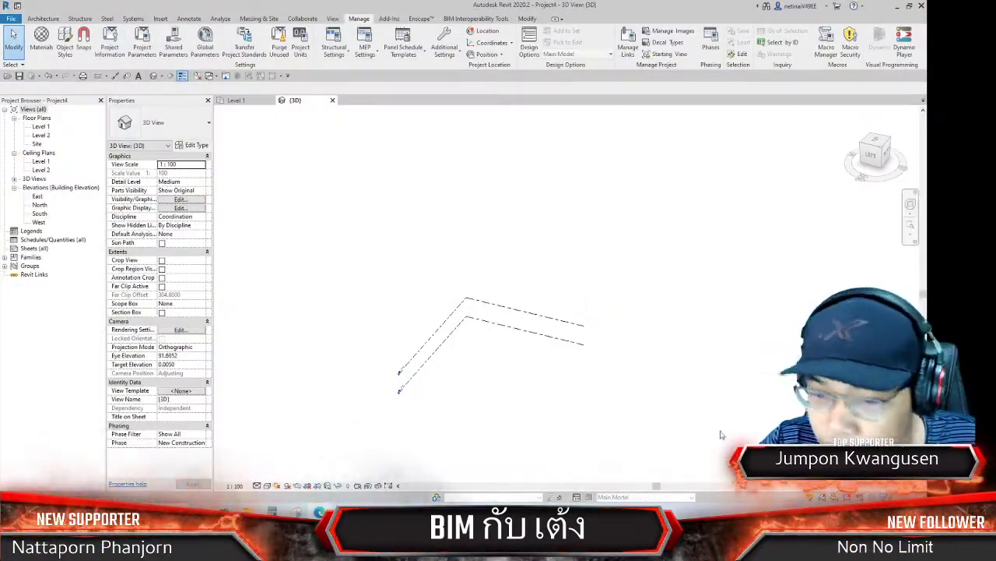
mouse_move(320, 511)
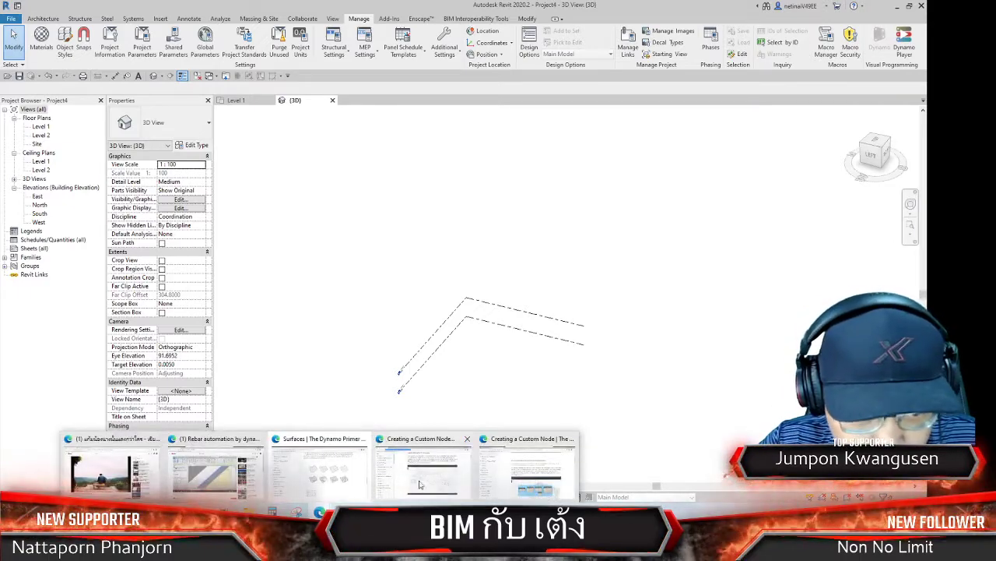
click(418, 484)
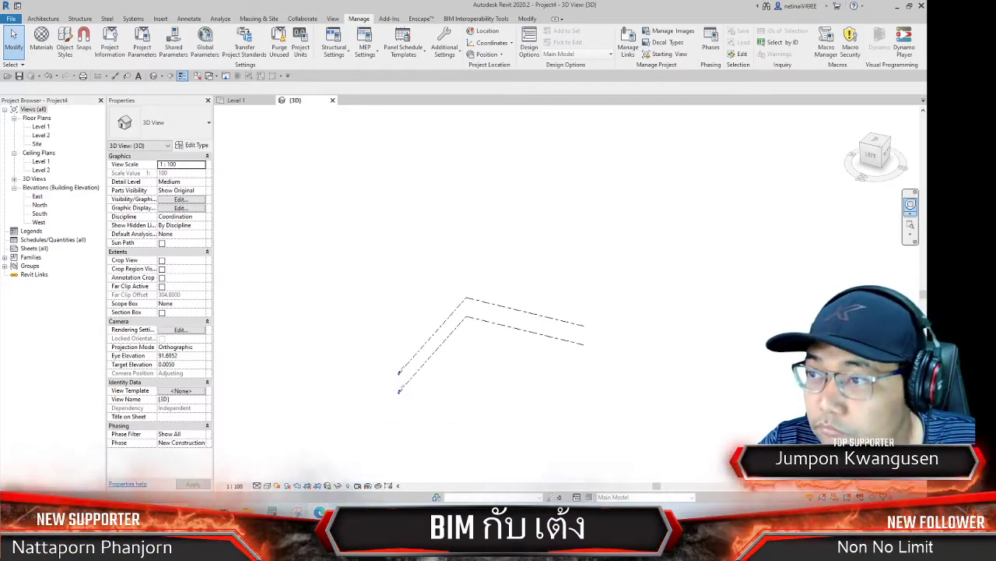
key(alt+Tab)
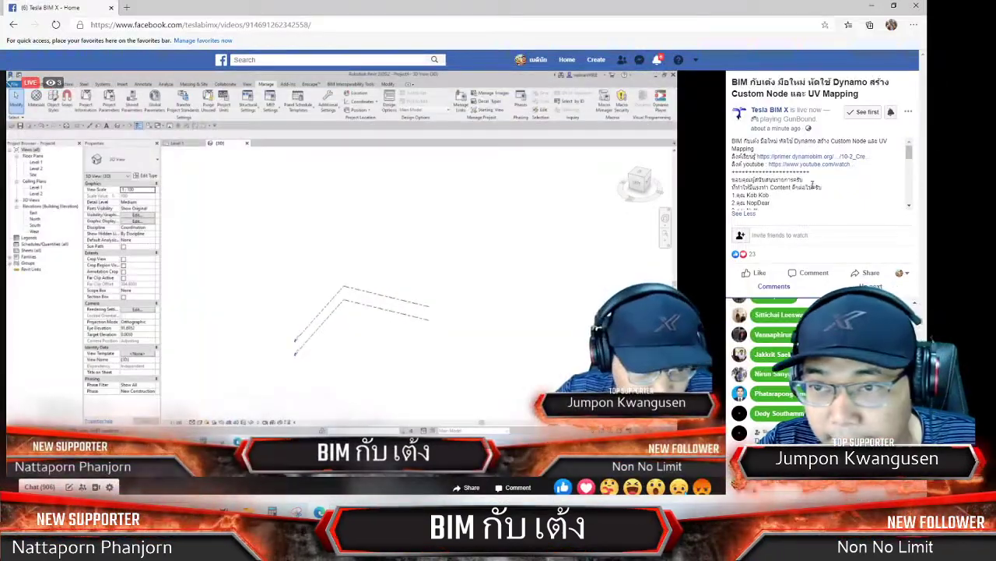